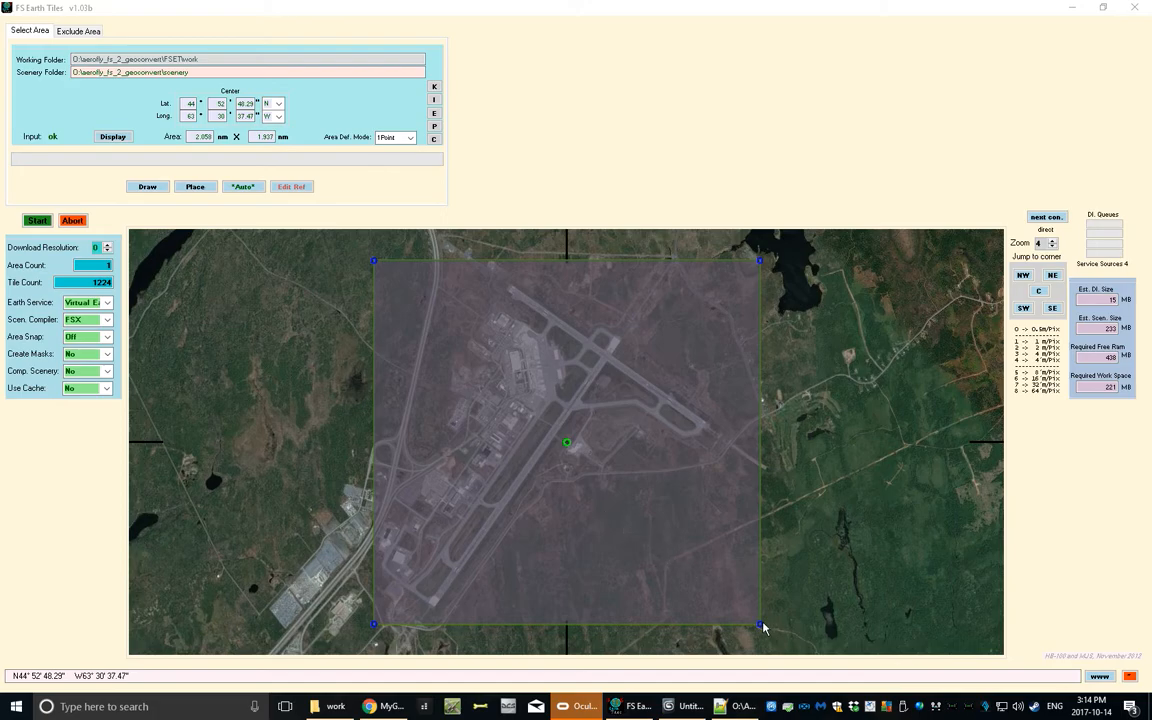
# Start downloading the satellite tiles for the selected airport area at resolution 0.
pyautogui.click(37, 220)
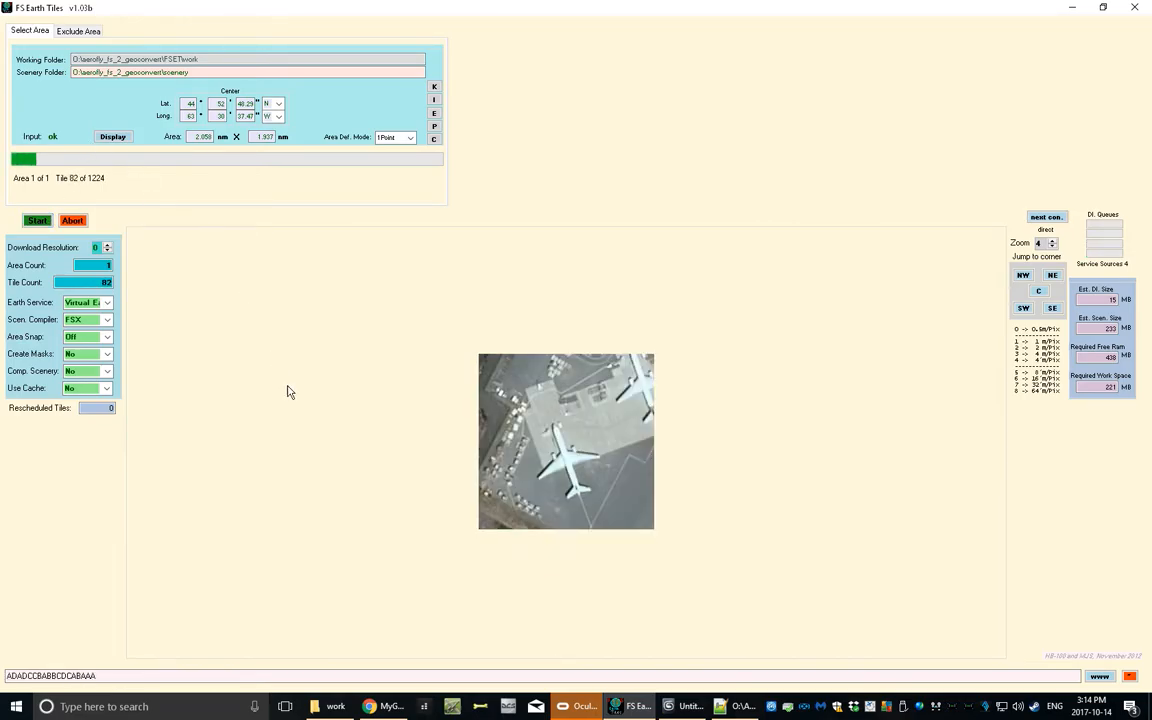
# Switch to 3ds Max and apply a procedural maps display resolution of 4096 pixels in the viewport configuration.
pyautogui.click(688, 705)
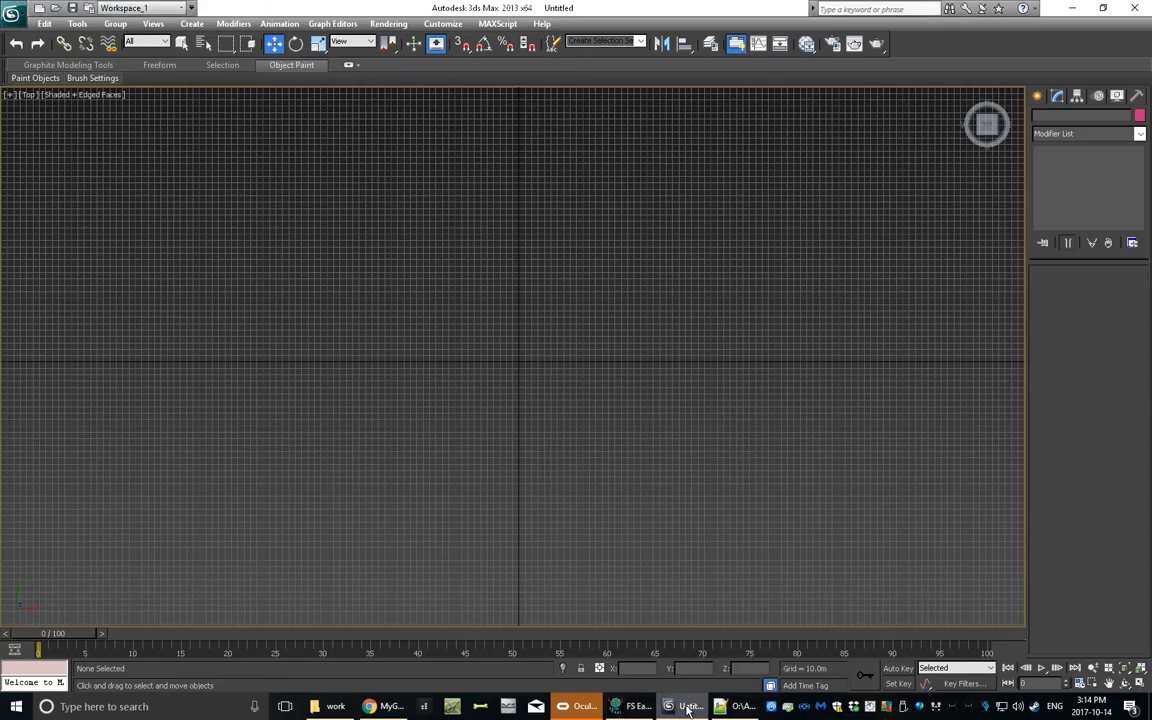
pyautogui.click(65, 98)
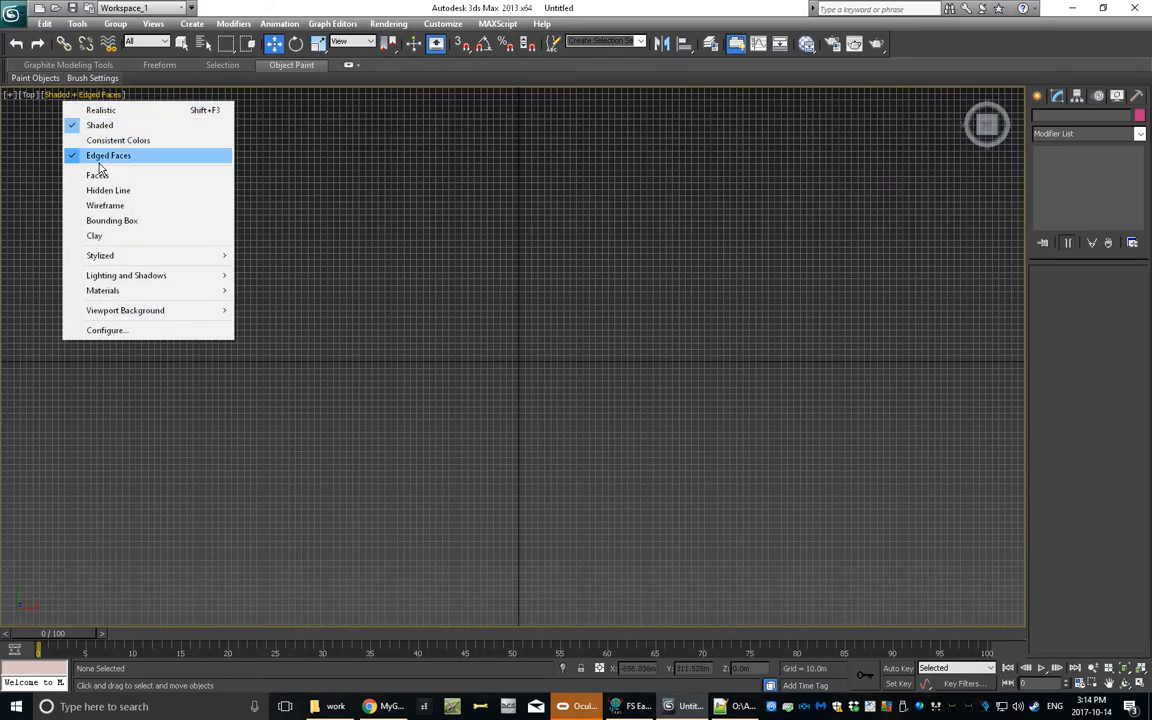
pyautogui.click(28, 135)
pyautogui.click(9, 94)
pyautogui.click(61, 255)
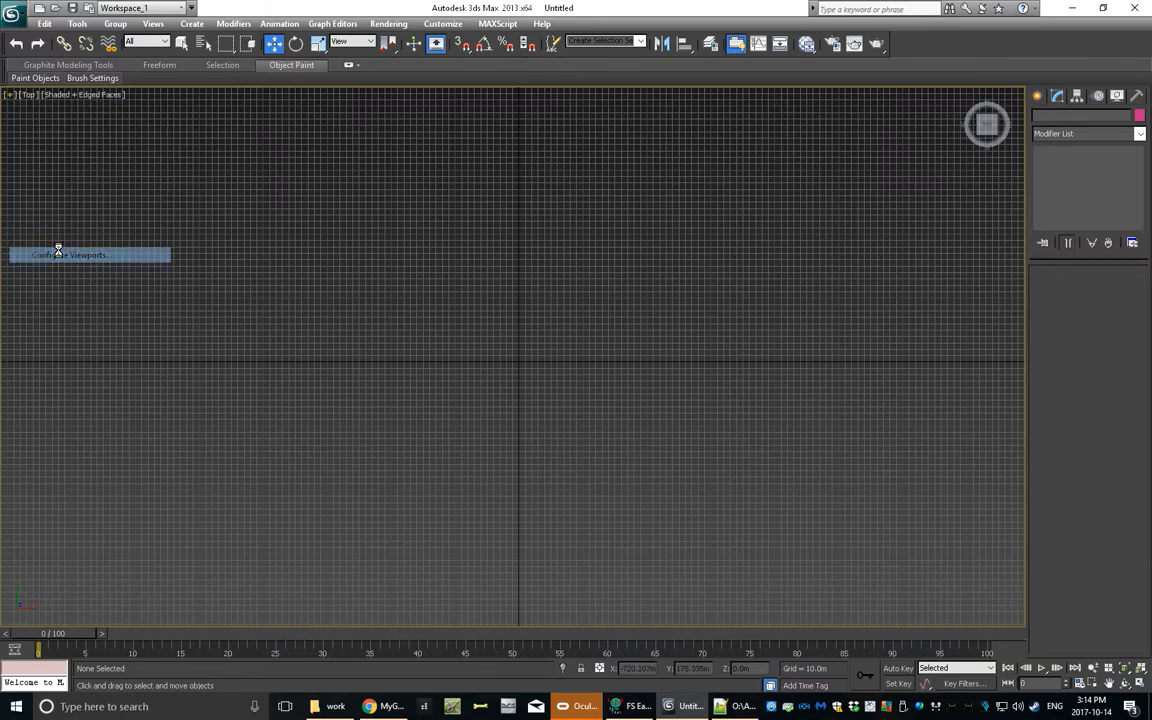
pyautogui.click(432, 188)
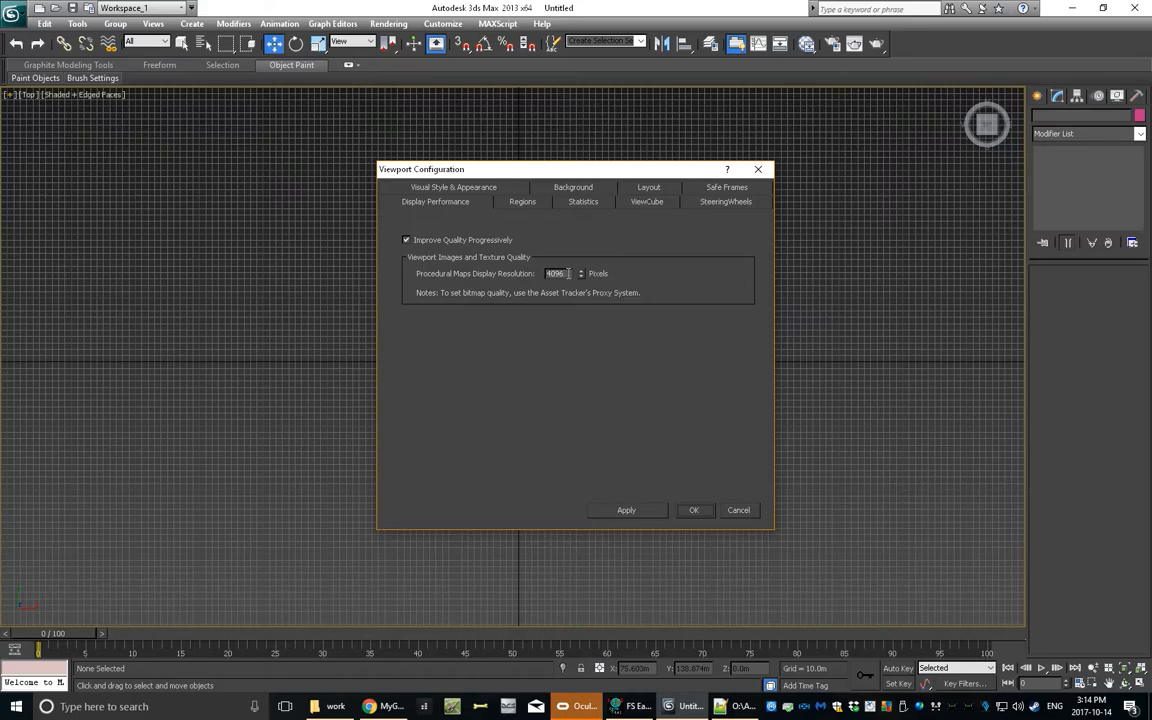
pyautogui.click(625, 512)
pyautogui.click(695, 512)
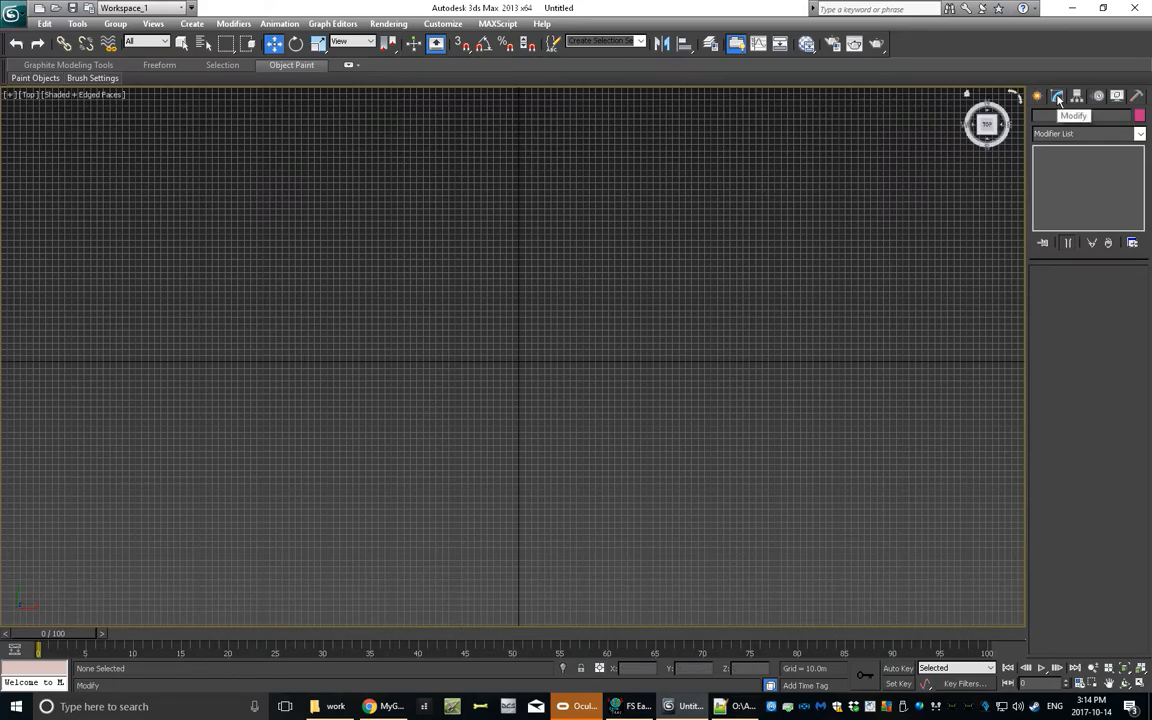
# Check the tile download progress in FS Earth Tiles and view the airport's decimal coordinates on MyGeoPosition.com in Chrome.
pyautogui.click(633, 706)
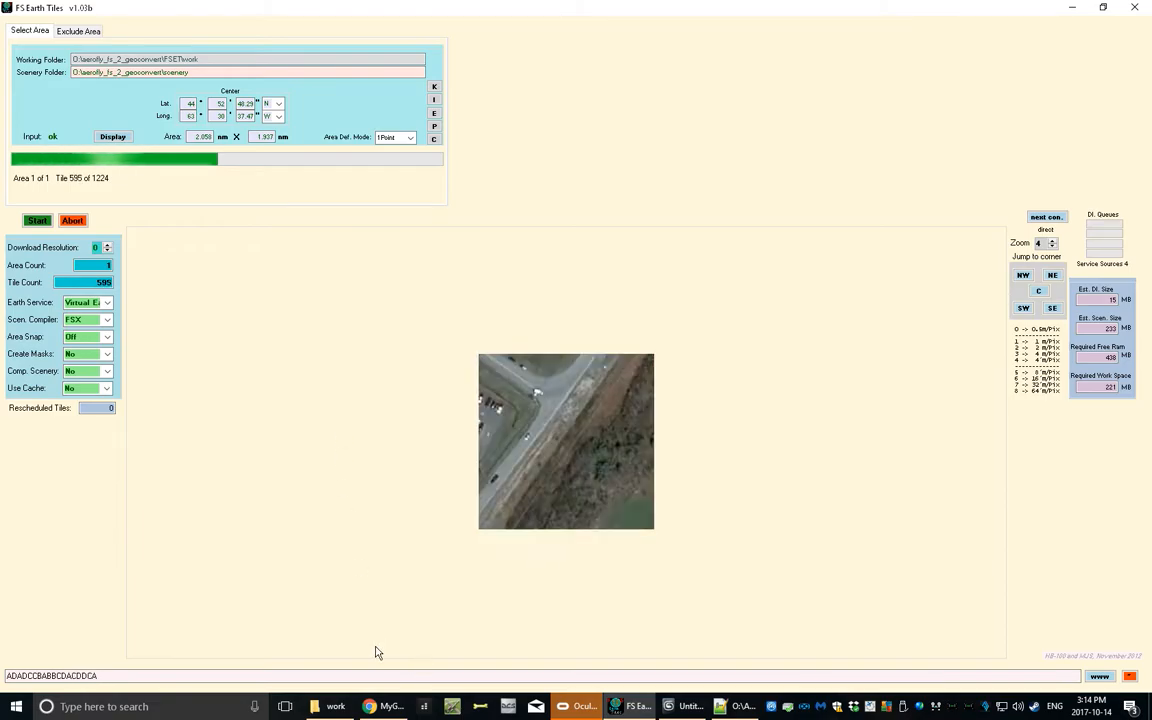
pyautogui.click(381, 708)
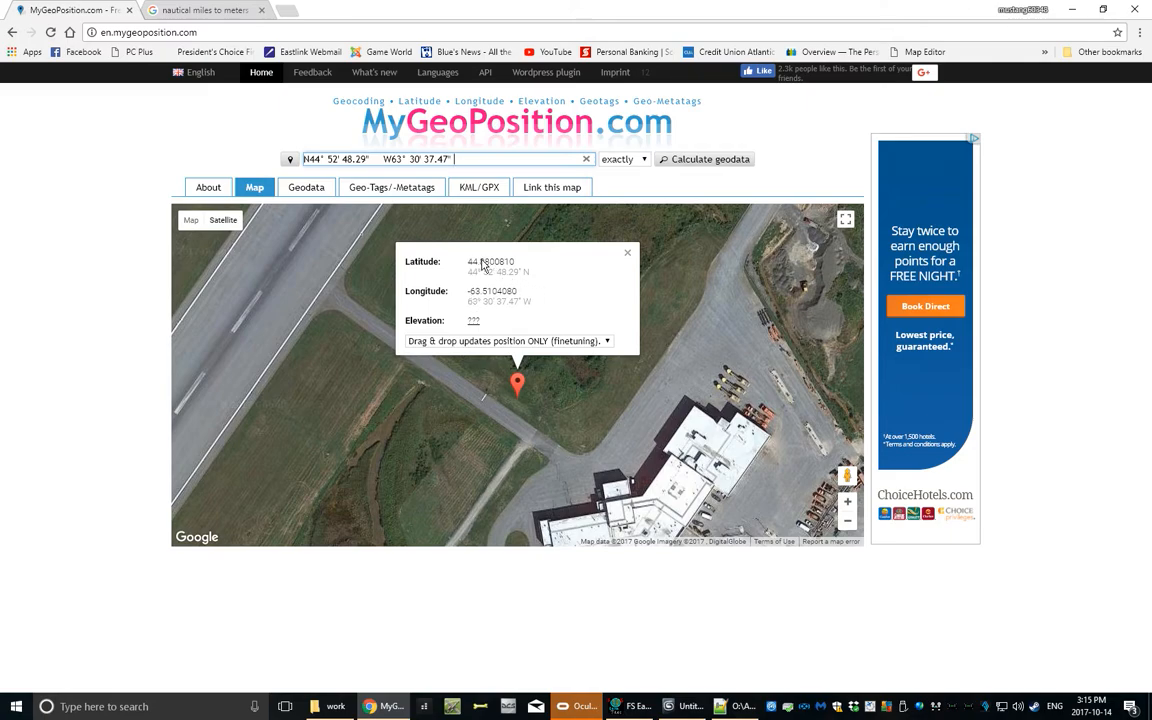
pyautogui.click(636, 705)
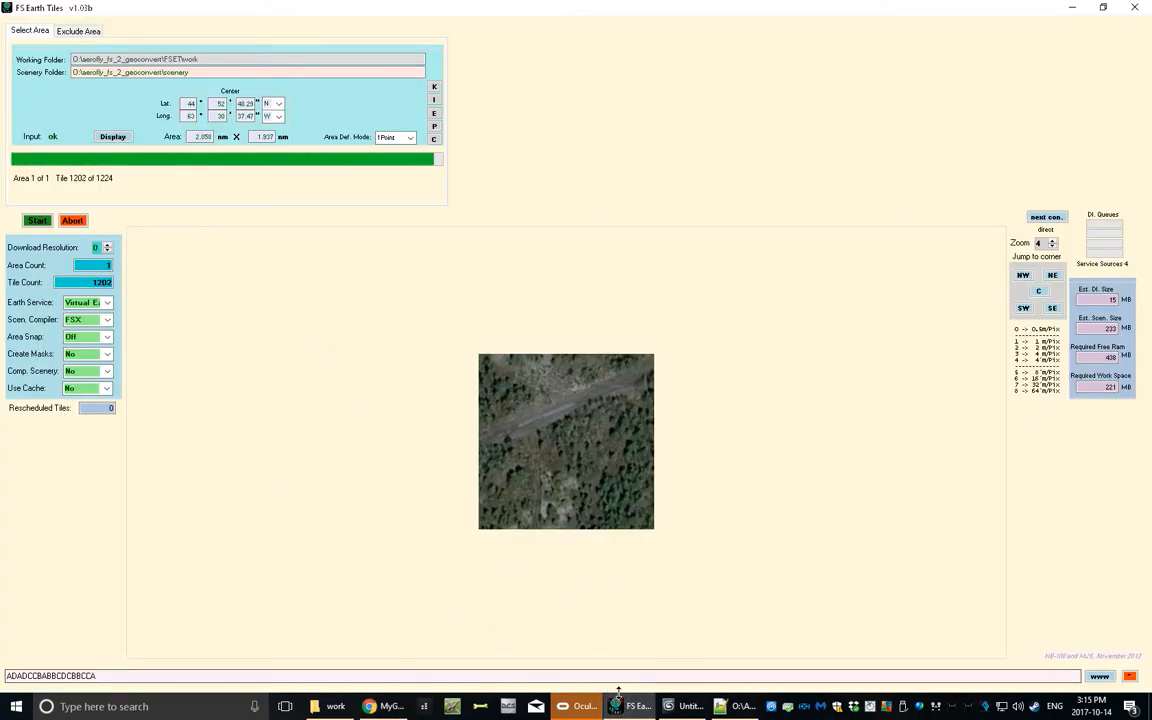
# Switch to Notepad++ and review the general and object sections of cyhz.tsc and the folder settings in content_converter_config.tmc.
pyautogui.click(719, 706)
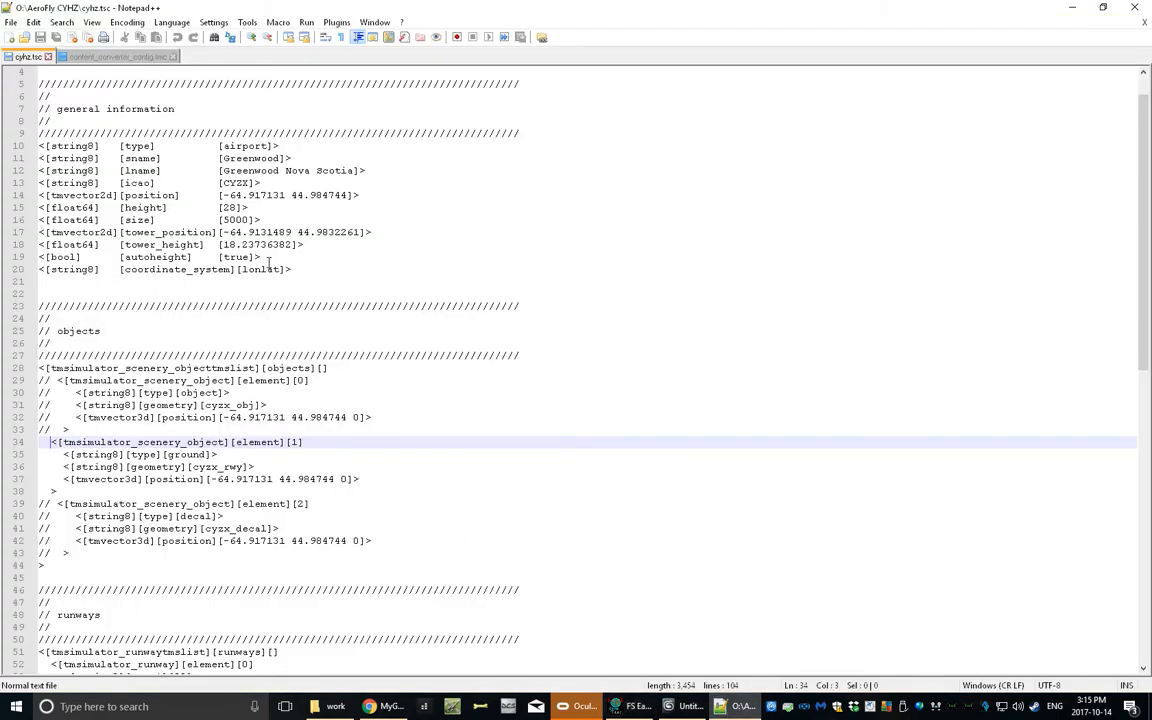
pyautogui.scroll(1, 228, 175)
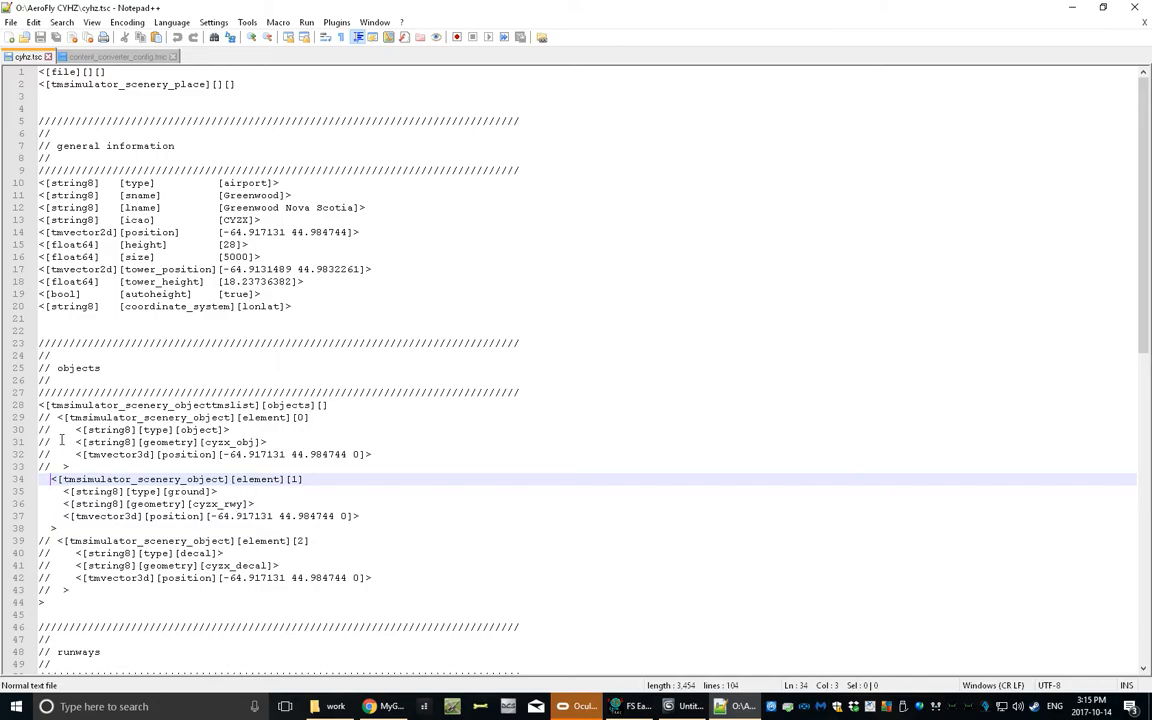
pyautogui.click(91, 60)
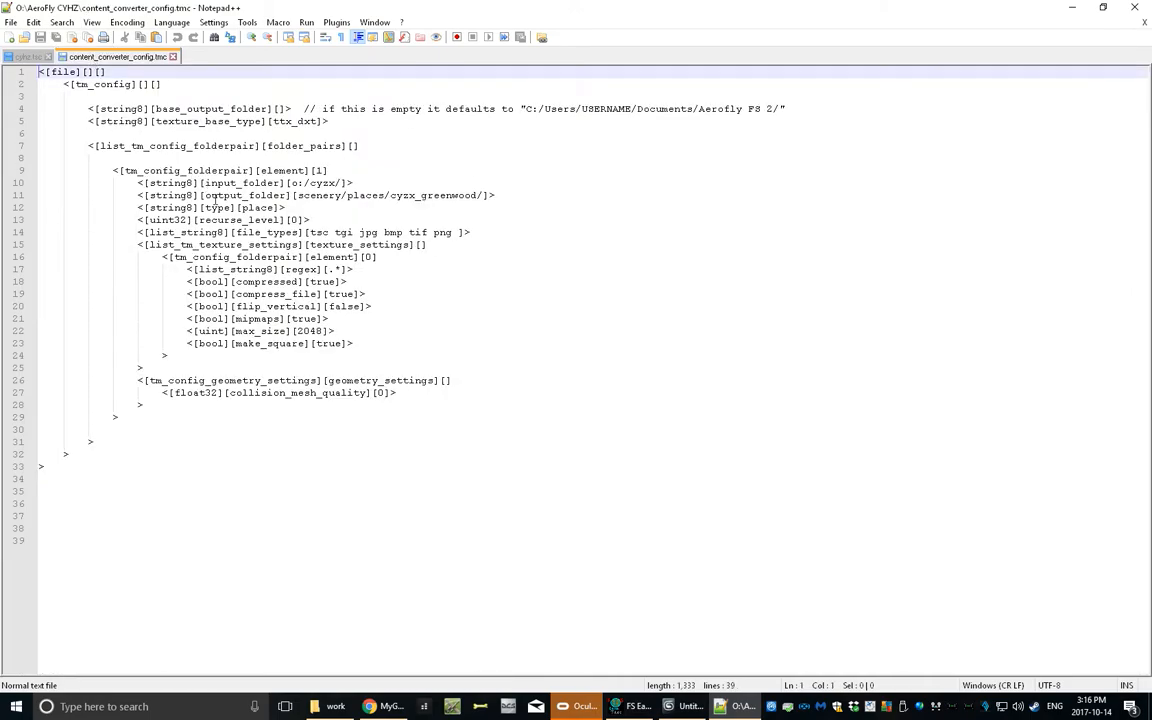
# Open New Text Document from the AeroFly CYHZ folder in Notepad++.
pyautogui.click(330, 706)
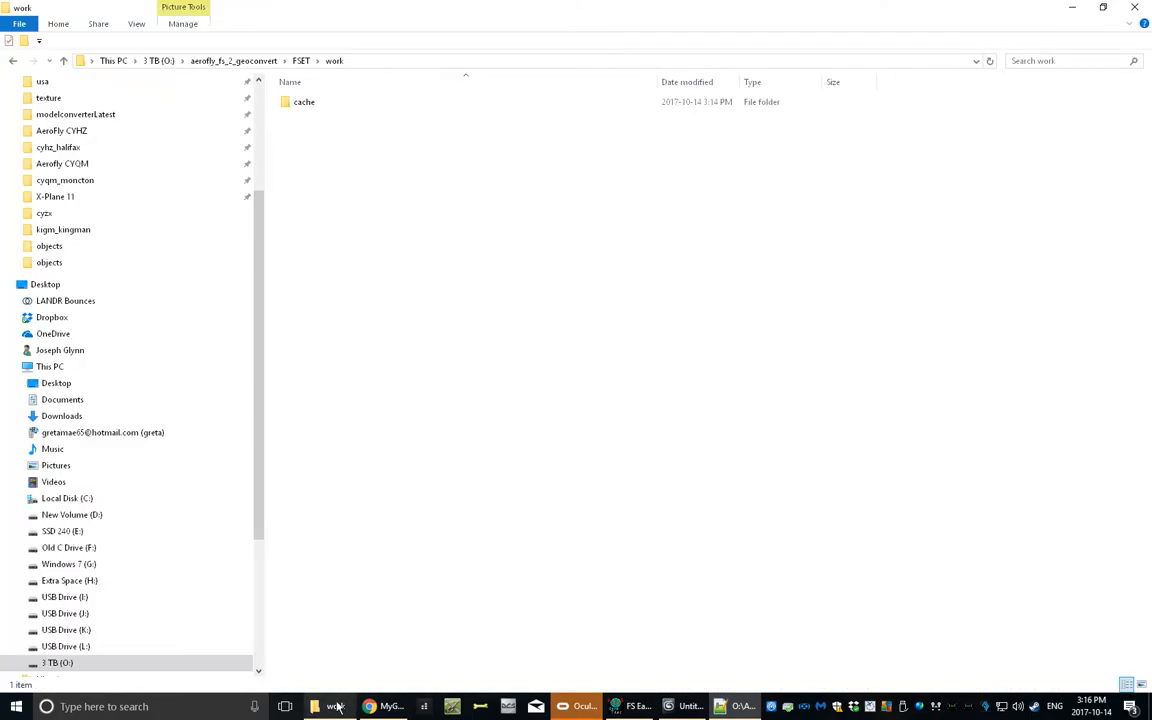
pyautogui.click(80, 131)
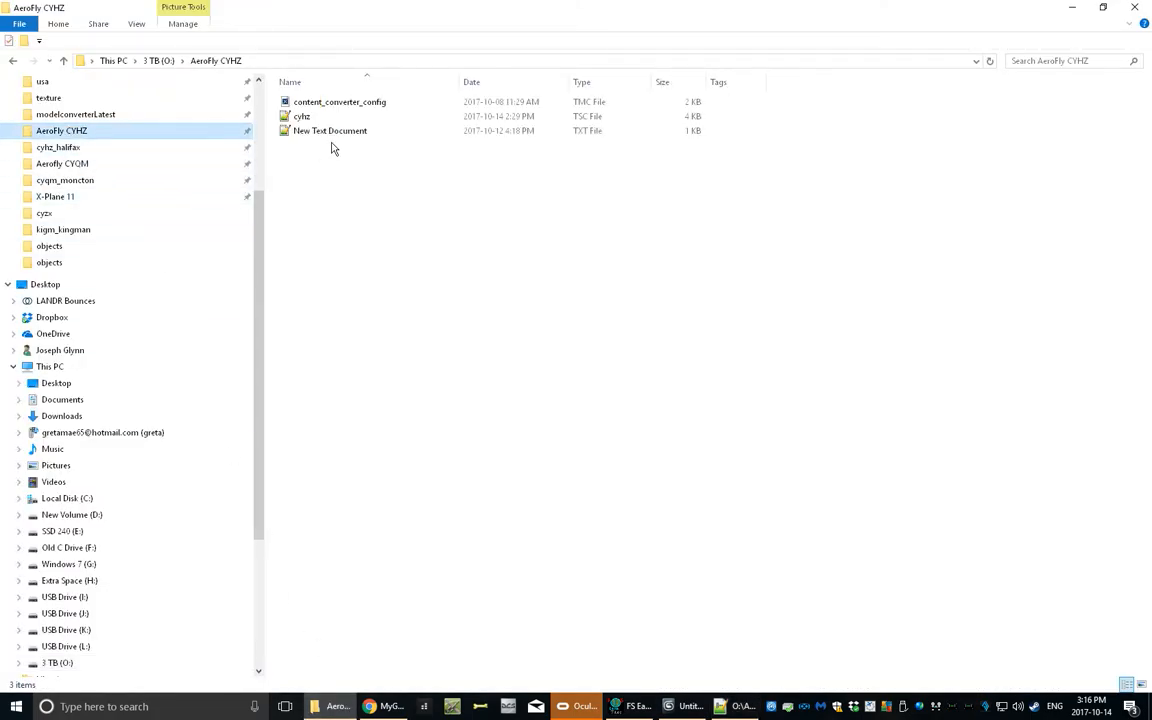
pyautogui.click(322, 134)
pyautogui.doubleClick(322, 134)
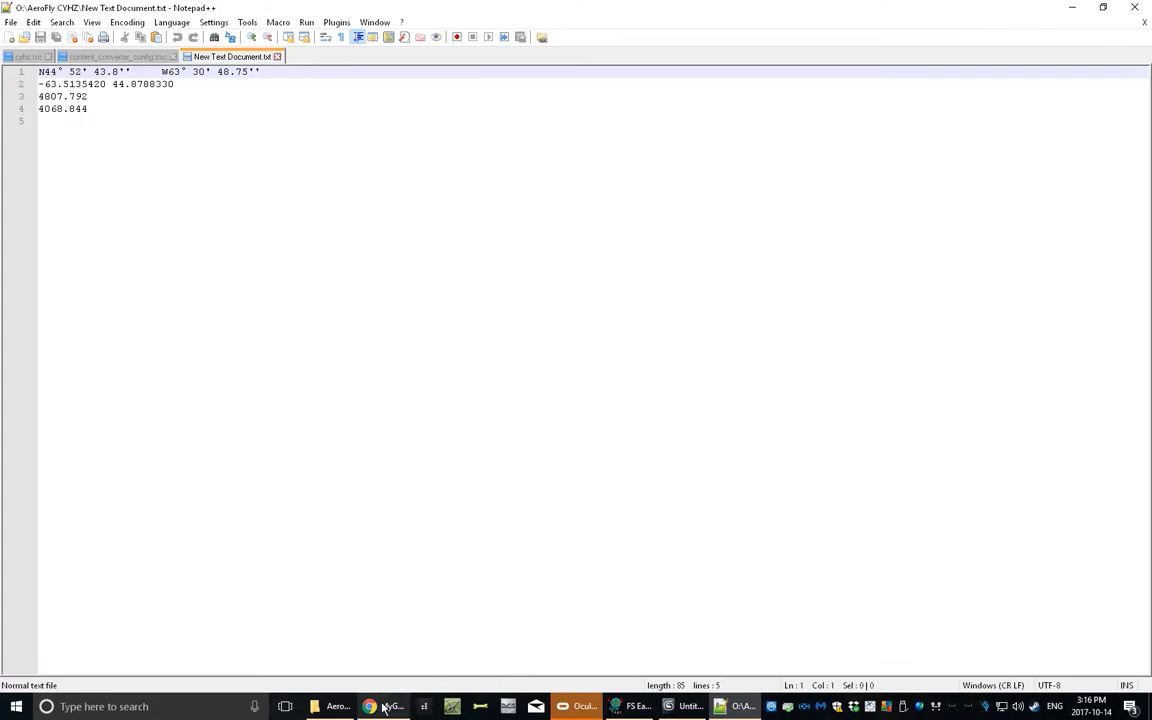
# Open the FSET work folder in File Explorer and check the downloaded area files.
pyautogui.click(333, 707)
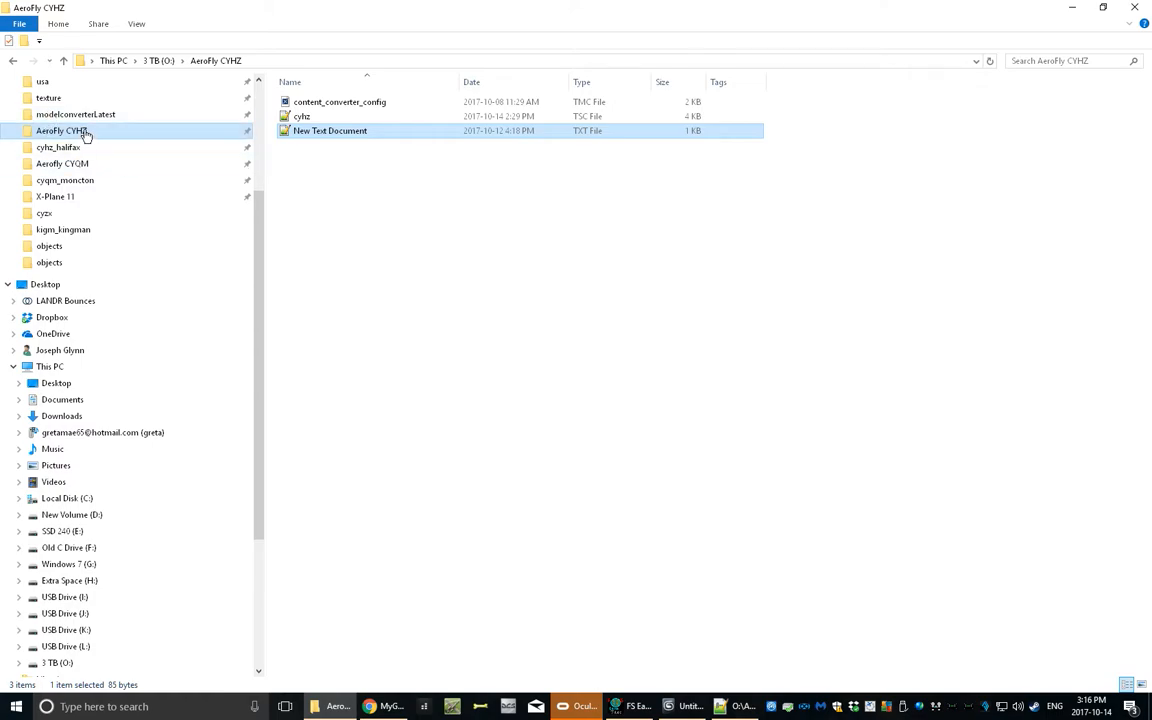
pyautogui.scroll(2, 95, 115)
pyautogui.click(58, 164)
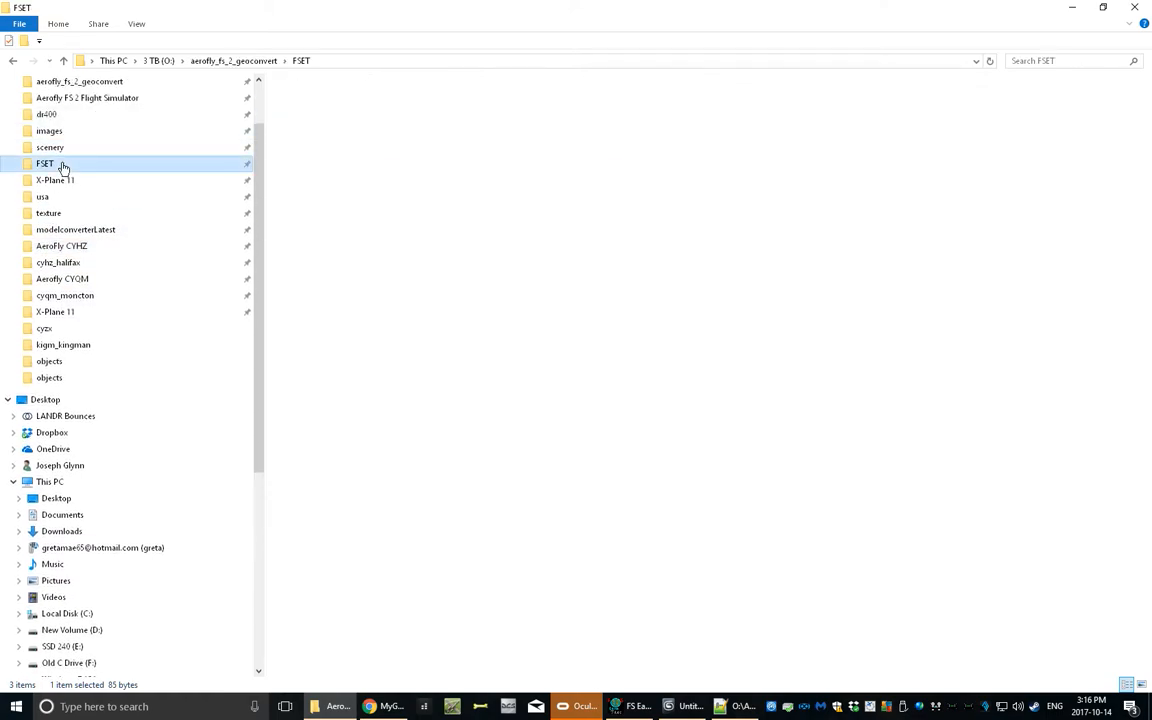
pyautogui.doubleClick(326, 133)
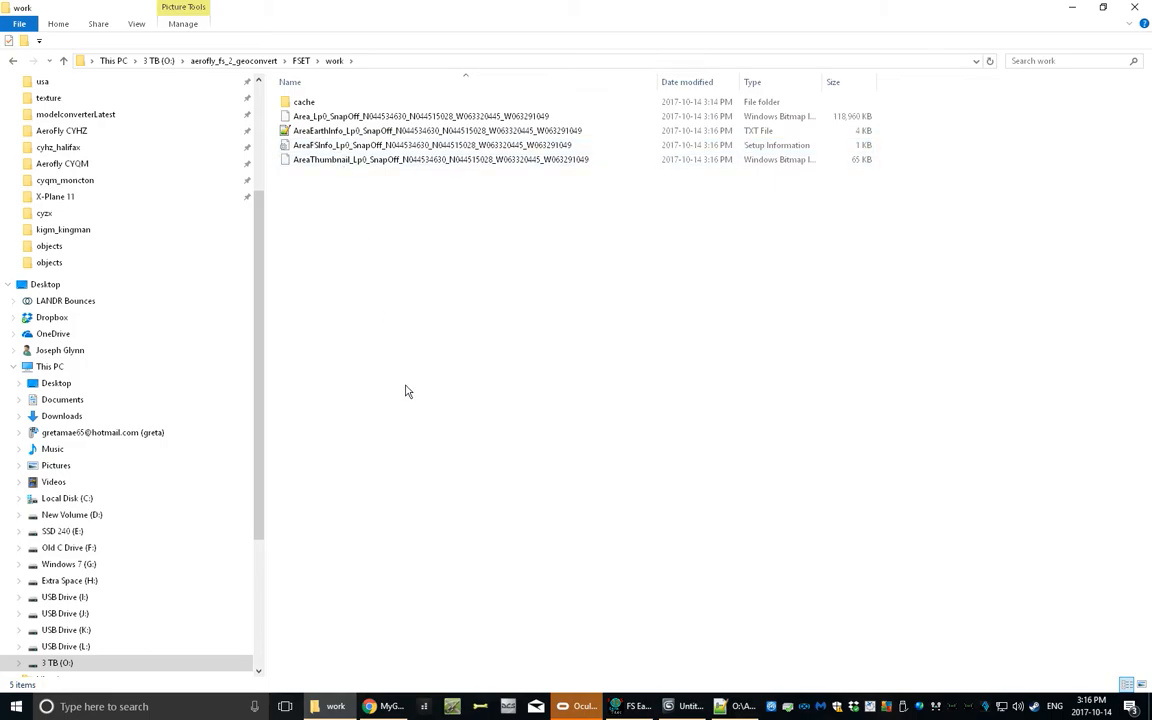
# Copy the center coordinates from FS Earth Tiles over the note's first line in Notepad++: N44° 52' 48.29'' W63° 30' 37.47''.
pyautogui.click(638, 707)
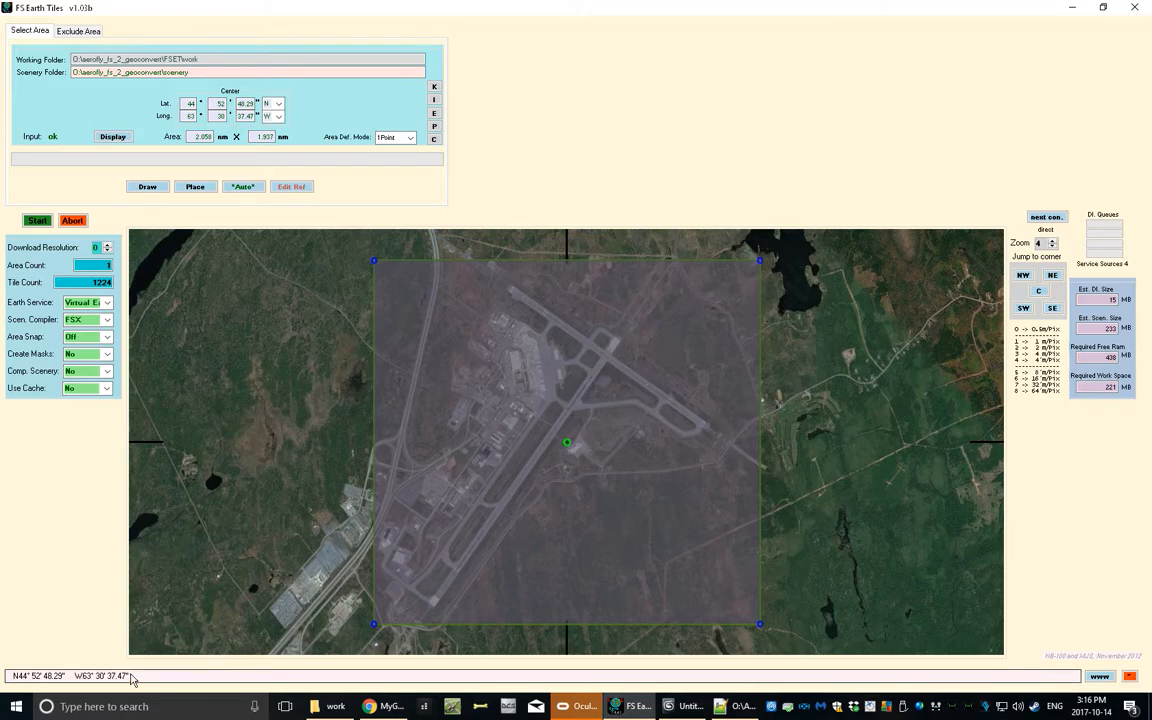
pyautogui.moveTo(126, 678); pyautogui.dragTo(11, 680)
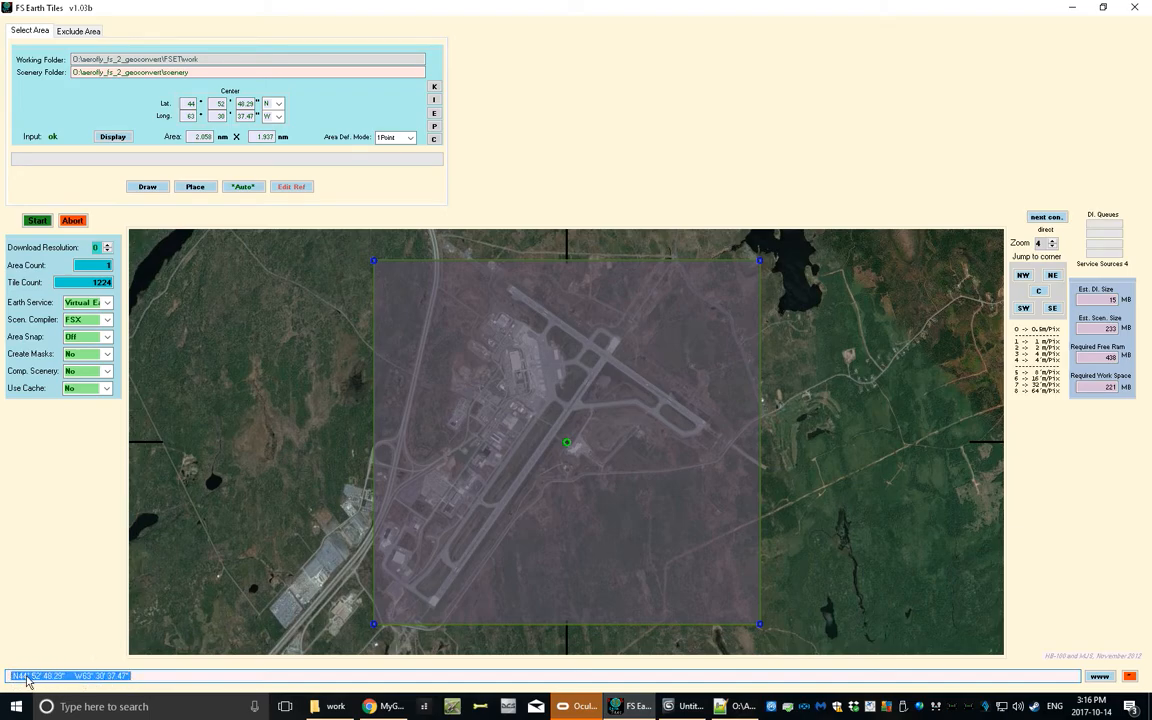
pyautogui.rightClick(12, 680)
pyautogui.click(50, 570)
pyautogui.click(735, 706)
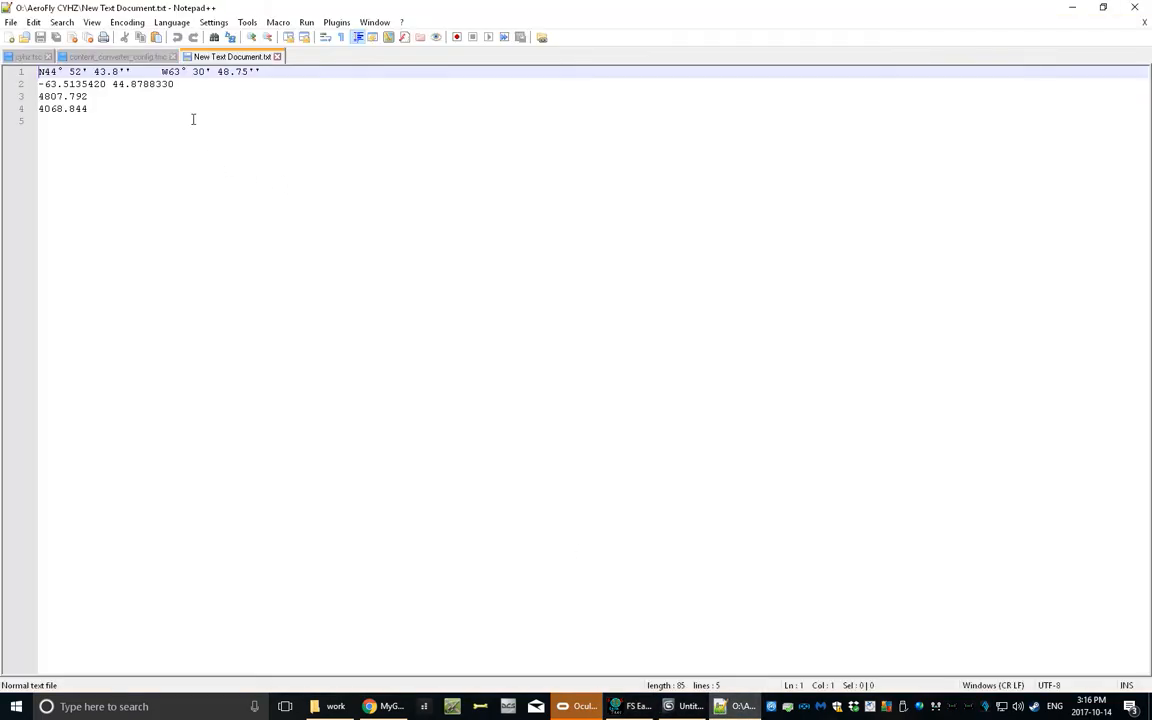
pyautogui.moveTo(266, 72); pyautogui.dragTo(46, 75)
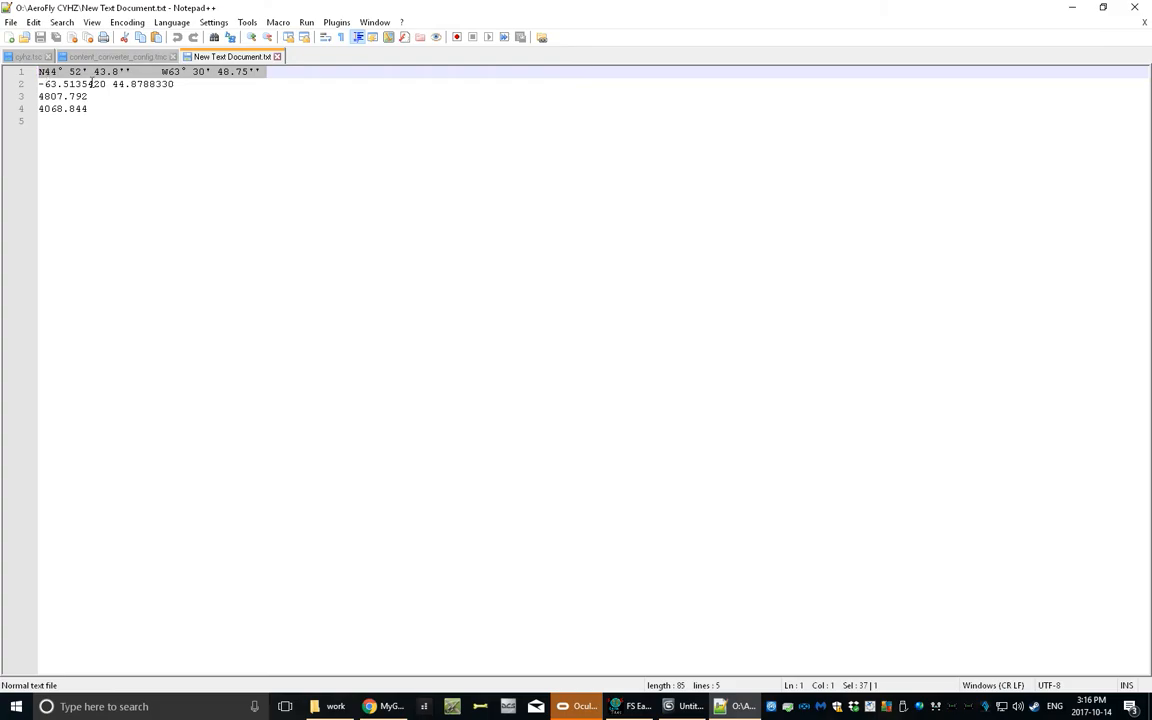
pyautogui.hotkey('ctrl', 'v')
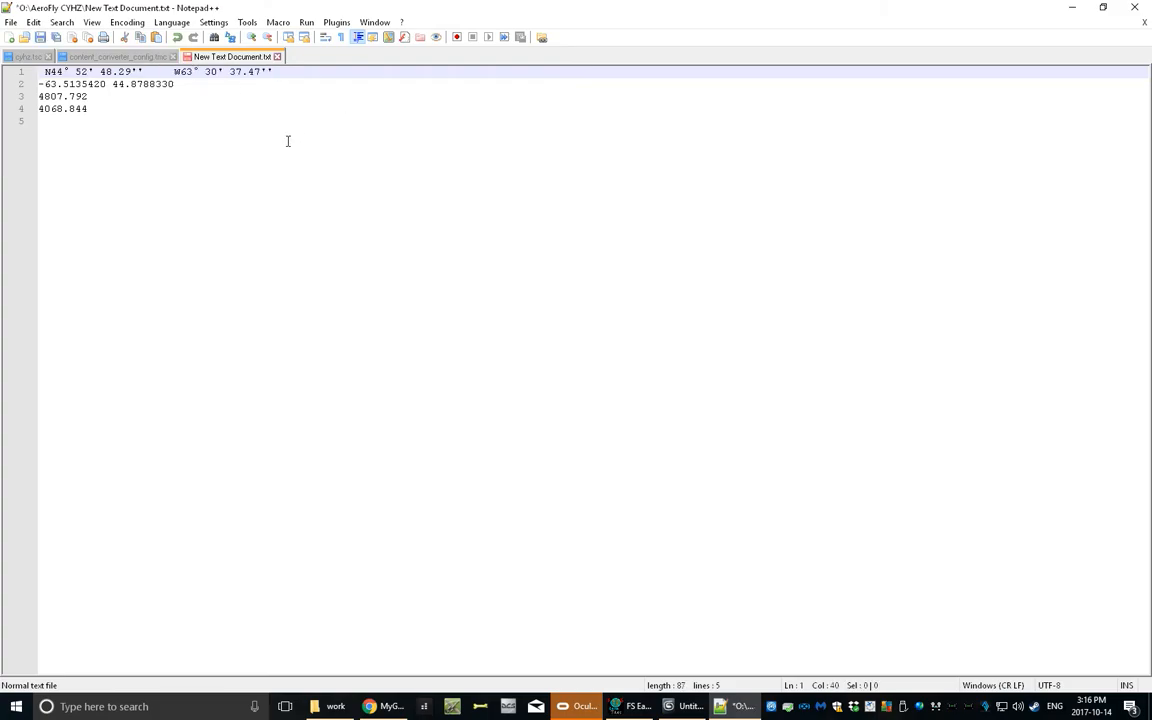
# Look up the copied coordinates N44° 52' 48.29" W63° 30' 37.47" on MyGeoPosition.com in Chrome.
pyautogui.click(382, 706)
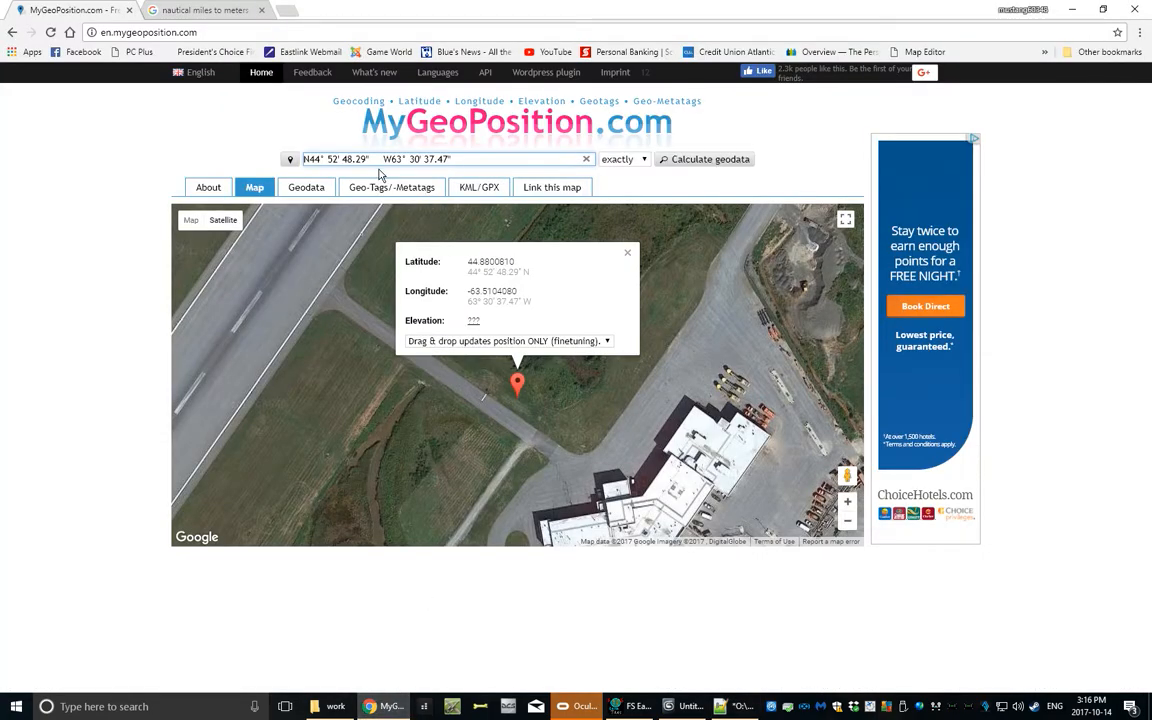
pyautogui.moveTo(457, 159); pyautogui.dragTo(295, 161)
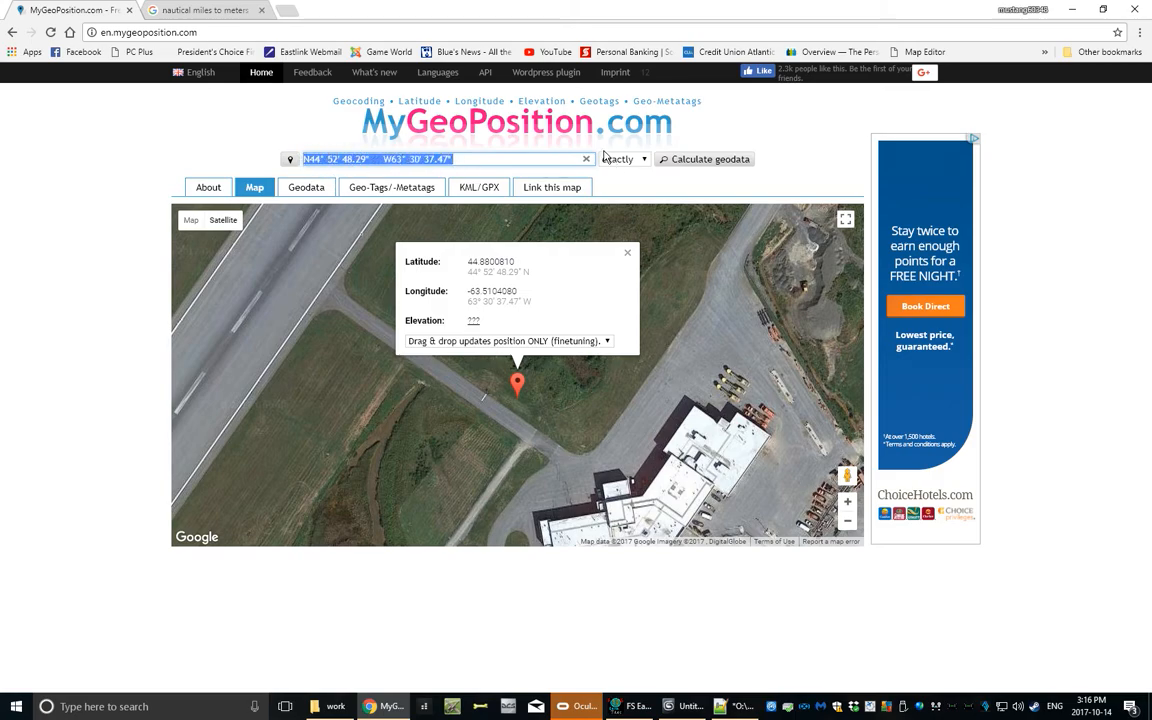
pyautogui.hotkey('ctrl', 'v')
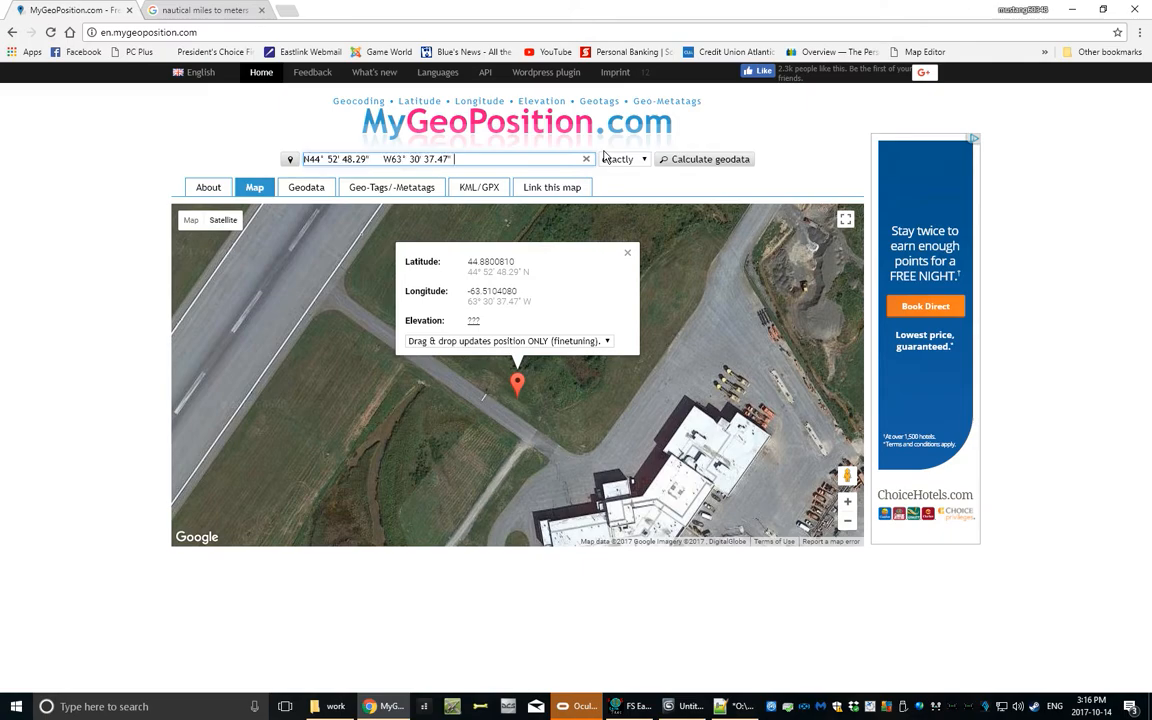
pyautogui.press('Return')
# Replace the longitude on the note's second line with -63.5104080, copied from the MyGeoPosition result.
pyautogui.moveTo(467, 291); pyautogui.dragTo(516, 288)
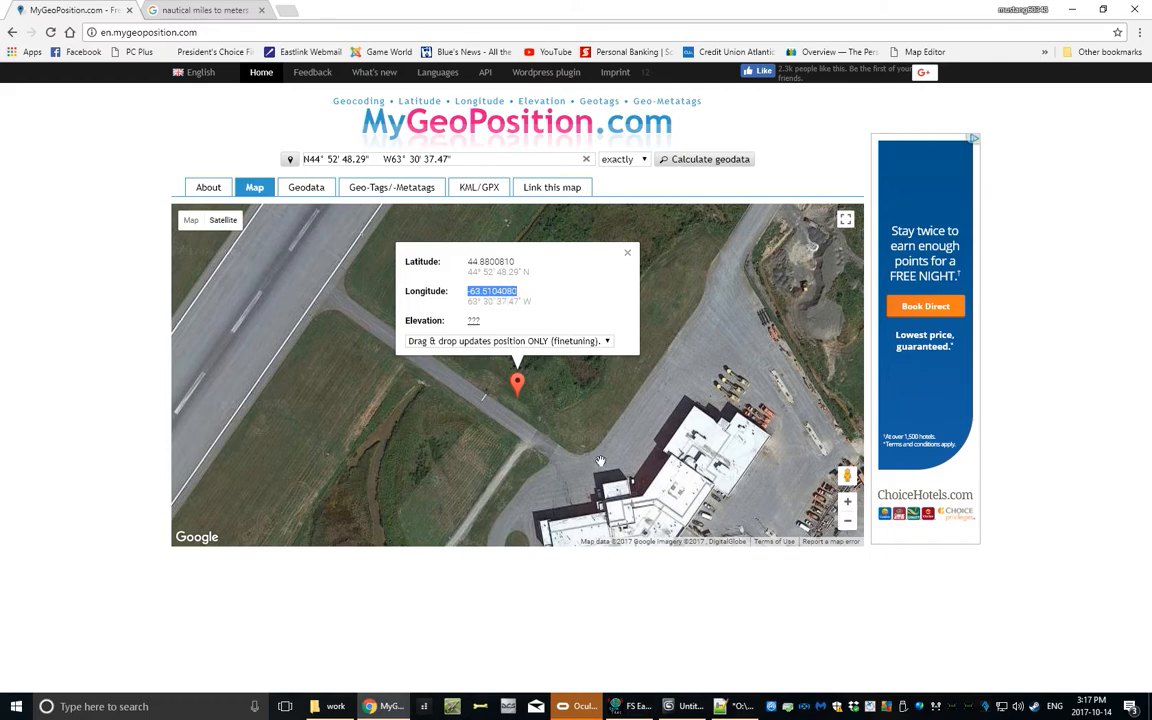
pyautogui.hotkey('alt', 'Tab')
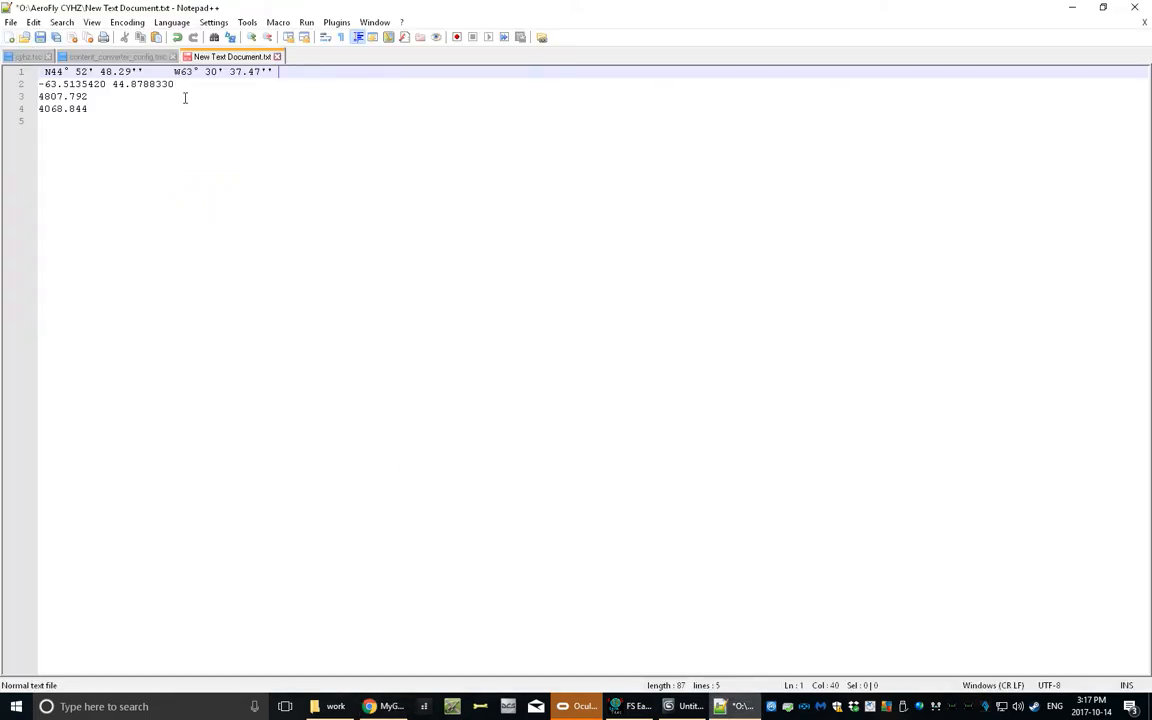
pyautogui.moveTo(106, 84); pyautogui.dragTo(39, 84)
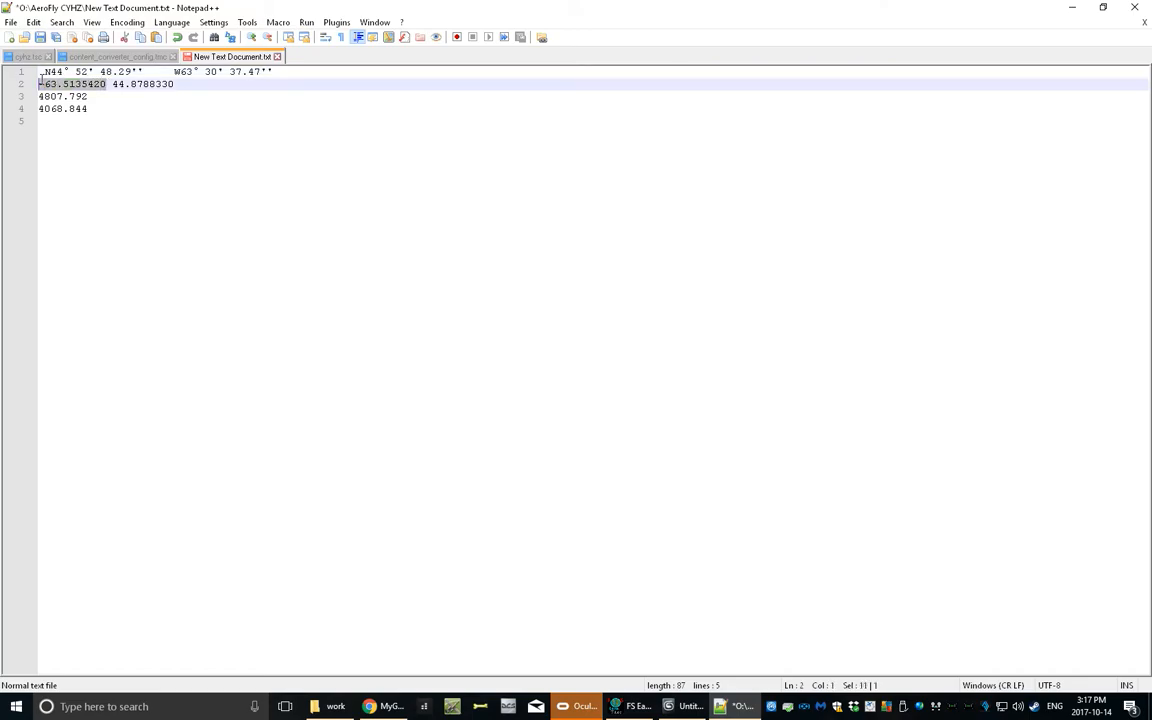
pyautogui.hotkey('ctrl', 'v')
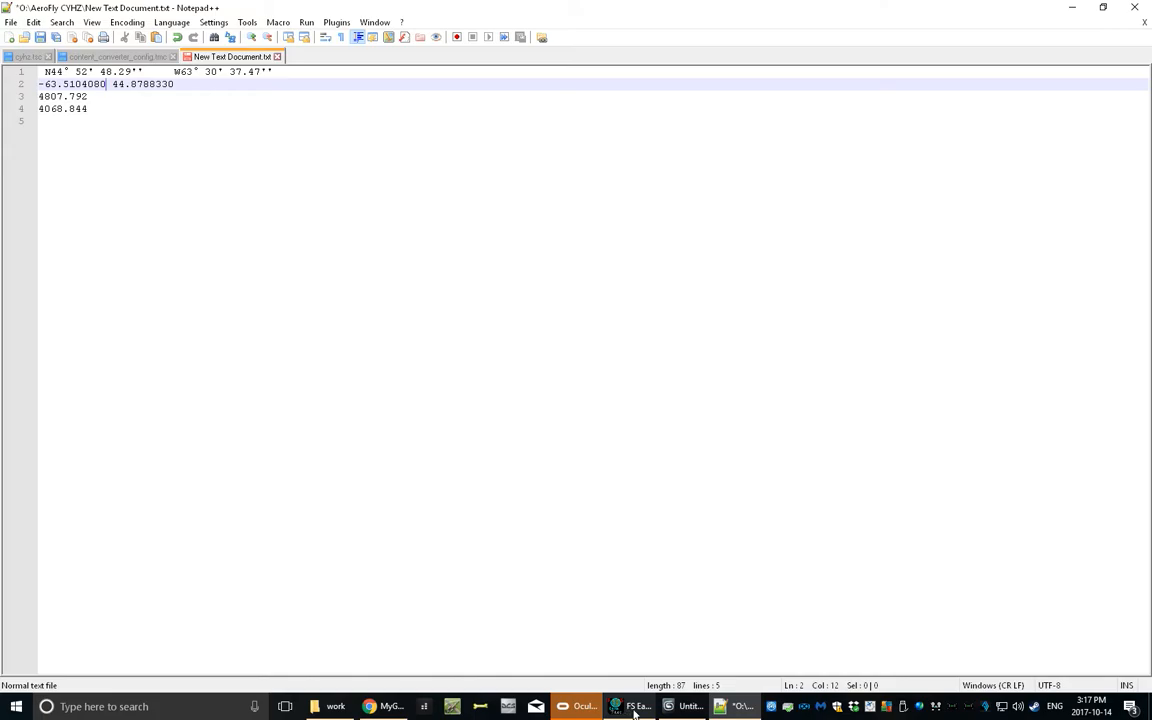
# Replace the latitude on the note's second line with 44.8800810, taken from the MyGeoPosition result.
pyautogui.click(383, 706)
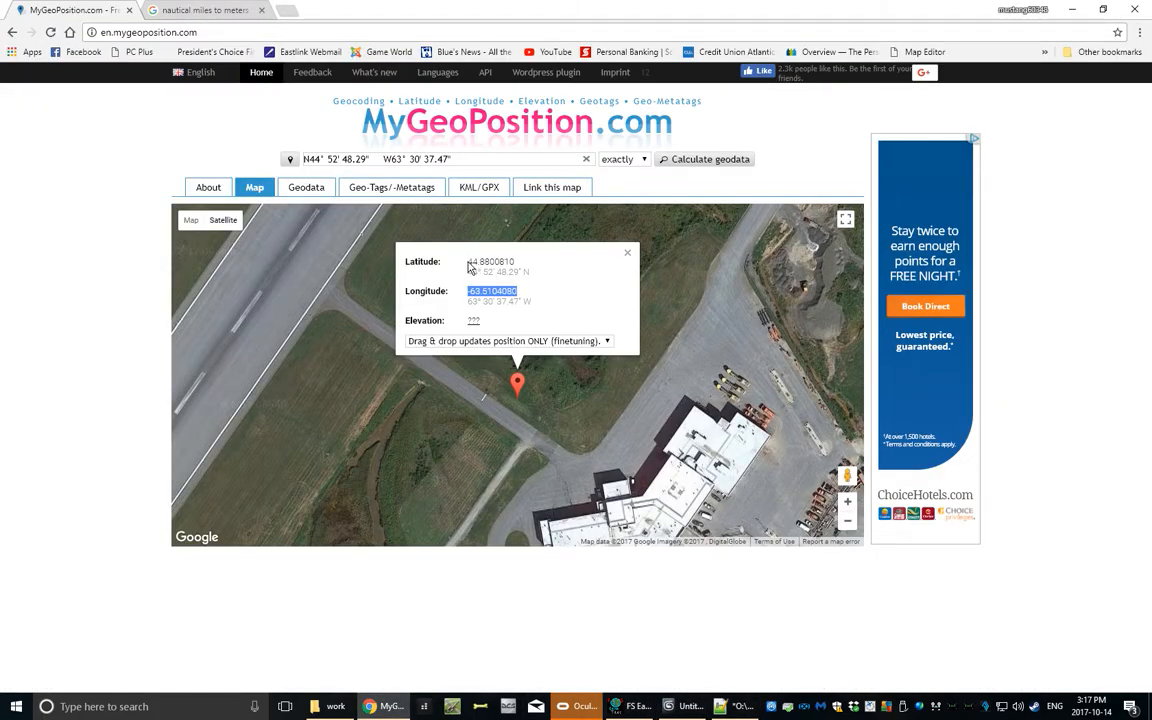
pyautogui.moveTo(468, 262); pyautogui.dragTo(514, 262)
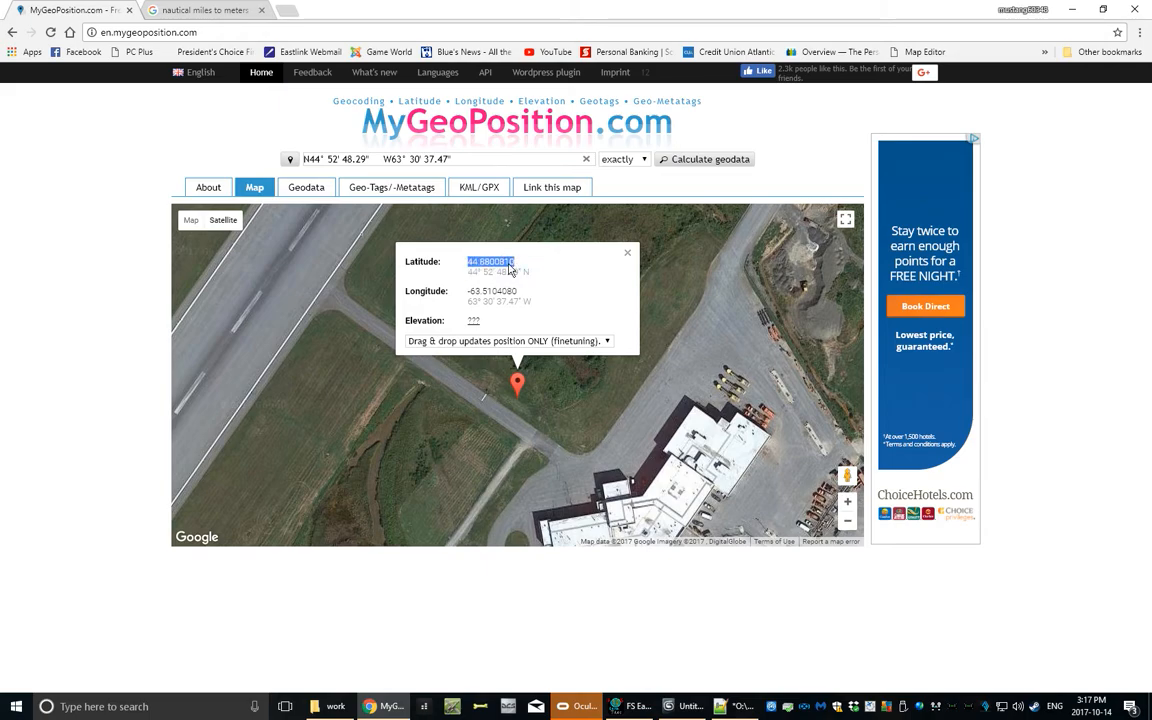
pyautogui.click(735, 706)
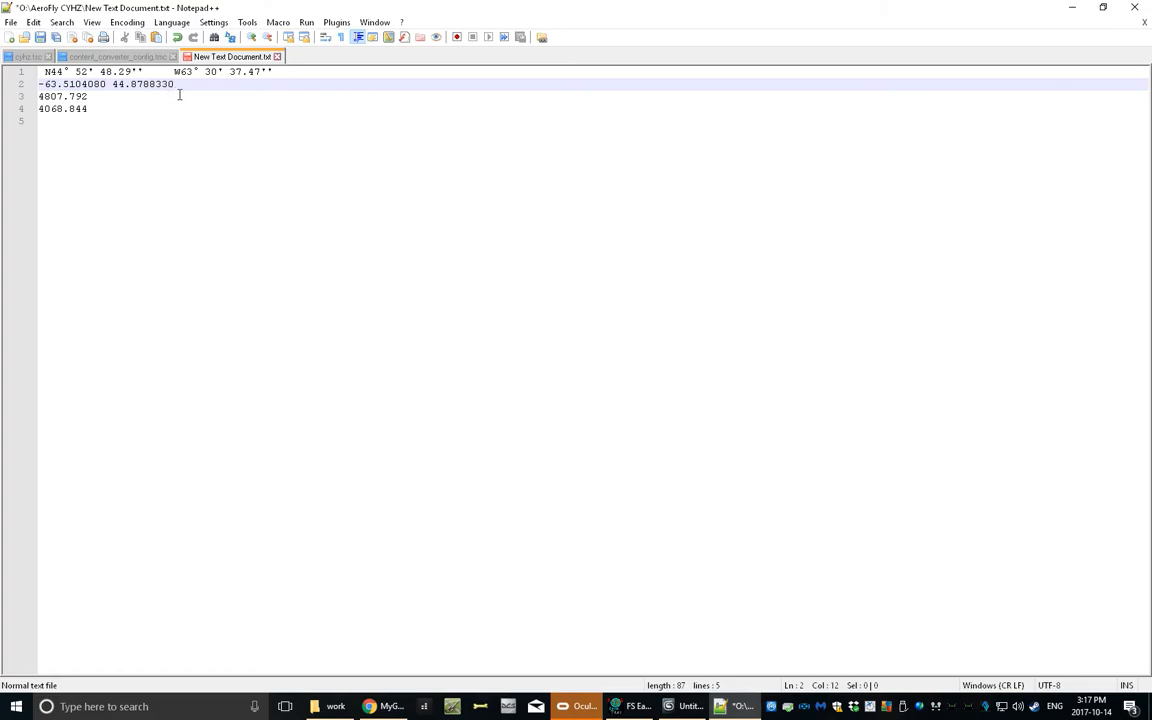
pyautogui.moveTo(173, 84); pyautogui.dragTo(114, 87)
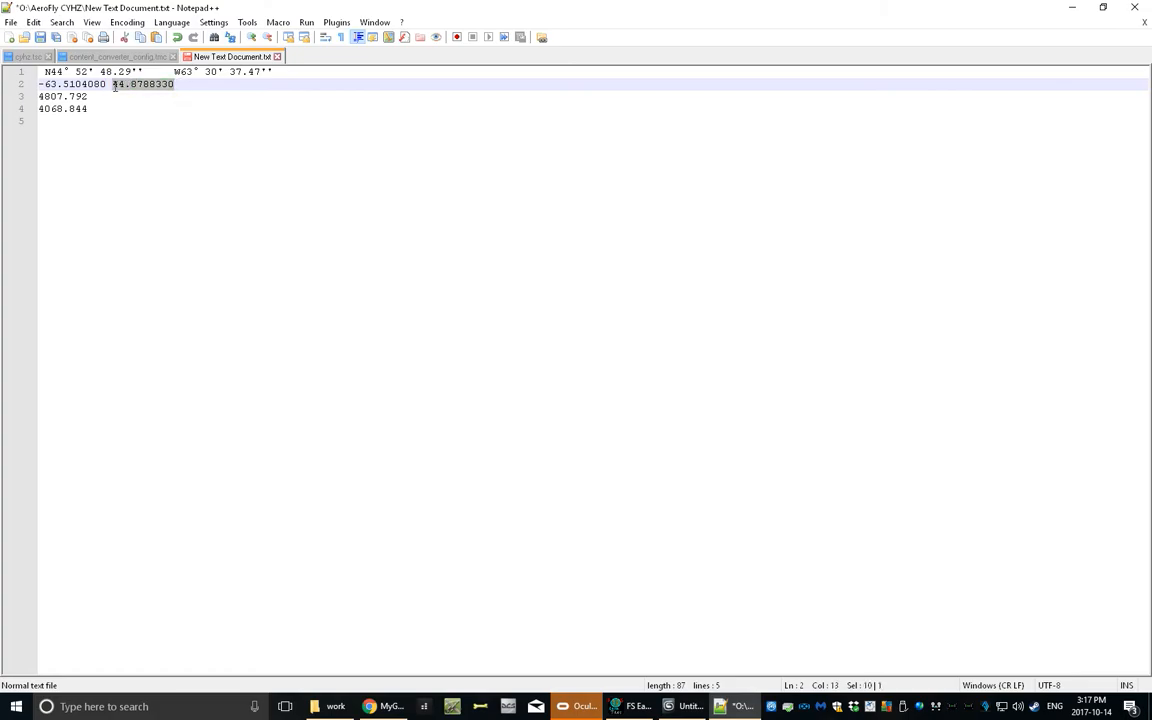
pyautogui.write('44.8800810')
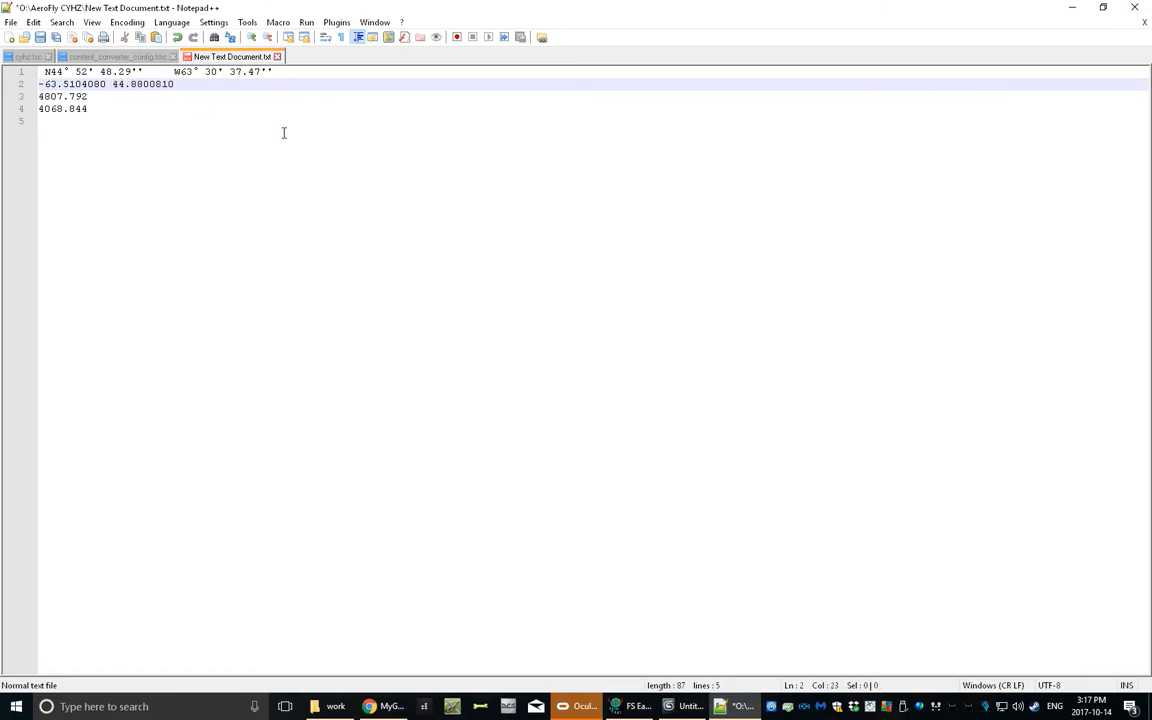
# Convert the FS Earth Tiles area width, 2.058 nautical miles, to metres with Google's unit converter in Chrome.
pyautogui.click(634, 706)
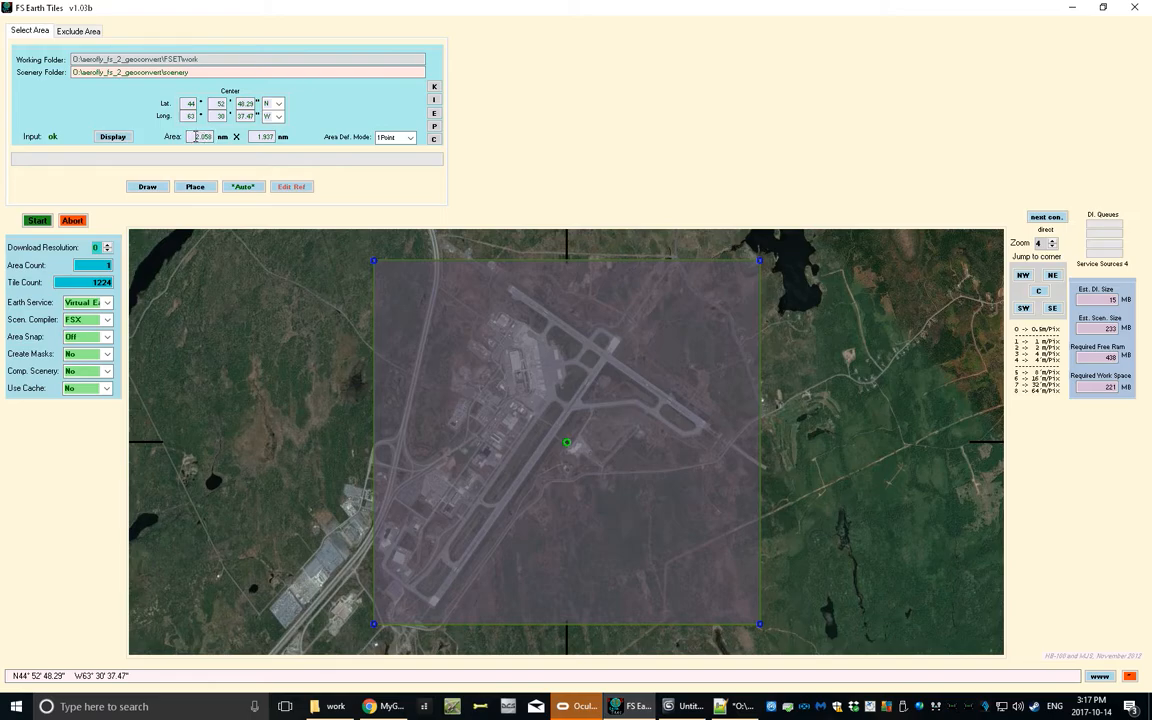
pyautogui.hotkey('alt', 'Tab')
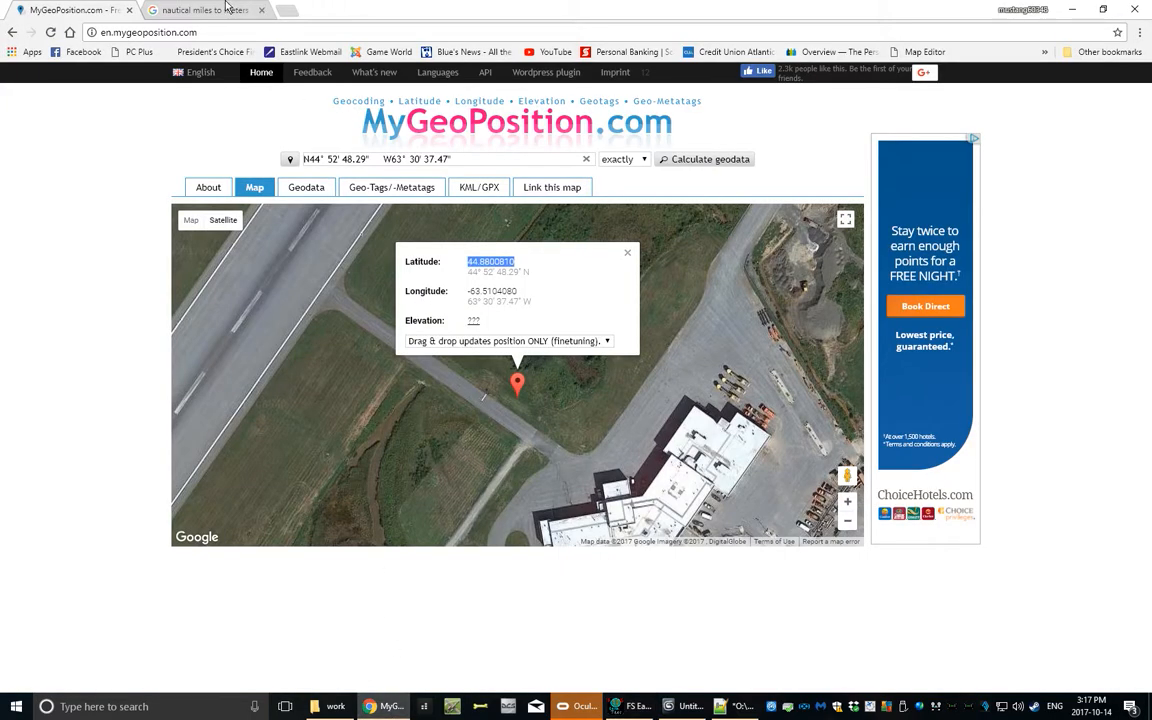
pyautogui.click(200, 11)
pyautogui.moveTo(187, 238); pyautogui.dragTo(169, 242)
pyautogui.write('2')
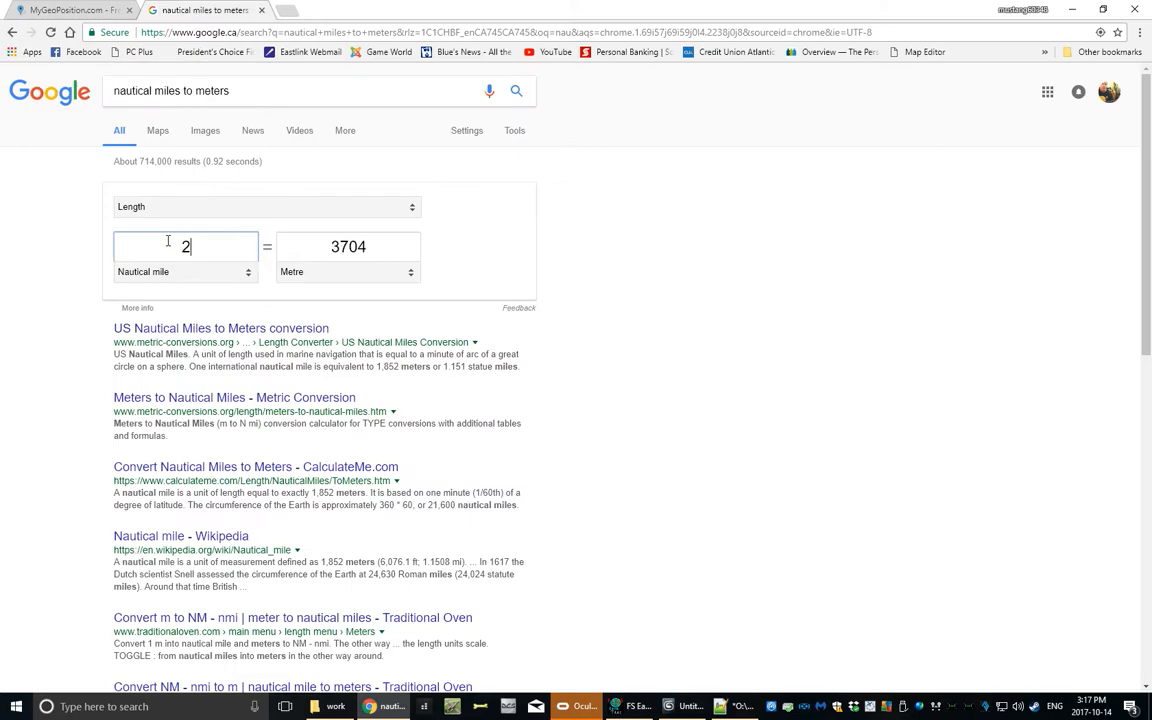
pyautogui.write('.058')
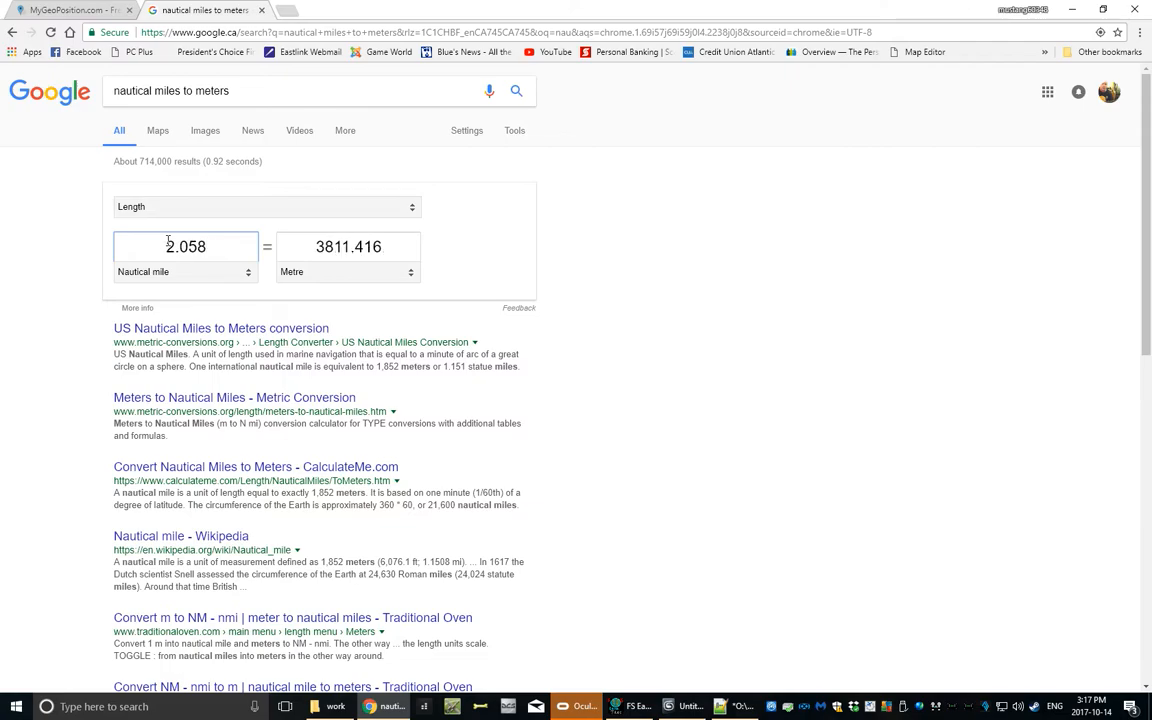
pyautogui.click(637, 706)
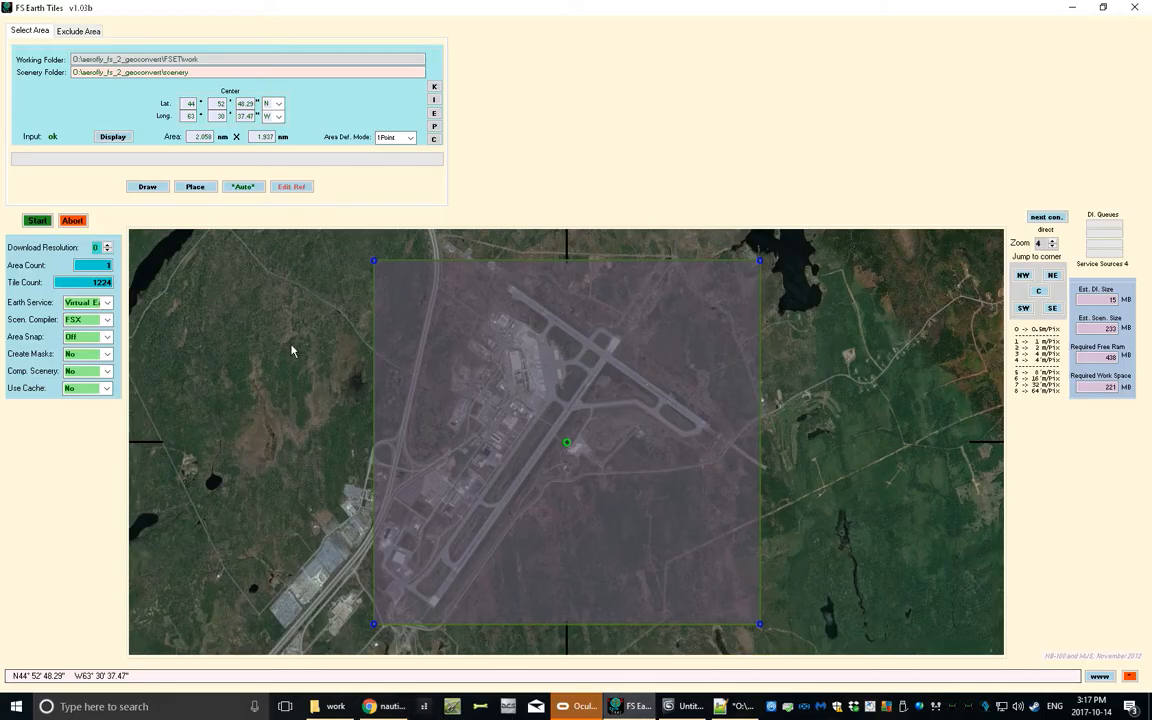
pyautogui.click(369, 706)
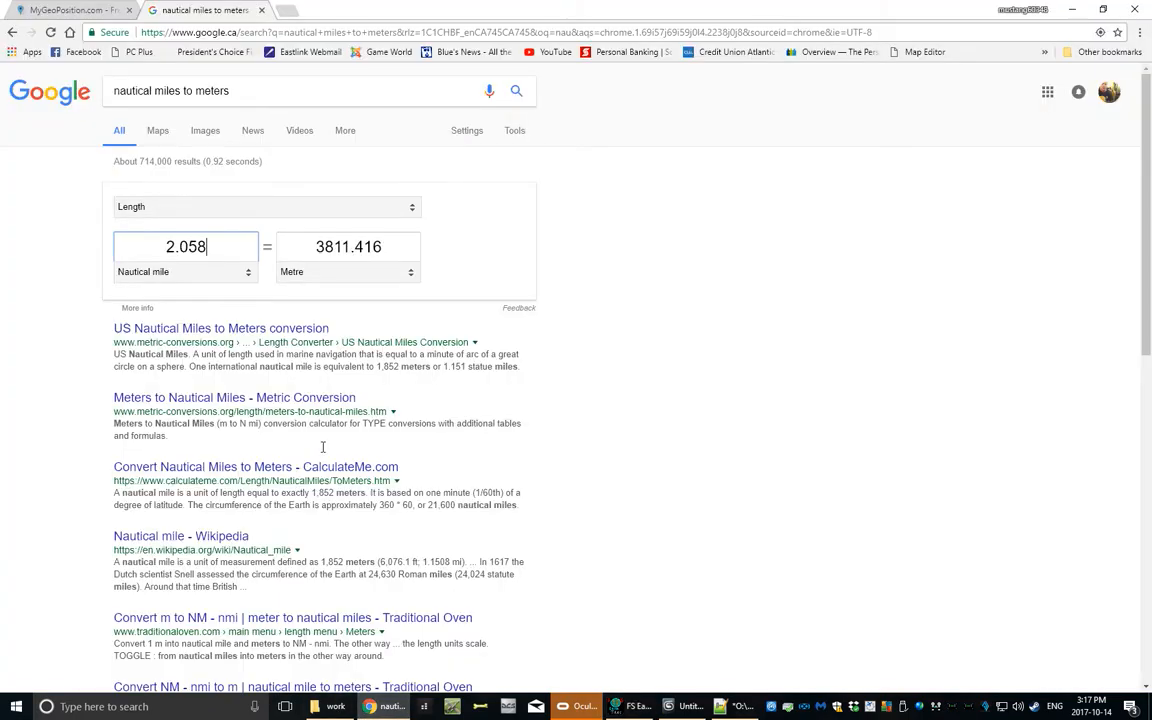
# Replace the note's third line in Notepad++ with the converted width 3811.416, copied from Google's converter.
pyautogui.moveTo(286, 248); pyautogui.dragTo(383, 247)
pyautogui.hotkey('ctrl', 'c')
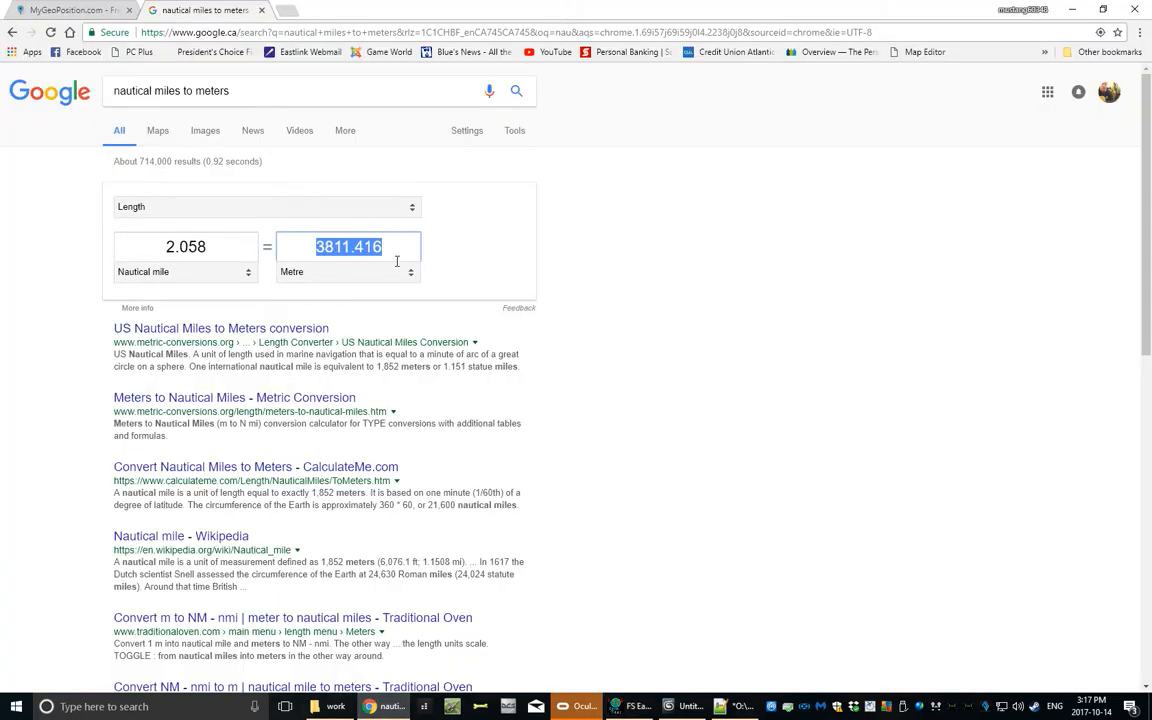
pyautogui.click(740, 706)
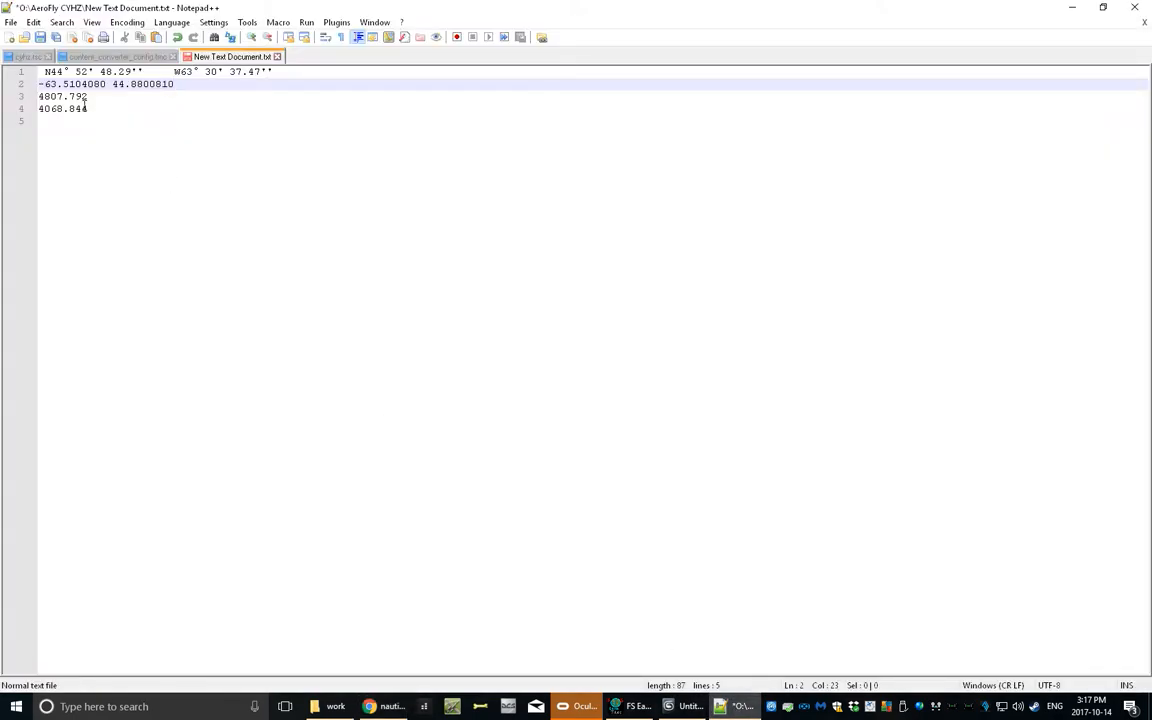
pyautogui.moveTo(90, 97); pyautogui.dragTo(45, 97)
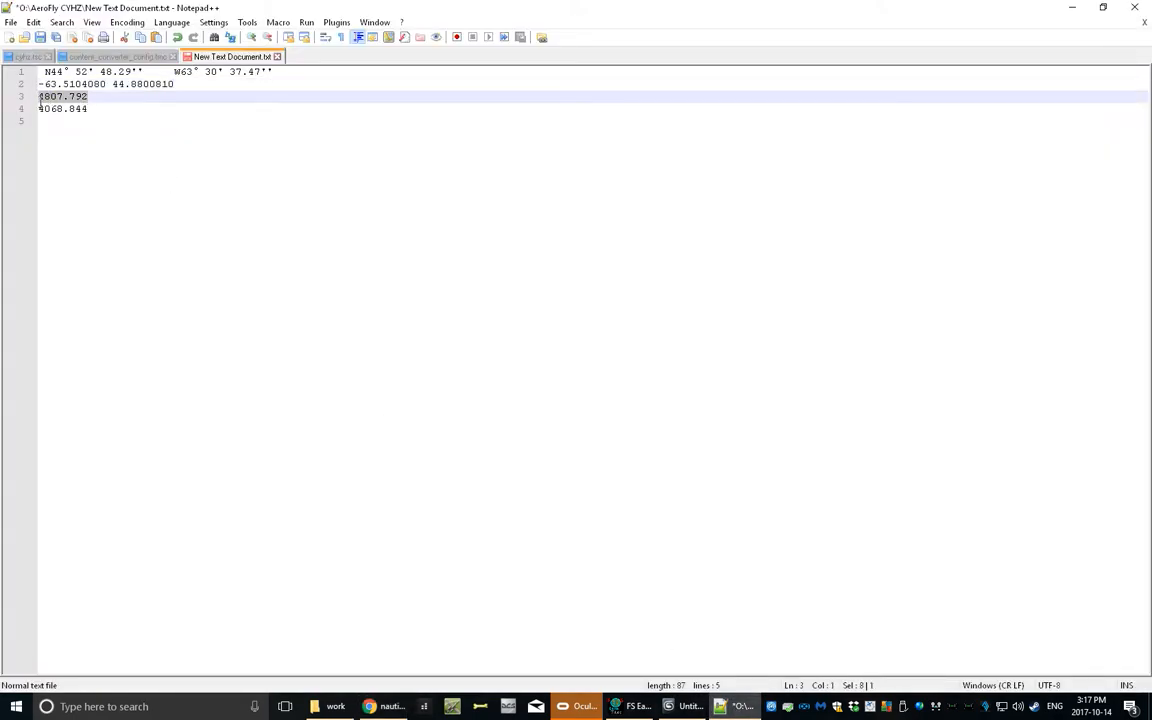
pyautogui.hotkey('ctrl', 'v')
# Convert the second FS Earth Tiles area dimension, 1.937 nautical miles, to metres with Google's converter in Chrome.
pyautogui.click(633, 706)
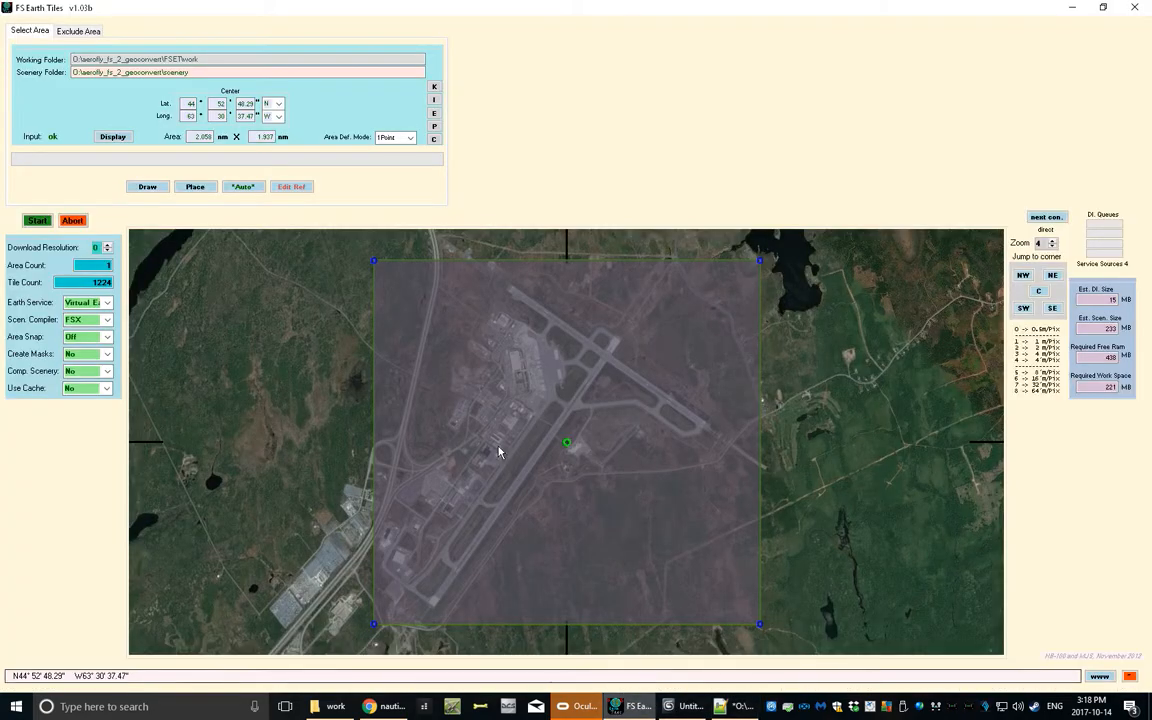
pyautogui.click(262, 138)
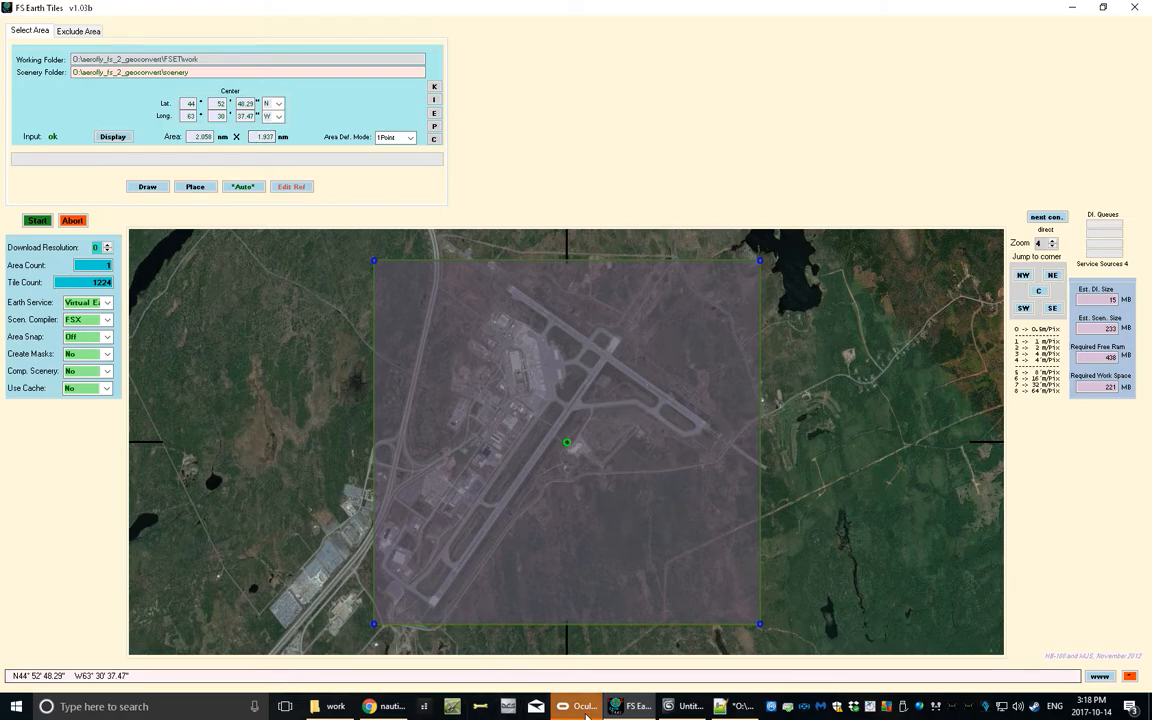
pyautogui.click(390, 707)
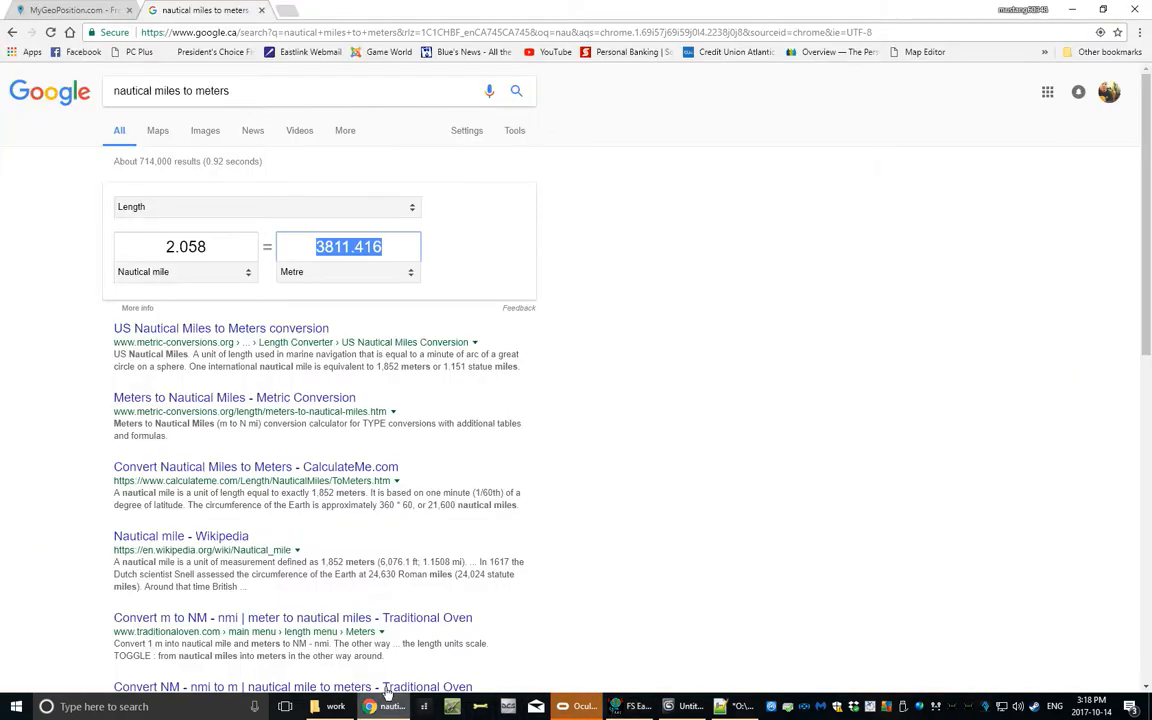
pyautogui.click(207, 247)
pyautogui.moveTo(207, 247); pyautogui.dragTo(164, 247)
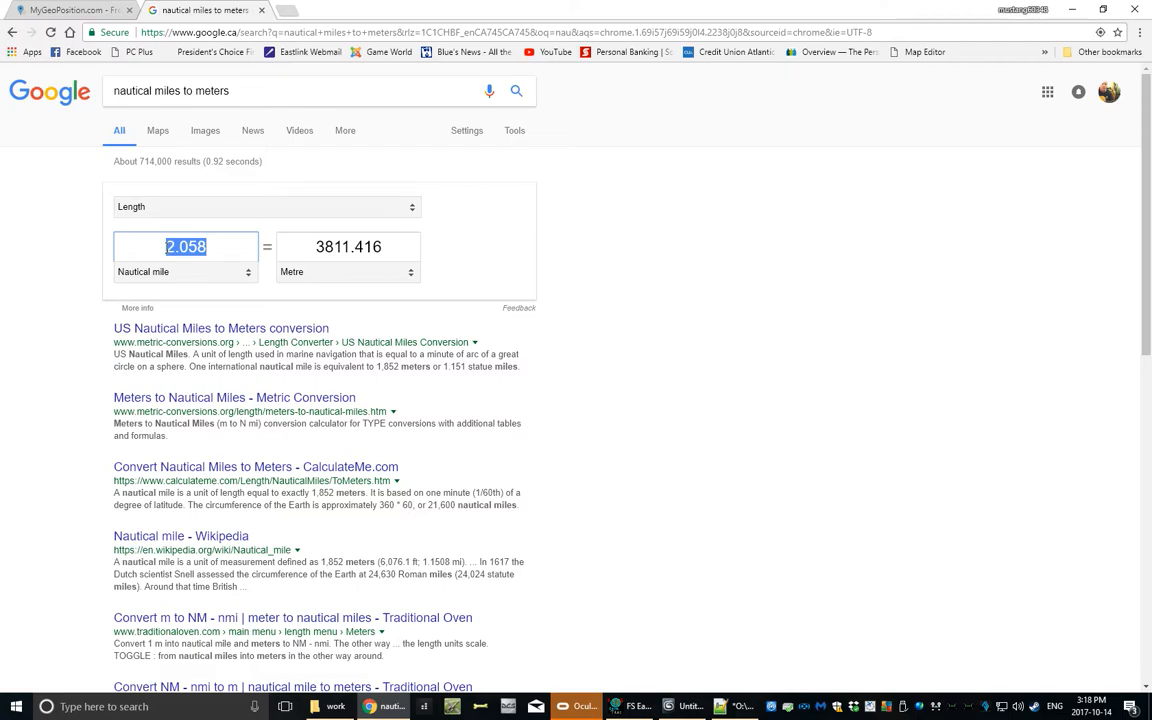
pyautogui.write('1.937')
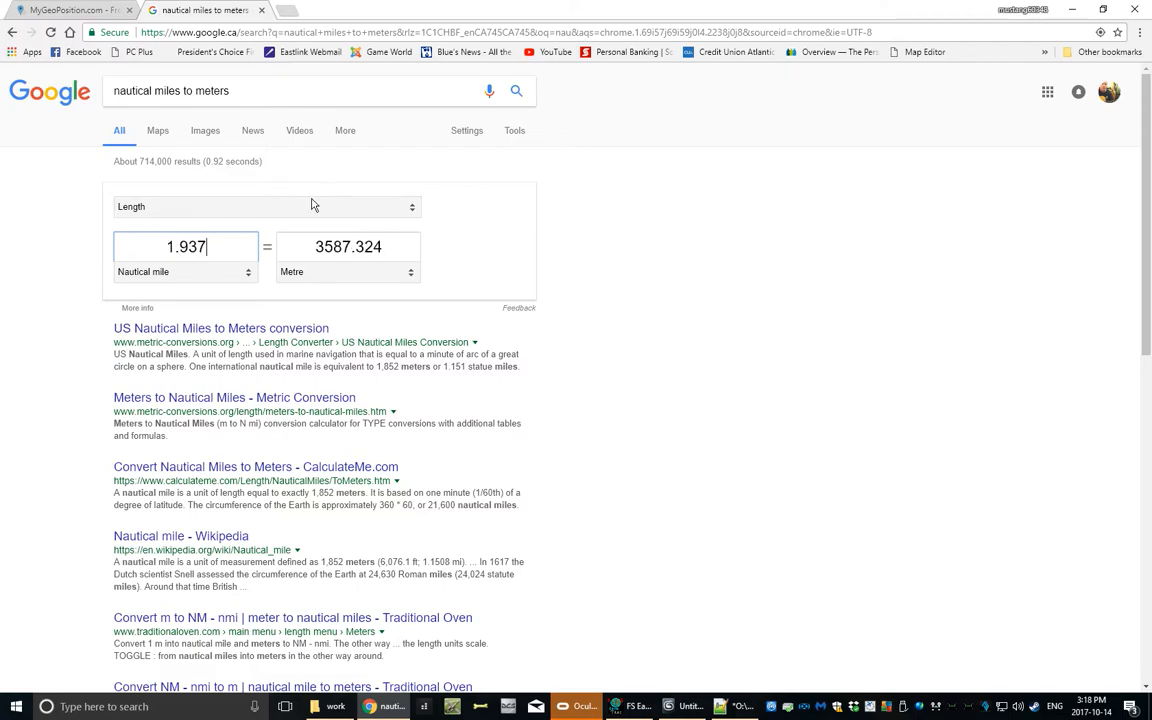
# Replace the note's fourth line in Notepad++ with the converted height 3587.324, copied from Google's converter.
pyautogui.moveTo(317, 246); pyautogui.dragTo(384, 249)
pyautogui.hotkey('ctrl', 'c')
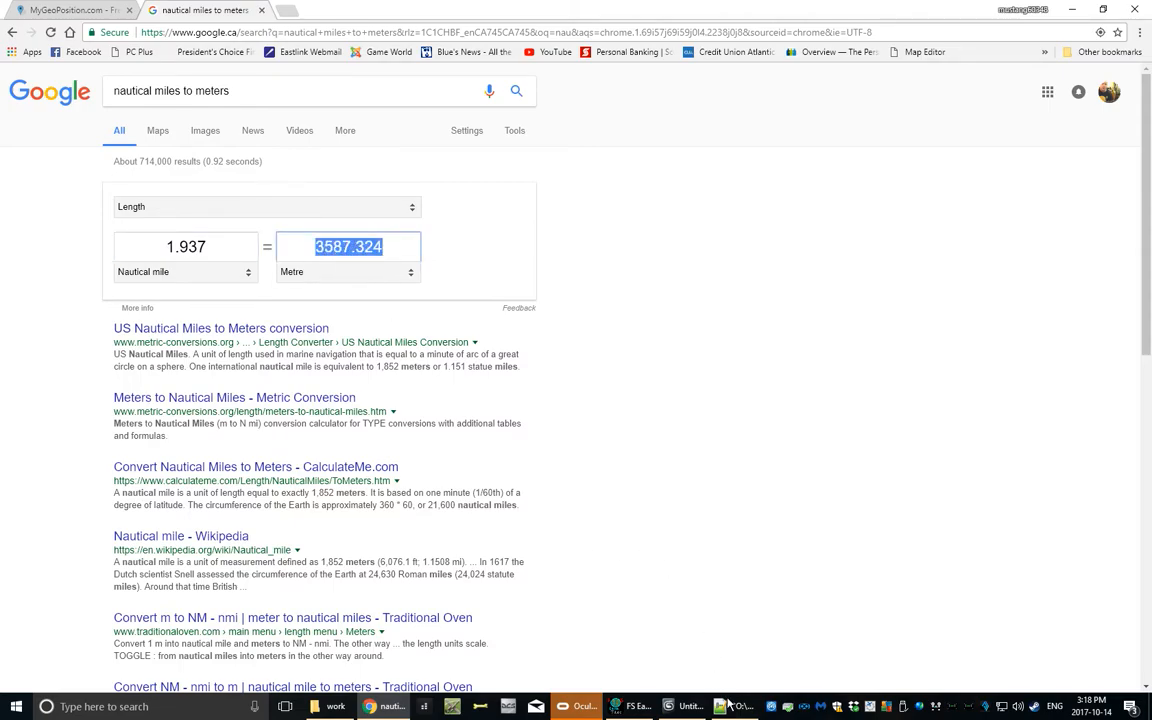
pyautogui.hotkey('alt', 'Tab')
pyautogui.moveTo(89, 110); pyautogui.dragTo(41, 115)
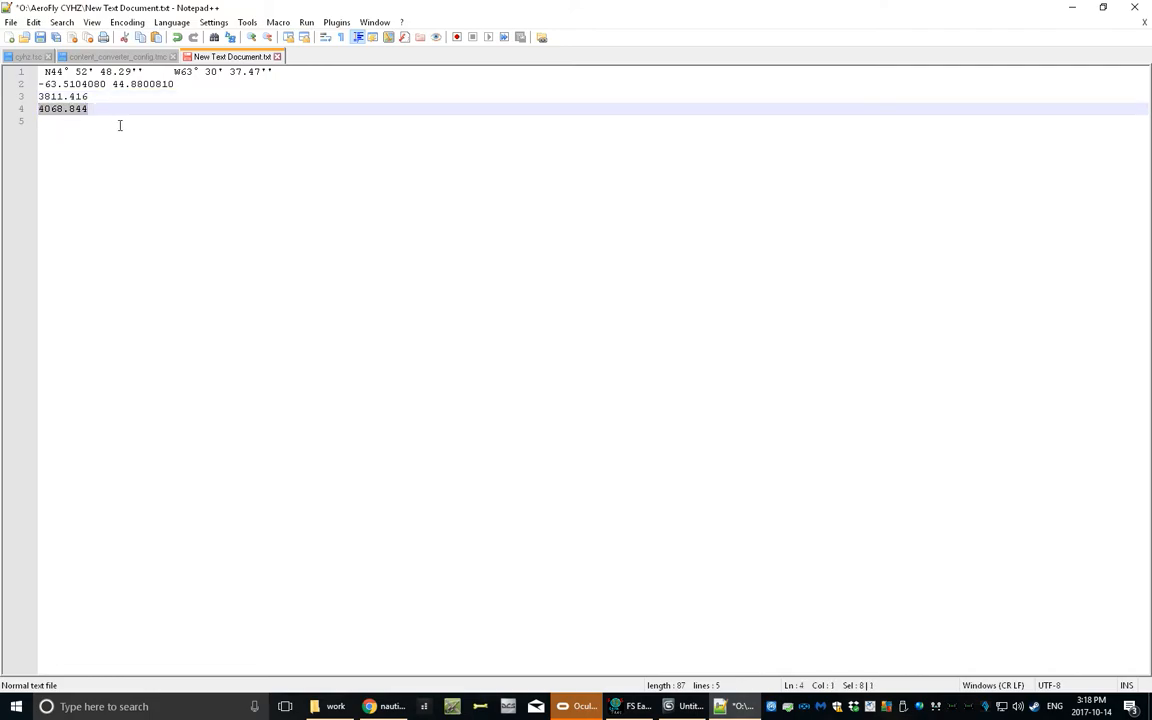
pyautogui.hotkey('ctrl', 'v')
pyautogui.click(154, 139)
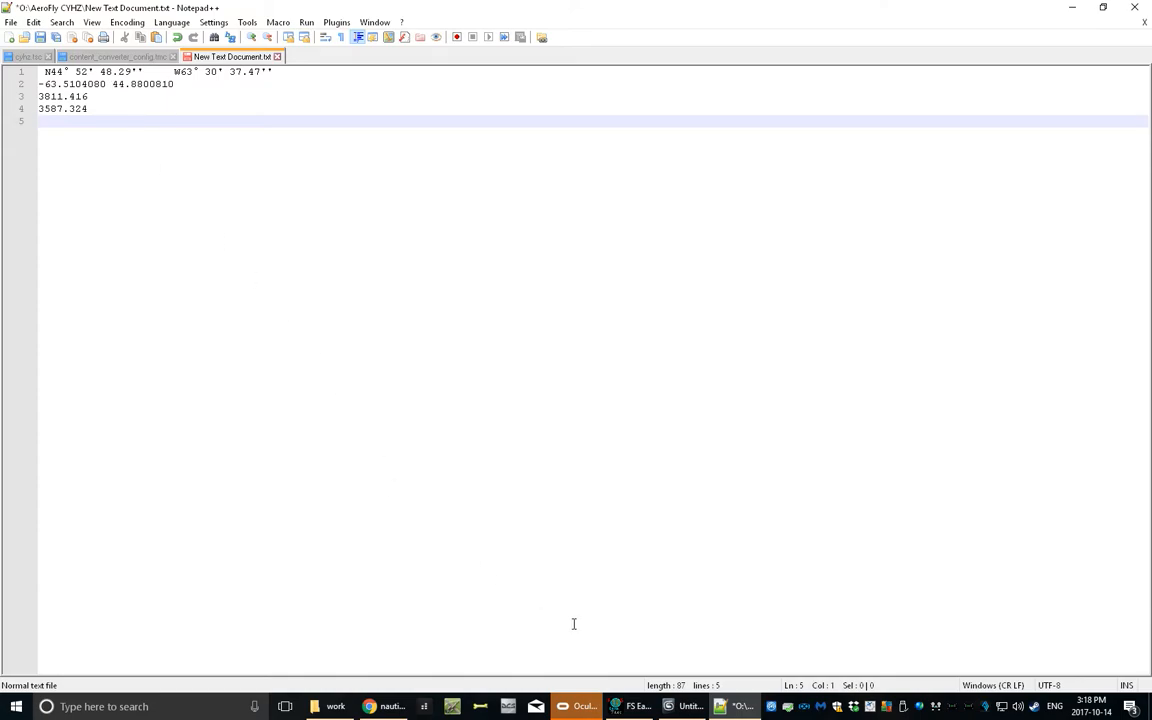
# In 3ds Max, start a Plane primitive with keyboard entry and set its length to the copied 3587.324 m.
pyautogui.hotkey('alt', 'Tab')
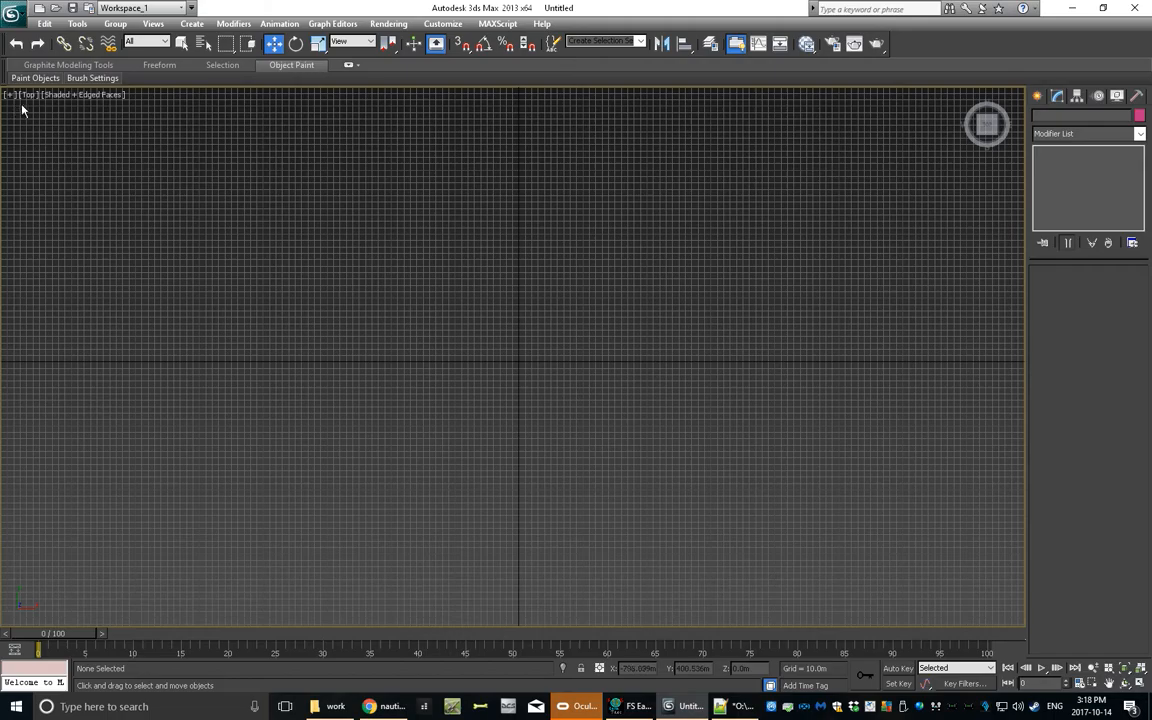
pyautogui.click(1038, 97)
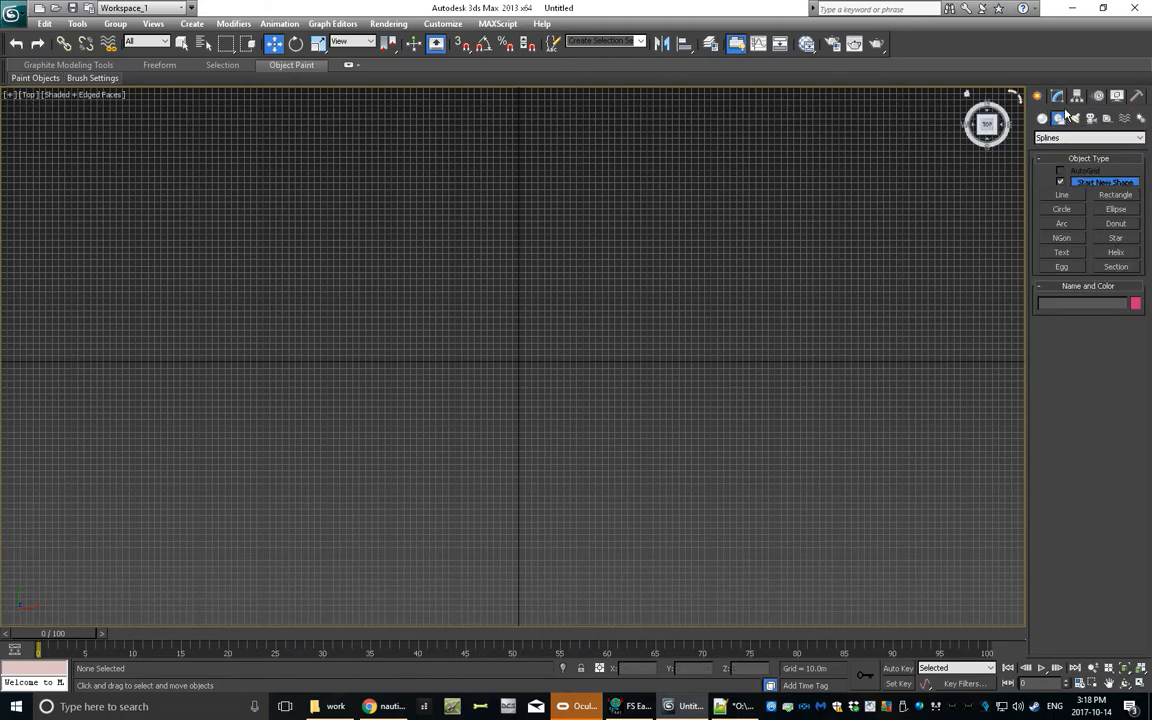
pyautogui.click(1049, 122)
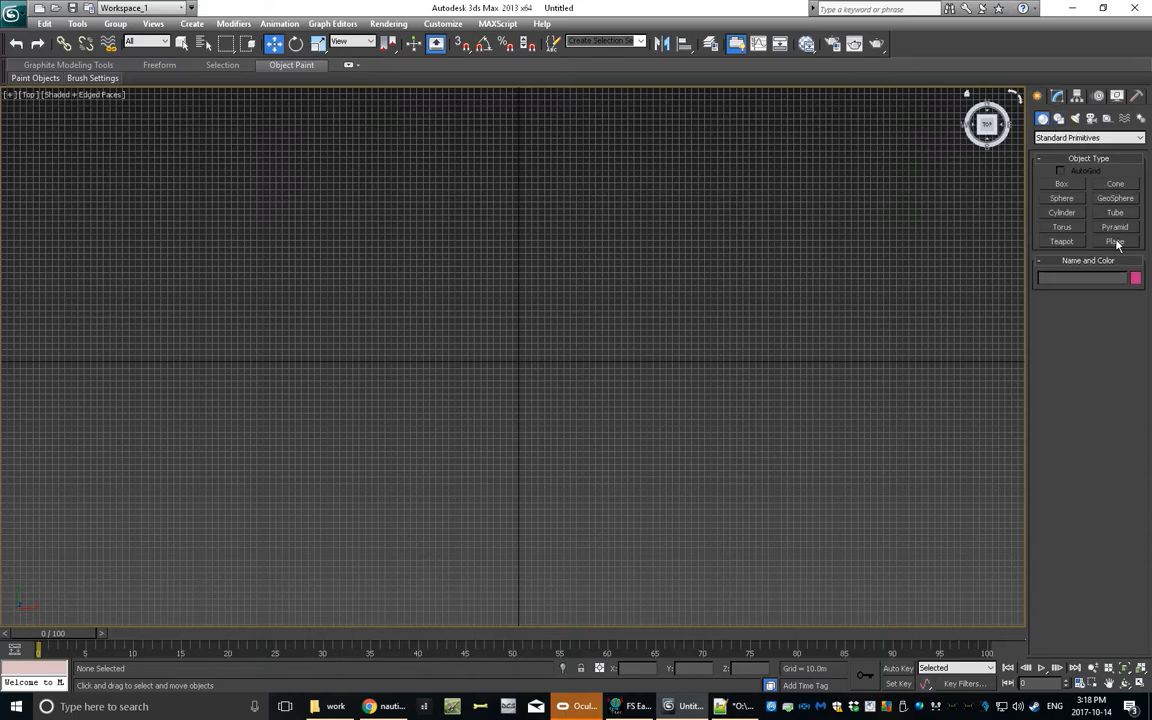
pyautogui.click(1115, 243)
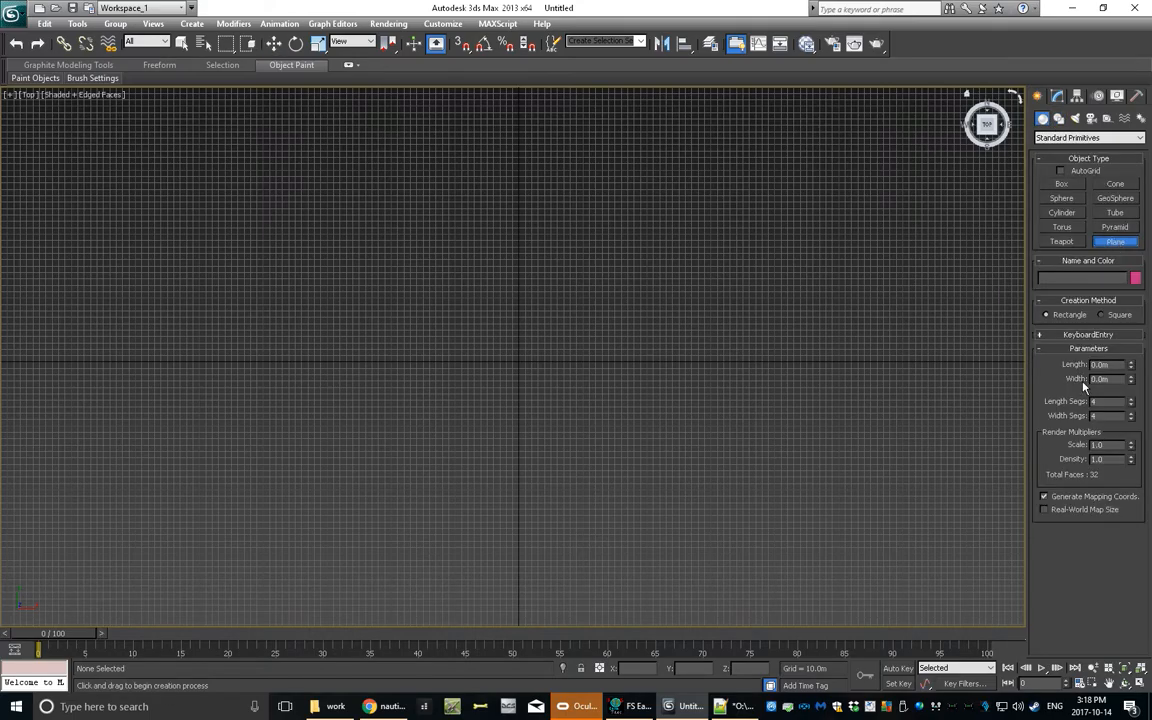
pyautogui.click(1041, 336)
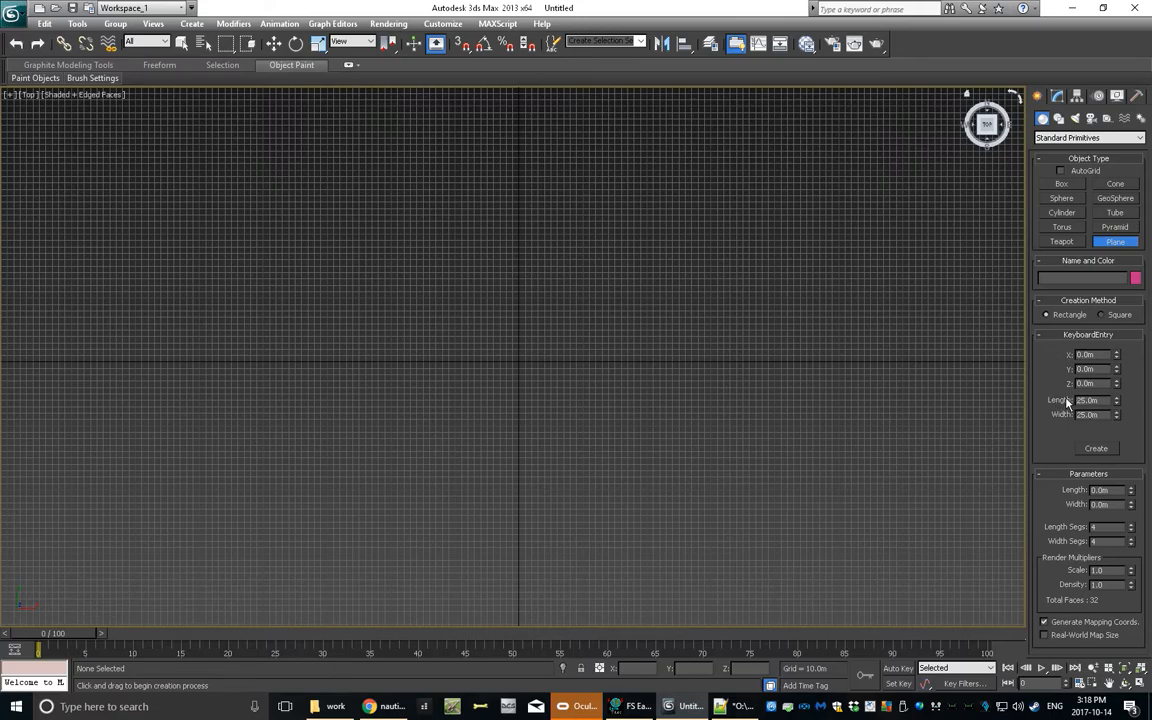
pyautogui.moveTo(1103, 399); pyautogui.dragTo(1062, 397)
pyautogui.hotkey('ctrl', 'v')
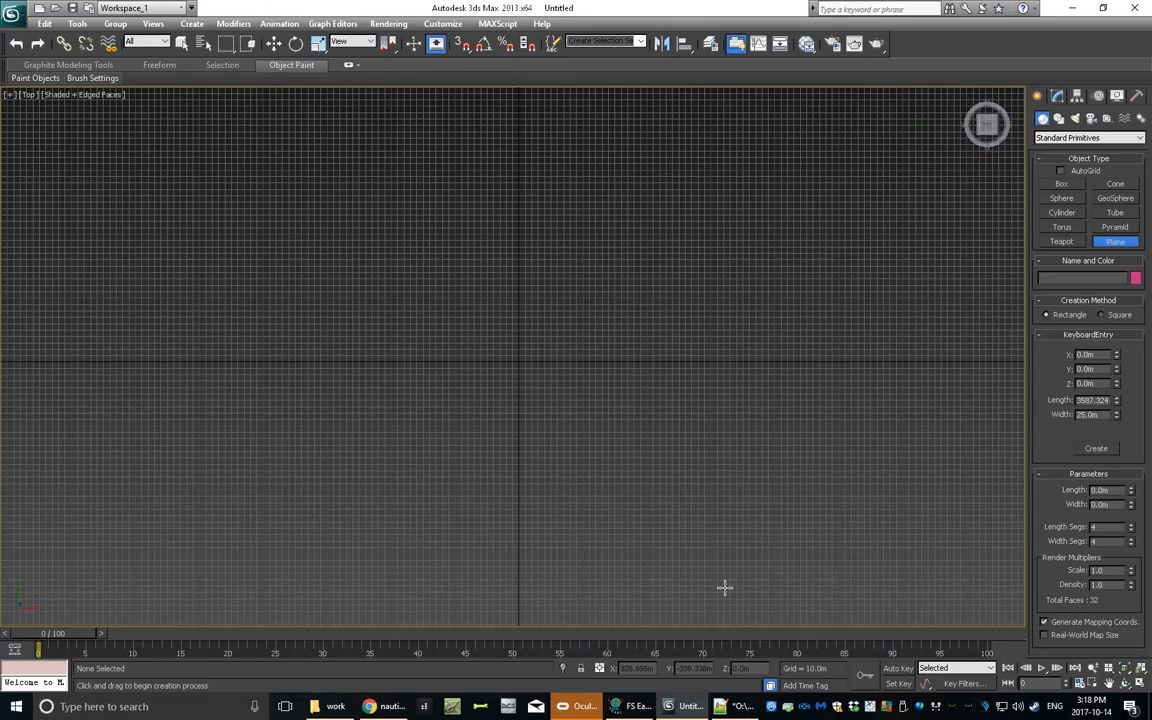
# Set the plane's width to 3811.416 m, copied from the note's third line, and create it at the origin.
pyautogui.hotkey('alt', 'Tab')
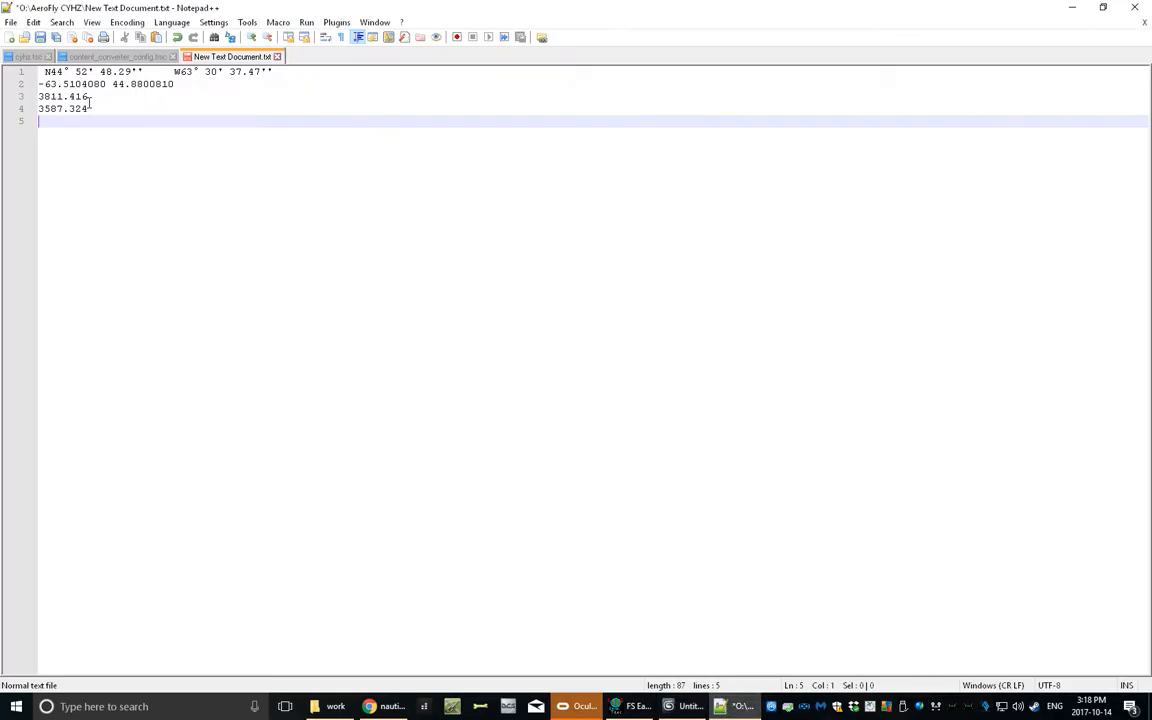
pyautogui.moveTo(93, 96); pyautogui.dragTo(38, 97)
pyautogui.hotkey('ctrl', 'c')
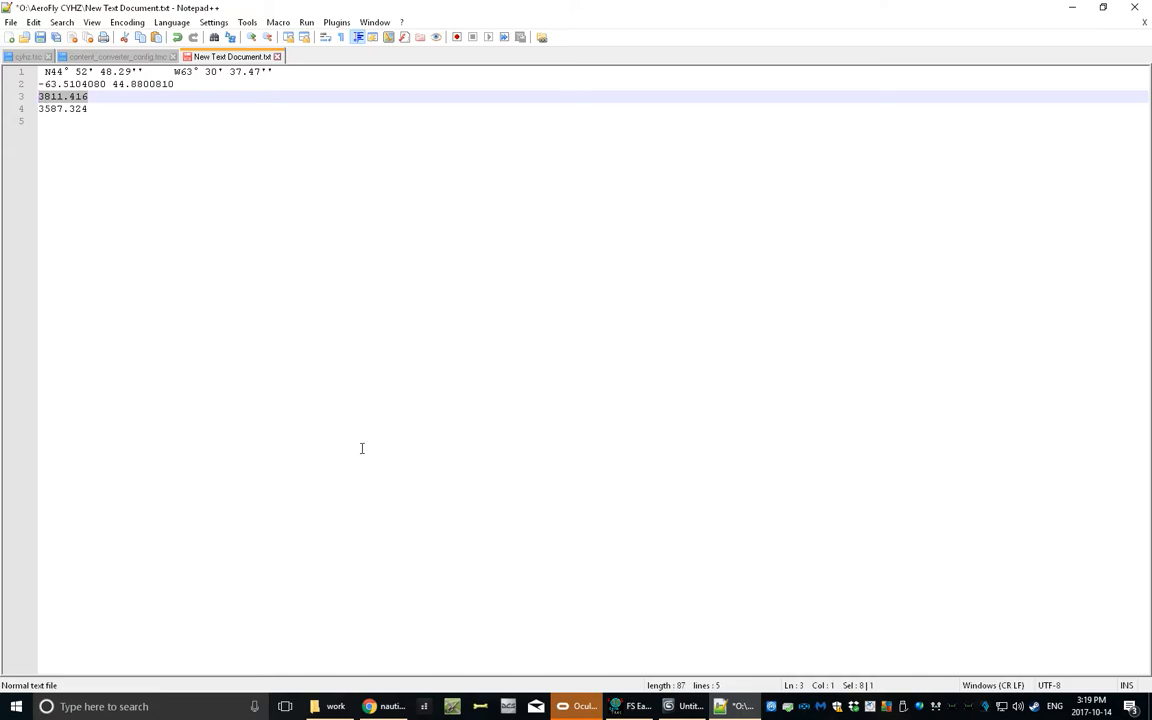
pyautogui.click(684, 706)
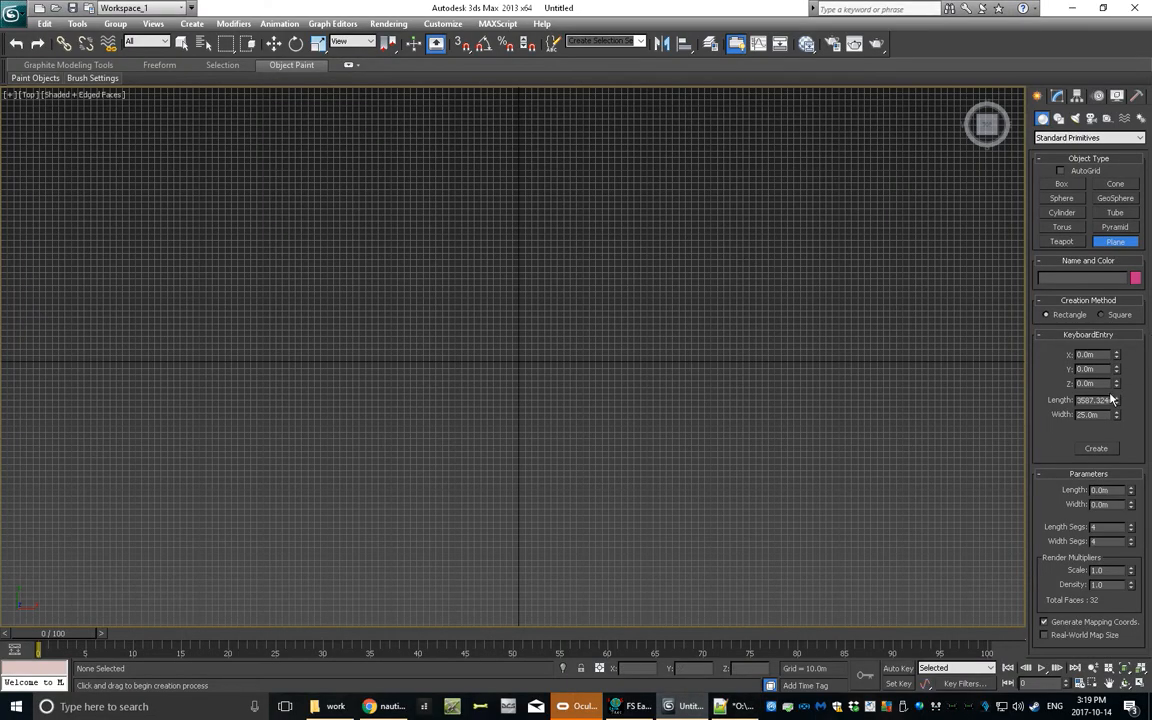
pyautogui.moveTo(1104, 414); pyautogui.dragTo(1055, 414)
pyautogui.hotkey('ctrl', 'v')
pyautogui.click(1097, 450)
pyautogui.scroll(-5, 676, 298)
pyautogui.scroll(-3, 598, 220)
pyautogui.scroll(5, 598, 220)
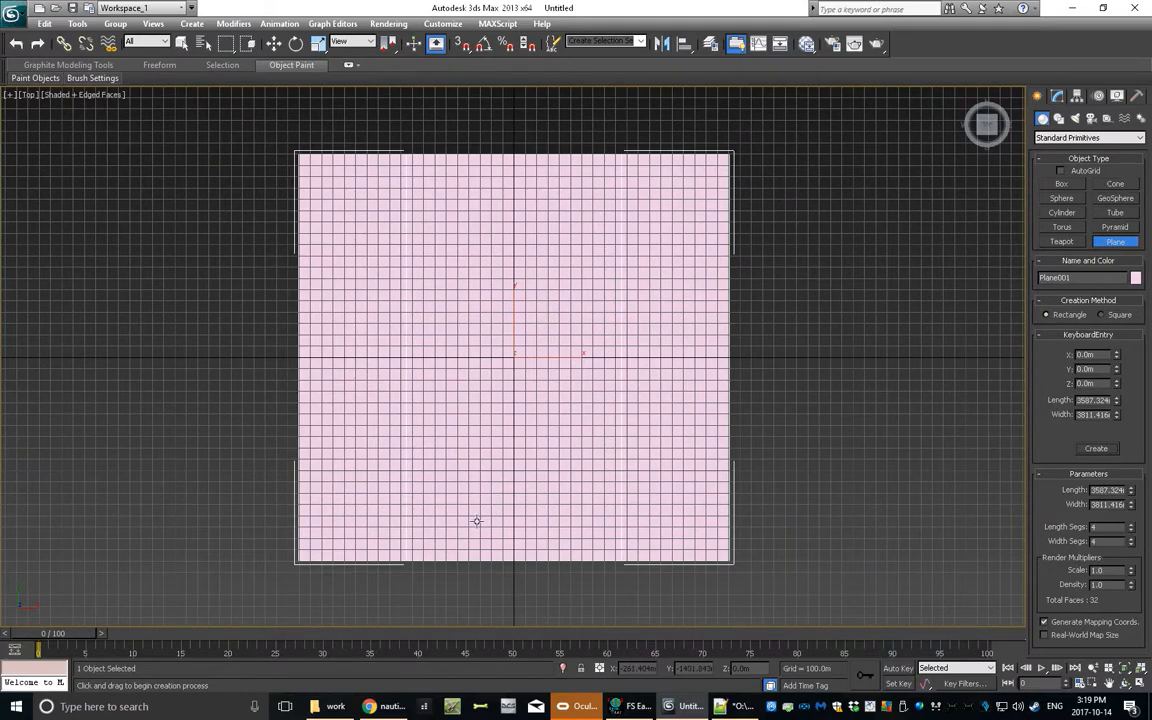
# Open the work folder inside FSET in File Explorer, where the downloaded imagery is stored.
pyautogui.click(330, 706)
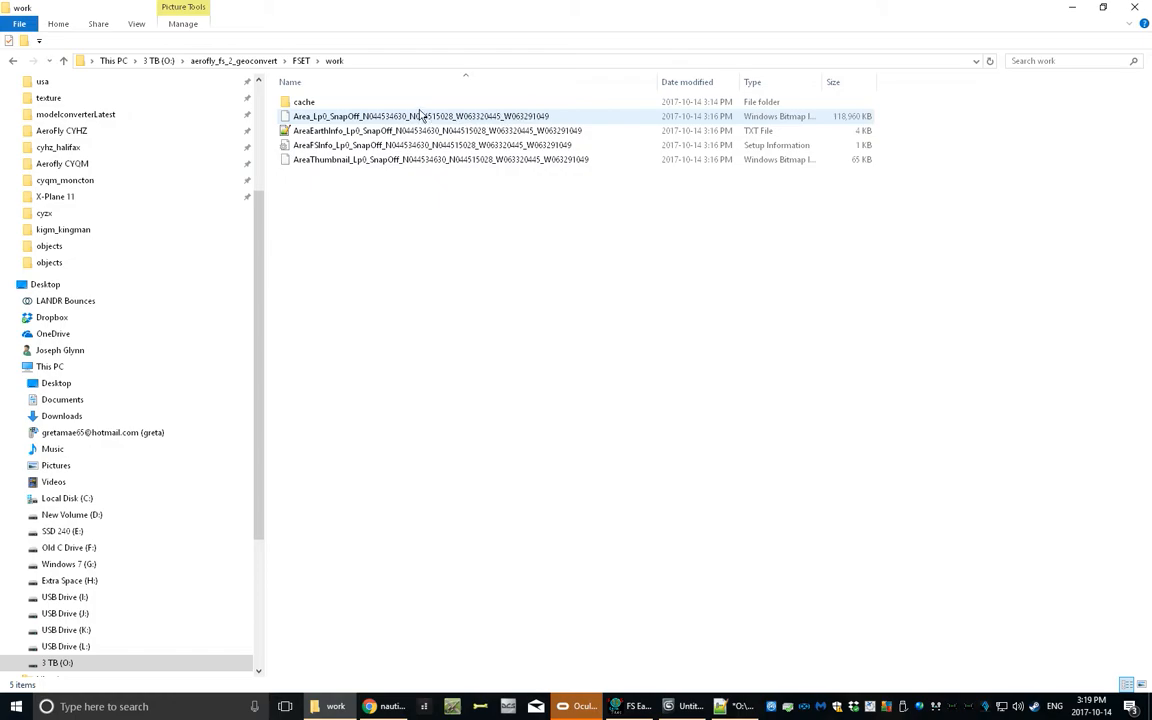
pyautogui.scroll(3, 154, 175)
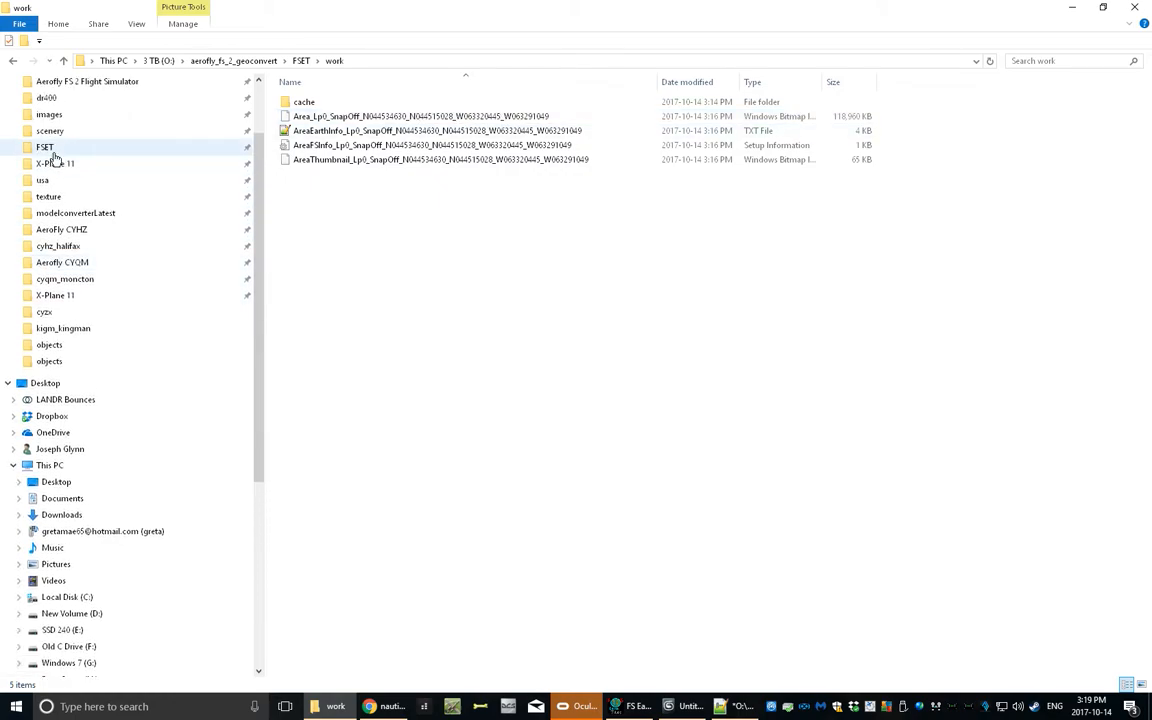
pyautogui.click(45, 147)
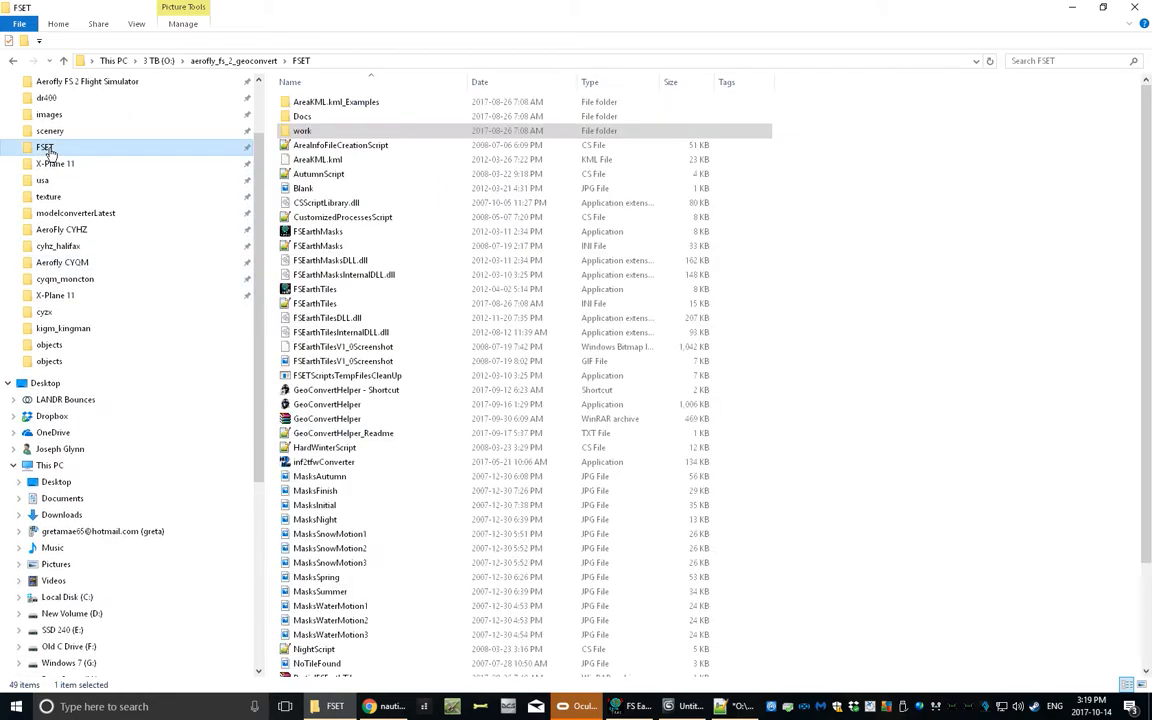
pyautogui.doubleClick(303, 132)
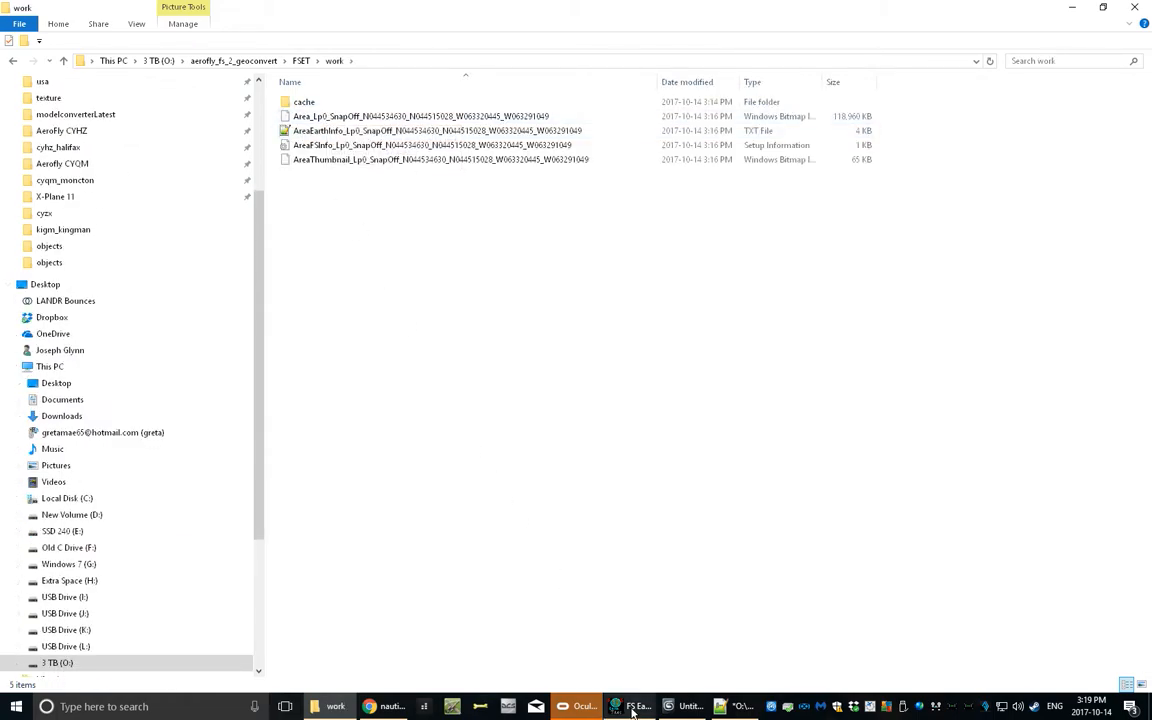
# Rename the large downloaded Area_Lp0_SnapOff bitmap in the work folder as reference.
pyautogui.moveTo(632, 712)
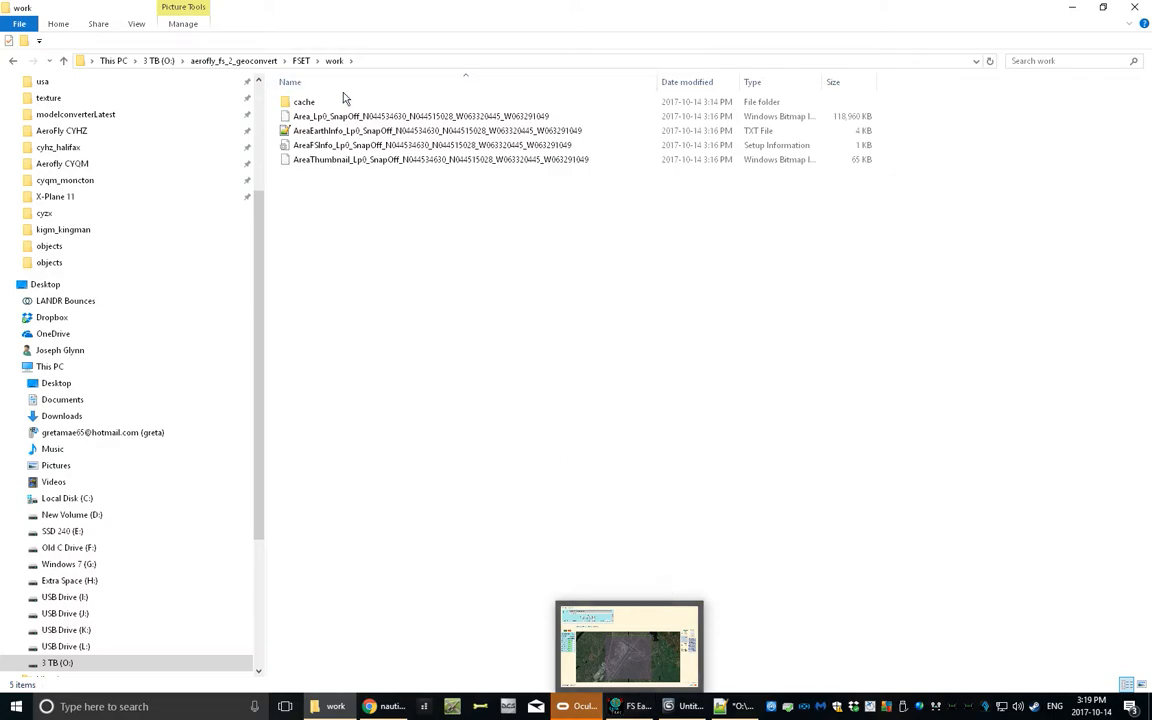
pyautogui.click(435, 118)
pyautogui.click(440, 116)
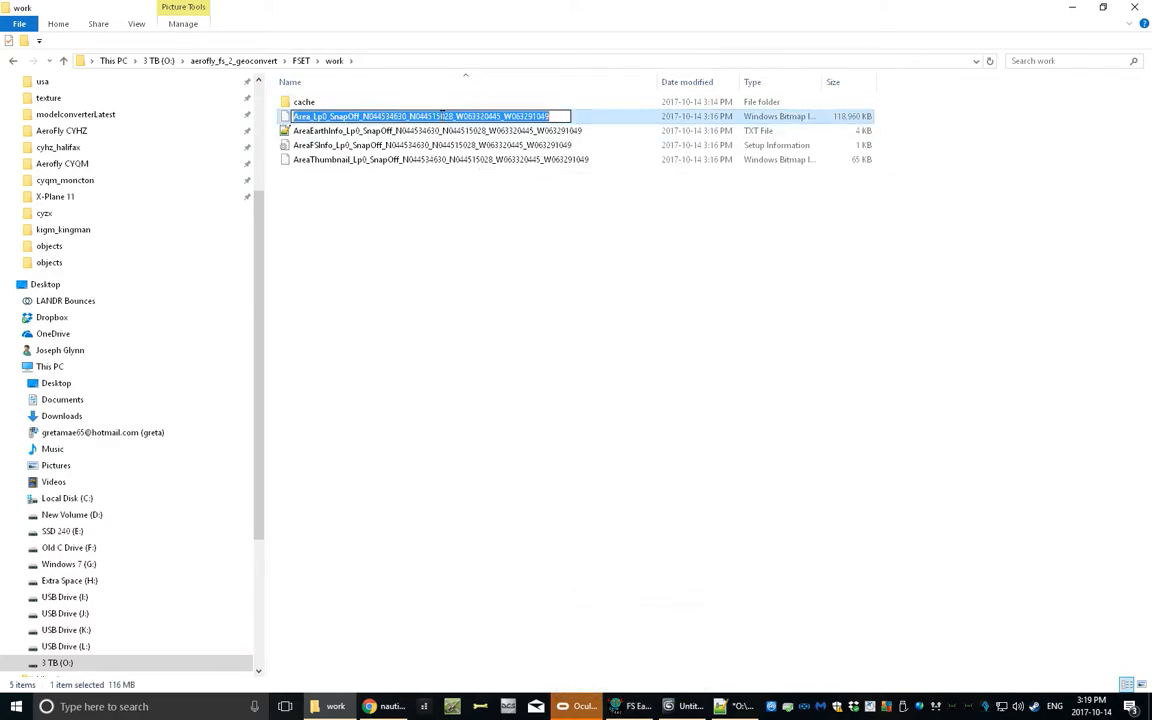
pyautogui.write('refere')
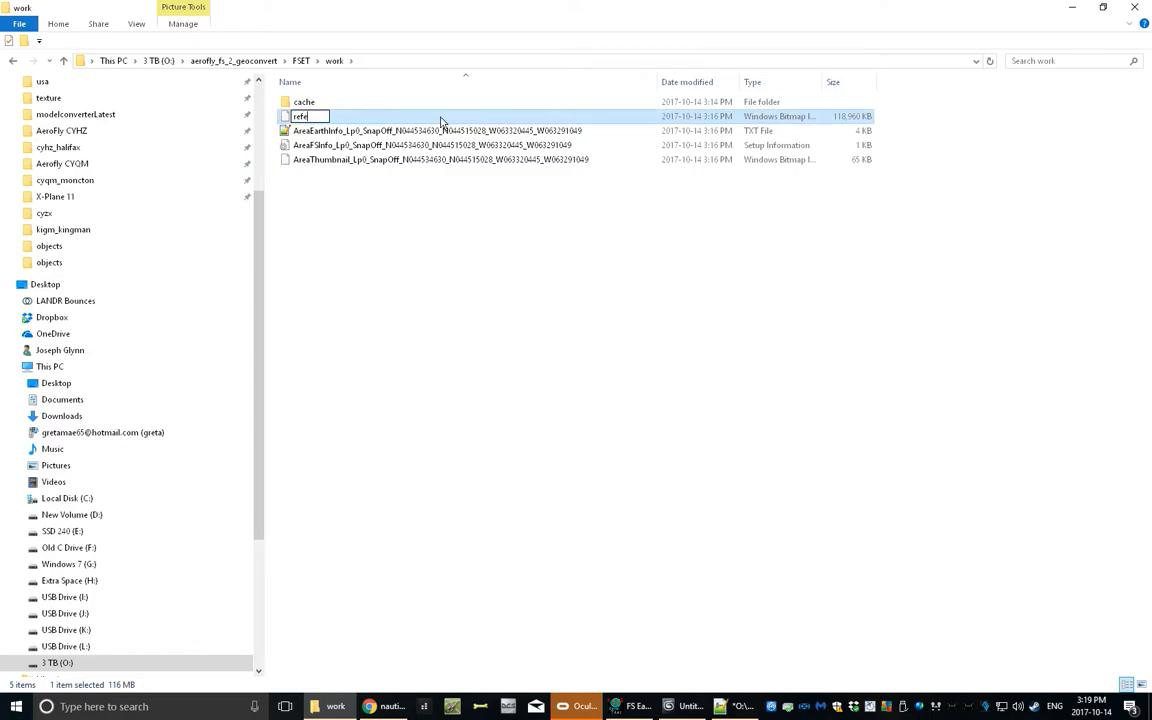
pyautogui.write('nce')
pyautogui.press('Return')
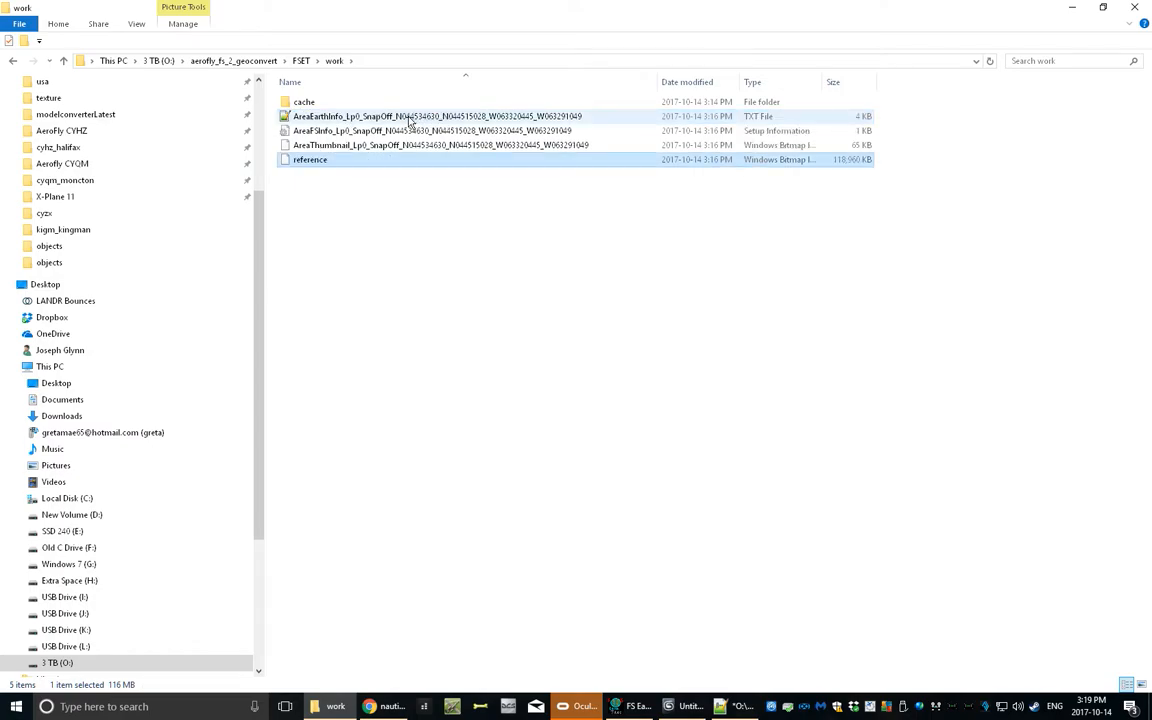
# Paste the reference bitmap into the AeroFly CYHZ folder.
pyautogui.click(57, 132)
pyautogui.hotkey('ctrl', 'v')
pyautogui.click(466, 289)
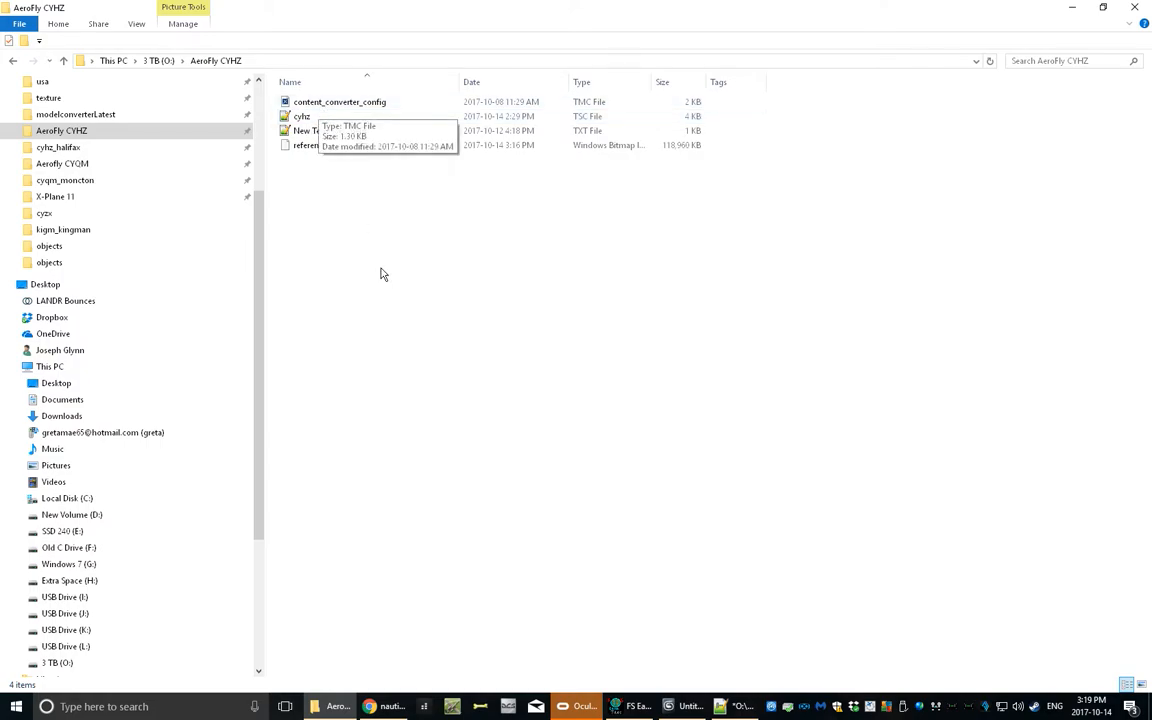
# In 3ds Max, load reference.bmp from the AeroFly CYHZ folder as the diffuse bitmap of the first material slot.
pyautogui.click(684, 712)
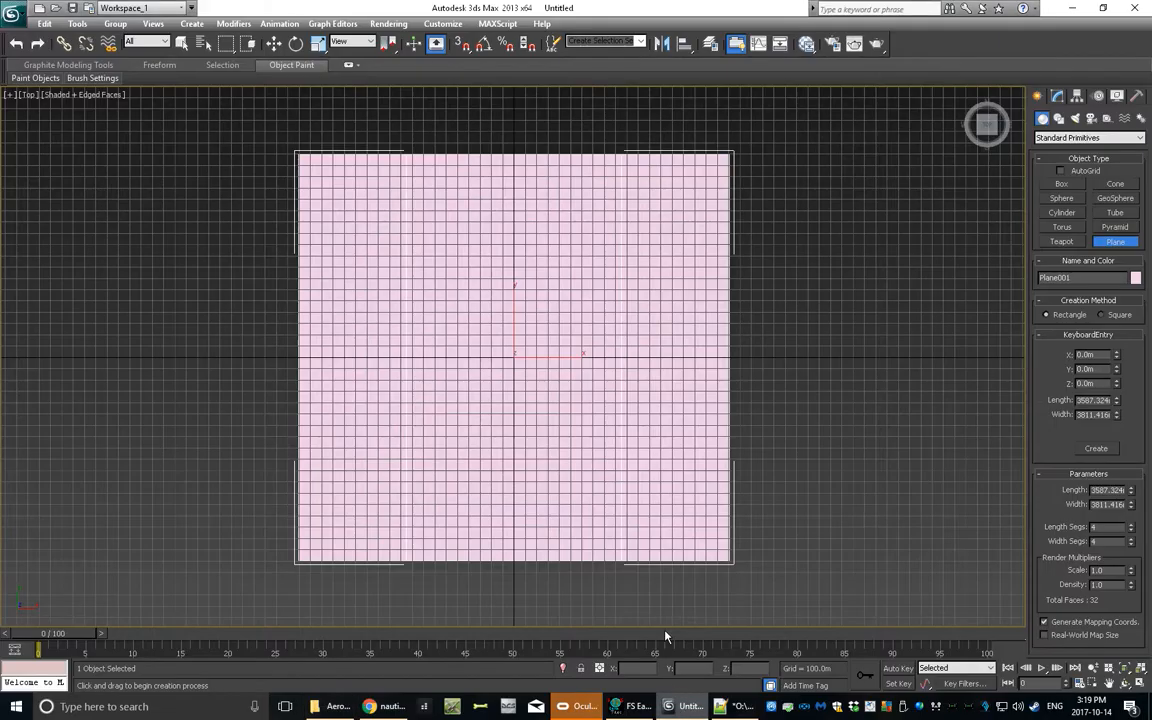
pyautogui.click(806, 45)
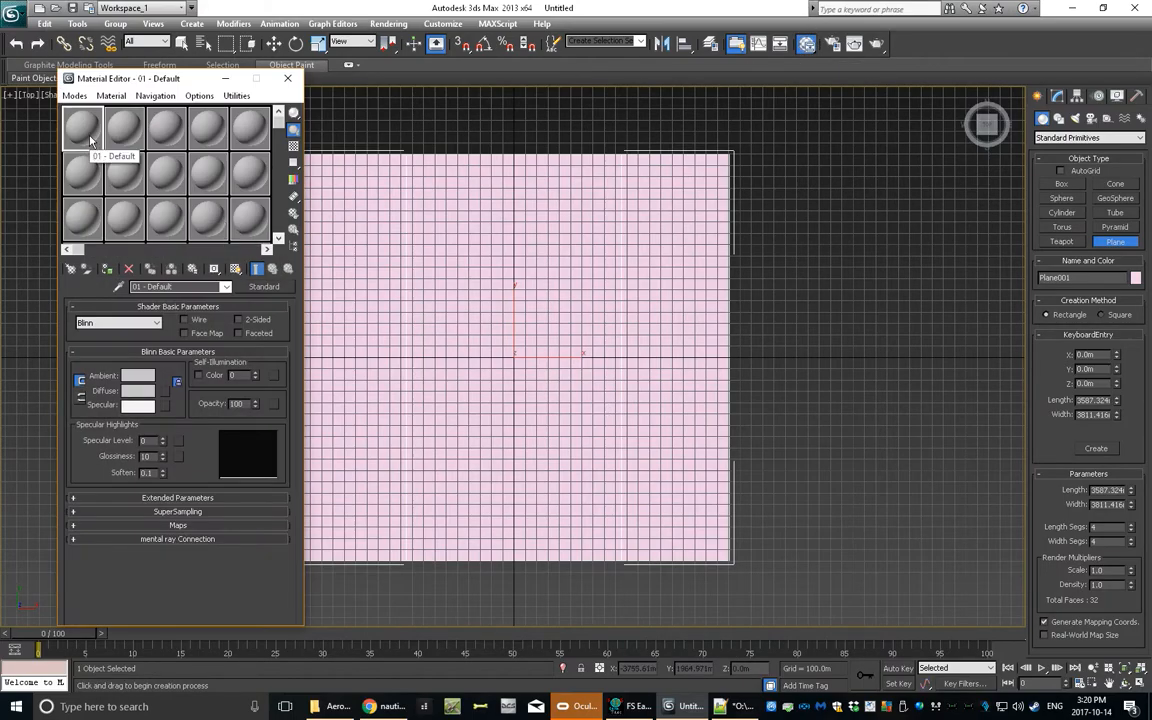
pyautogui.click(166, 393)
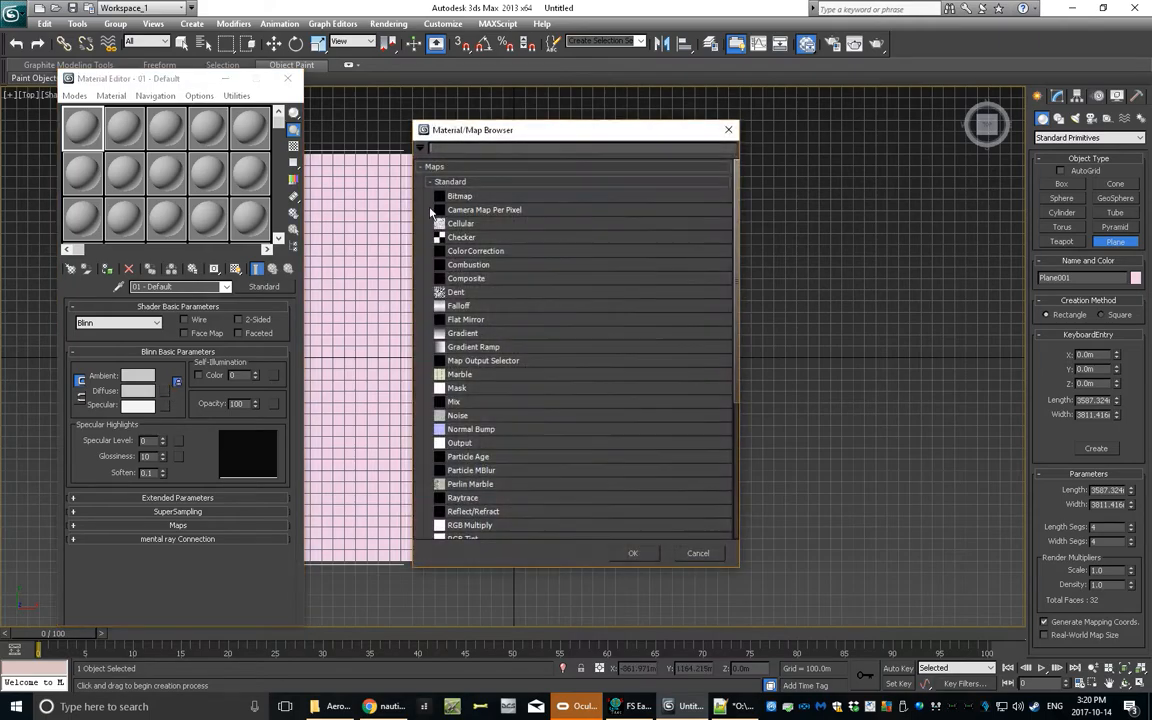
pyautogui.click(465, 197)
pyautogui.doubleClick(465, 197)
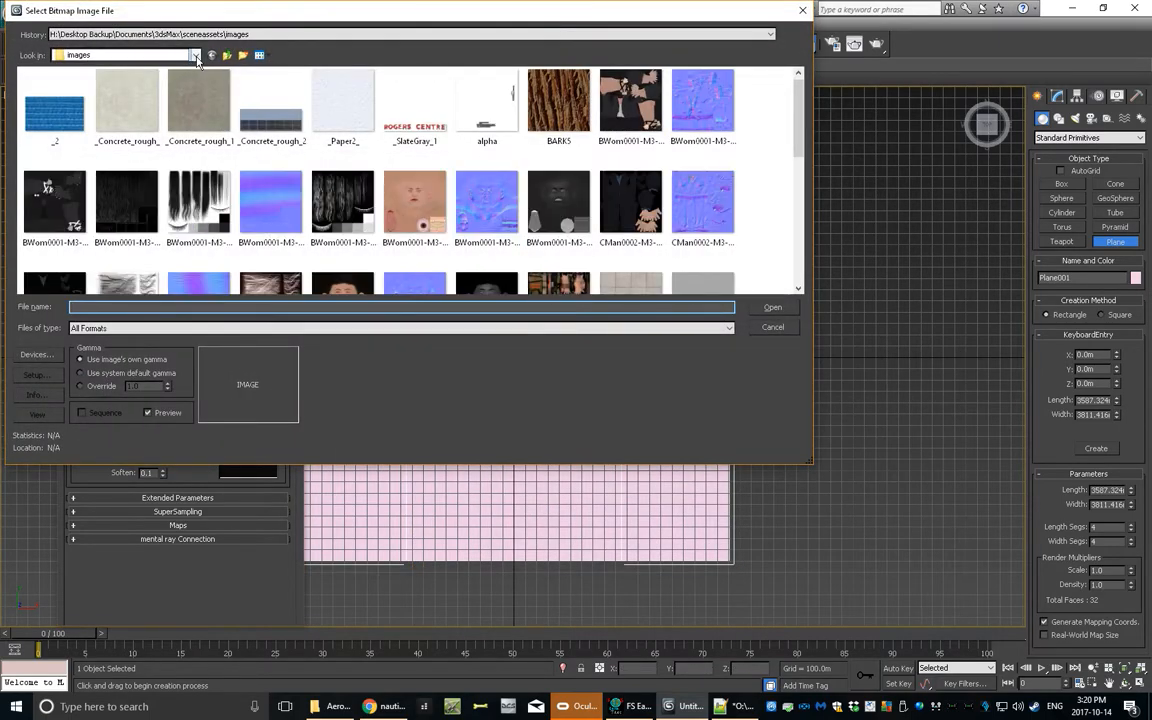
pyautogui.click(194, 55)
pyautogui.click(119, 344)
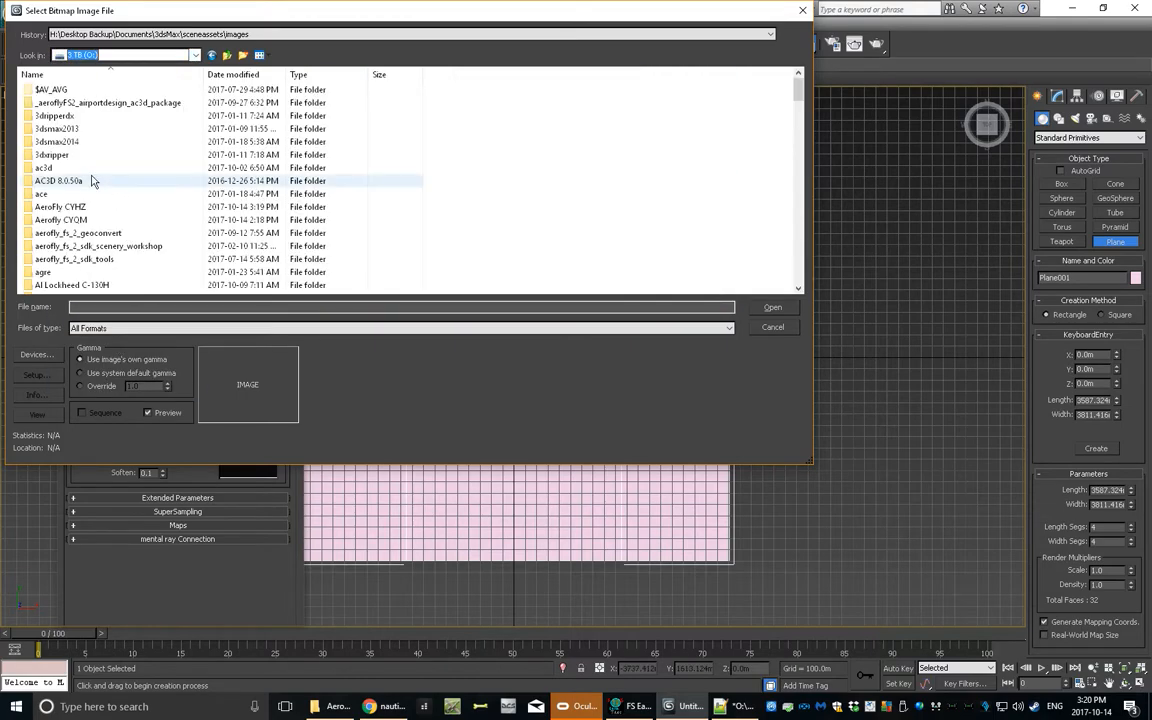
pyautogui.doubleClick(62, 207)
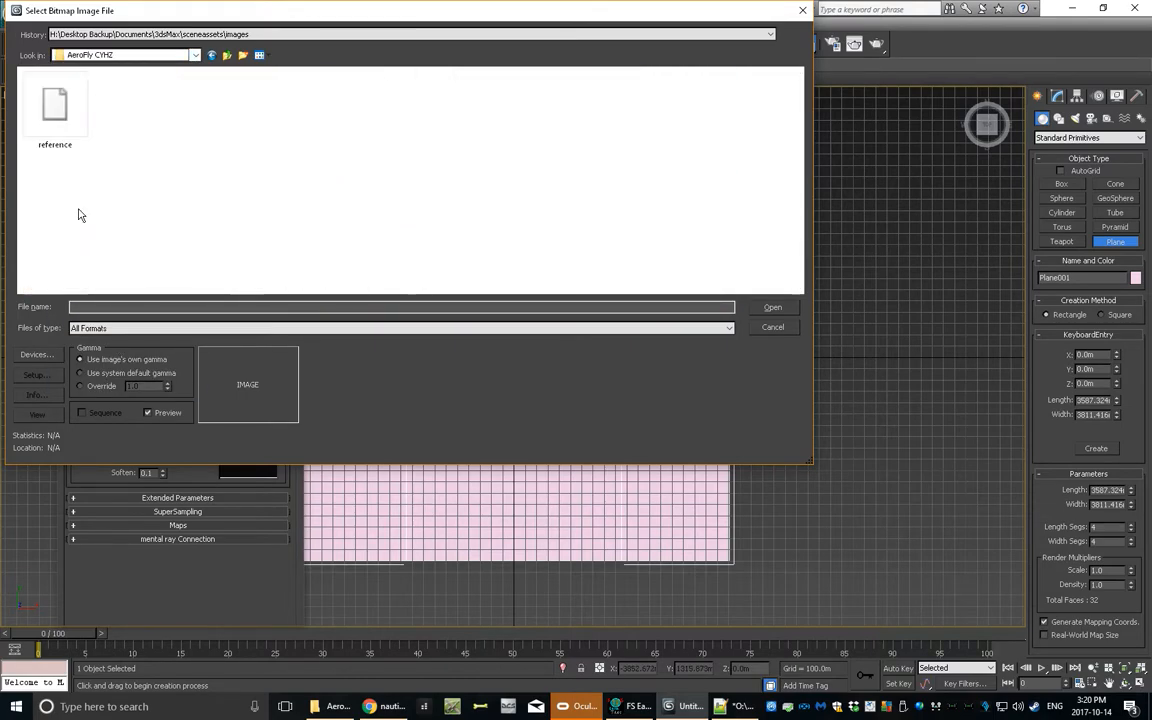
pyautogui.doubleClick(58, 116)
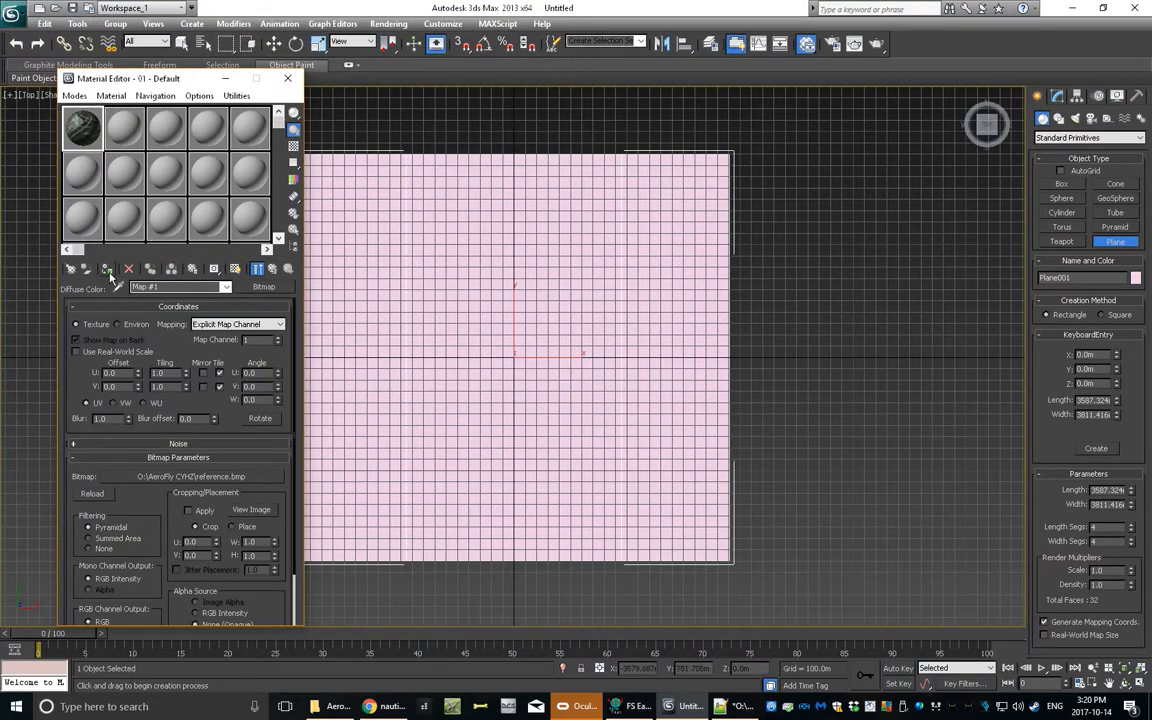
# Assign the reference material to the ground plane, show its map in the viewport, and close the Material Editor.
pyautogui.click(108, 271)
pyautogui.click(232, 273)
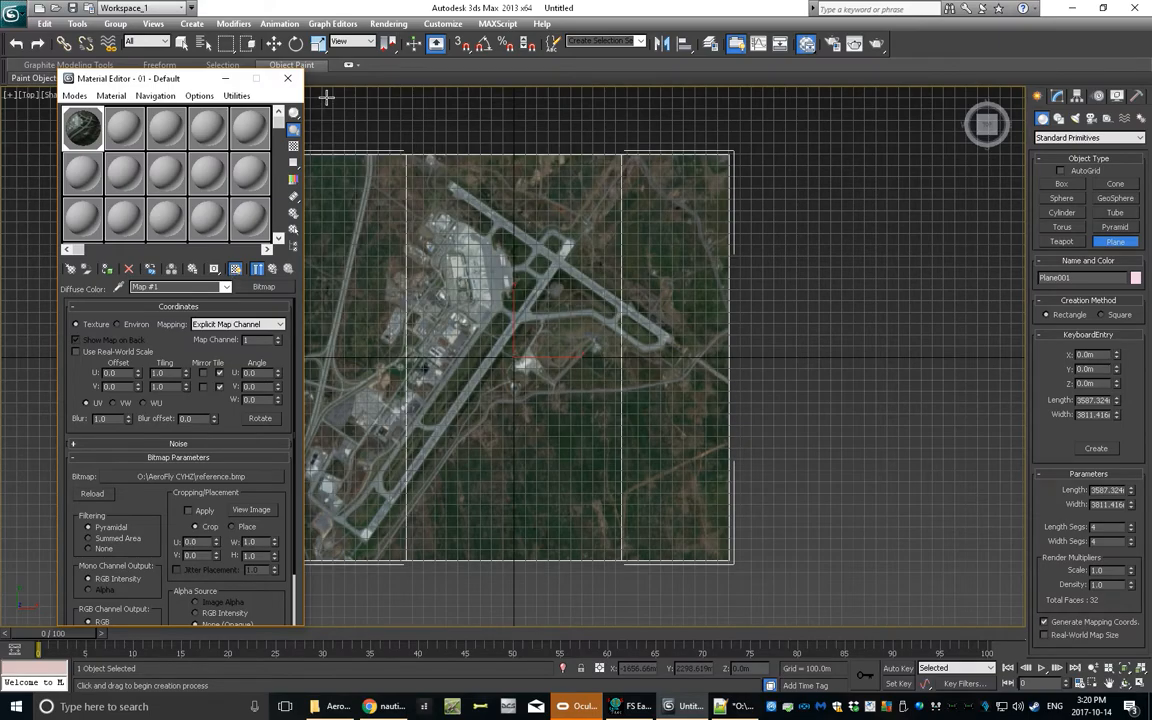
pyautogui.click(287, 78)
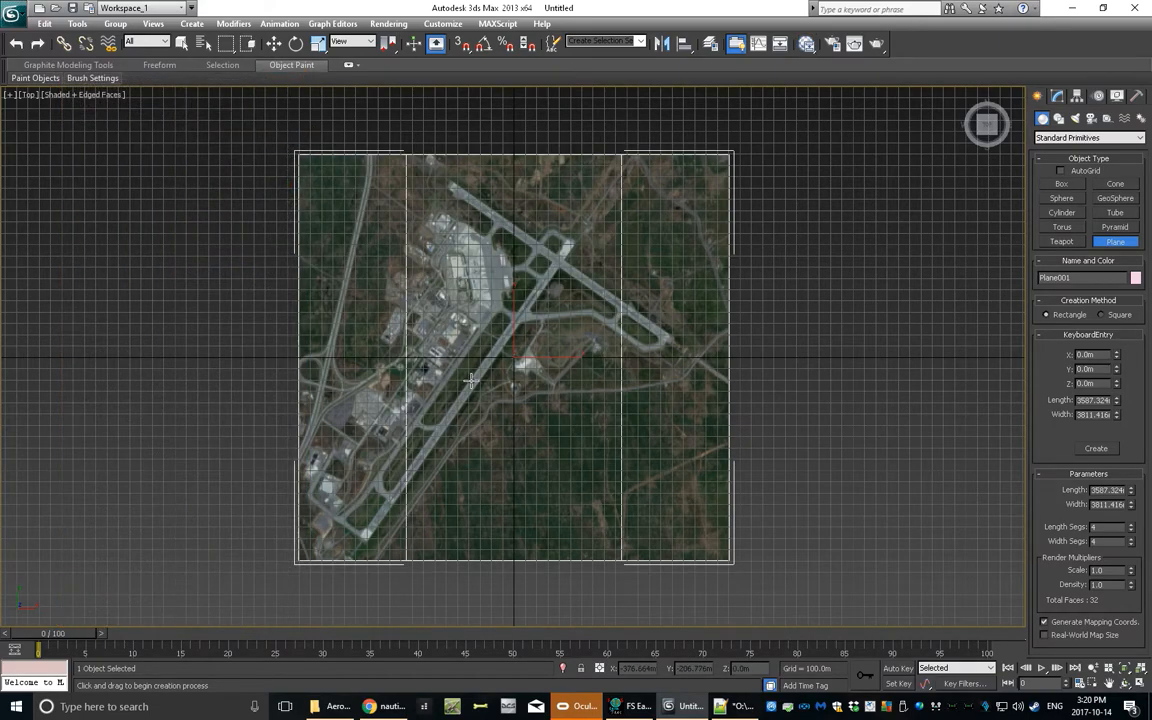
# Draw a closed line spline around the whole airport area, with curved corners along the north, east and south sides.
pyautogui.click(1058, 97)
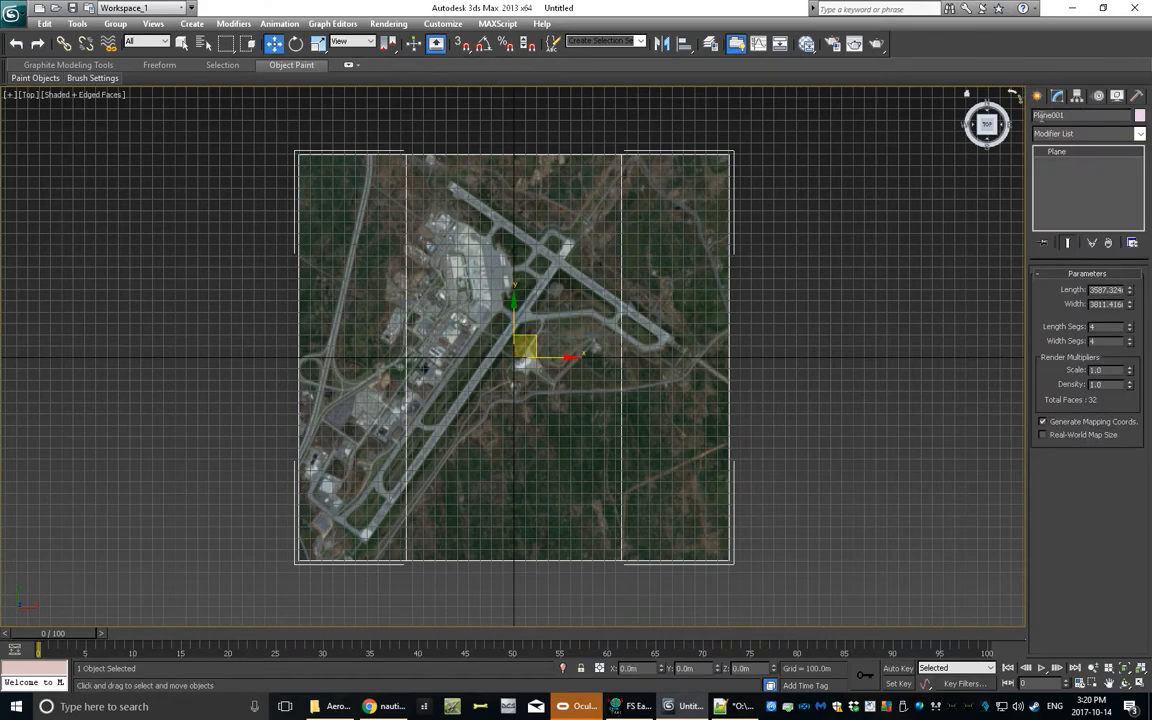
pyautogui.click(1038, 96)
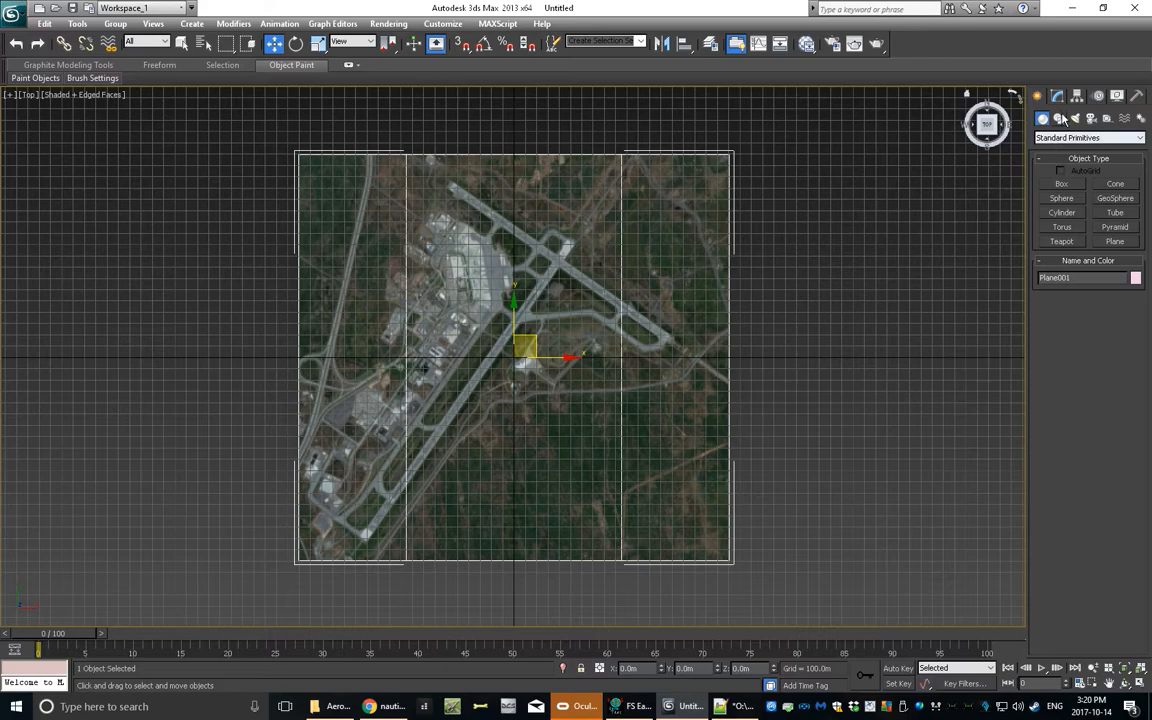
pyautogui.click(1059, 118)
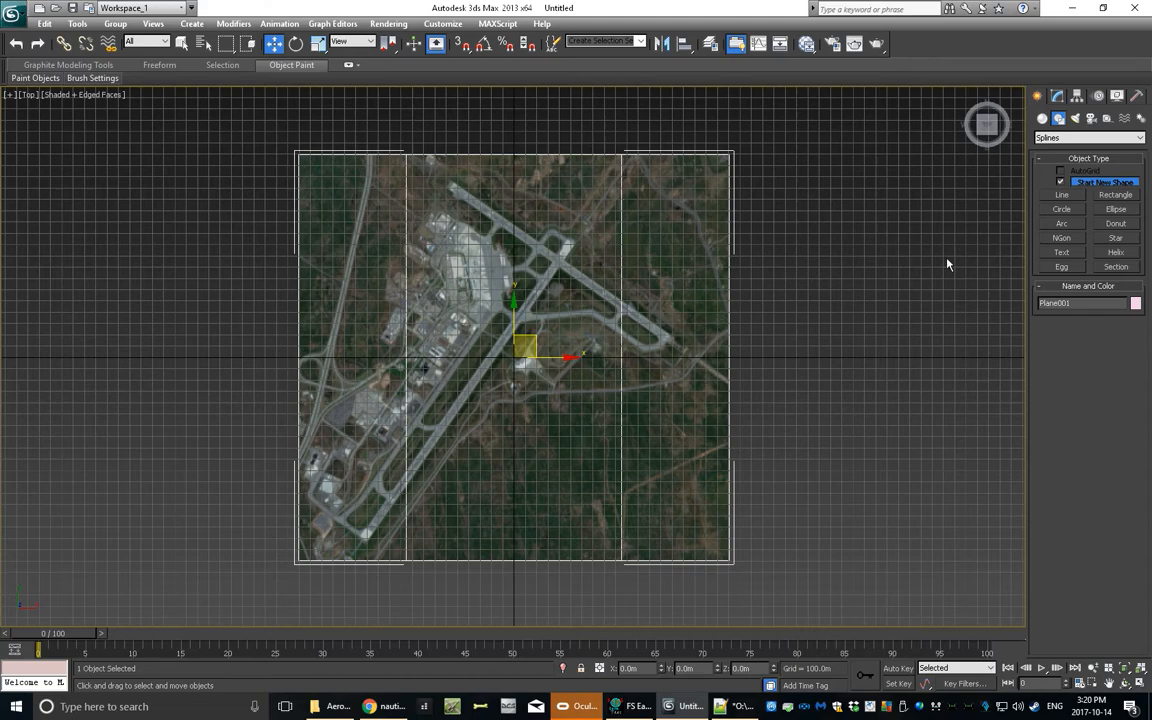
pyautogui.click(1062, 196)
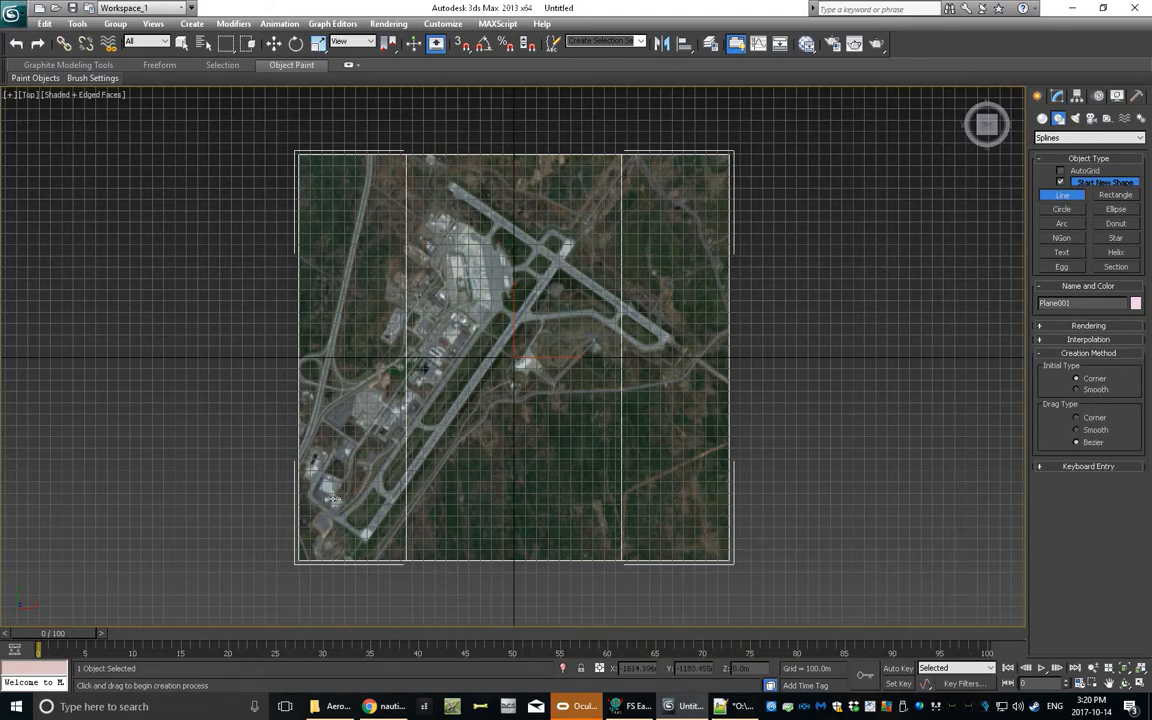
pyautogui.click(307, 541)
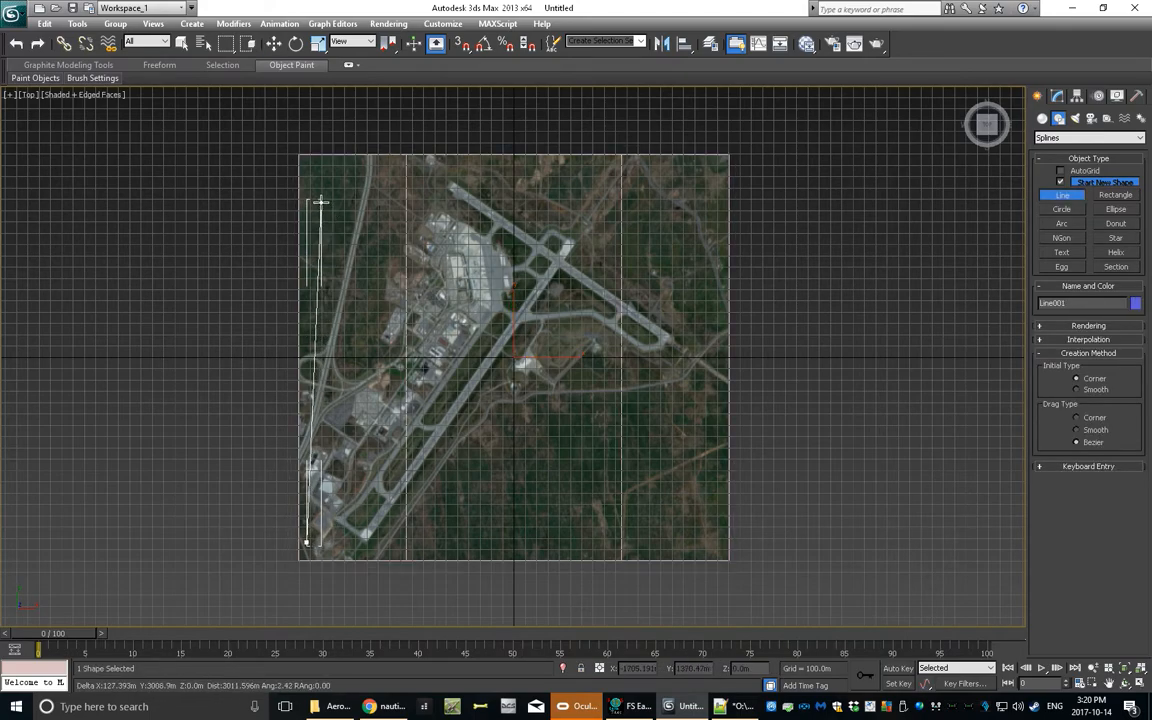
pyautogui.click(320, 202)
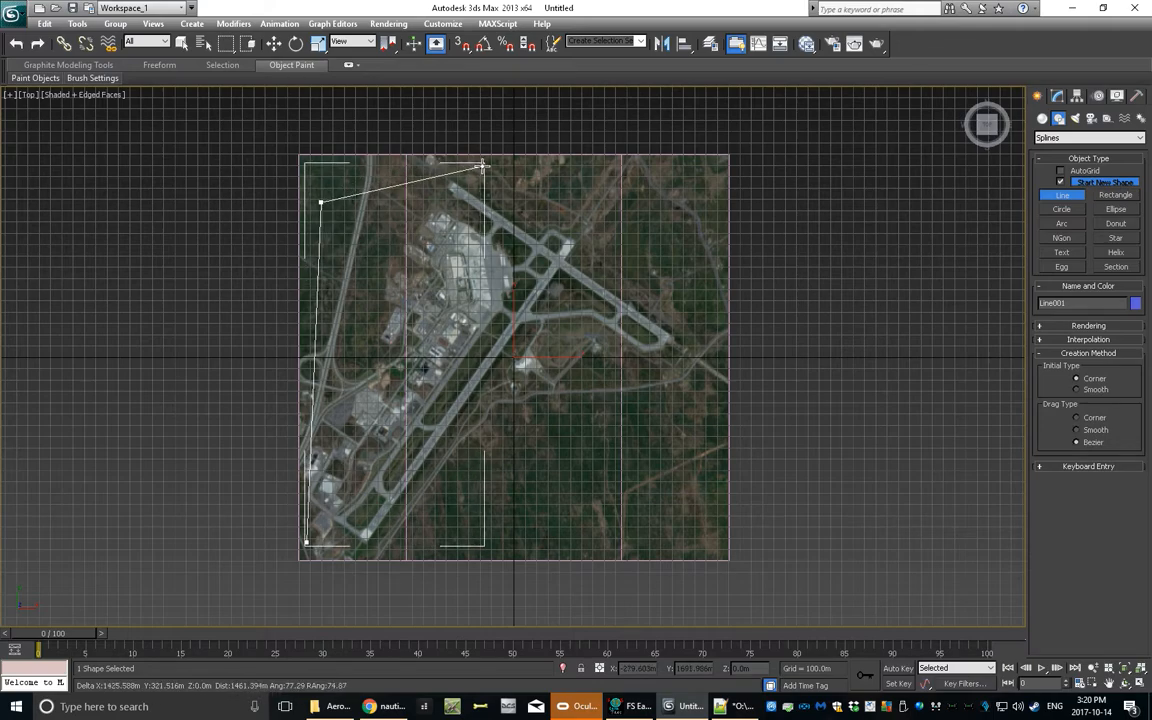
pyautogui.moveTo(485, 167); pyautogui.dragTo(540, 183)
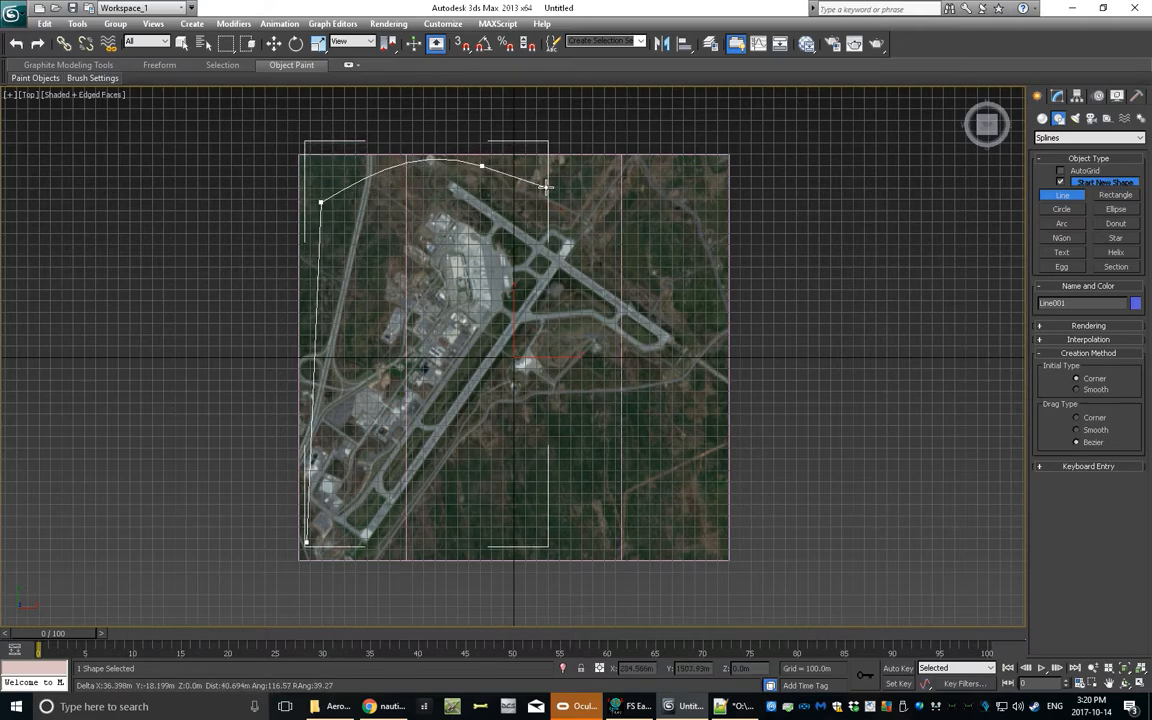
pyautogui.moveTo(697, 303); pyautogui.dragTo(695, 337)
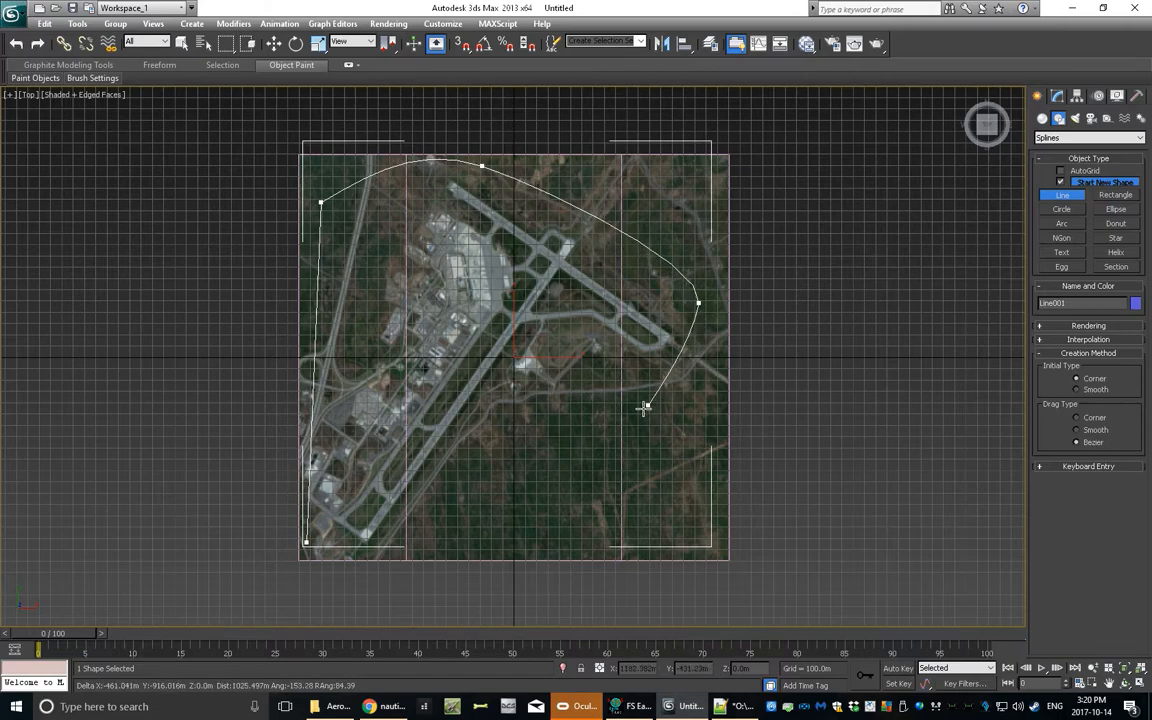
pyautogui.moveTo(470, 548); pyautogui.dragTo(437, 550)
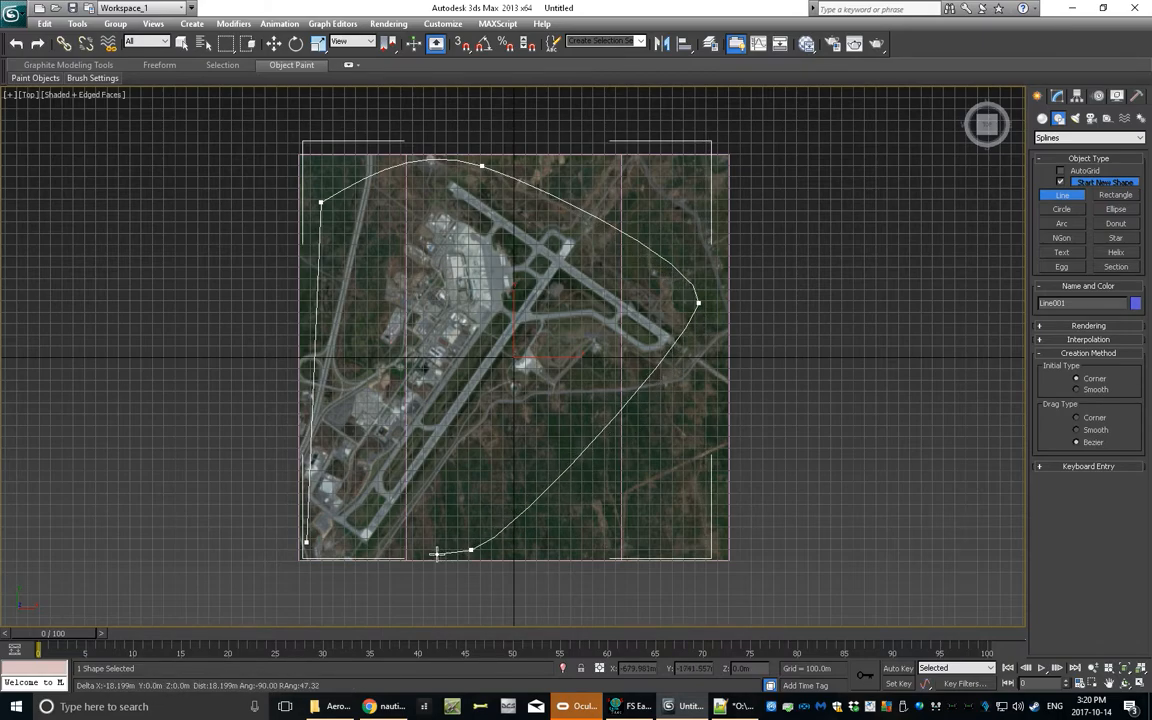
pyautogui.click(323, 555)
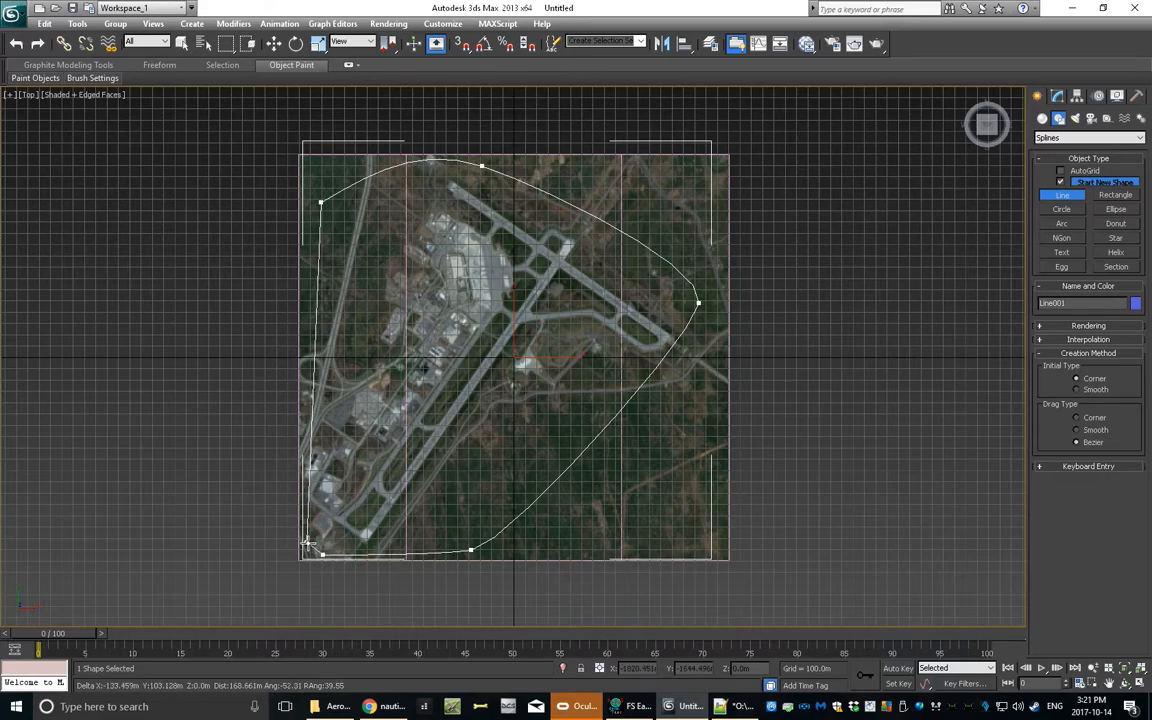
pyautogui.click(308, 543)
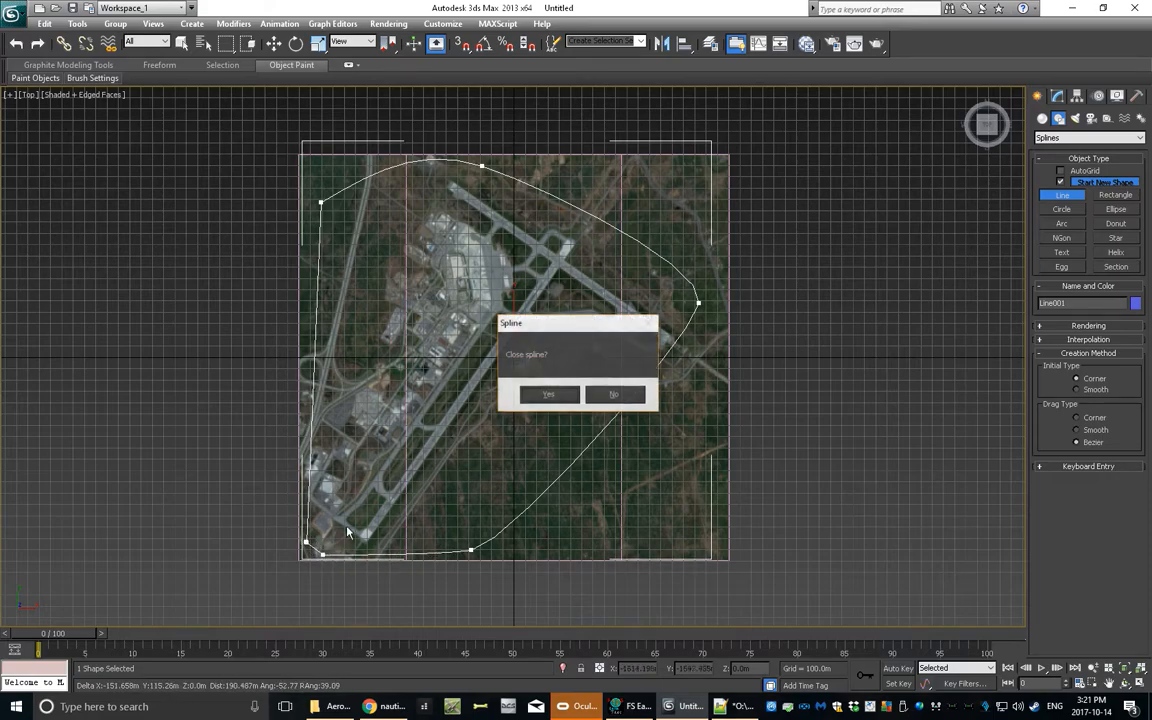
pyautogui.click(548, 391)
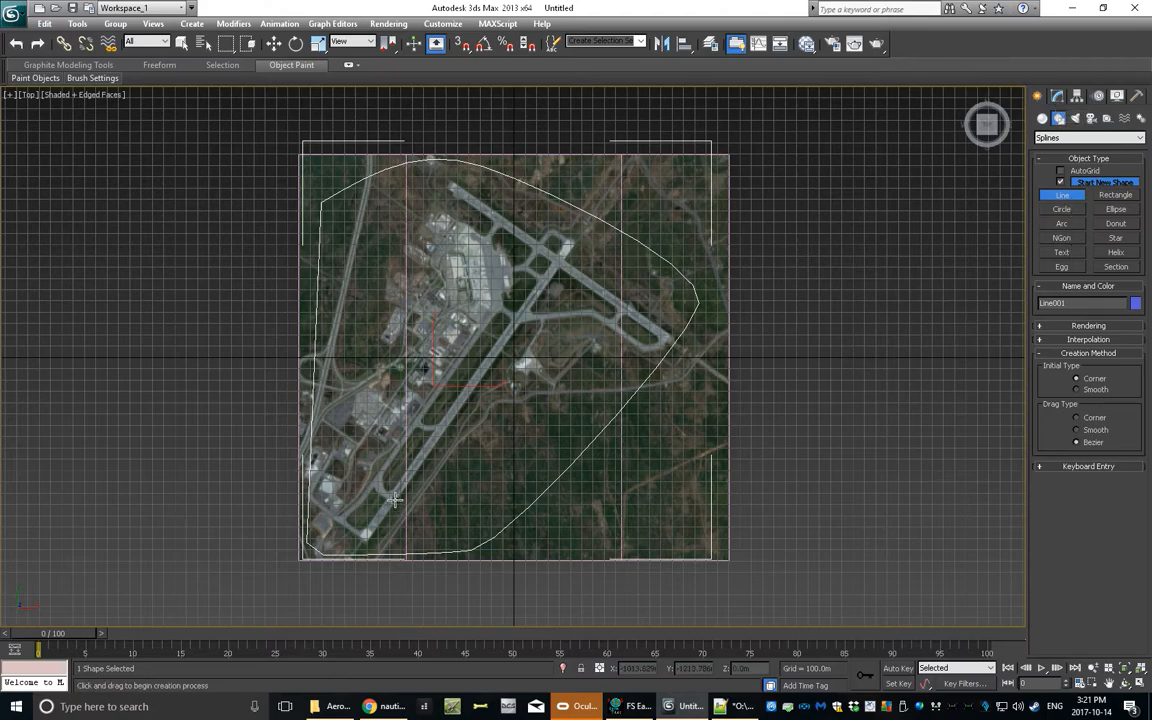
# Trace the long southwest–northeast runway with a closed four-corner line spline about 3216 m long.
pyautogui.click(357, 535)
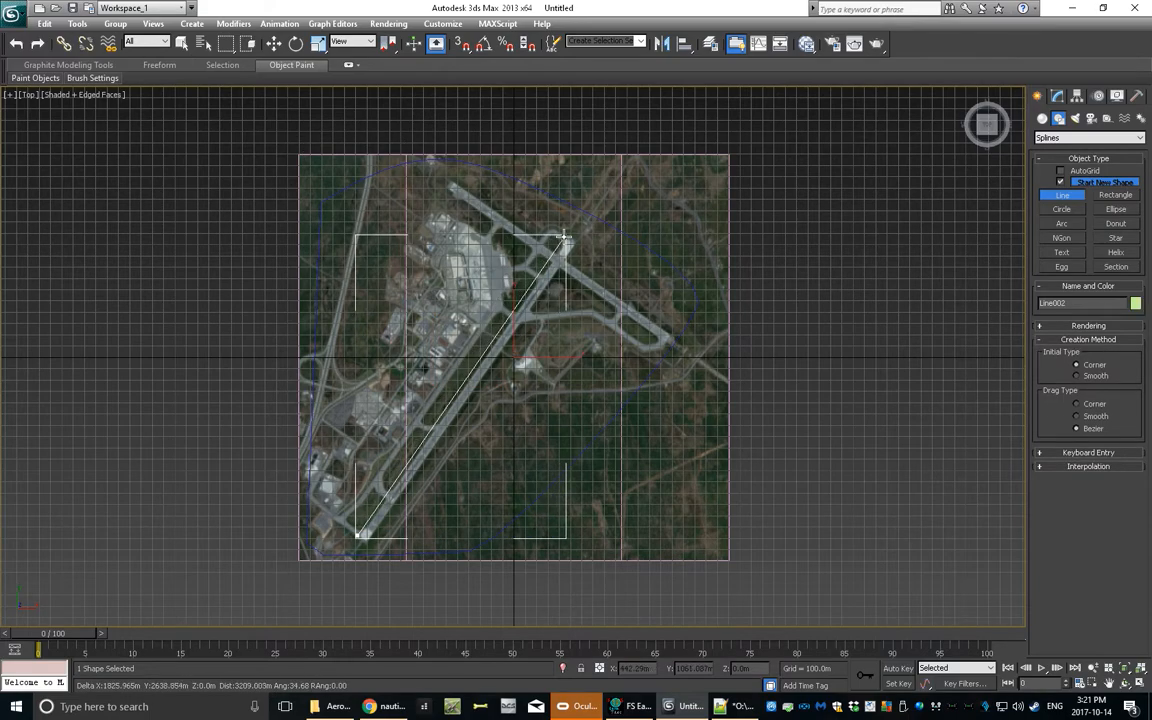
pyautogui.click(570, 238)
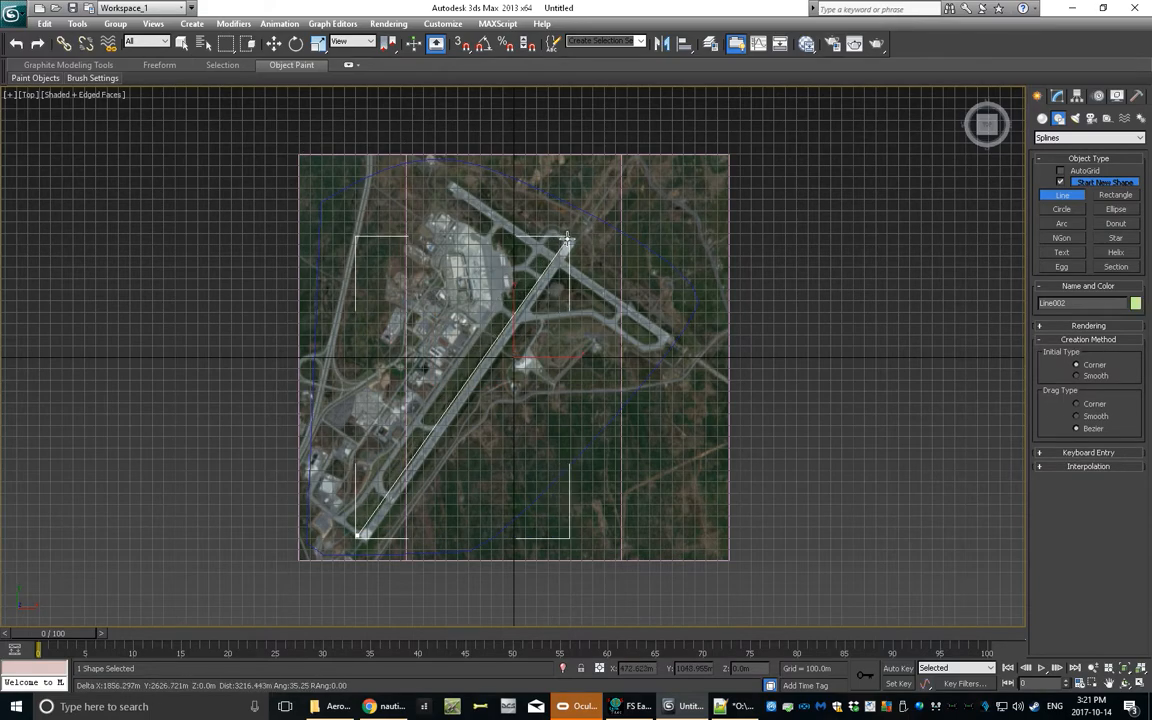
pyautogui.click(366, 543)
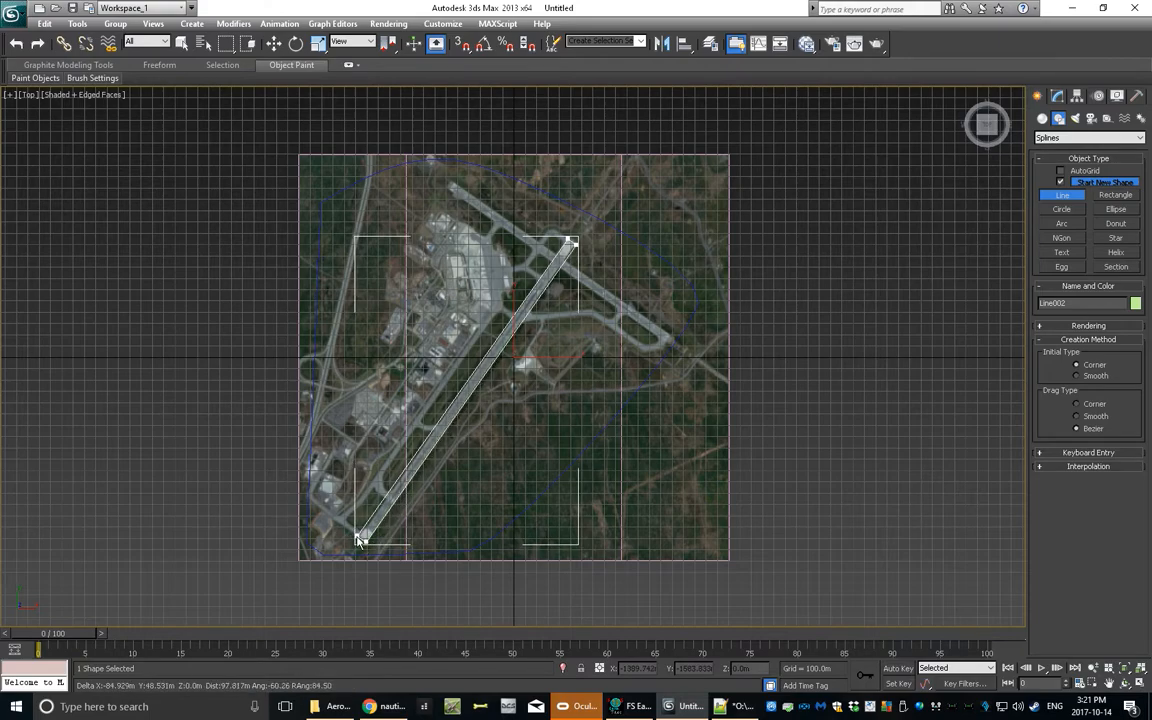
pyautogui.click(357, 537)
pyautogui.click(548, 393)
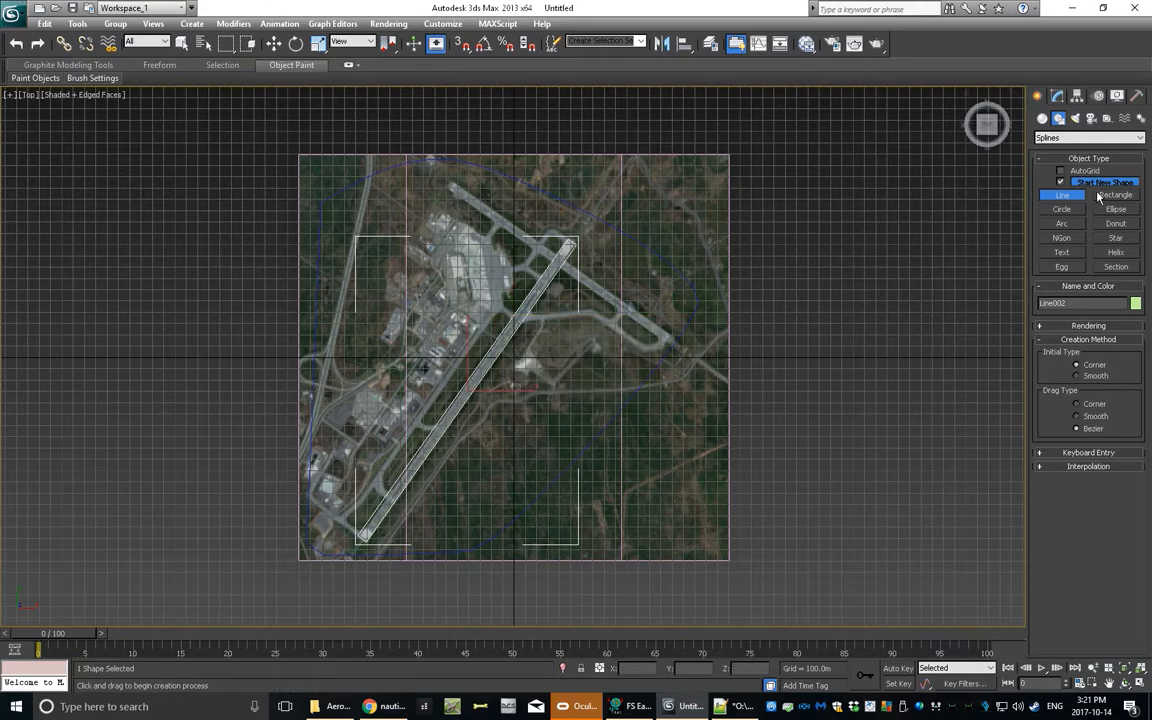
# Edit the runway outline's vertices and move both southwest-end vertices out to the corners of the pavement beyond the threshold.
pyautogui.click(1057, 95)
pyautogui.click(1041, 152)
pyautogui.click(1056, 163)
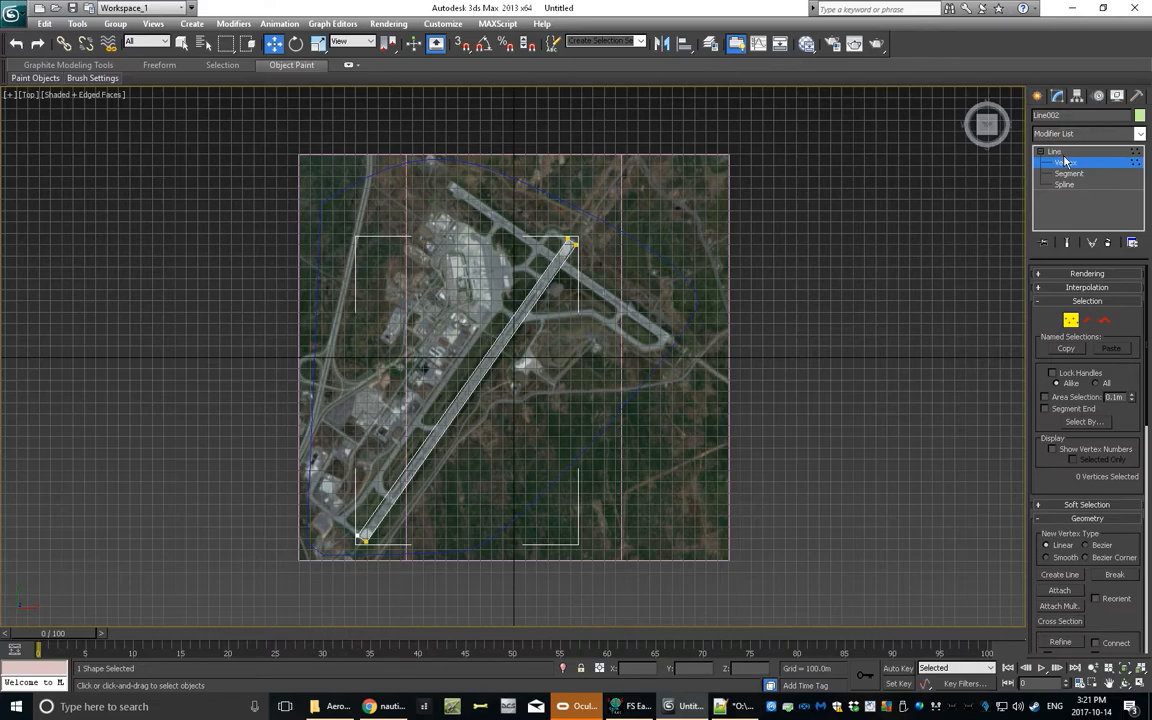
pyautogui.moveTo(356, 531); pyautogui.dragTo(478, 329, button='middle')
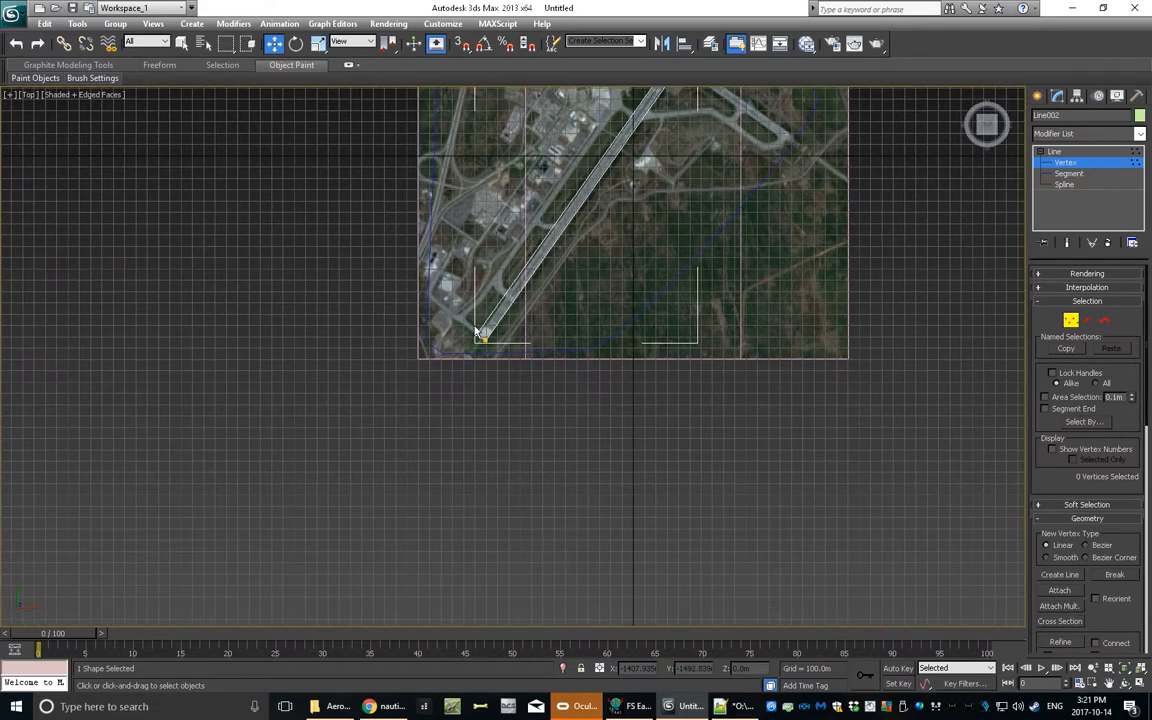
pyautogui.scroll(10, 480, 327)
pyautogui.moveTo(420, 302); pyautogui.dragTo(741, 583, button='middle')
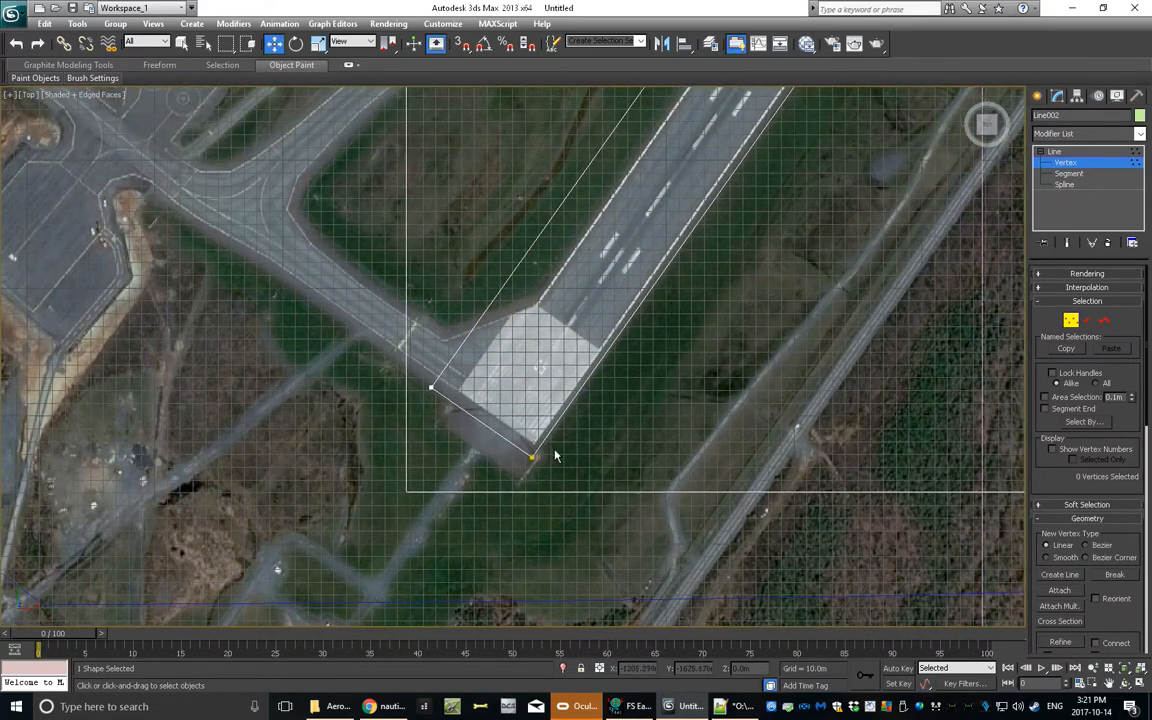
pyautogui.scroll(3, 555, 450)
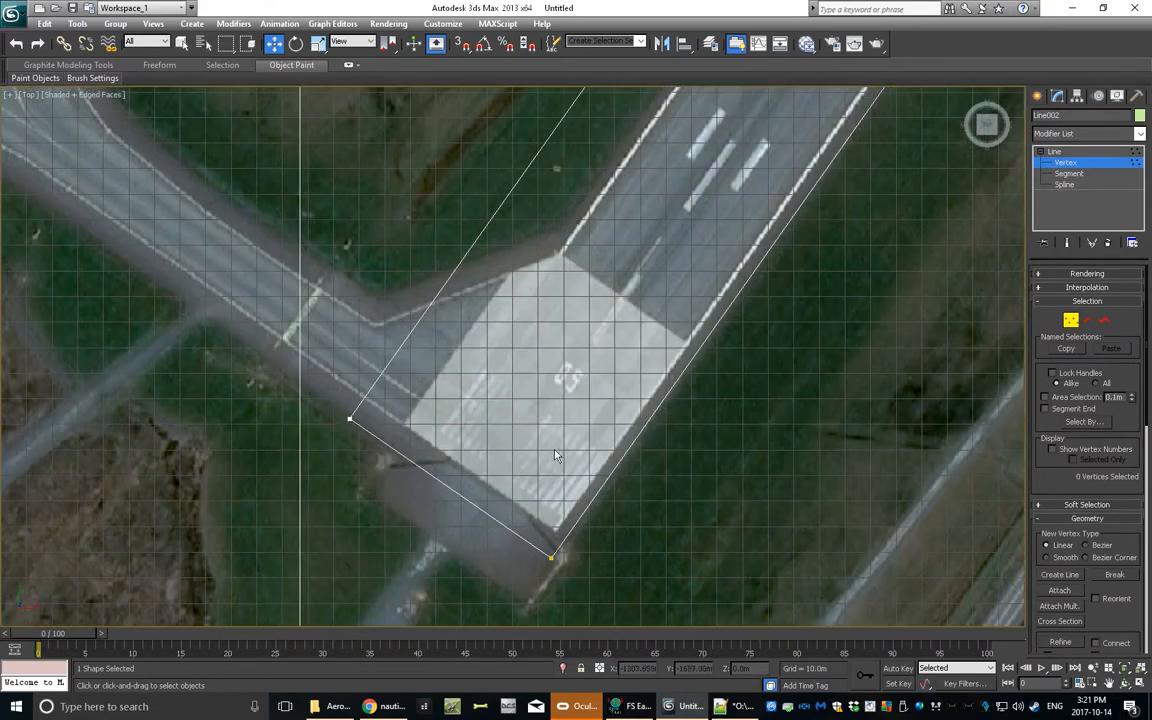
pyautogui.click(552, 555)
pyautogui.moveTo(584, 545); pyautogui.dragTo(546, 588)
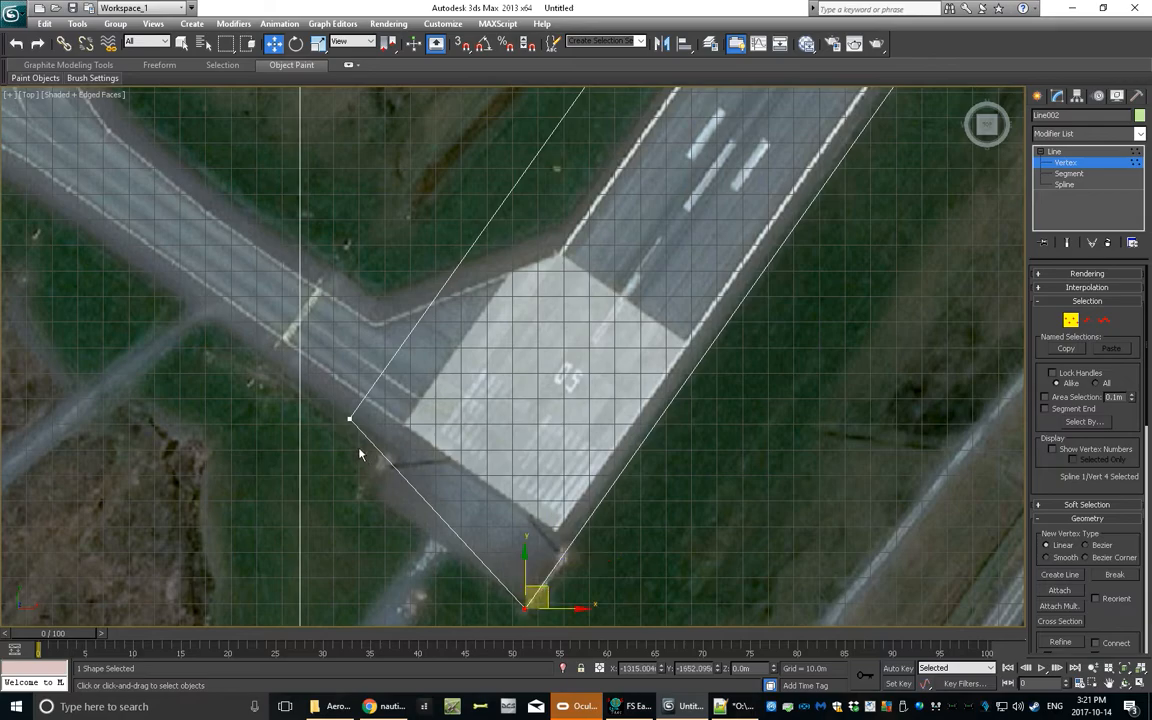
pyautogui.click(349, 419)
pyautogui.moveTo(373, 404); pyautogui.dragTo(391, 480)
# Move the runway outline's northwest-side vertex at the northeast end out to the pavement corner beyond the threshold.
pyautogui.scroll(-6, 622, 297)
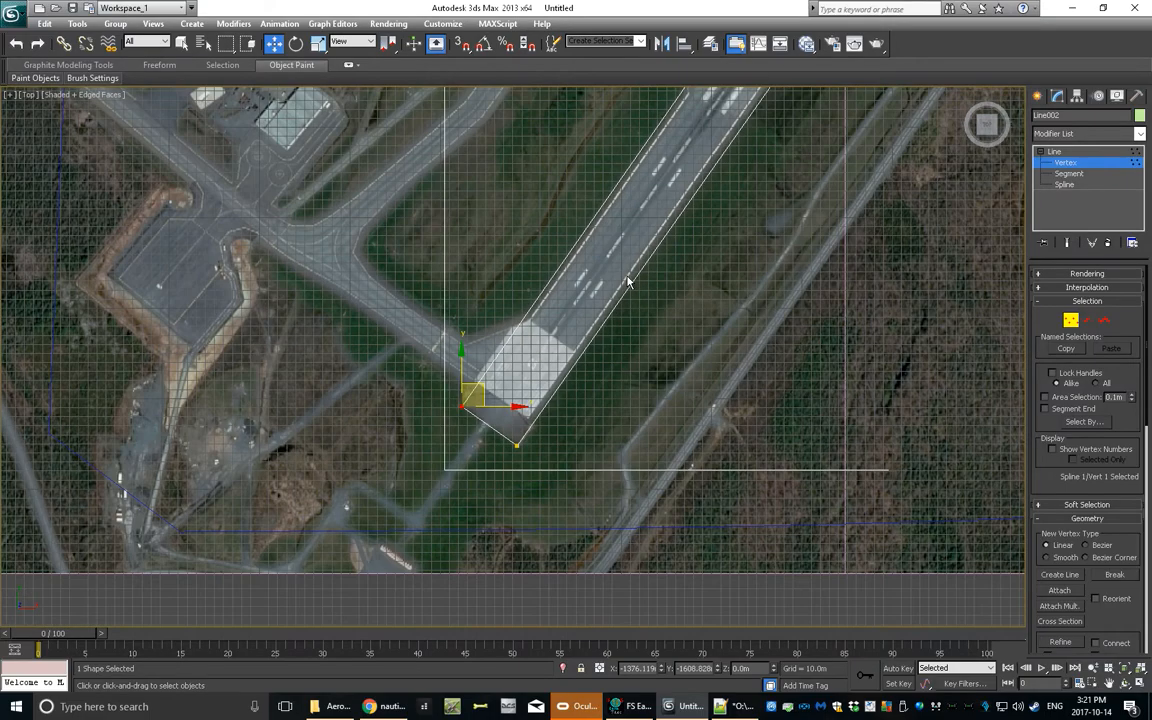
pyautogui.moveTo(763, 185); pyautogui.dragTo(431, 645, button='middle')
pyautogui.moveTo(727, 152); pyautogui.dragTo(516, 482, button='middle')
pyautogui.scroll(4, 582, 258)
pyautogui.scroll(3, 582, 258)
pyautogui.scroll(1, 635, 226)
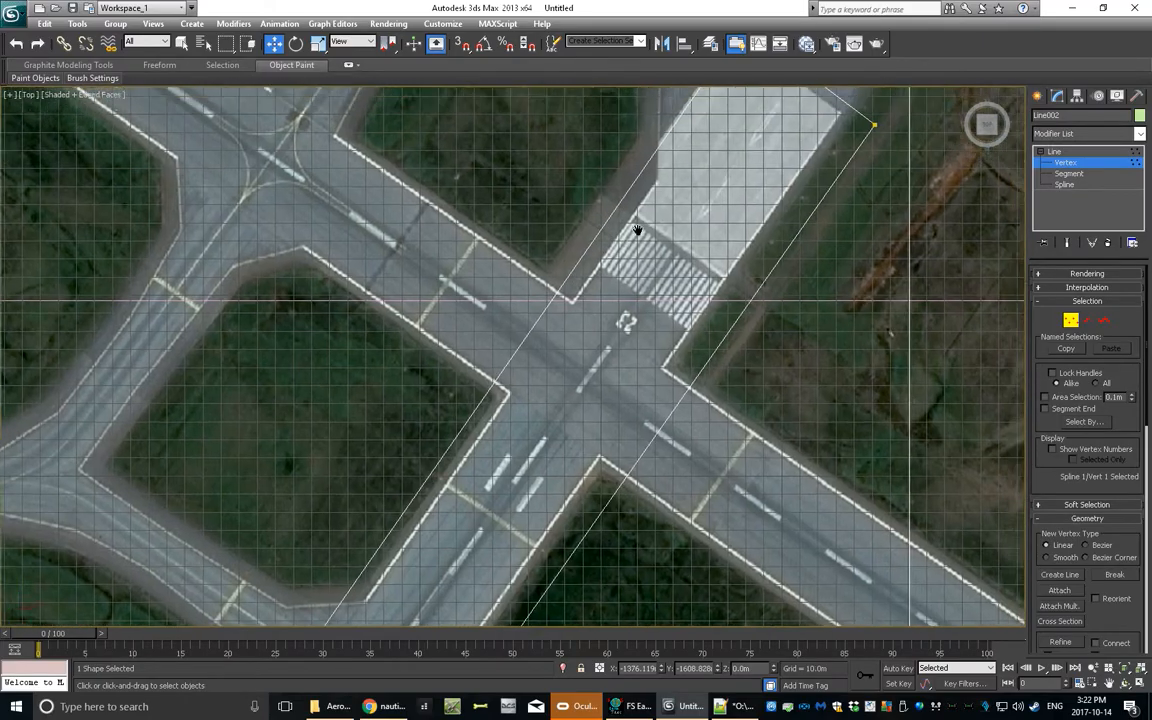
pyautogui.moveTo(635, 226); pyautogui.dragTo(415, 422, button='middle')
pyautogui.click(495, 350)
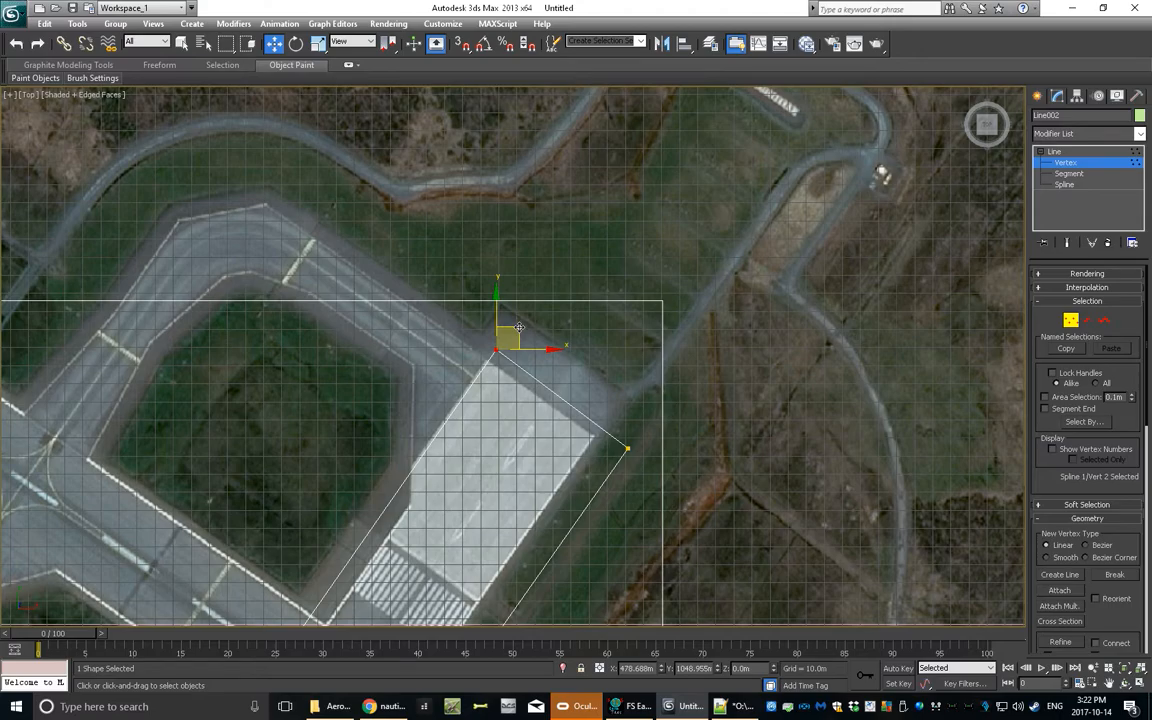
pyautogui.moveTo(519, 327); pyautogui.dragTo(543, 293)
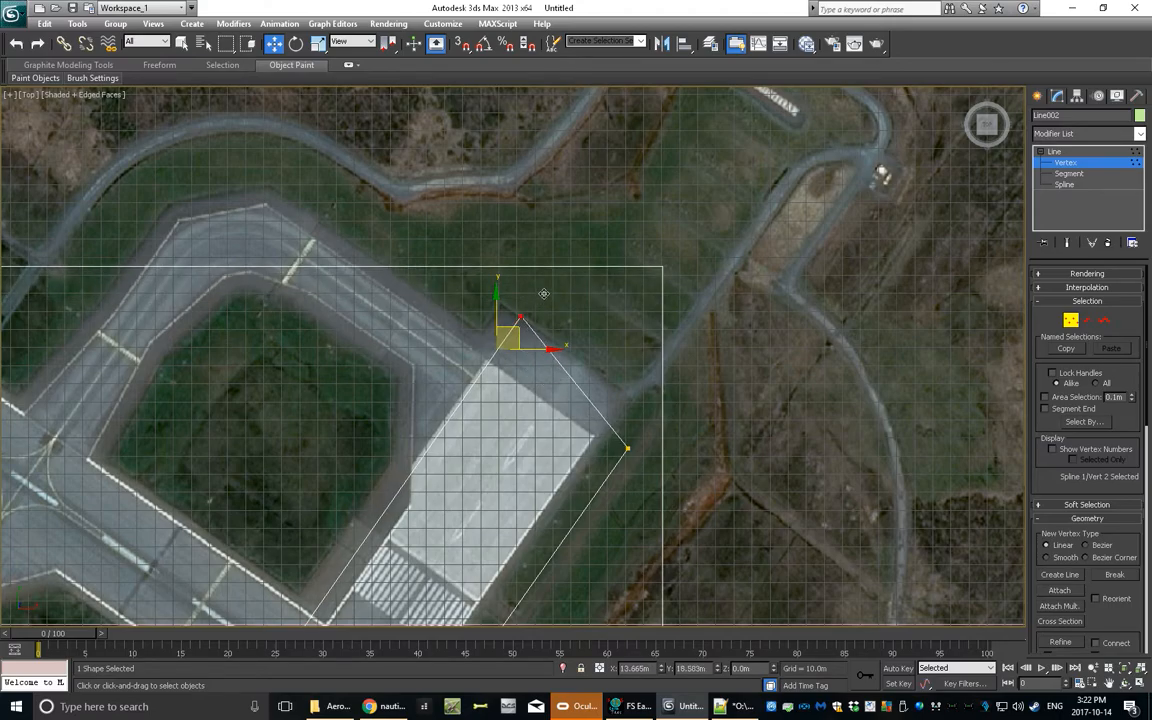
pyautogui.moveTo(455, 470); pyautogui.dragTo(555, 244, button='middle')
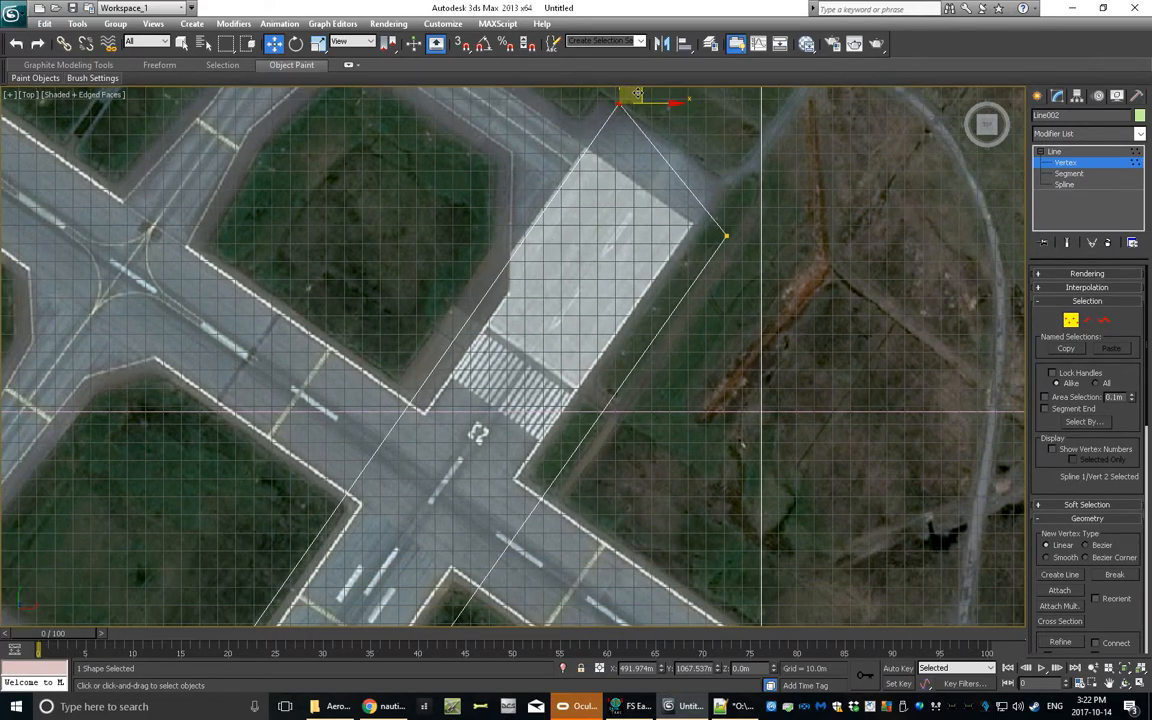
pyautogui.moveTo(637, 94)
pyautogui.mouseDown()
pyautogui.moveTo(655, 100)
pyautogui.moveTo(646, 96)
pyautogui.mouseUp()
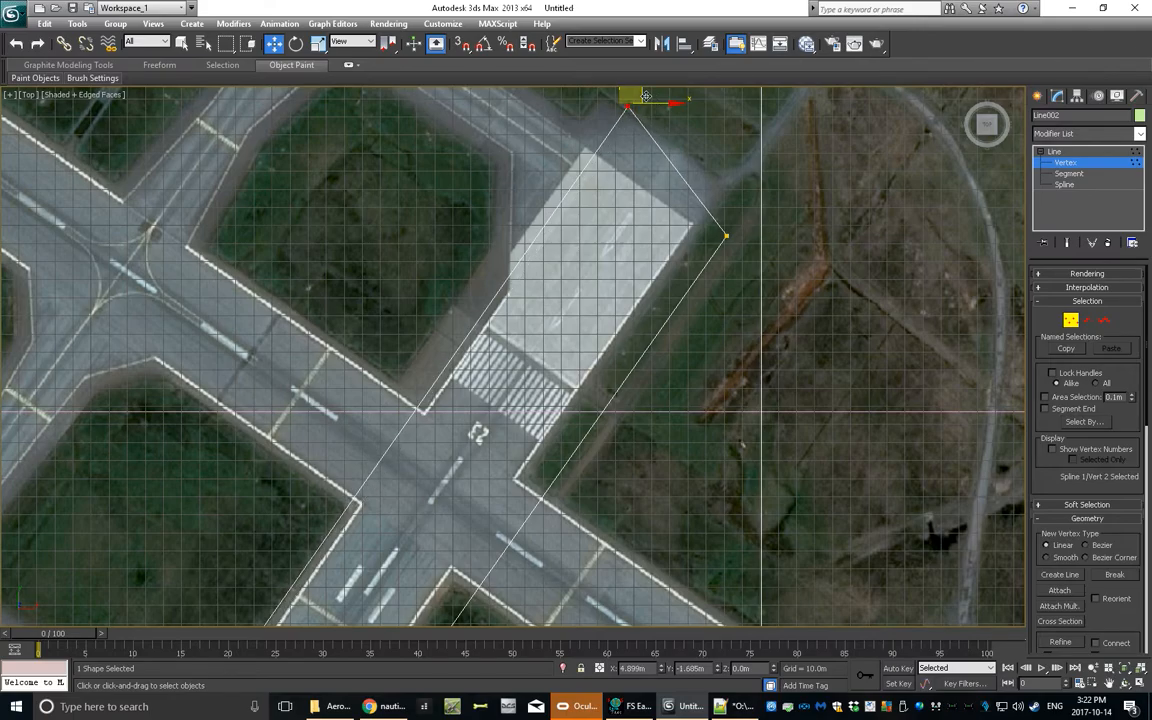
# Move the other northeast-end vertex of the runway outline to the opposite pavement corner, lining the edge up with the runway side.
pyautogui.click(727, 235)
pyautogui.moveTo(745, 217); pyautogui.dragTo(751, 157)
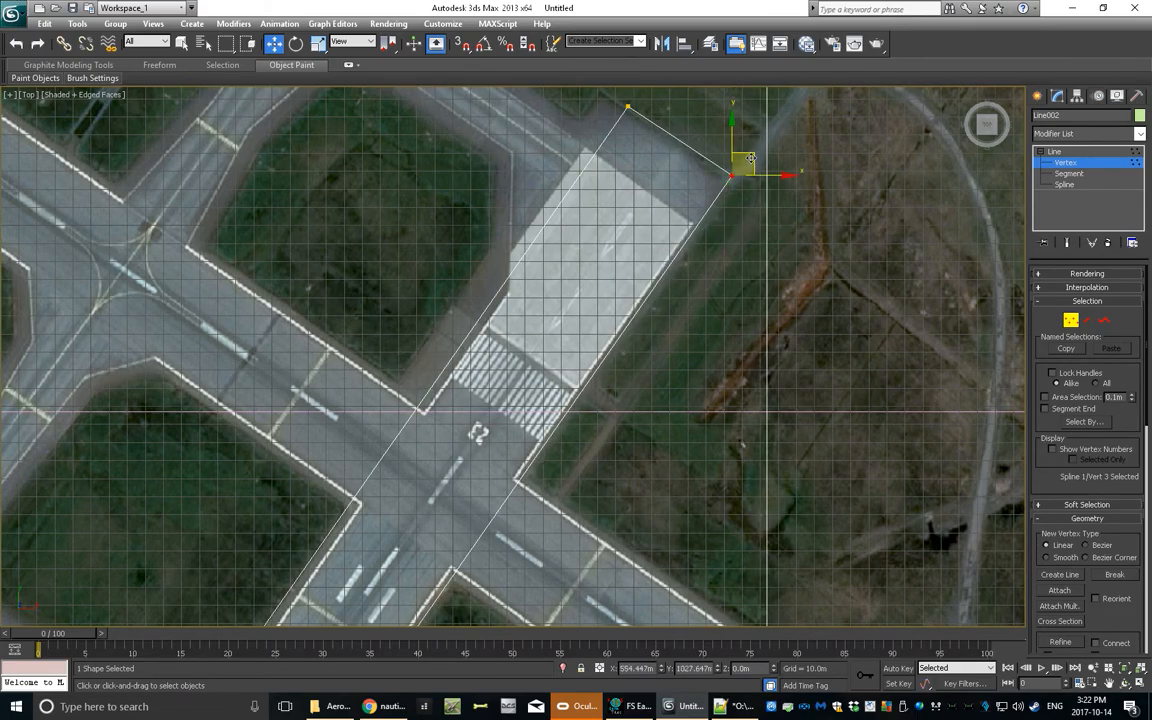
pyautogui.scroll(-8, 573, 368)
pyautogui.scroll(-5, 573, 368)
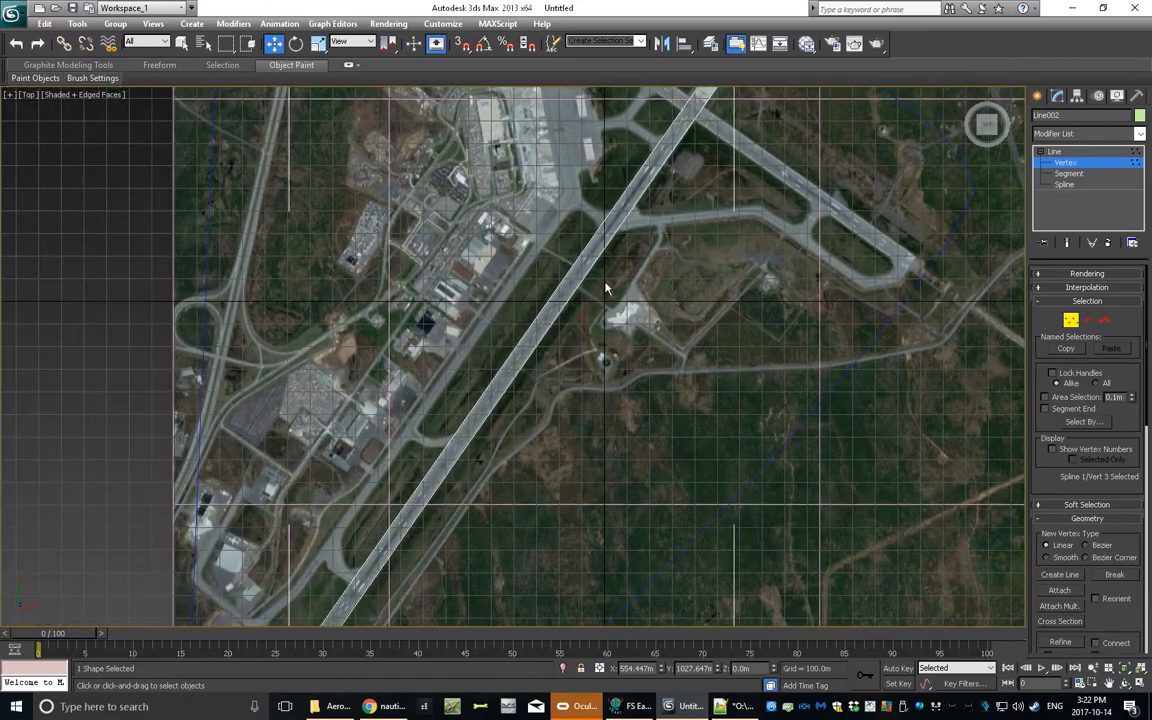
pyautogui.scroll(3, 553, 328)
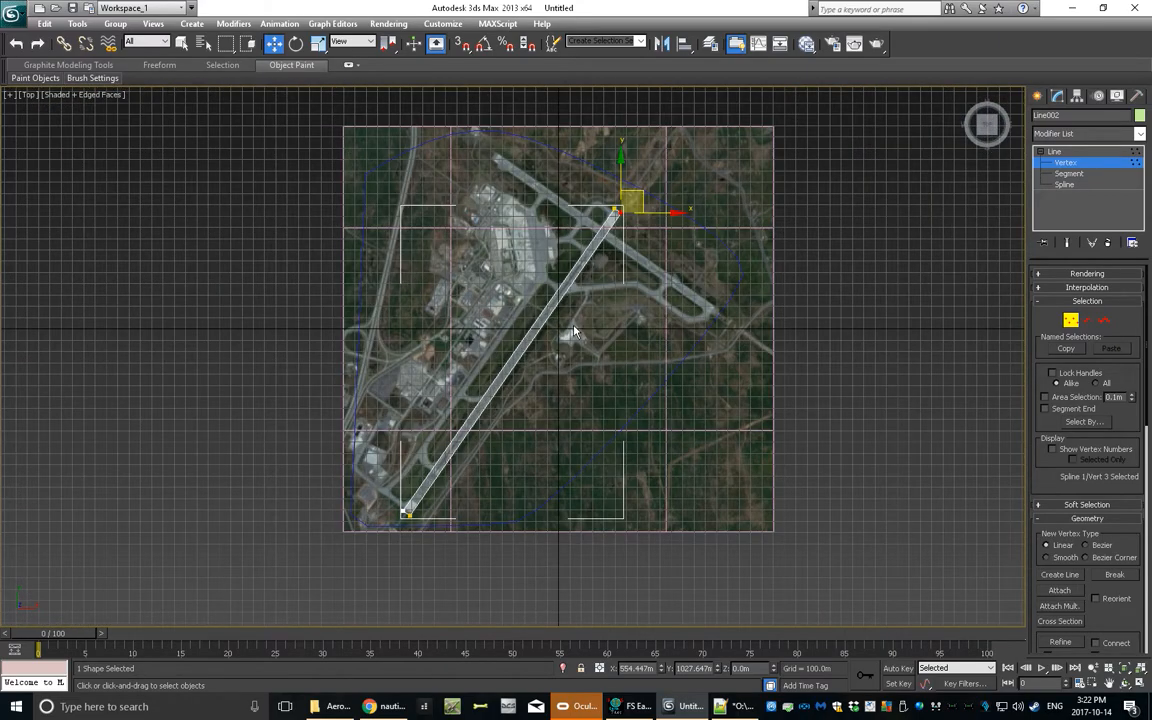
# Leave vertex editing, add an Edit Spline modifier to the runway outline, and attach the airport boundary spline to it.
pyautogui.click(1056, 151)
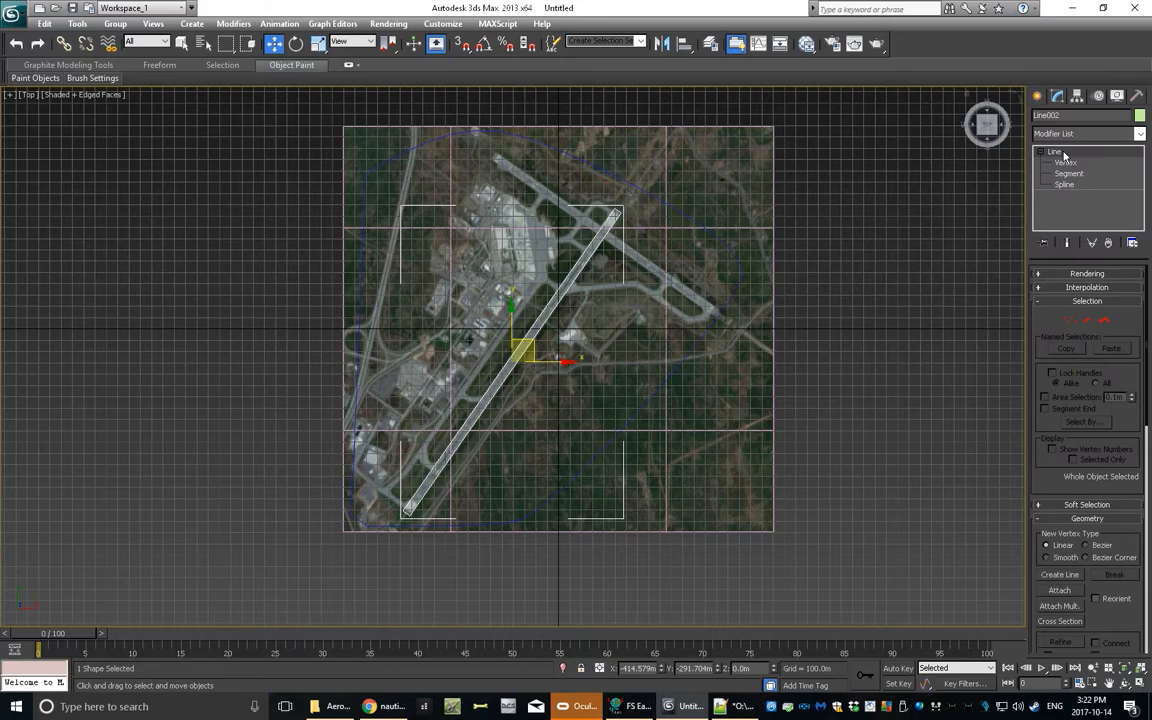
pyautogui.click(1139, 134)
pyautogui.scroll(3, 1145, 177)
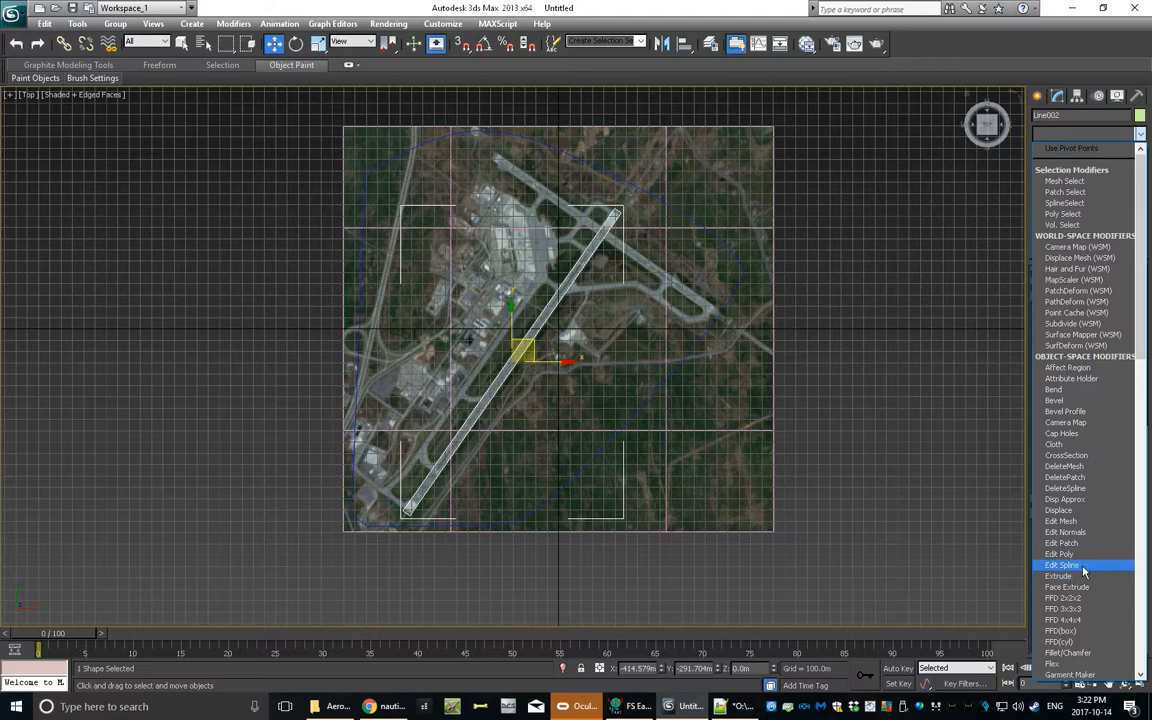
pyautogui.click(1062, 565)
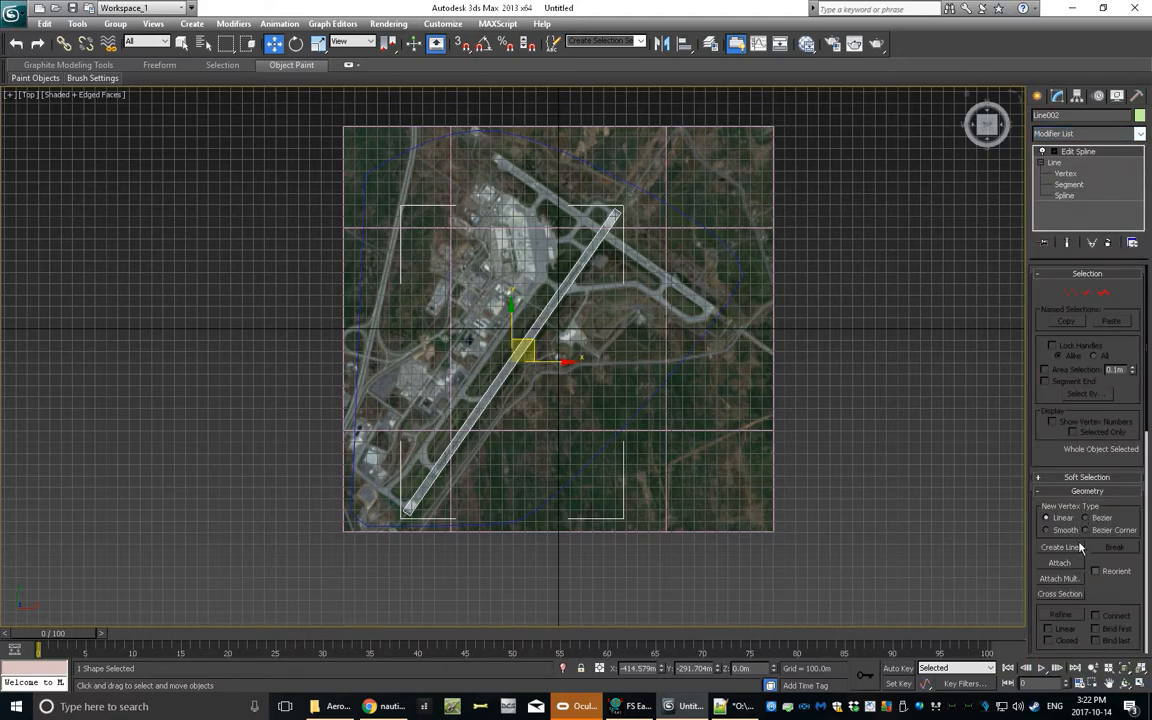
pyautogui.click(1062, 565)
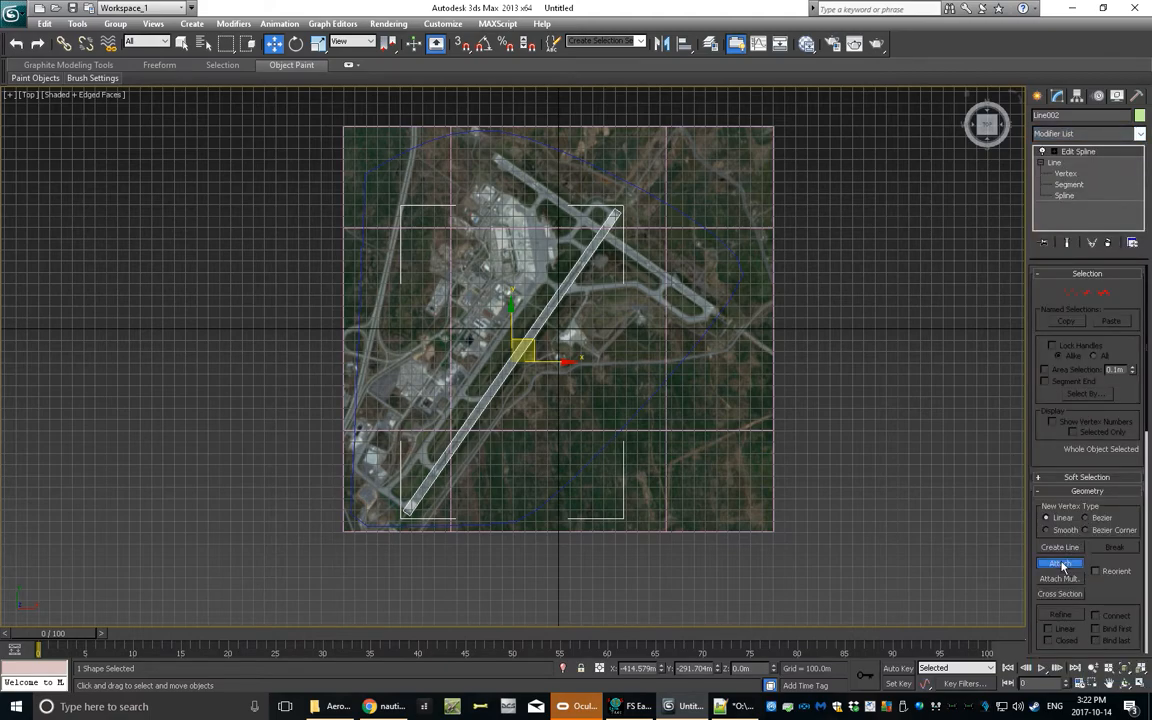
pyautogui.click(673, 369)
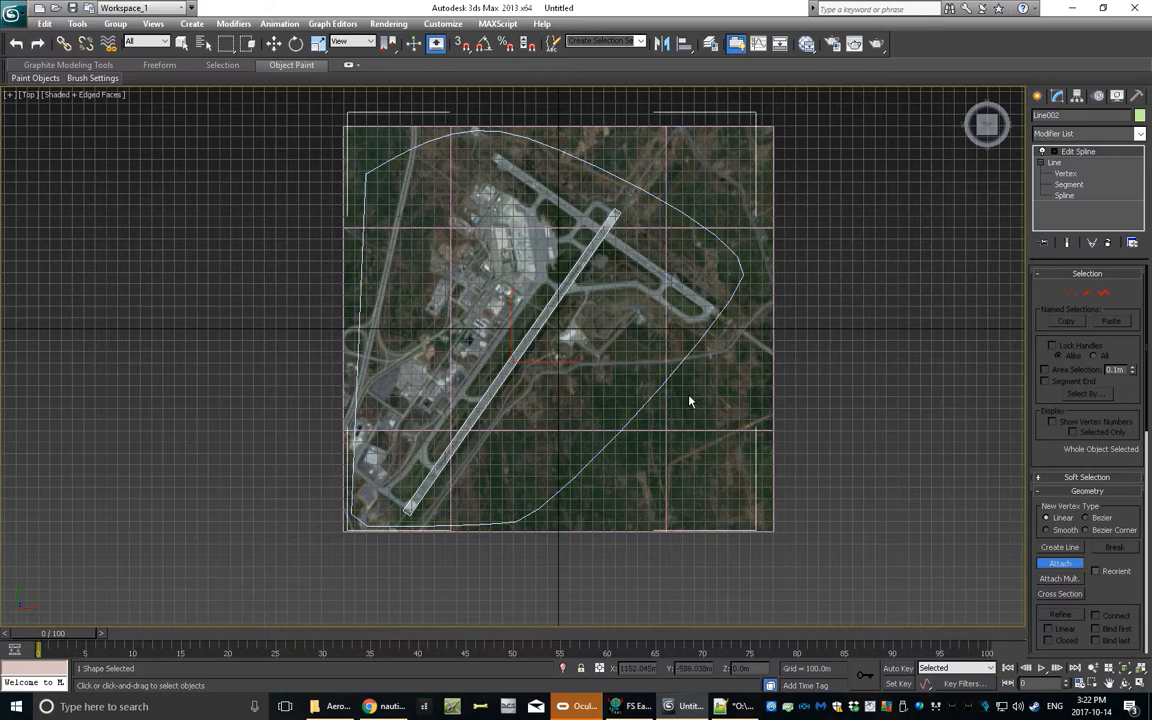
# Apply a Quadify Mesh modifier to the combined airport boundary and runway spline.
pyautogui.click(1139, 134)
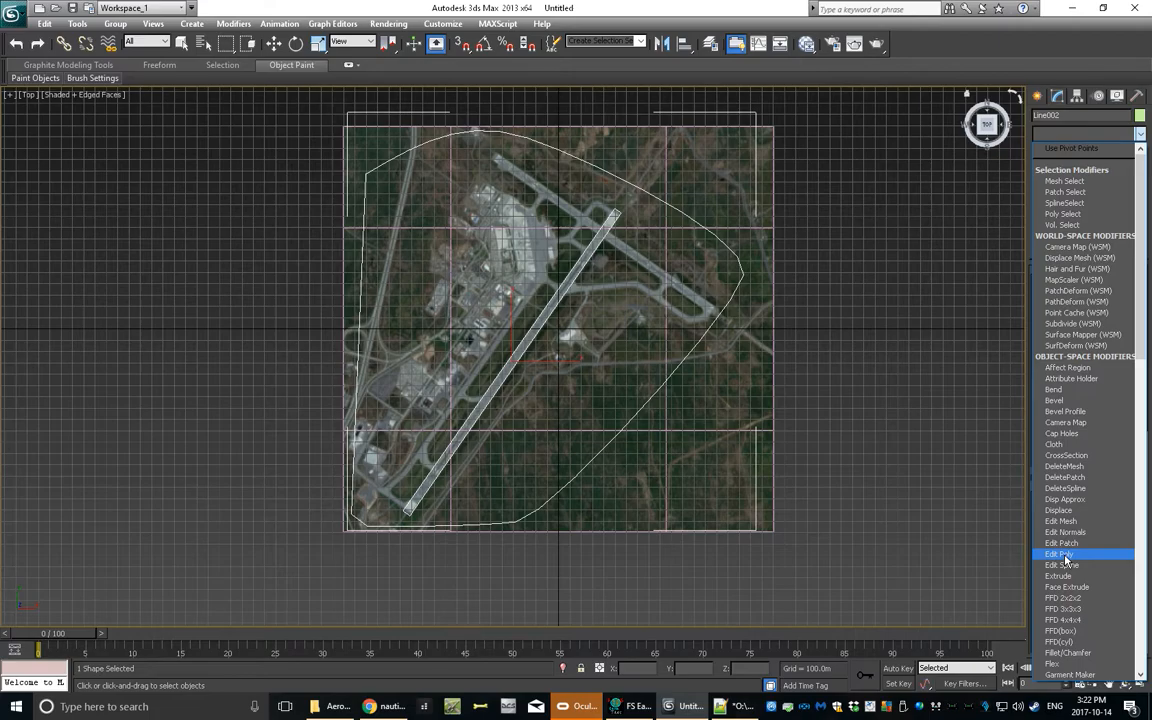
pyautogui.scroll(-4, 1092, 535)
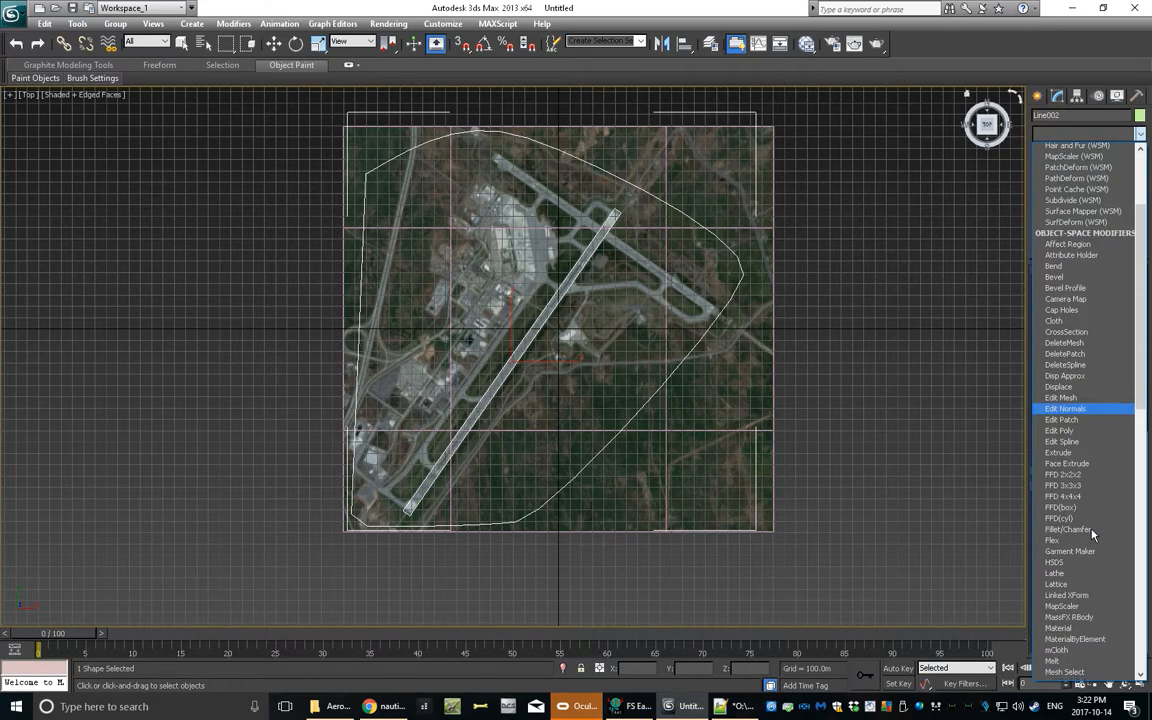
pyautogui.scroll(-9, 1092, 535)
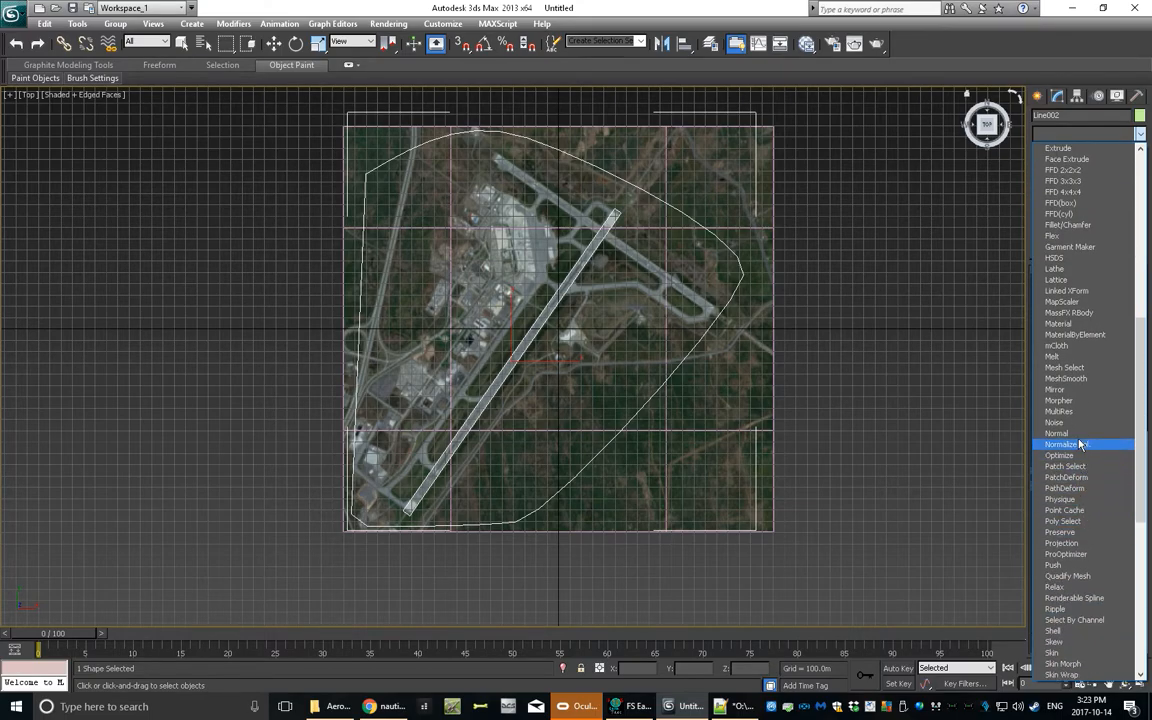
pyautogui.click(1077, 578)
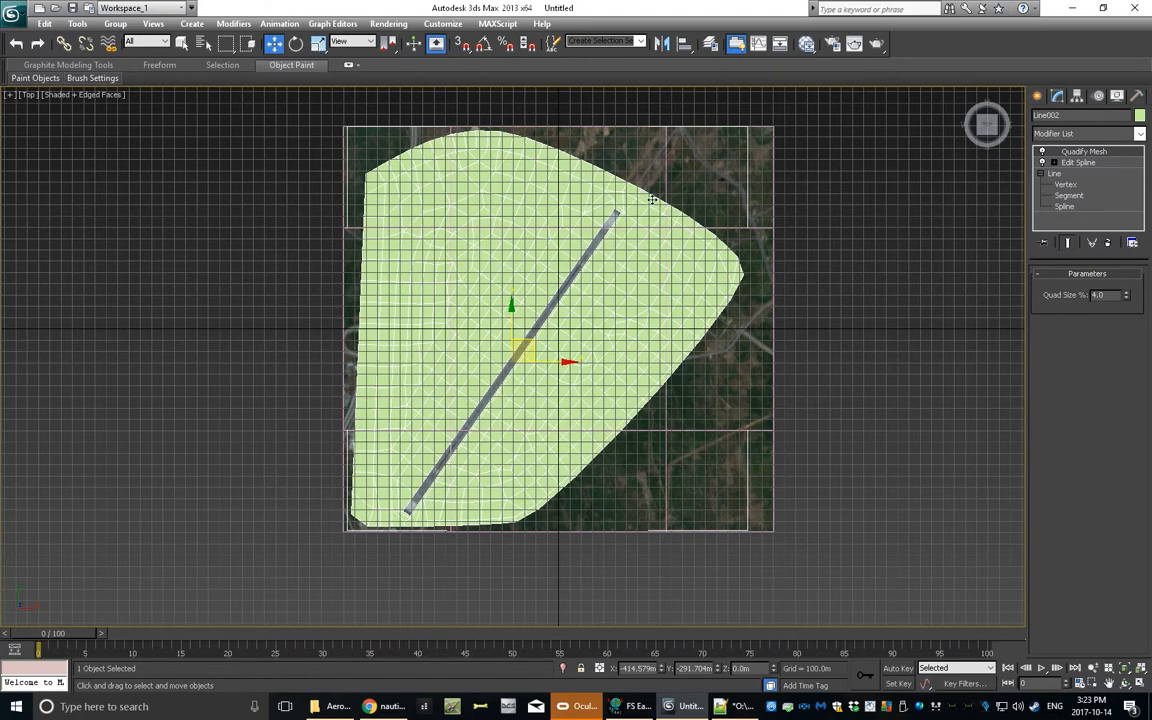
pyautogui.scroll(1, 632, 206)
pyautogui.scroll(-1, 634, 207)
pyautogui.scroll(4, 525, 318)
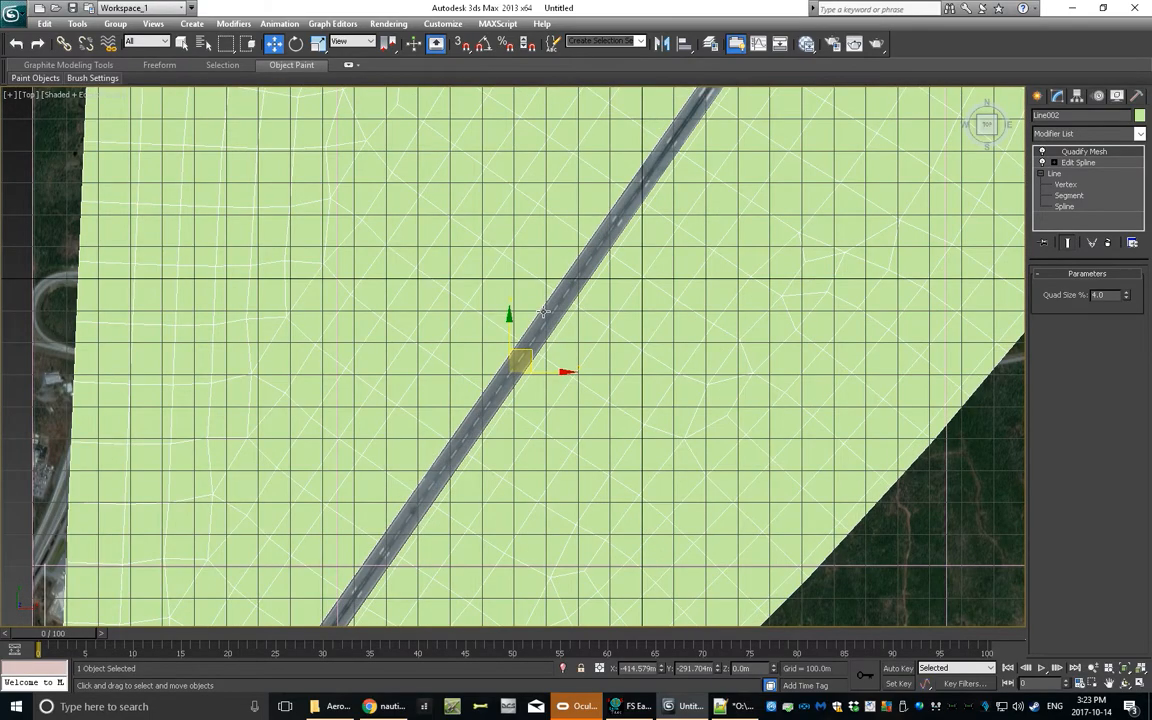
pyautogui.scroll(-4, 543, 312)
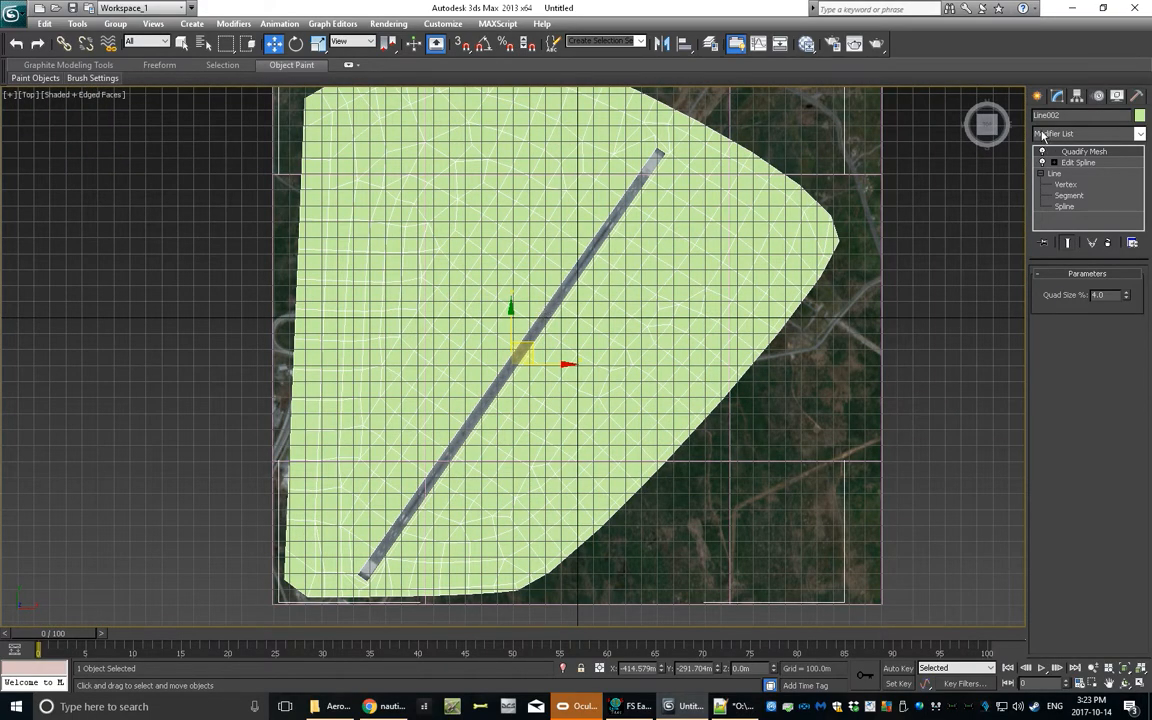
# Add an Edit Poly modifier above Quadify Mesh and switch it to Border sub-object editing.
pyautogui.click(1142, 135)
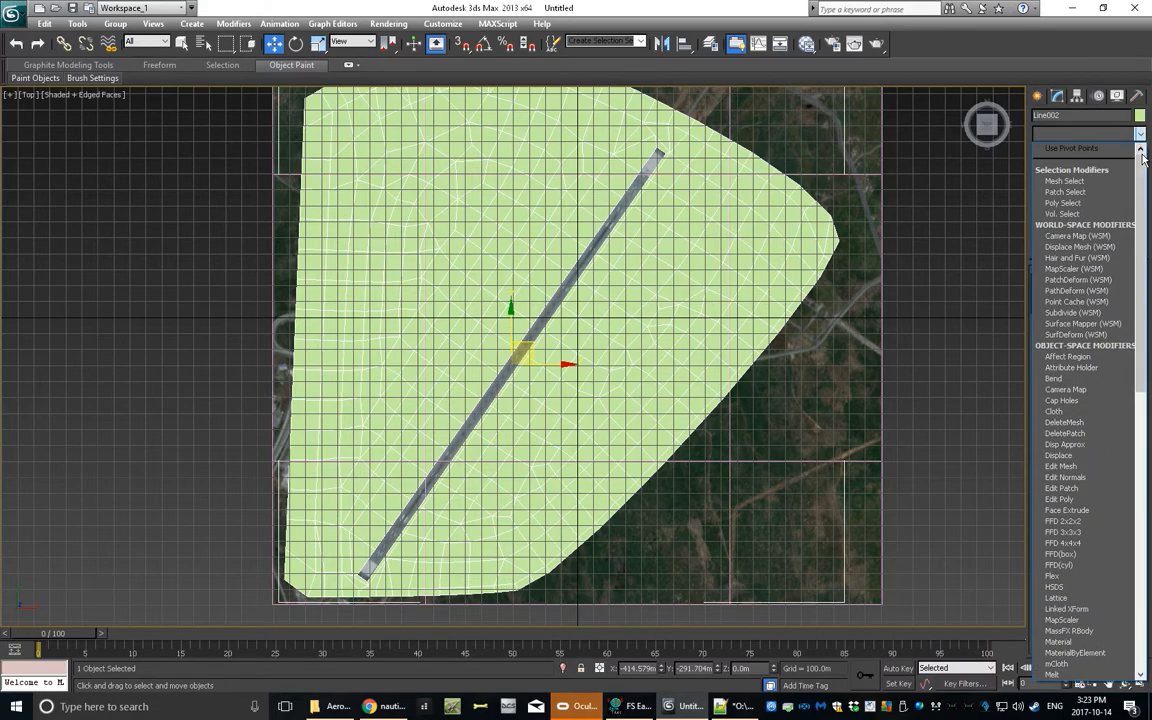
pyautogui.moveTo(1145, 175); pyautogui.dragTo(1146, 246)
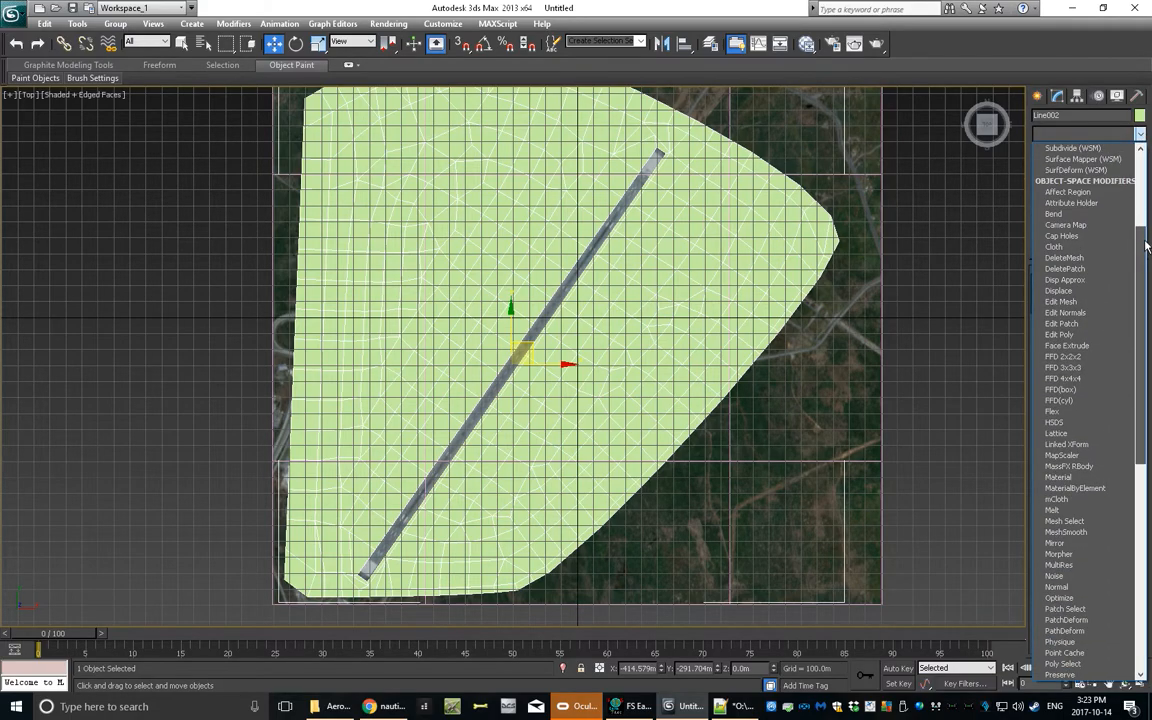
pyautogui.click(1088, 334)
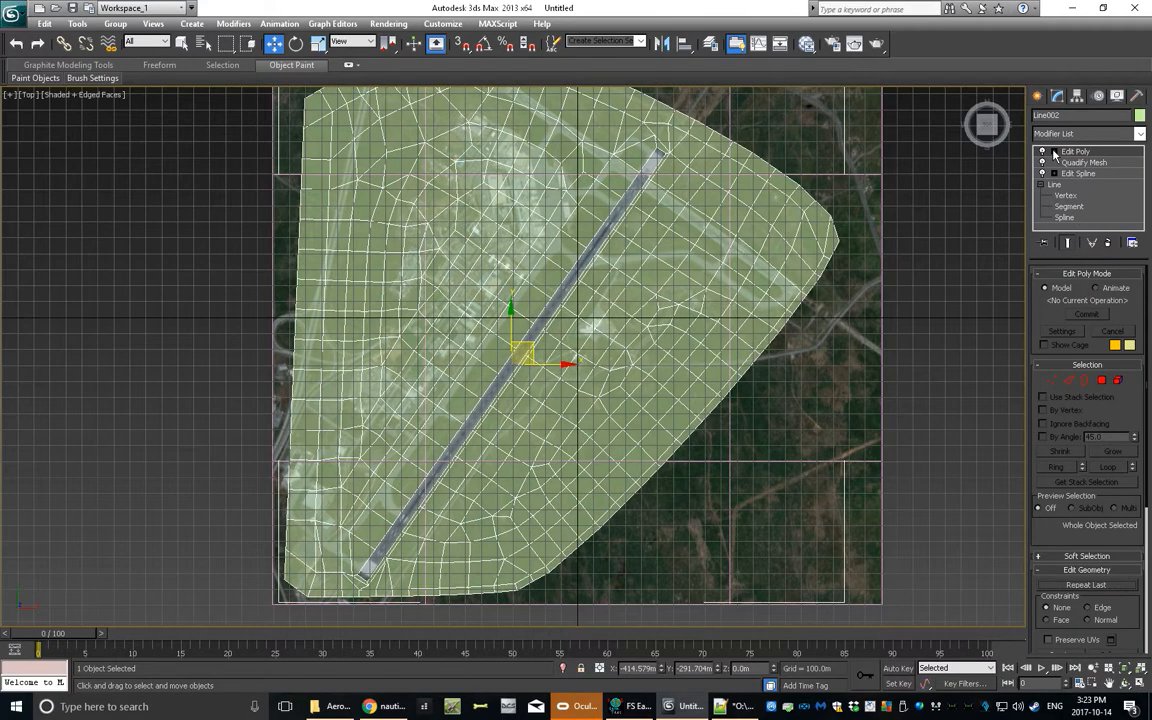
pyautogui.click(1053, 151)
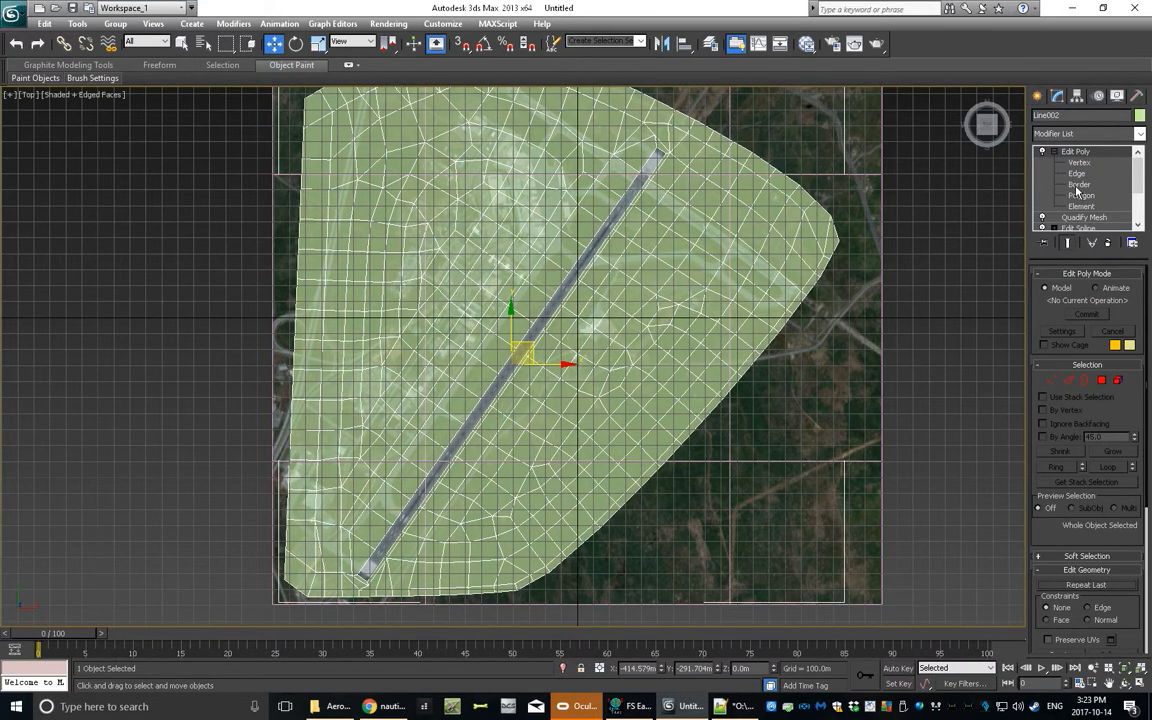
pyautogui.click(1078, 185)
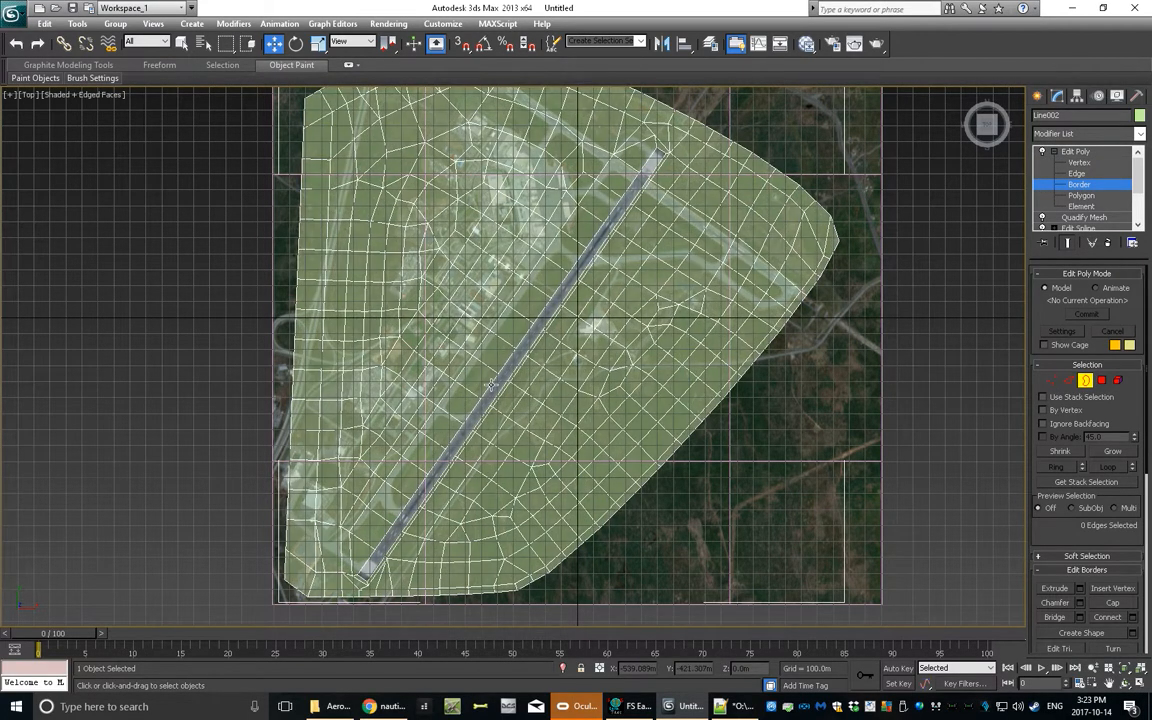
# Select the border around the runway opening in the ground mesh and cap it.
pyautogui.click(493, 385)
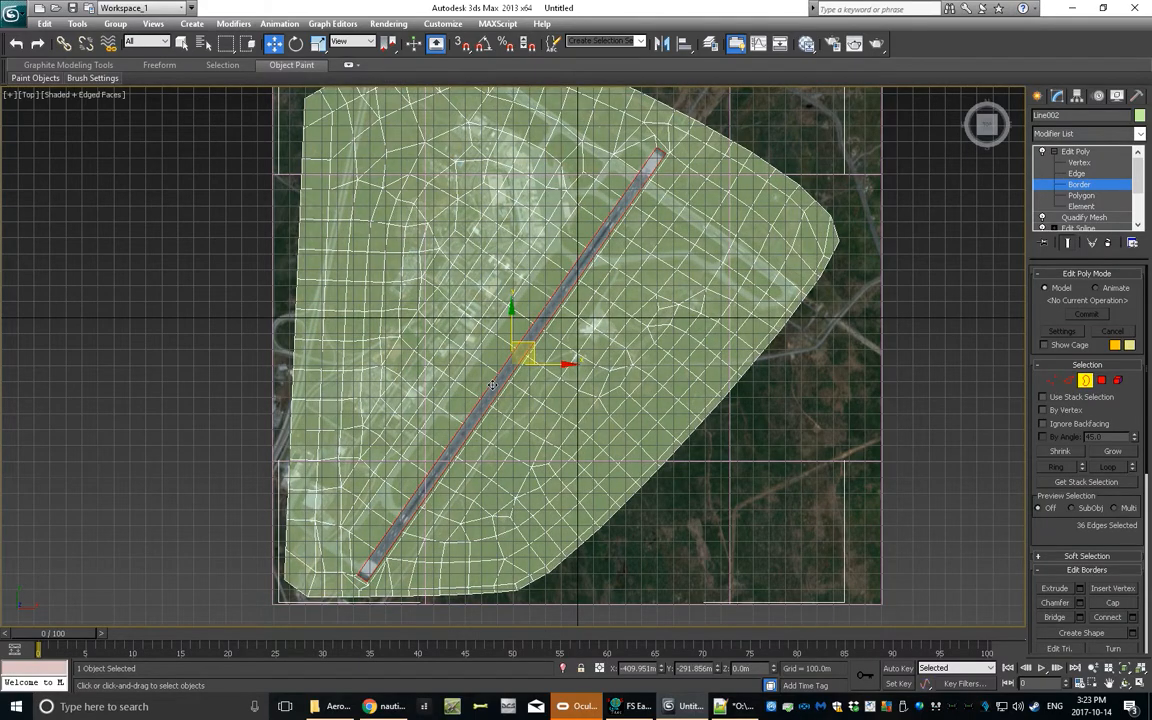
pyautogui.scroll(10, 493, 385)
pyautogui.scroll(5, 493, 385)
pyautogui.scroll(-12, 493, 385)
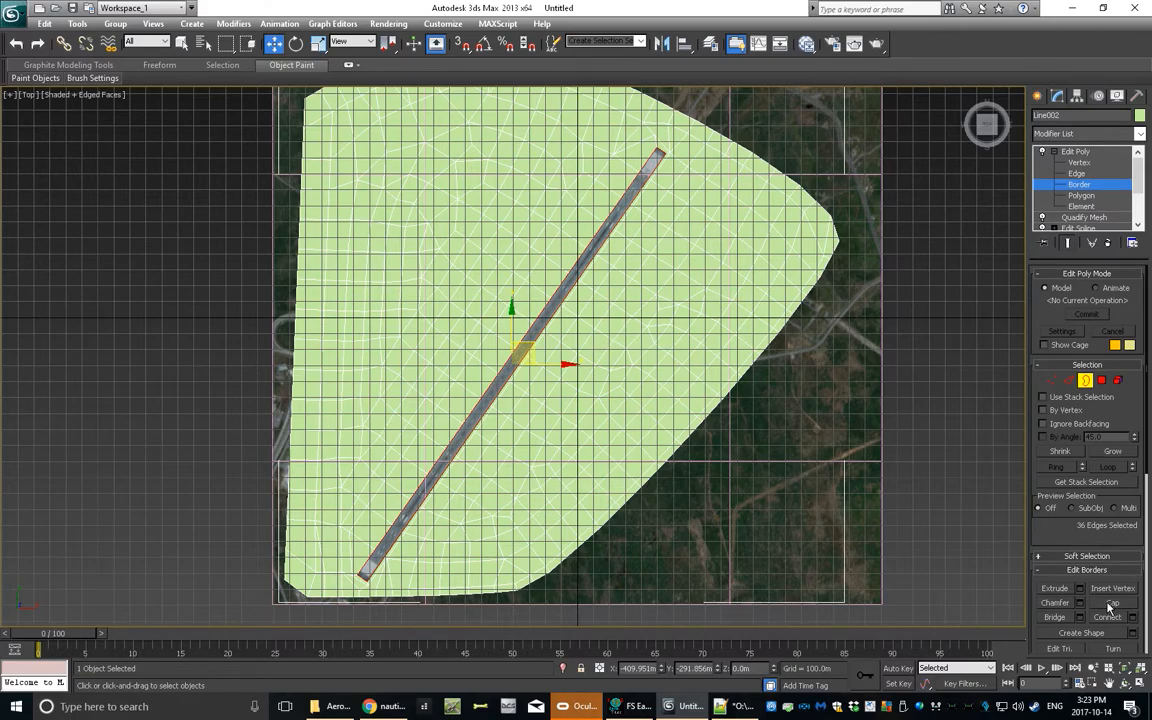
pyautogui.hotkey('alt', 'x')
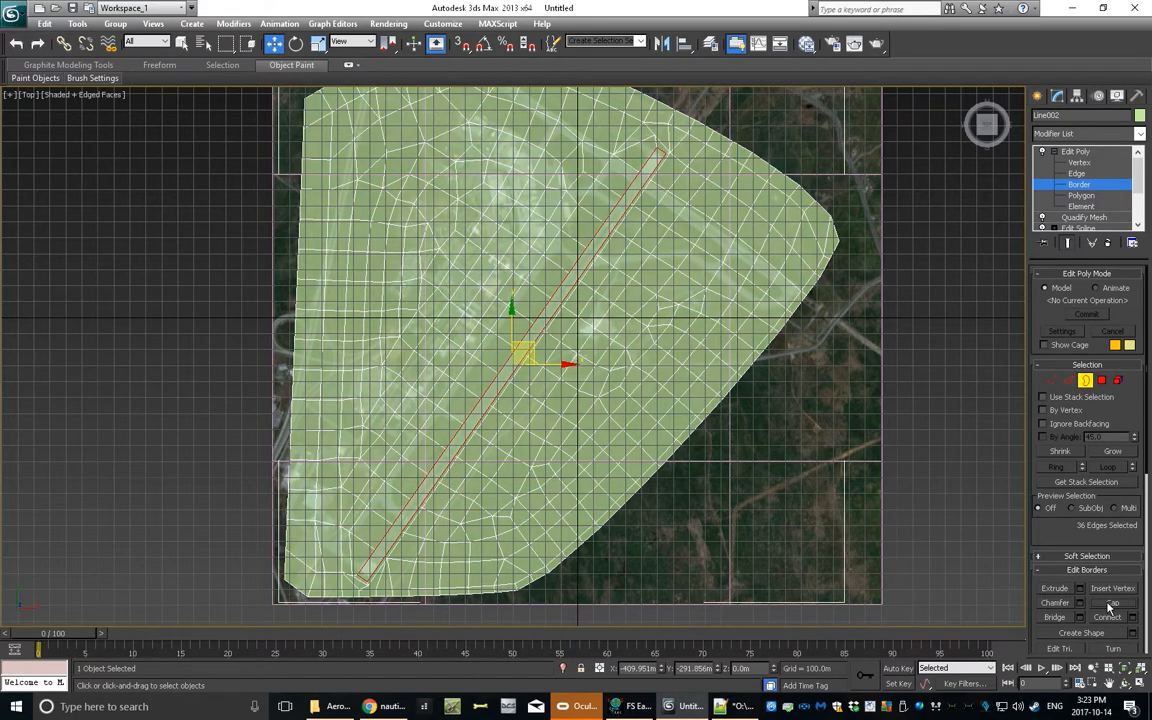
# Chamfer the runway border edges by 1.0 m with 1 segment.
pyautogui.click(1080, 604)
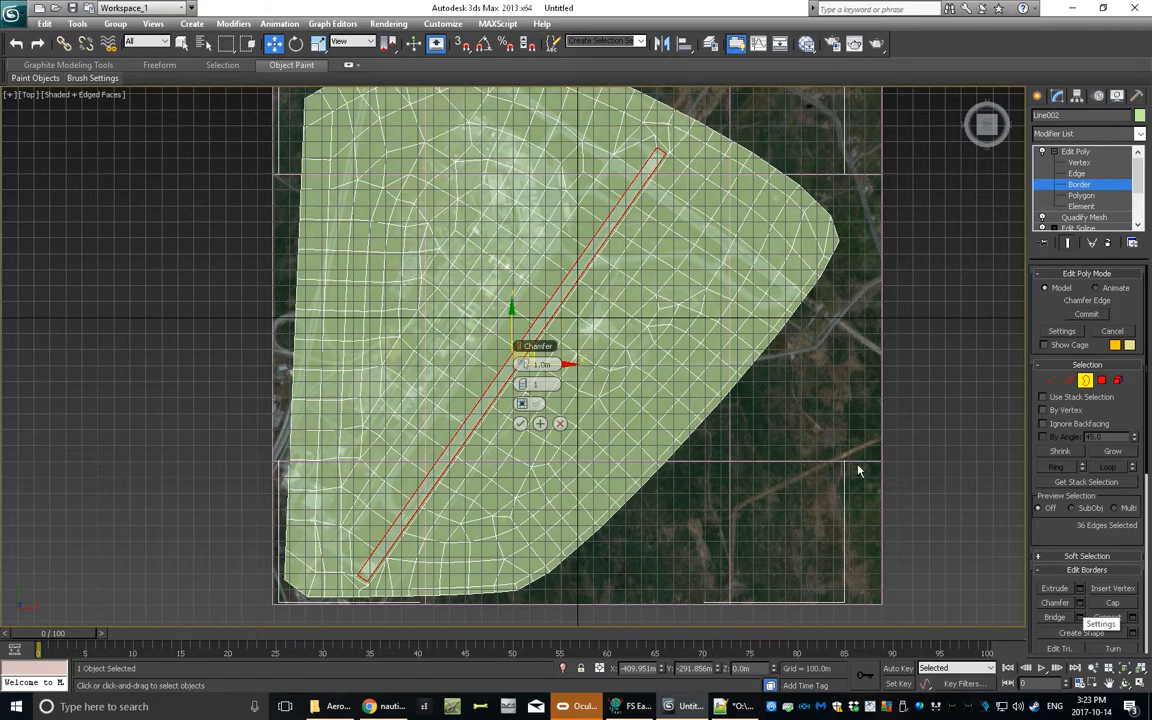
pyautogui.click(520, 404)
pyautogui.click(520, 424)
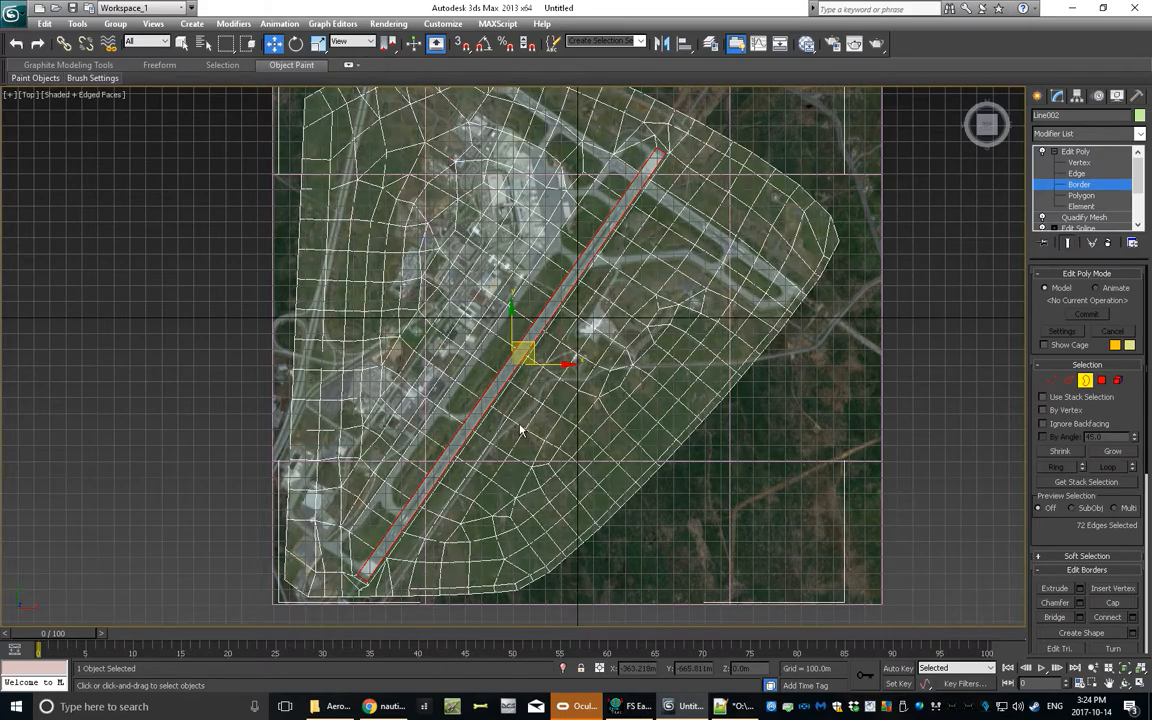
# Examine the chamfered double border along the runway edges and around its southwest end.
pyautogui.scroll(6, 508, 390)
pyautogui.scroll(8, 508, 390)
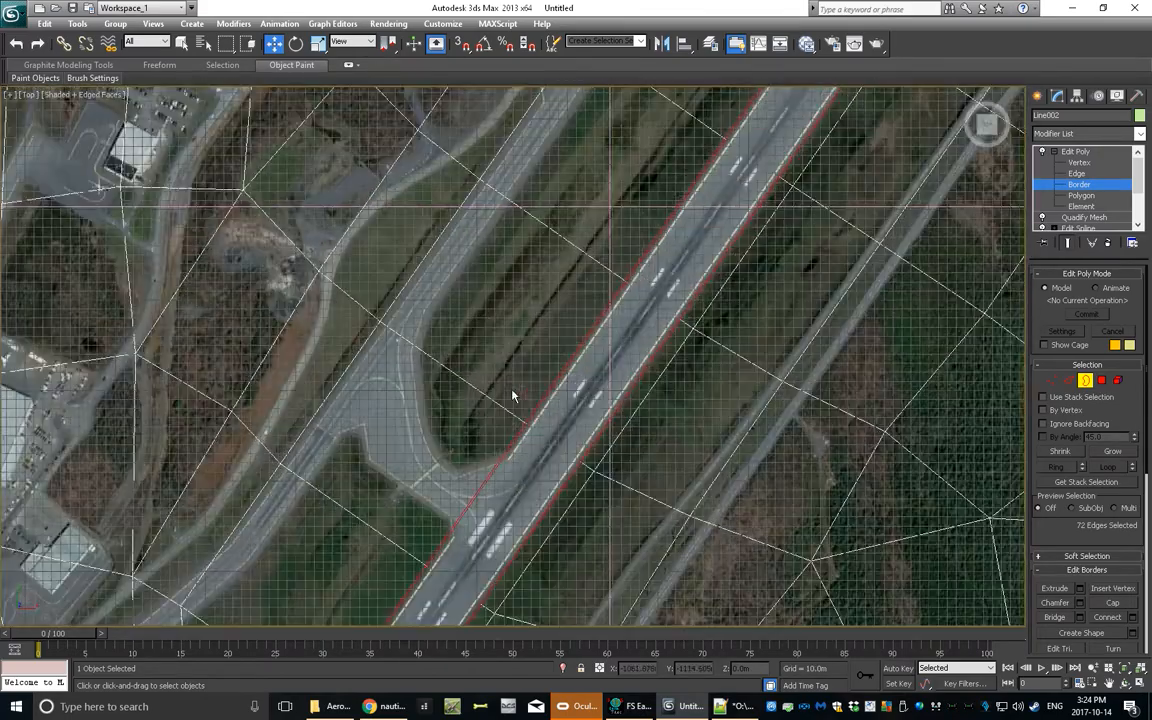
pyautogui.scroll(-5, 483, 297)
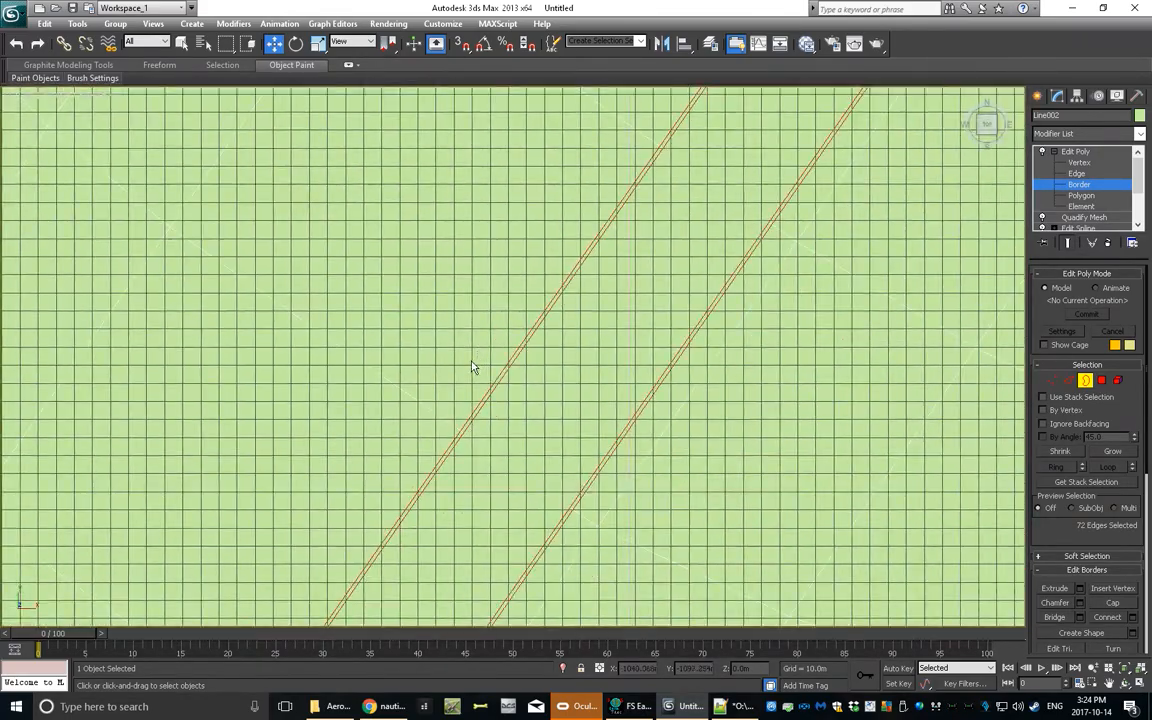
pyautogui.scroll(-3, 560, 300)
pyautogui.scroll(-4, 520, 370)
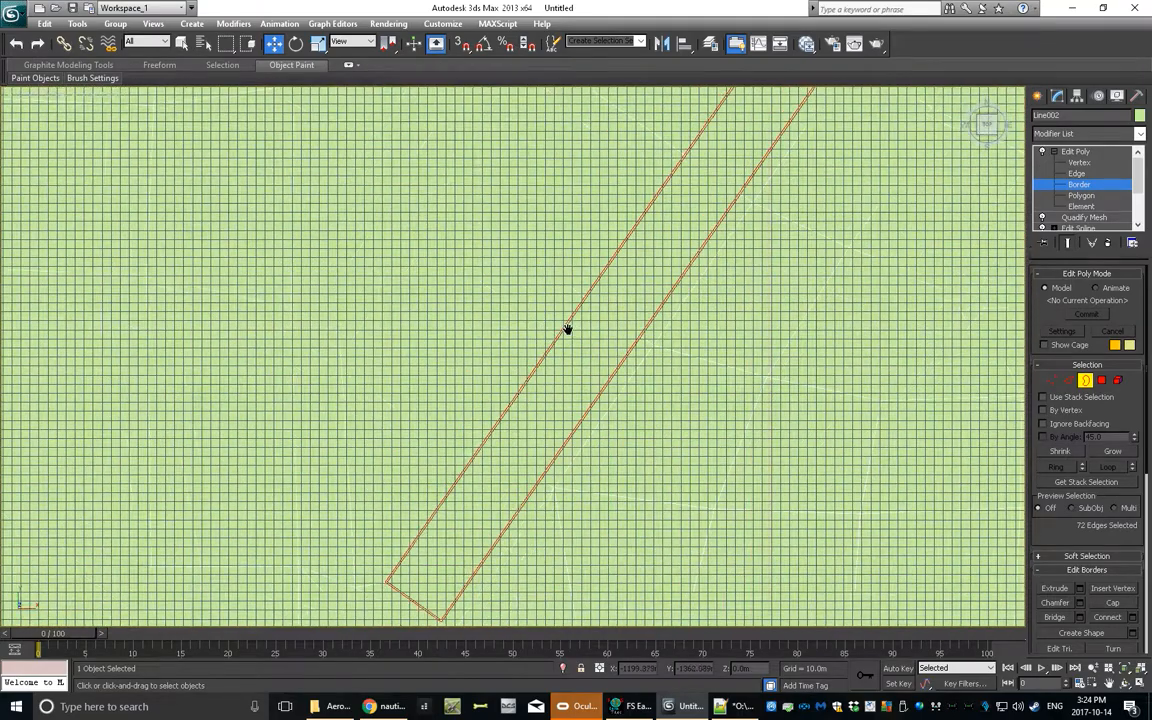
pyautogui.scroll(5, 555, 321)
pyautogui.moveTo(675, 332); pyautogui.dragTo(584, 347, button='middle')
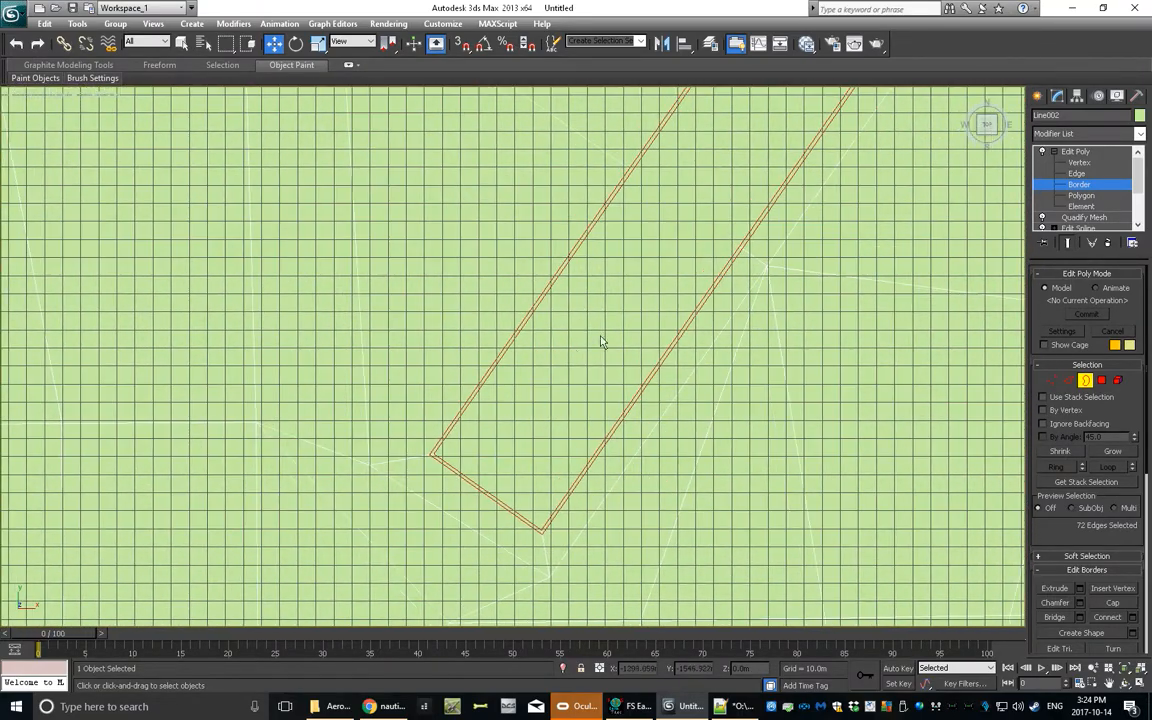
# Switch to Polygon sub-object editing and cut an edge across the runway strip near its southwest end.
pyautogui.click(1082, 196)
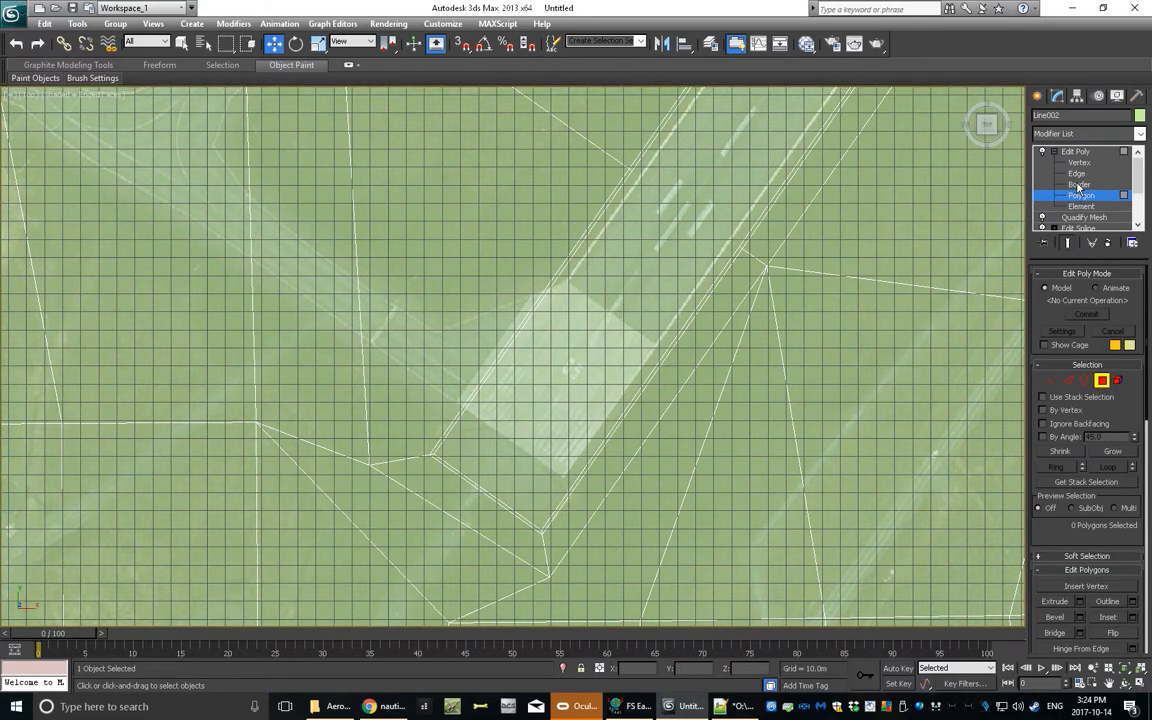
pyautogui.press('3')
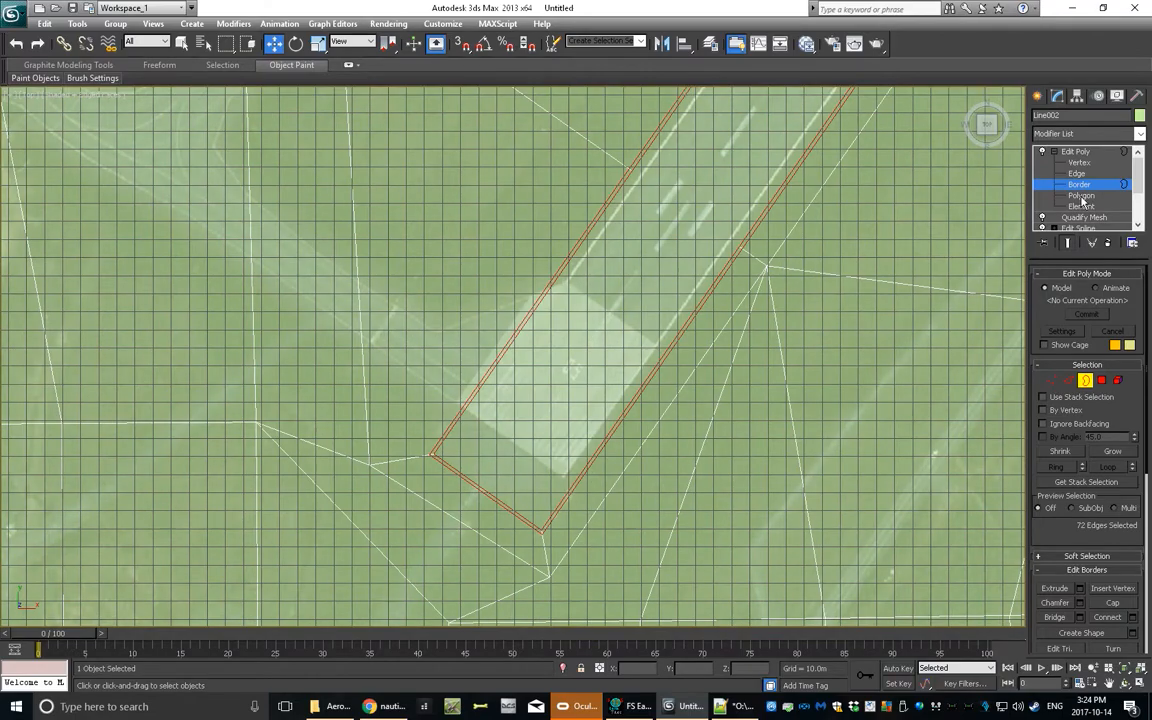
pyautogui.click(1082, 196)
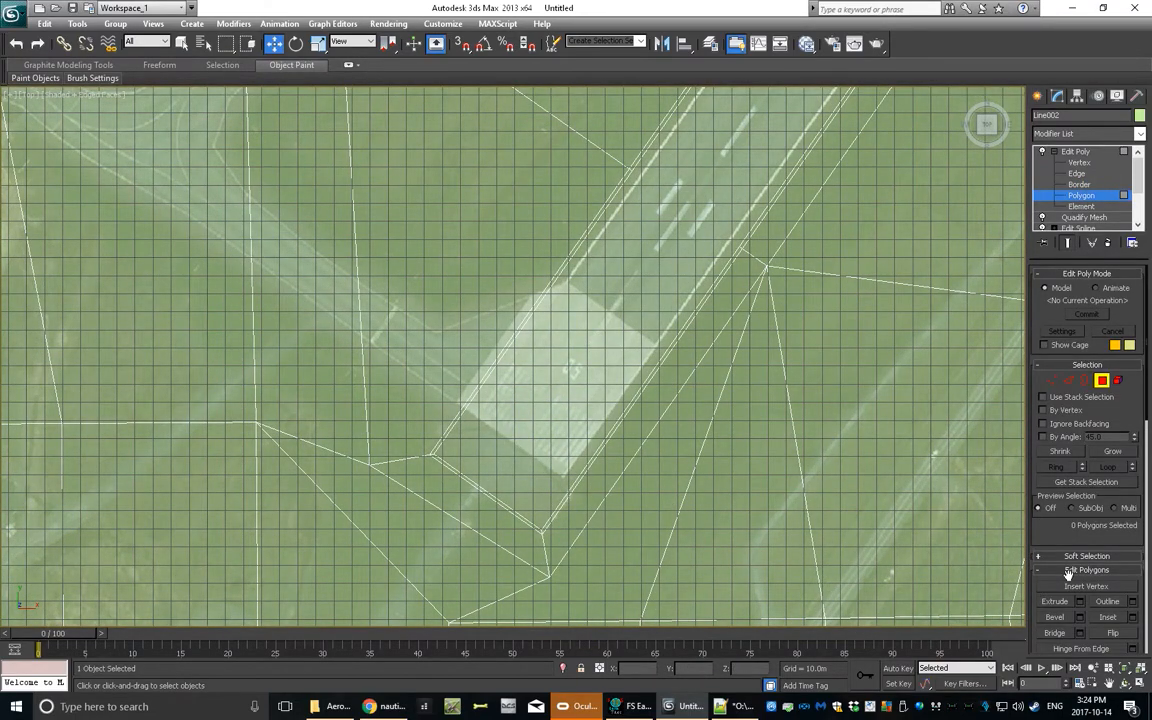
pyautogui.scroll(-5, 1092, 588)
pyautogui.scroll(-5, 1092, 588)
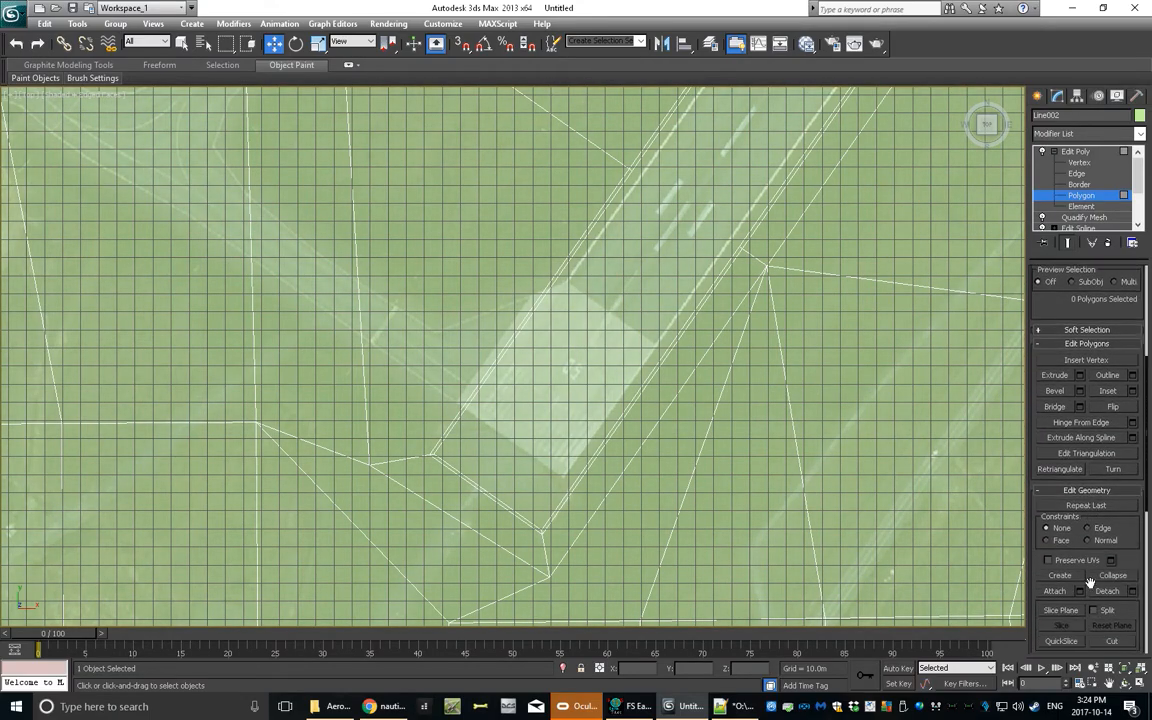
pyautogui.click(1110, 580)
pyautogui.scroll(5, 490, 365)
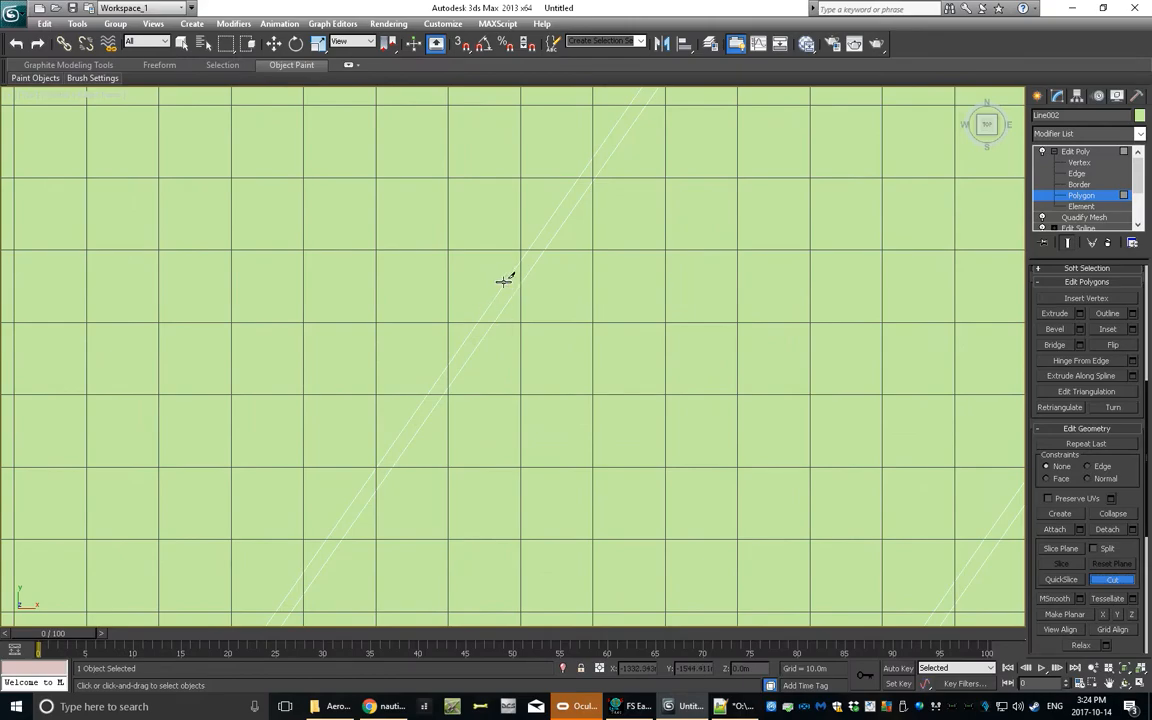
pyautogui.moveTo(614, 380); pyautogui.dragTo(517, 280, button='middle')
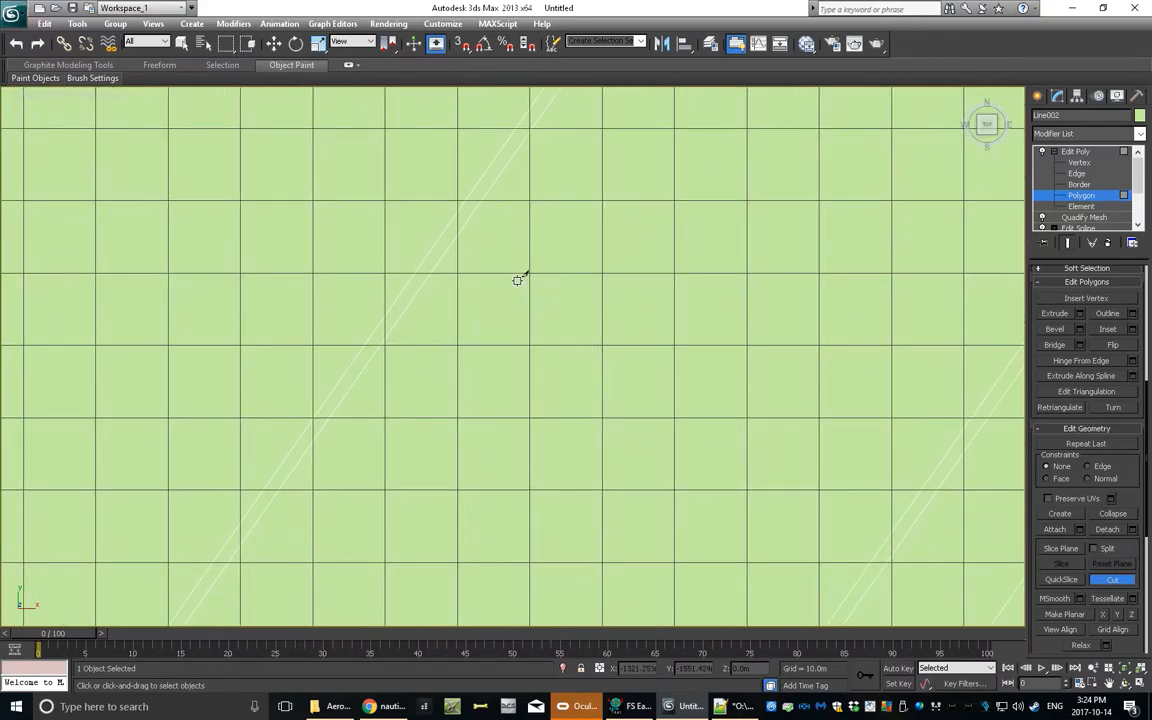
pyautogui.click(449, 226)
pyautogui.click(902, 539)
pyautogui.rightClick(934, 525)
# Cut a second edge across the runway strip, a short distance northeast of the first cut.
pyautogui.scroll(-5, 794, 262)
pyautogui.moveTo(725, 211); pyautogui.dragTo(468, 560, button='middle')
pyautogui.scroll(3, 617, 187)
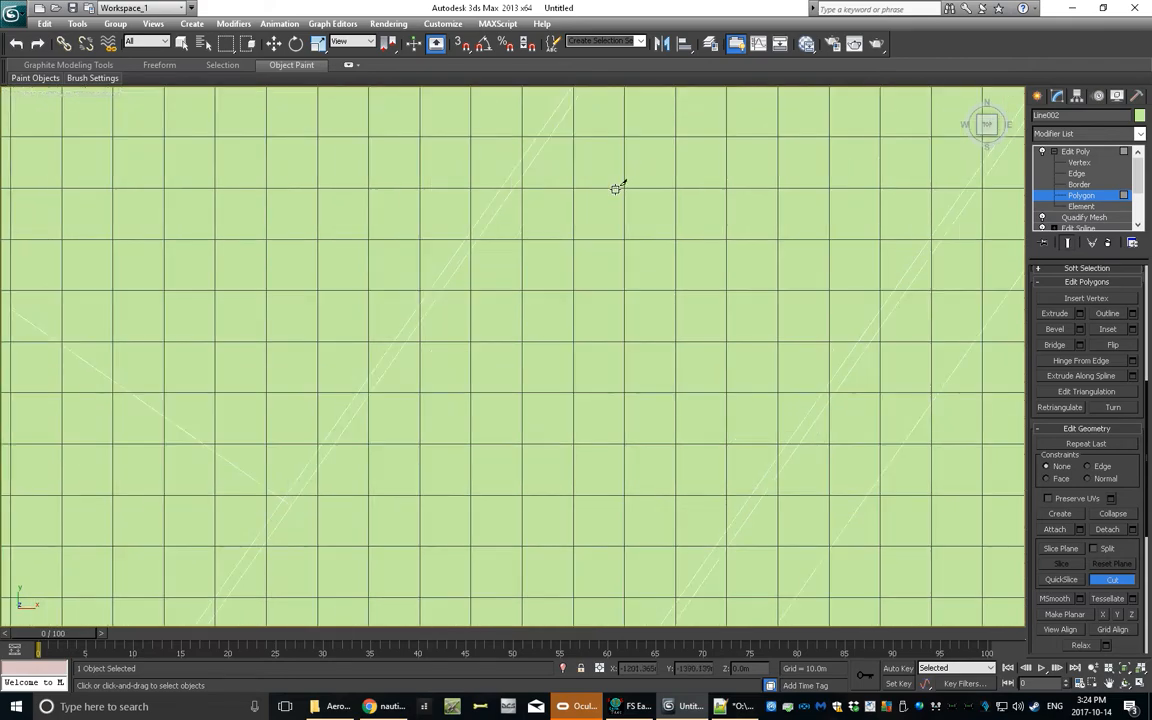
pyautogui.click(522, 157)
pyautogui.click(863, 352)
pyautogui.rightClick(886, 390)
# Cut a third edge across the runway strip, farther northeast and roughly perpendicular to its long borders.
pyautogui.scroll(-5, 804, 272)
pyautogui.scroll(5, 804, 272)
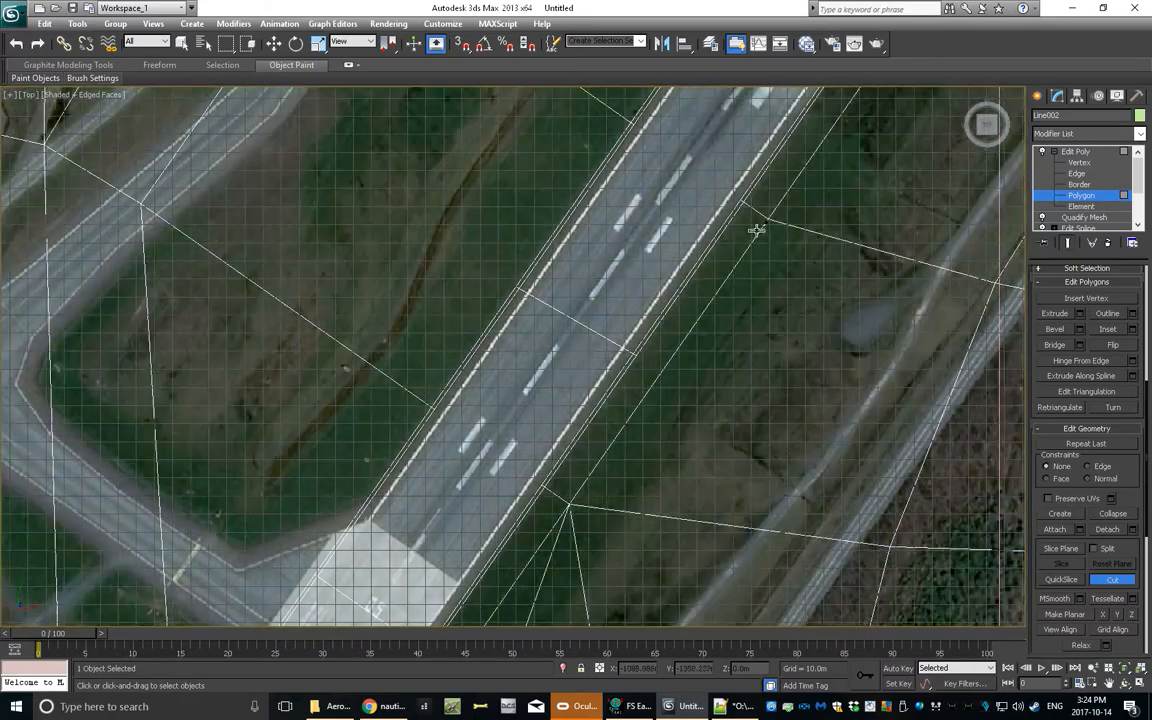
pyautogui.scroll(4, 558, 265)
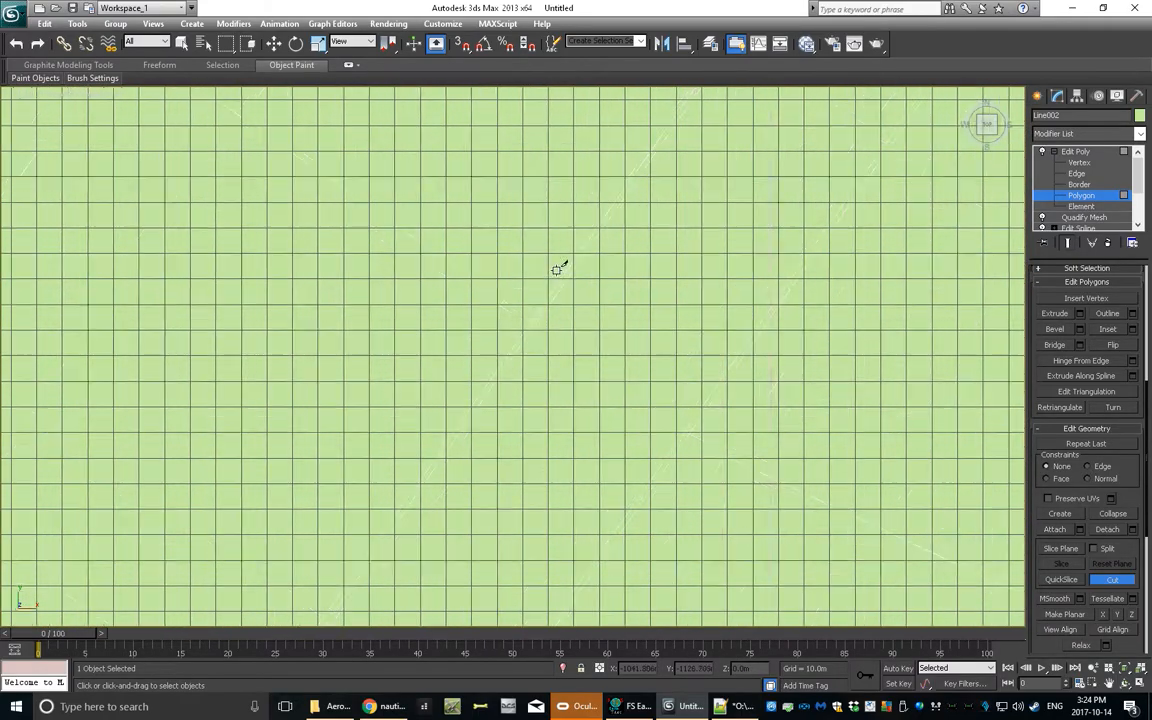
pyautogui.click(567, 265)
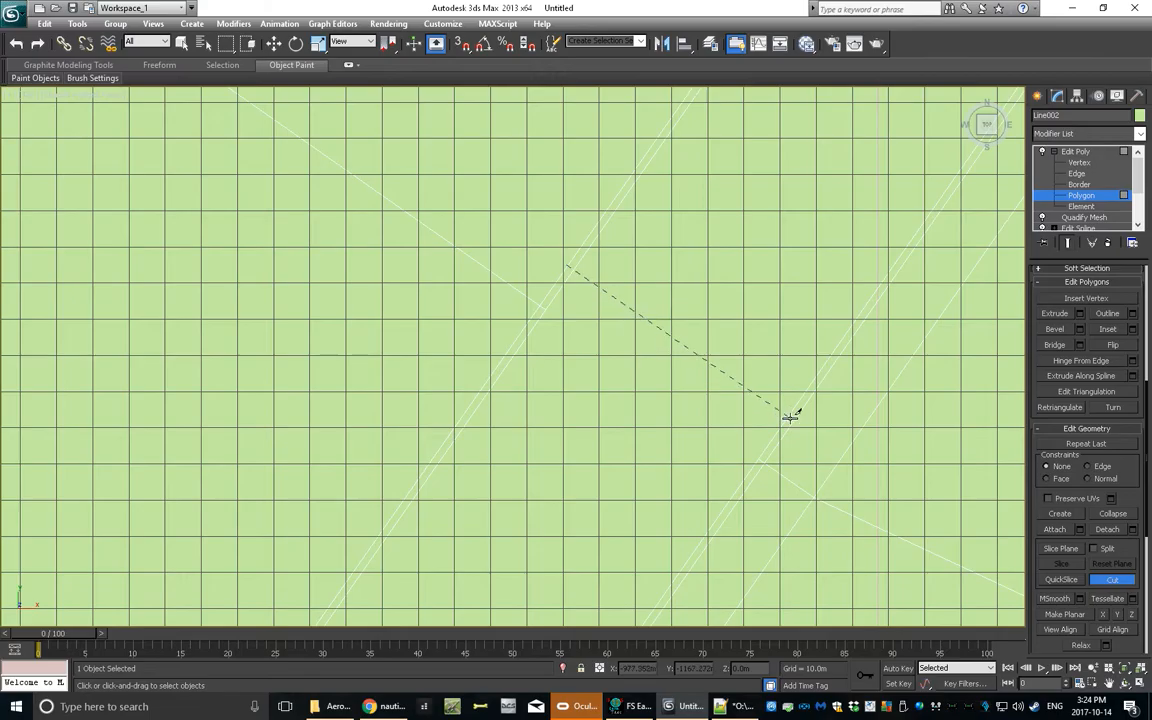
pyautogui.click(797, 418)
pyautogui.rightClick(802, 437)
# Cut a fourth edge across the runway strip from border to border, northeast of the third cut.
pyautogui.scroll(-6, 770, 305)
pyautogui.scroll(10, 711, 286)
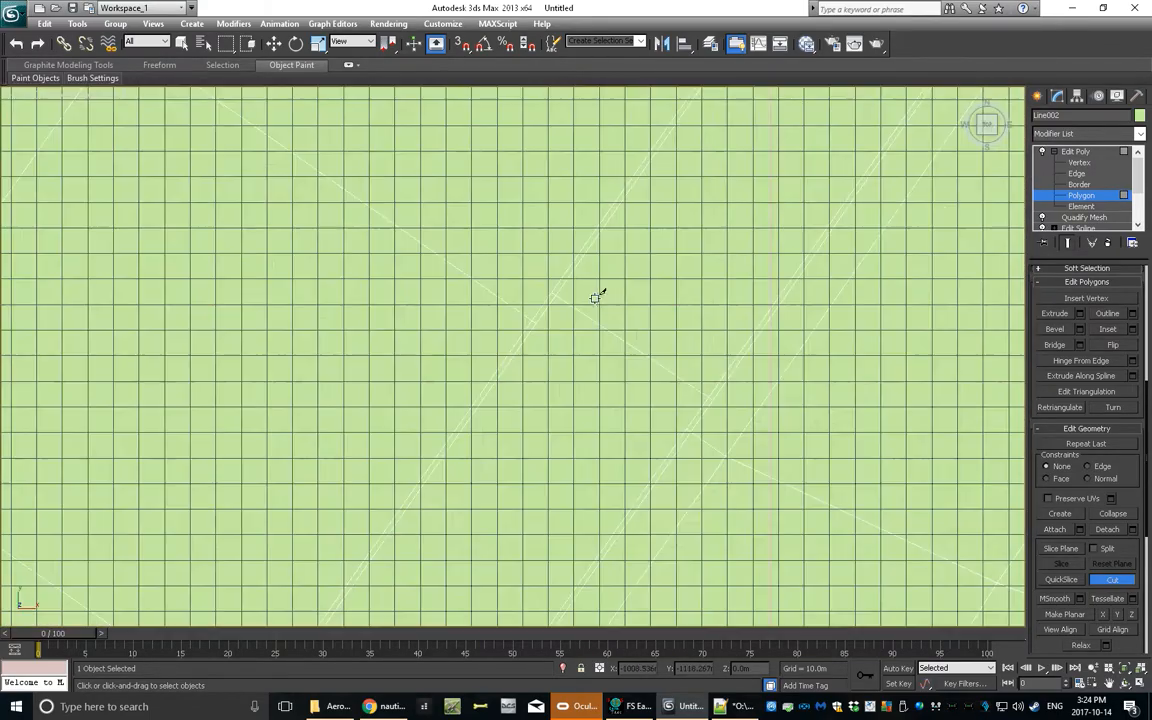
pyautogui.moveTo(746, 226); pyautogui.dragTo(412, 618, button='middle')
pyautogui.moveTo(674, 202); pyautogui.dragTo(565, 409, button='middle')
pyautogui.scroll(4, 595, 236)
pyautogui.scroll(2, 595, 236)
pyautogui.moveTo(596, 254); pyautogui.dragTo(620, 317, button='middle')
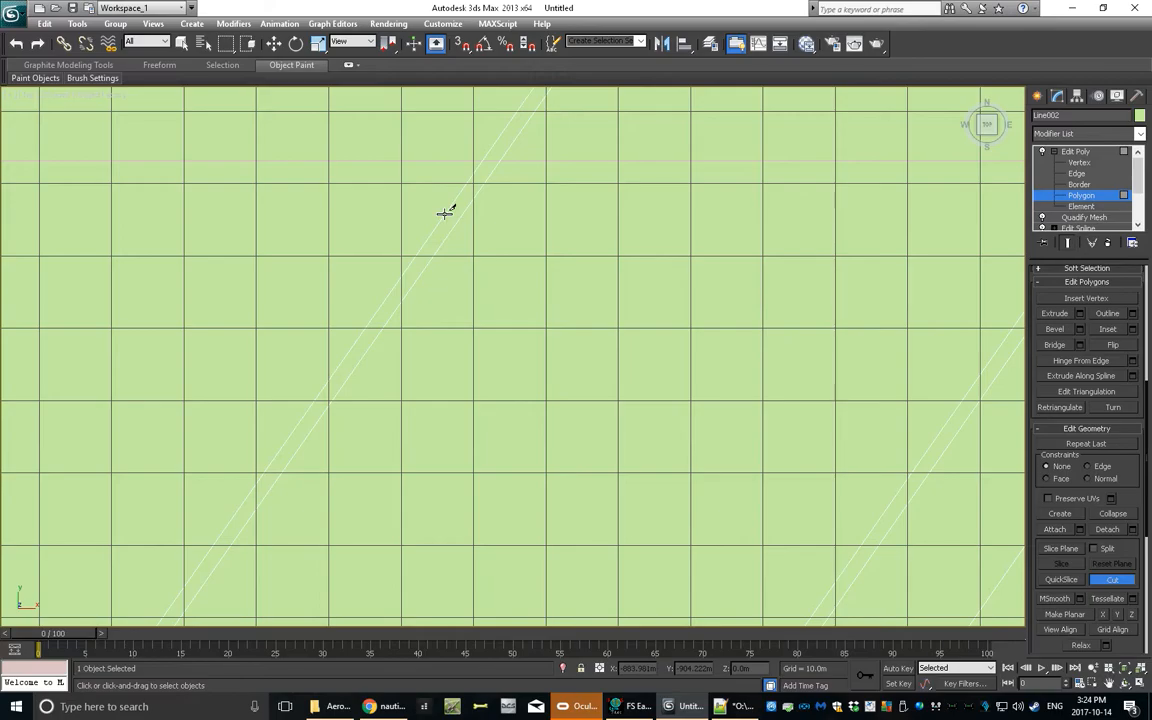
pyautogui.click(901, 513)
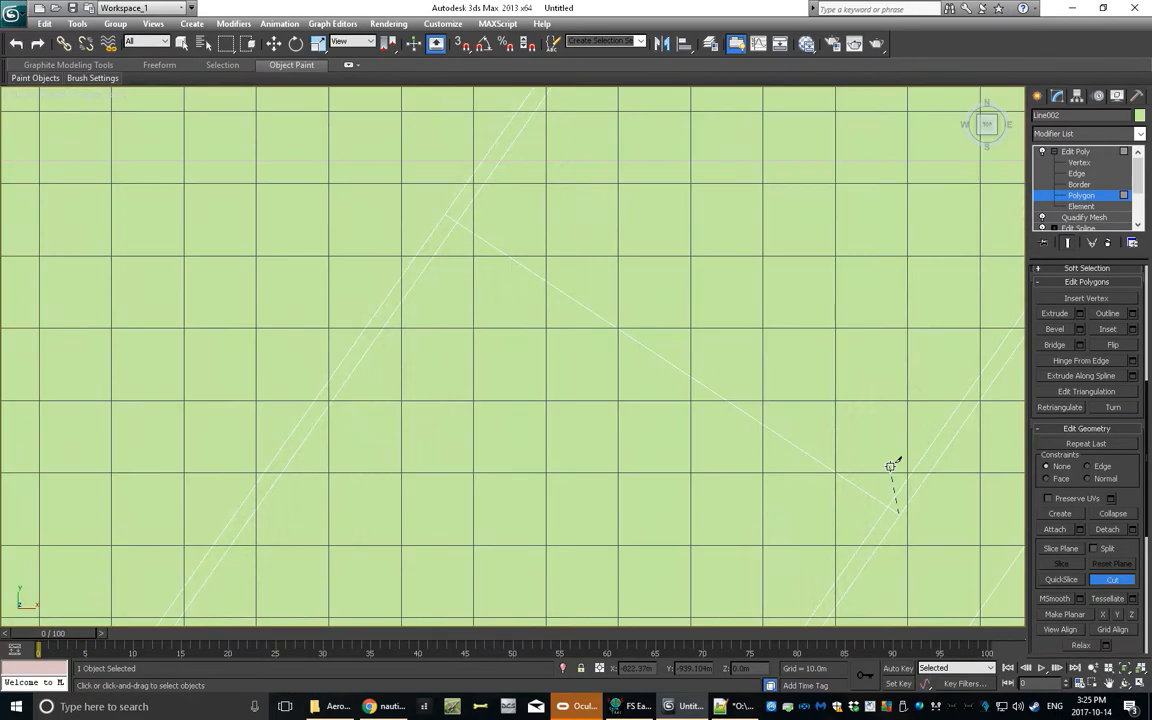
# Cut a fifth edge across the runway strip beside the curved taxiway junction.
pyautogui.scroll(-5, 893, 463)
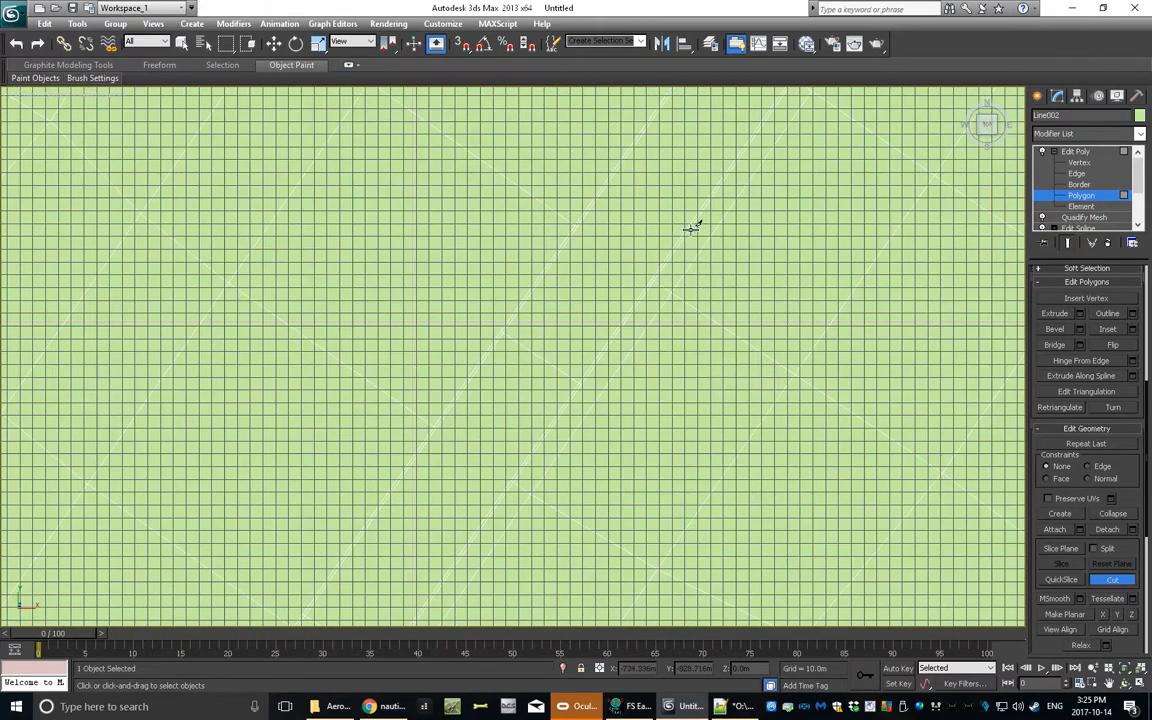
pyautogui.scroll(3, 609, 391)
pyautogui.scroll(2, 640, 195)
pyautogui.moveTo(752, 257); pyautogui.dragTo(545, 204, button='middle')
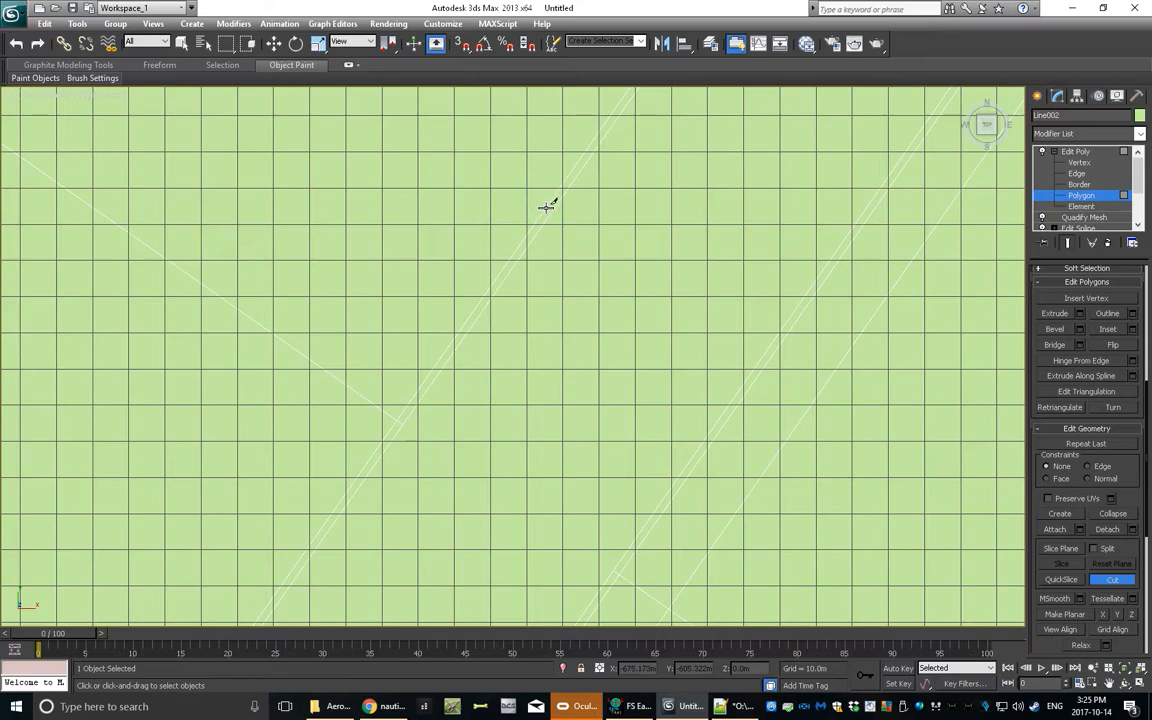
pyautogui.click(545, 208)
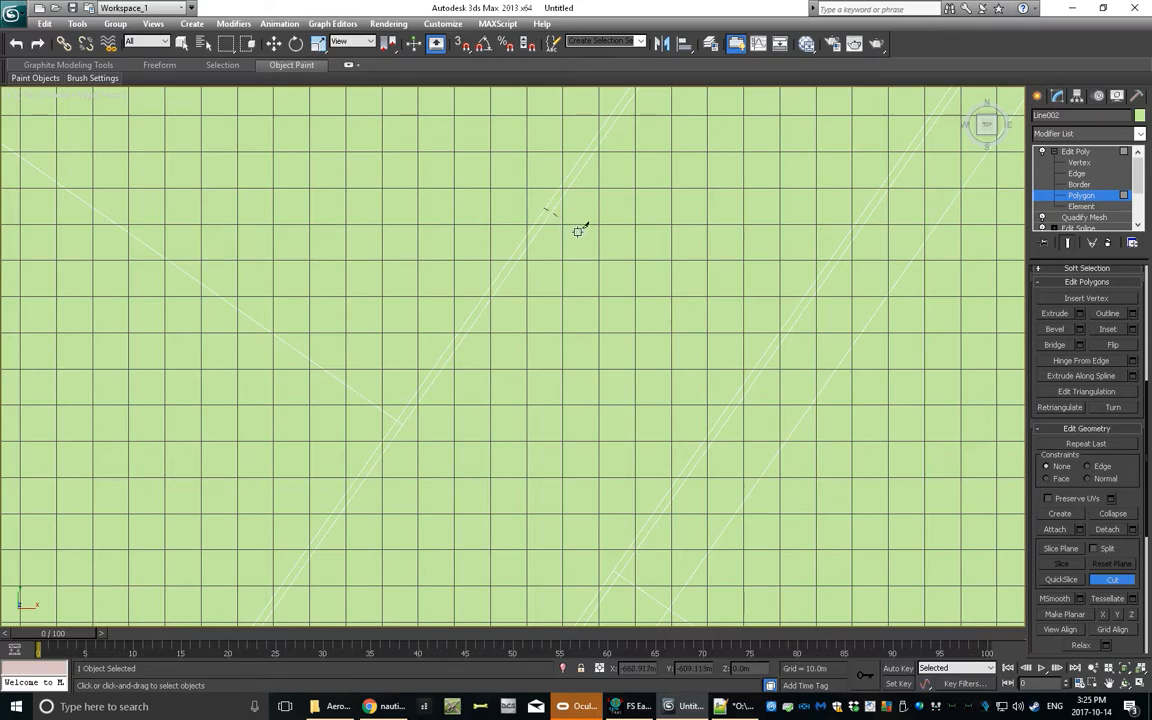
pyautogui.click(773, 351)
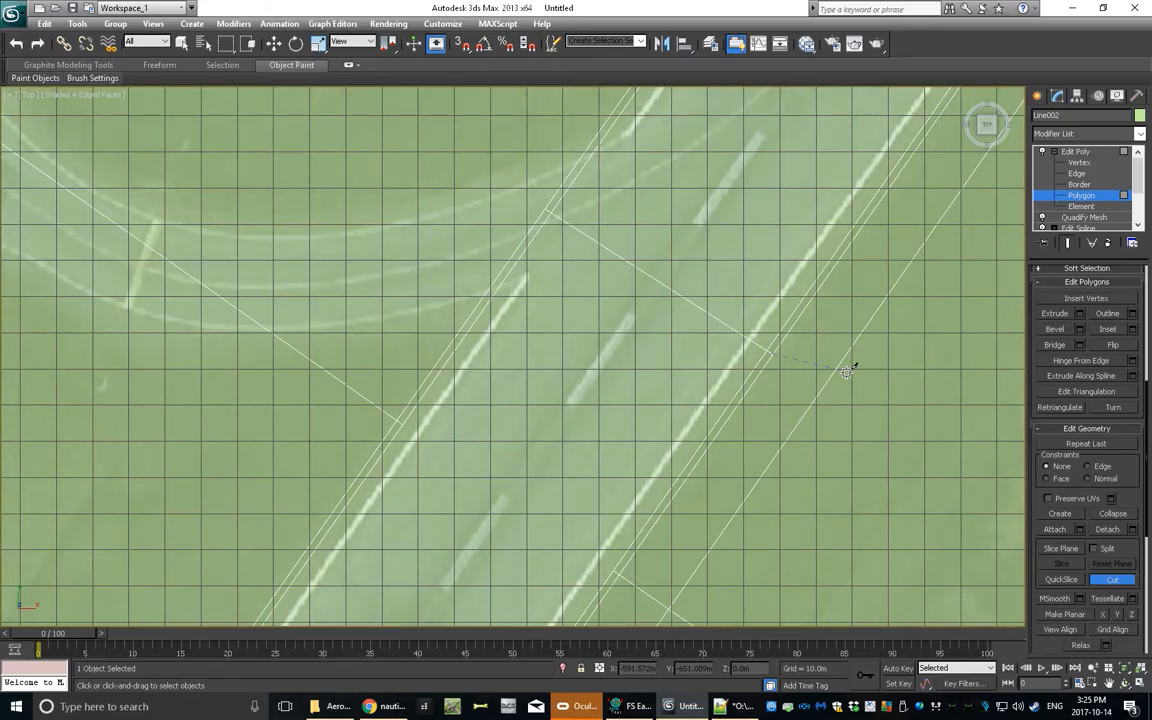
pyautogui.rightClick(847, 371)
# Cut a sixth and a seventh edge across the middle part of the runway strip, continuing northeast.
pyautogui.scroll(-4, 732, 254)
pyautogui.moveTo(738, 236); pyautogui.dragTo(627, 375, button='middle')
pyautogui.scroll(3, 633, 247)
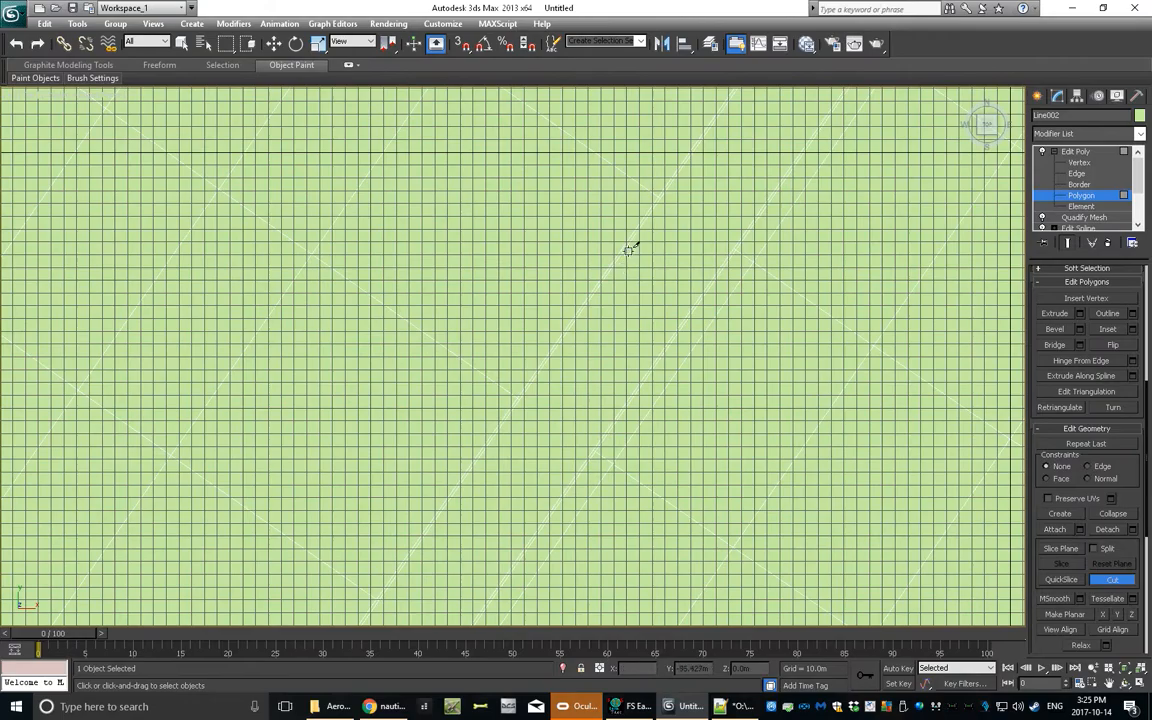
pyautogui.click(676, 272)
pyautogui.click(880, 416)
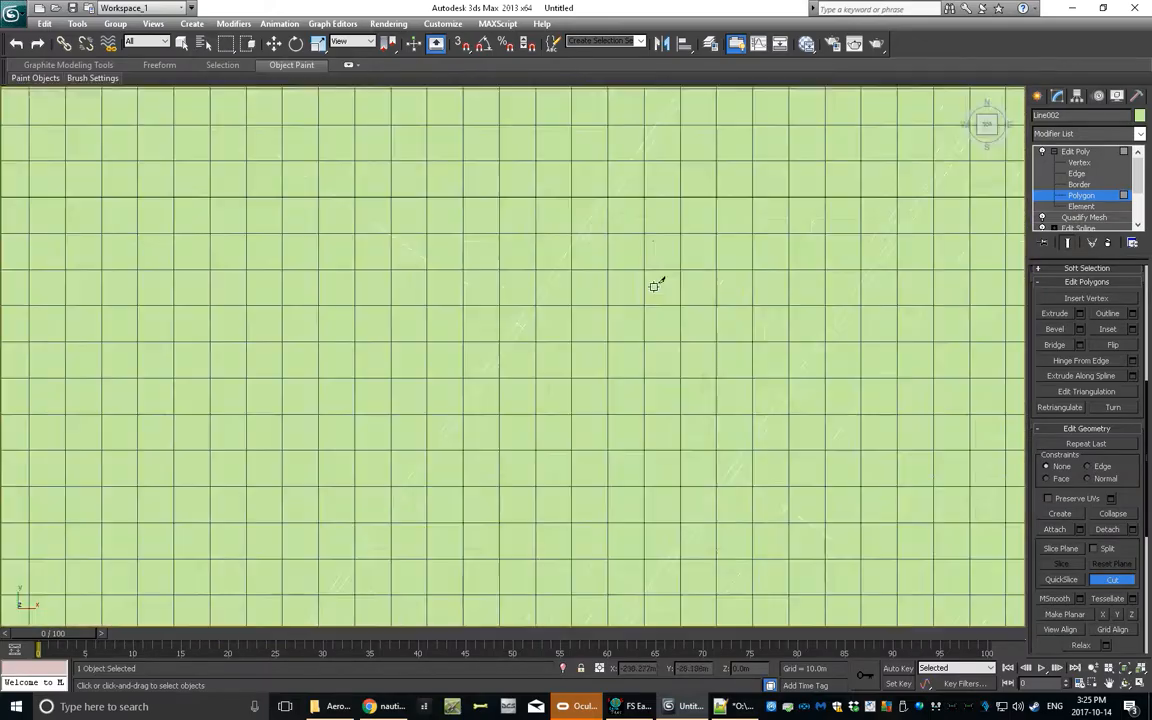
pyautogui.scroll(-3, 654, 286)
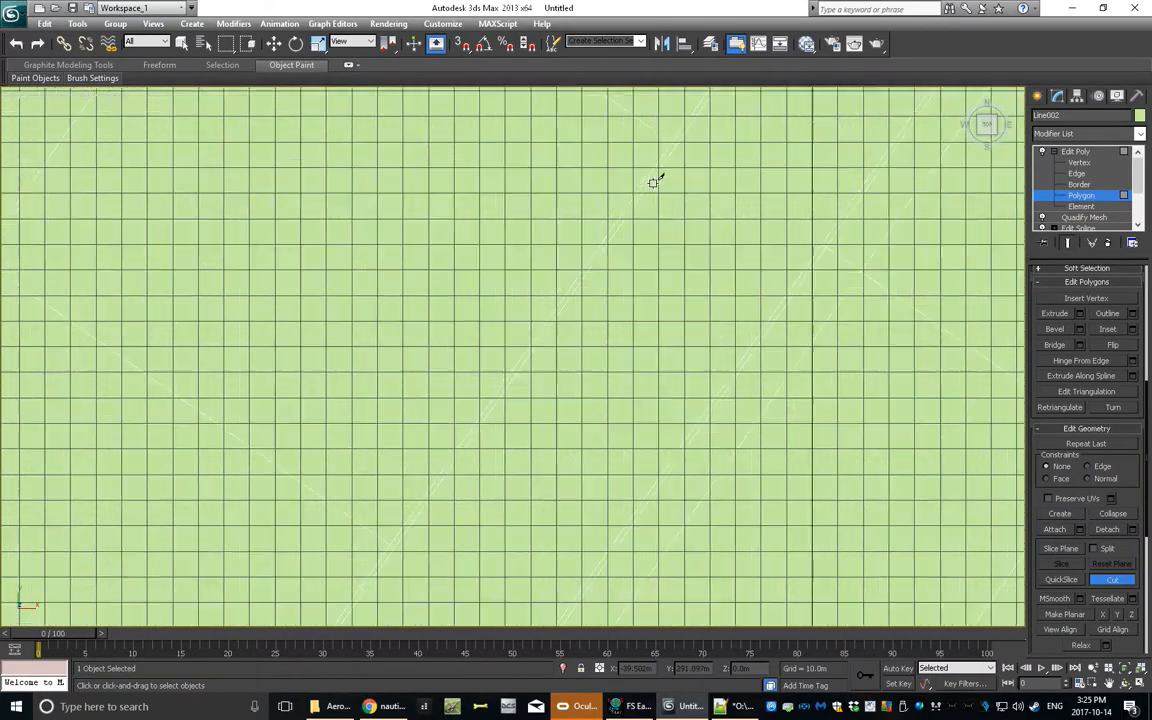
pyautogui.scroll(2, 654, 182)
pyautogui.click(649, 180)
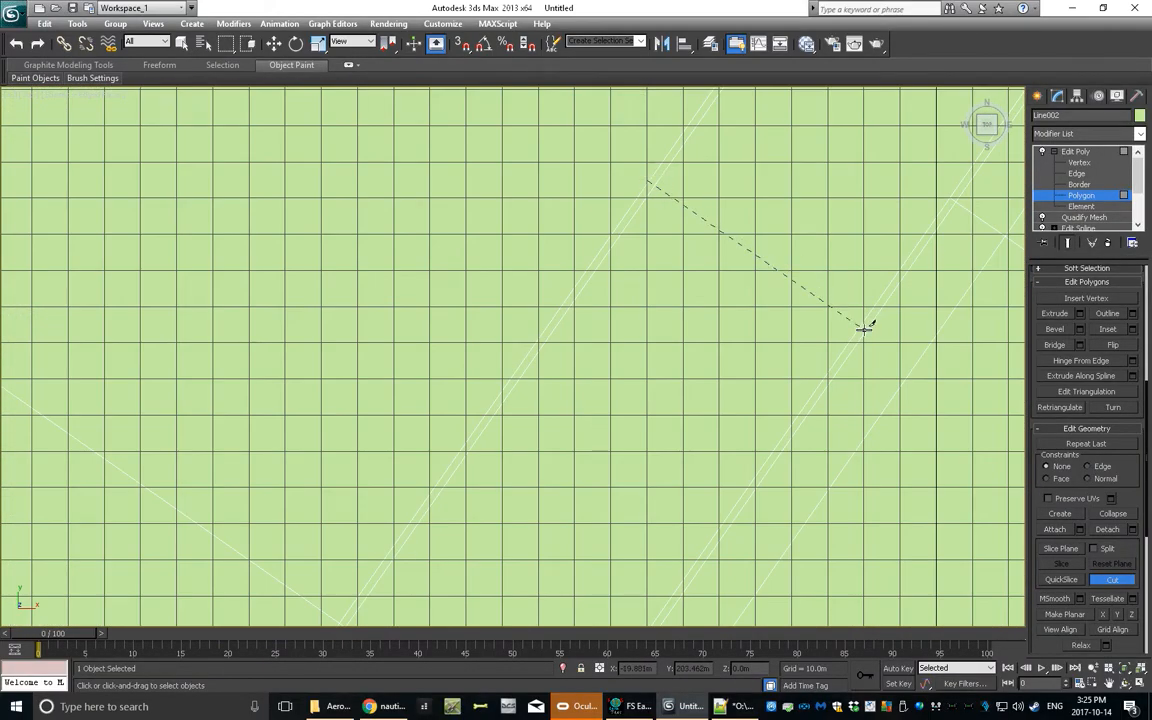
# Cut an eighth edge across the northeastern part of the runway strip and leave the Cut tool.
pyautogui.scroll(-4, 836, 267)
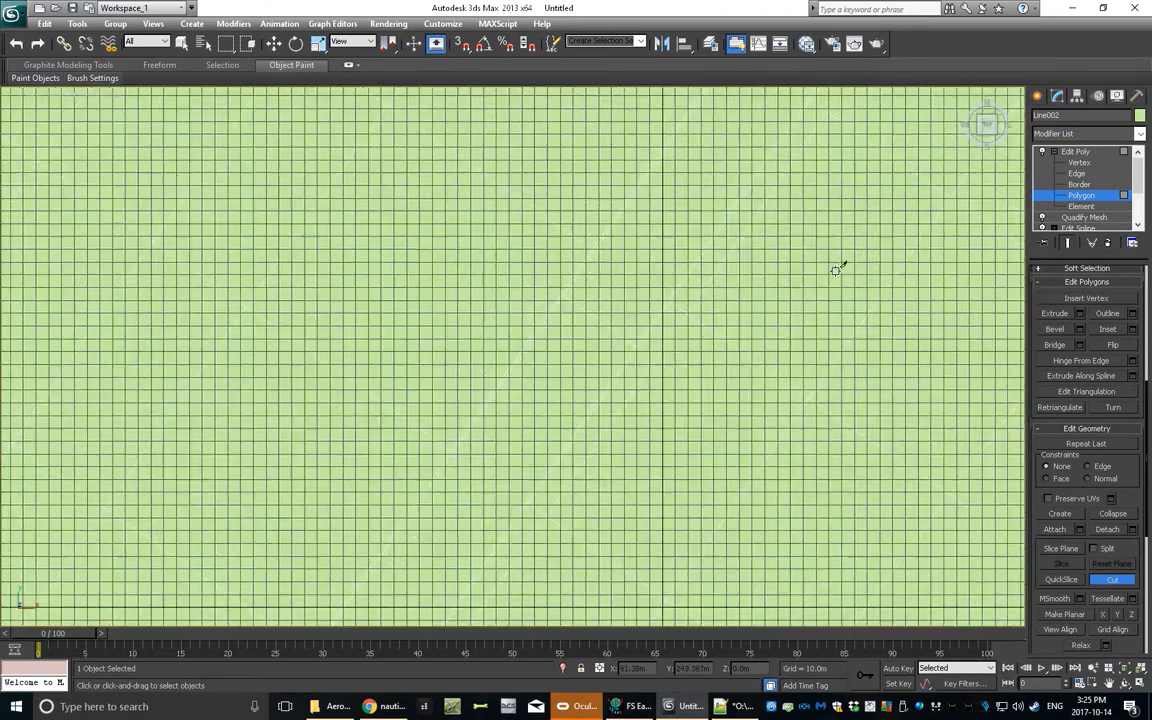
pyautogui.moveTo(780, 188); pyautogui.dragTo(562, 517, button='middle')
pyautogui.moveTo(733, 231); pyautogui.dragTo(602, 268, button='middle')
pyautogui.scroll(4, 597, 250)
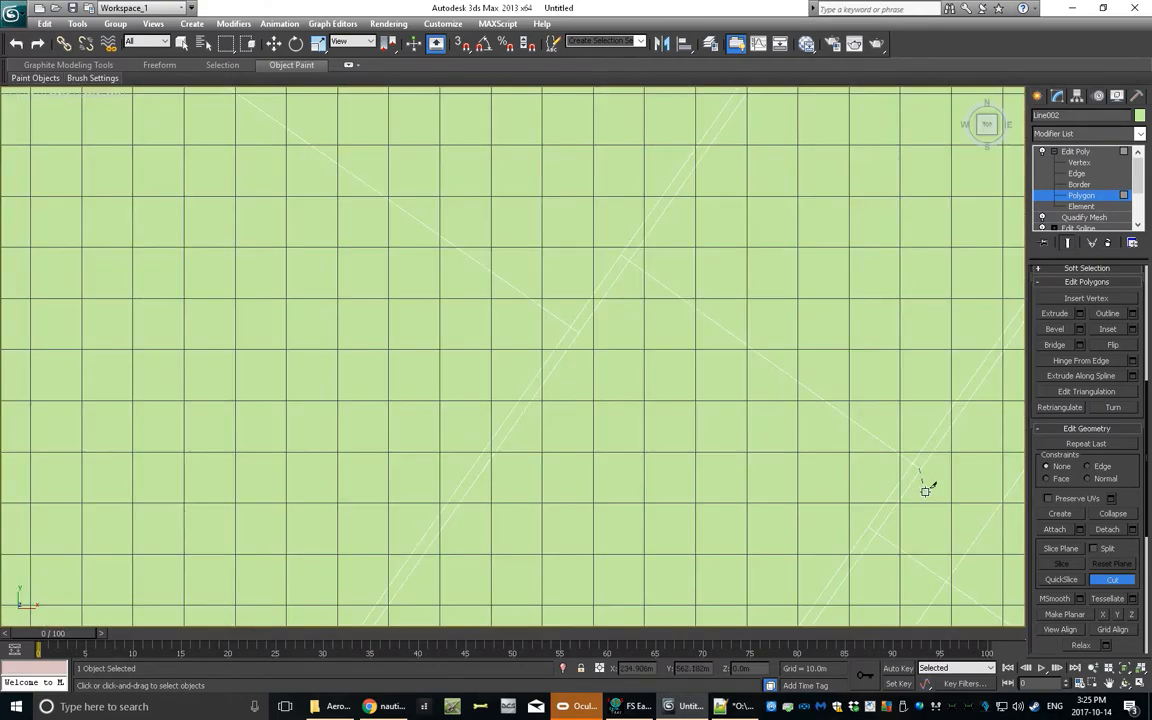
pyautogui.scroll(-8, 916, 474)
pyautogui.scroll(-3, 705, 348)
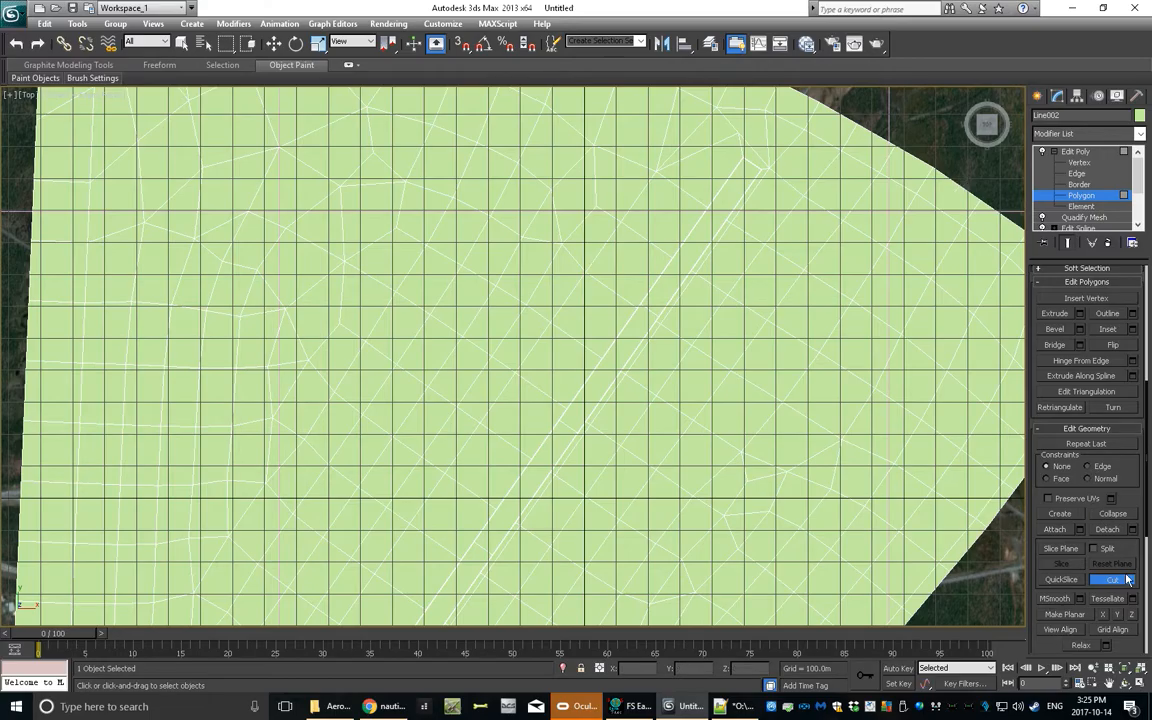
pyautogui.click(1117, 581)
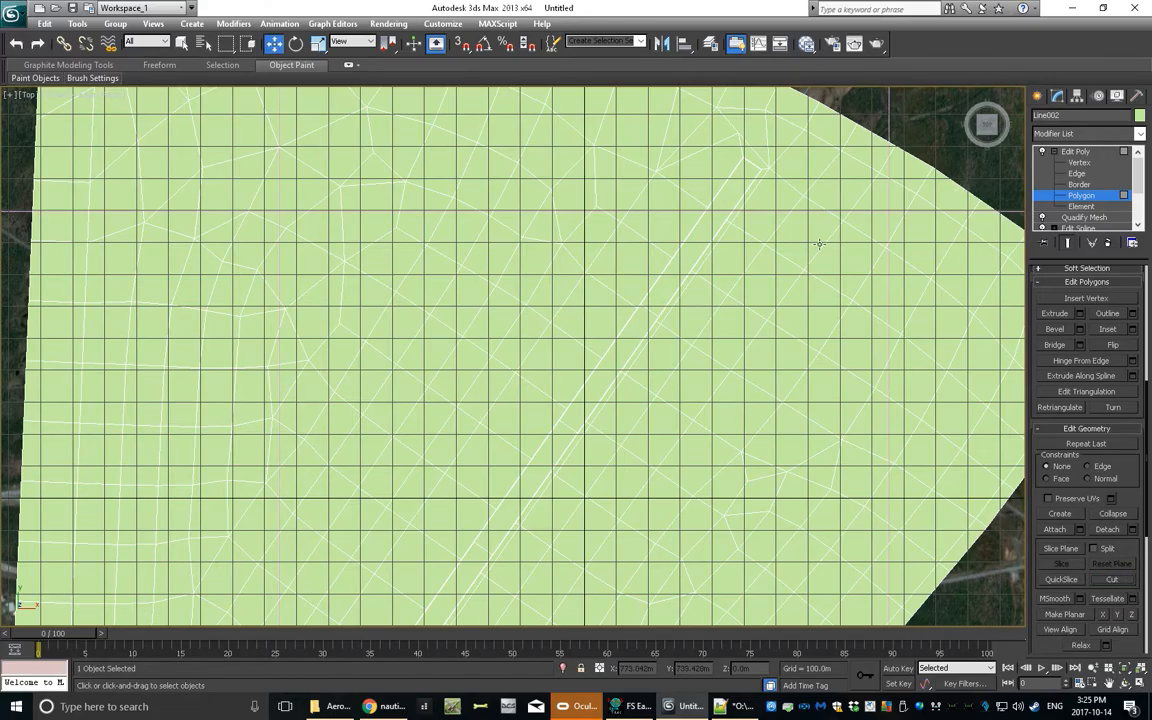
# Select all nine runway polygons together, from the northeast end to the southwest end.
pyautogui.click(720, 204)
pyautogui.keyDown('ctrl'); pyautogui.click(641, 327); pyautogui.keyUp('ctrl')
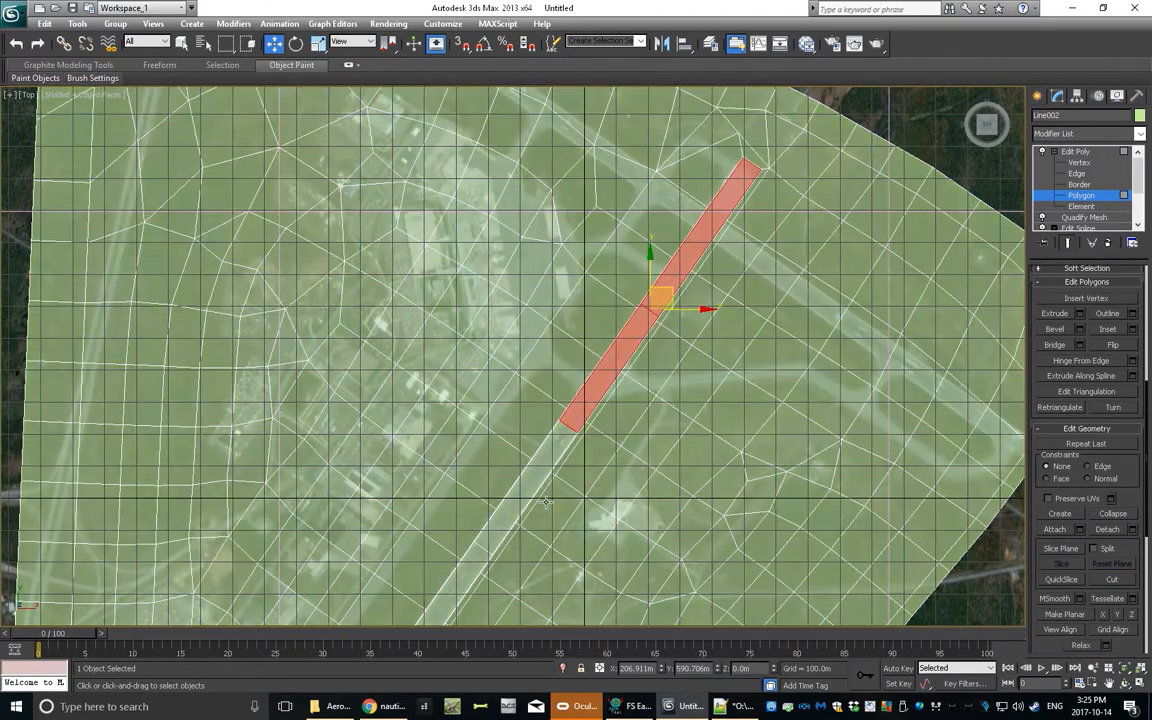
pyautogui.moveTo(546, 492); pyautogui.dragTo(679, 261, button='middle')
pyautogui.keyDown('ctrl'); pyautogui.click(656, 267); pyautogui.keyUp('ctrl')
pyautogui.keyDown('ctrl'); pyautogui.click(568, 388); pyautogui.keyUp('ctrl')
pyautogui.keyDown('ctrl'); pyautogui.click(499, 488); pyautogui.keyUp('ctrl')
pyautogui.moveTo(551, 477); pyautogui.dragTo(762, 217, button='middle')
pyautogui.keyDown('ctrl'); pyautogui.click(623, 339); pyautogui.keyUp('ctrl')
pyautogui.keyDown('ctrl'); pyautogui.click(575, 415); pyautogui.keyUp('ctrl')
pyautogui.keyDown('ctrl'); pyautogui.click(525, 482); pyautogui.keyUp('ctrl')
pyautogui.keyDown('ctrl'); pyautogui.click(500, 522); pyautogui.keyUp('ctrl')
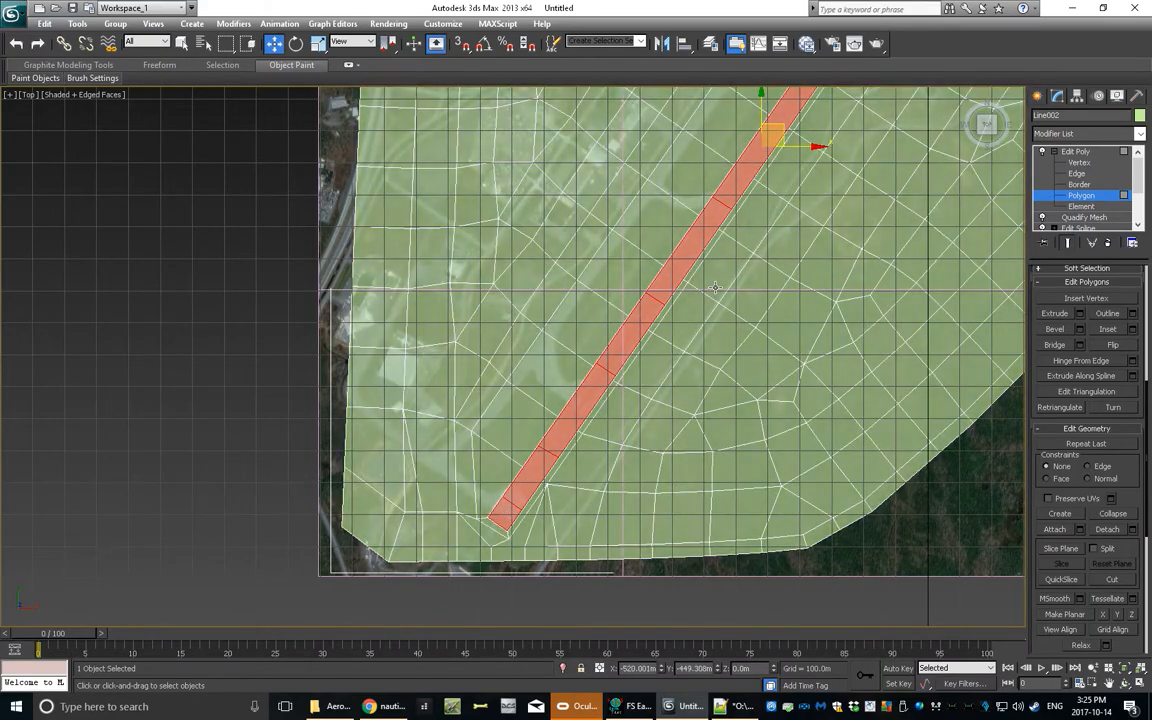
# Grow the runway polygon selection once so it also includes the narrow chamfered strip around the runway.
pyautogui.scroll(-3, 712, 287)
pyautogui.moveTo(712, 273); pyautogui.dragTo(694, 333, button='middle')
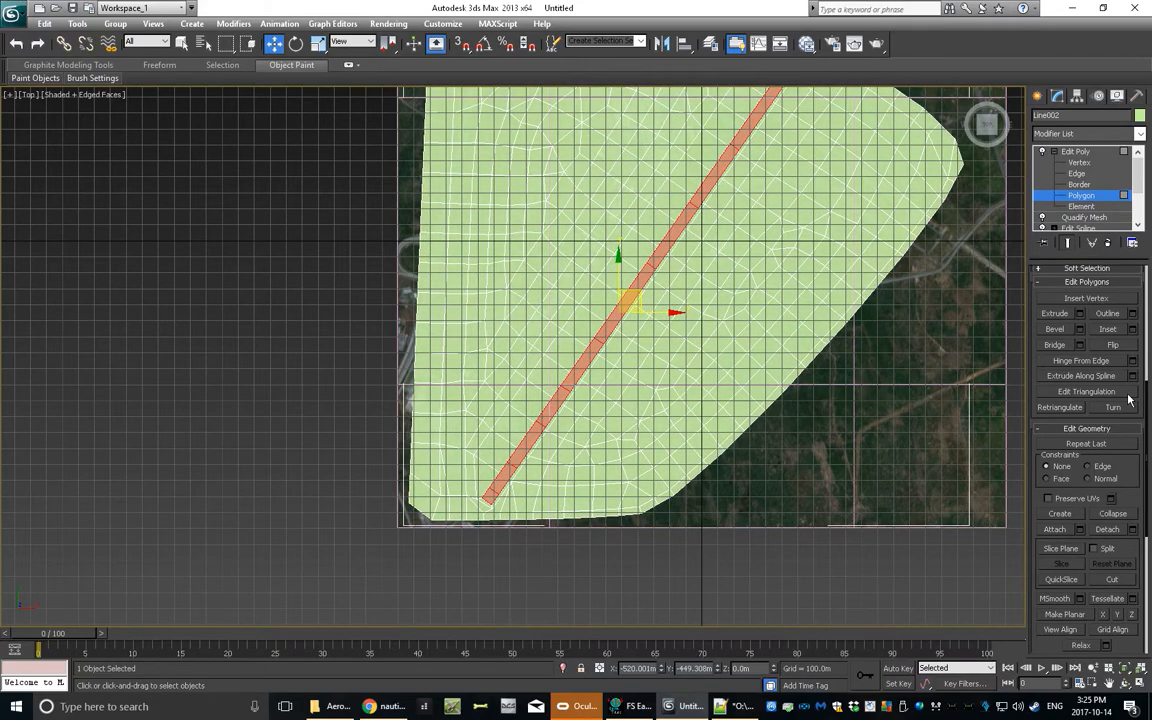
pyautogui.scroll(5, 1073, 337)
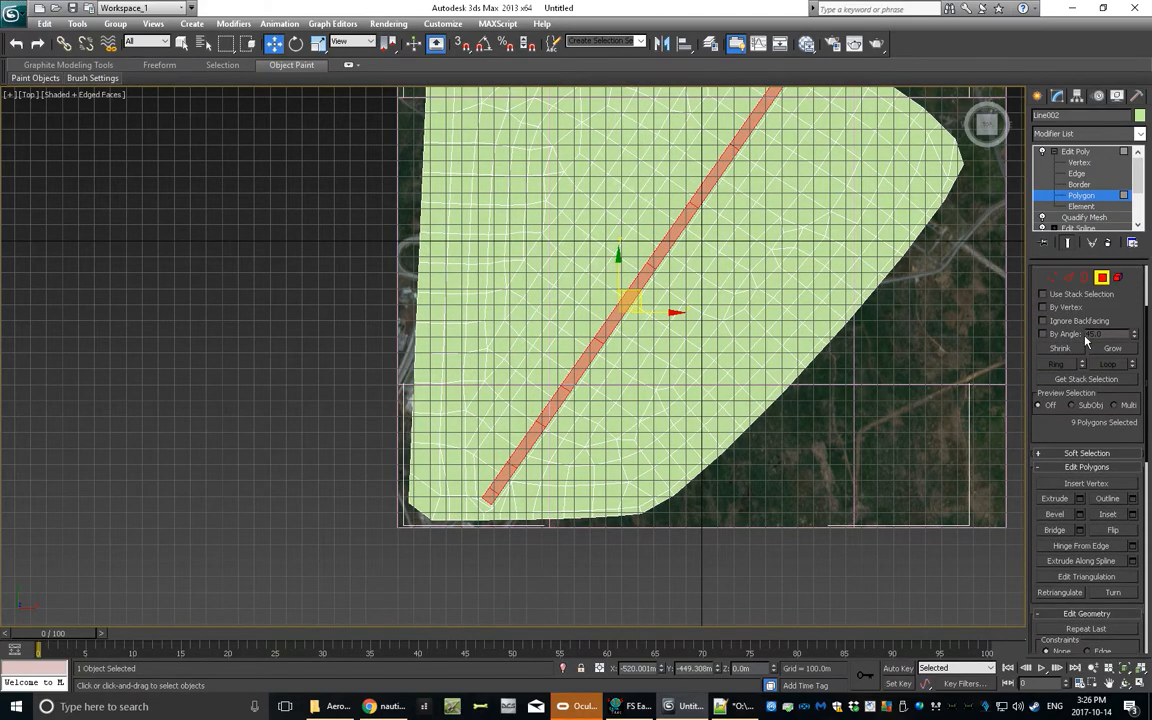
pyautogui.click(1110, 348)
pyautogui.scroll(6, 752, 420)
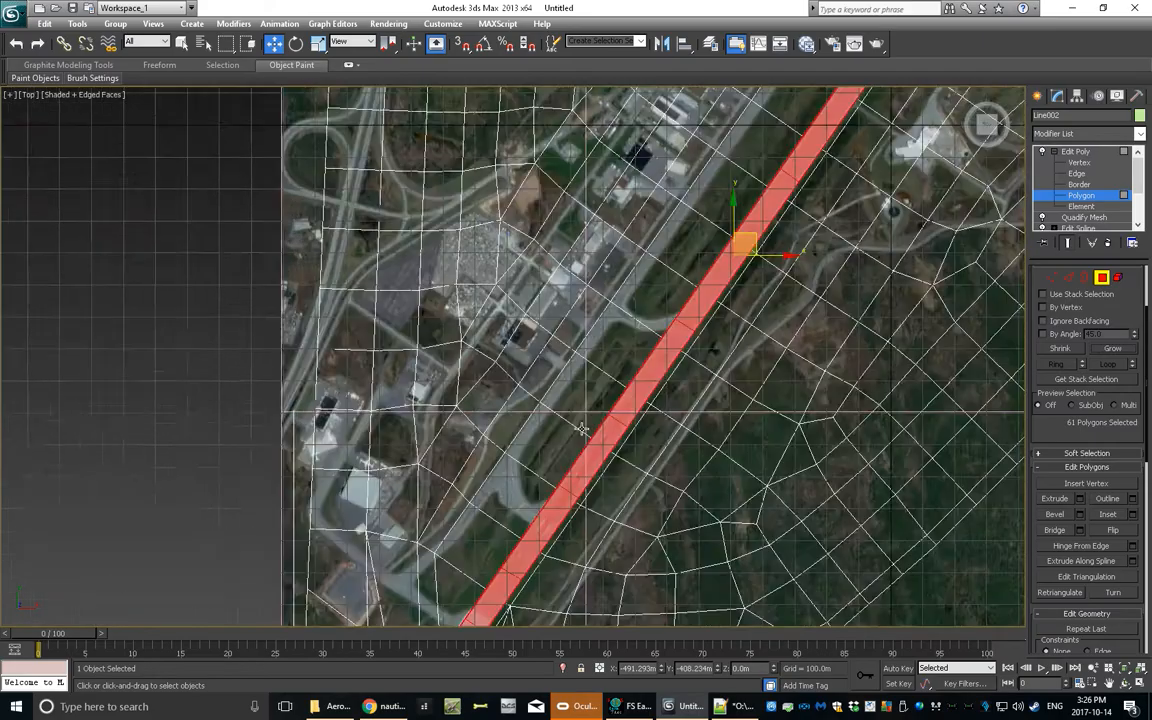
pyautogui.moveTo(780, 421); pyautogui.dragTo(565, 150, button='middle')
pyautogui.scroll(7, 386, 350)
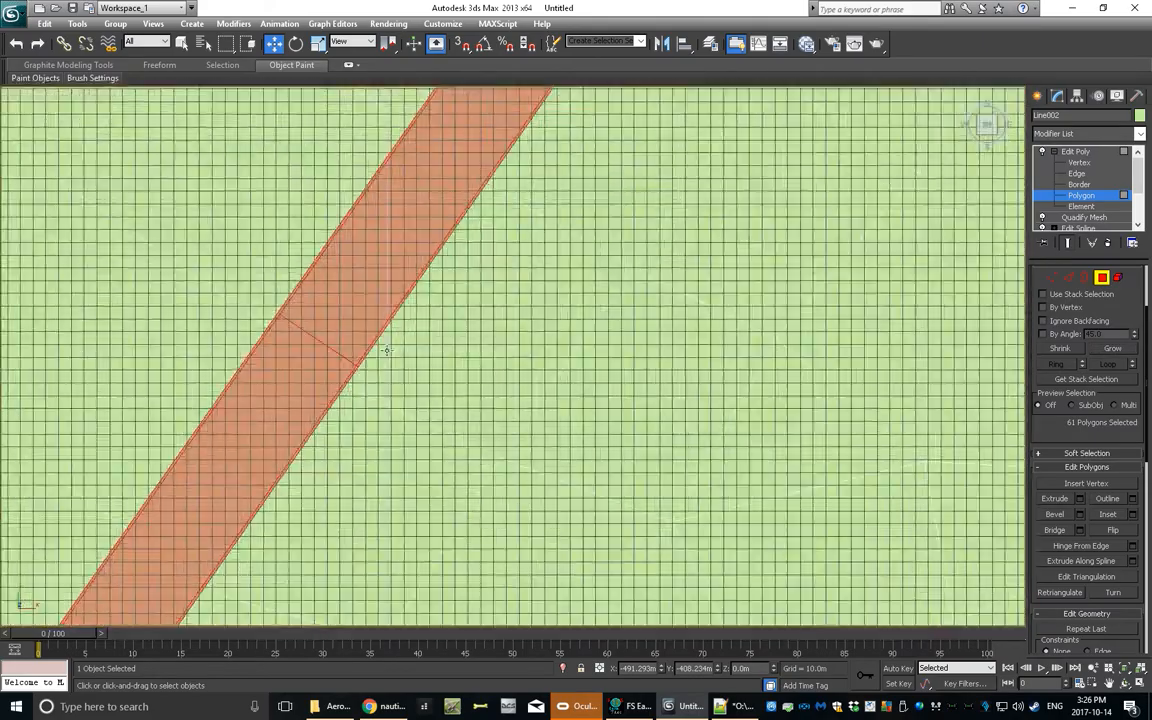
# Assign material ID 2 to the selected runway polygons.
pyautogui.scroll(-8, 312, 303)
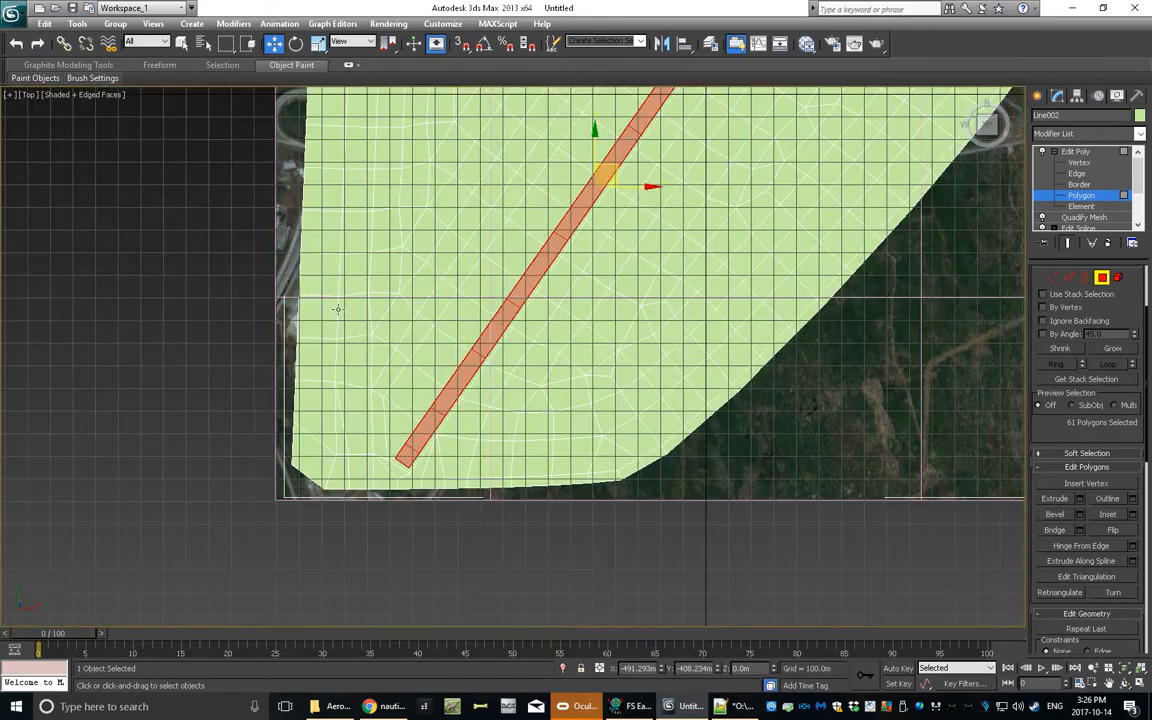
pyautogui.scroll(-8, 1049, 467)
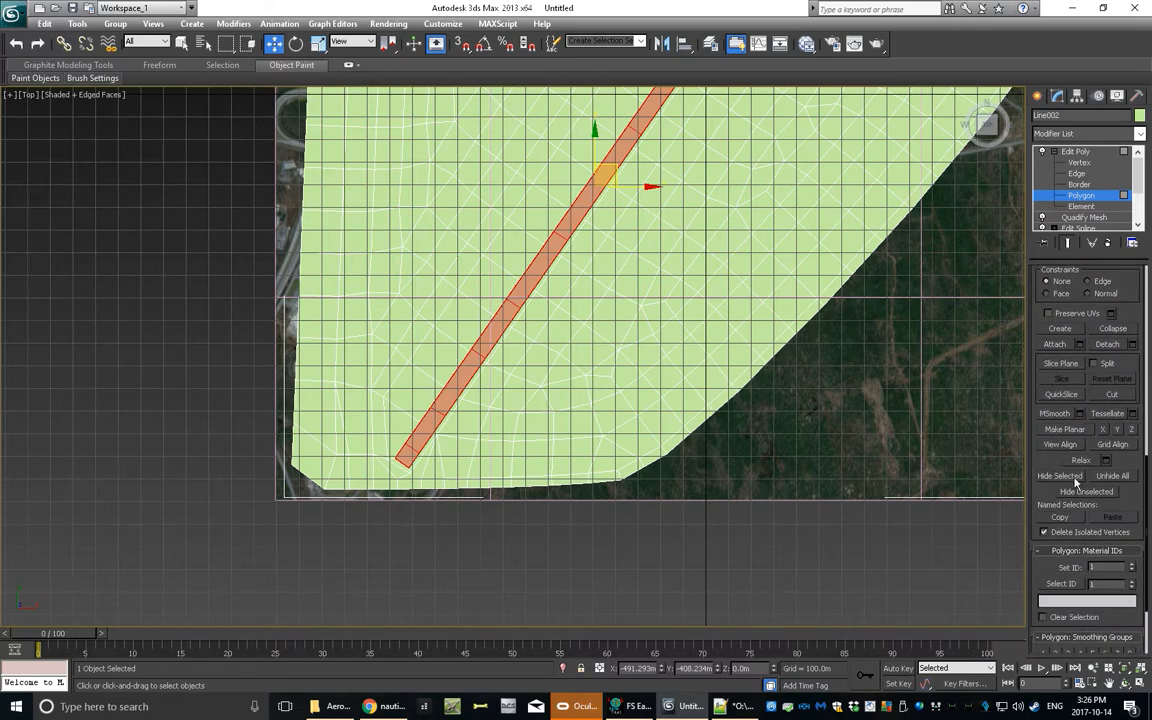
pyautogui.click(1133, 565)
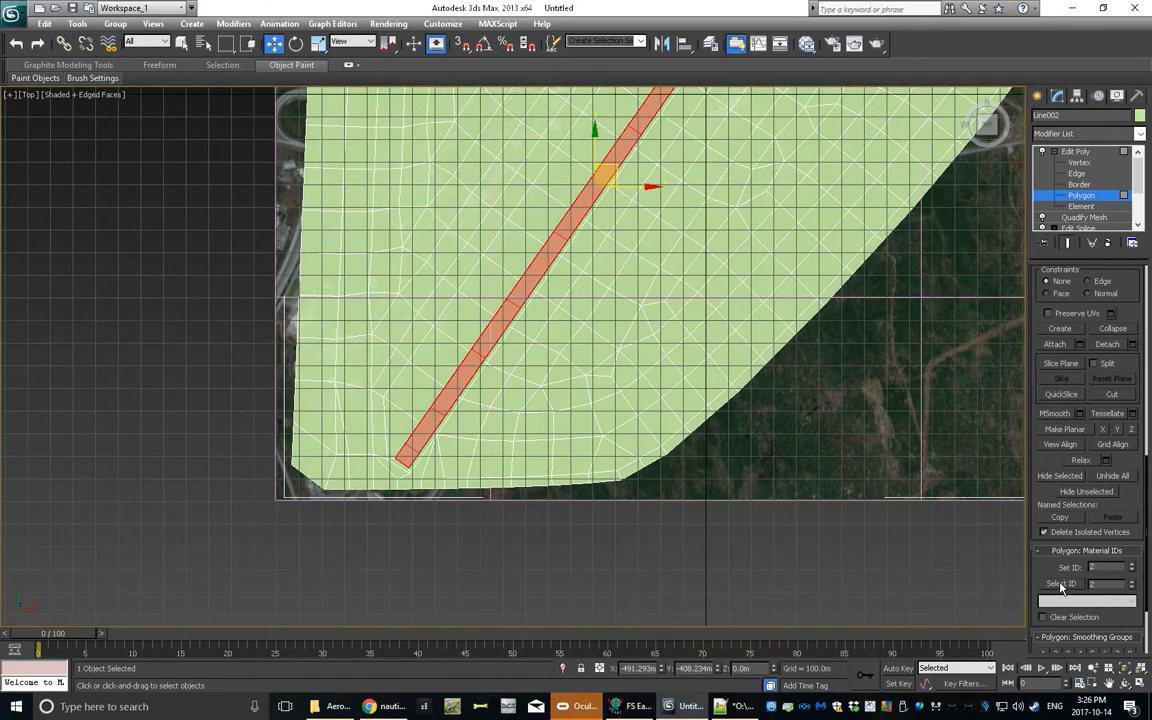
# Enable Clear Selection and check the ID split by selecting the polygons with material ID 1, followed by those with ID 2.
pyautogui.click(1065, 620)
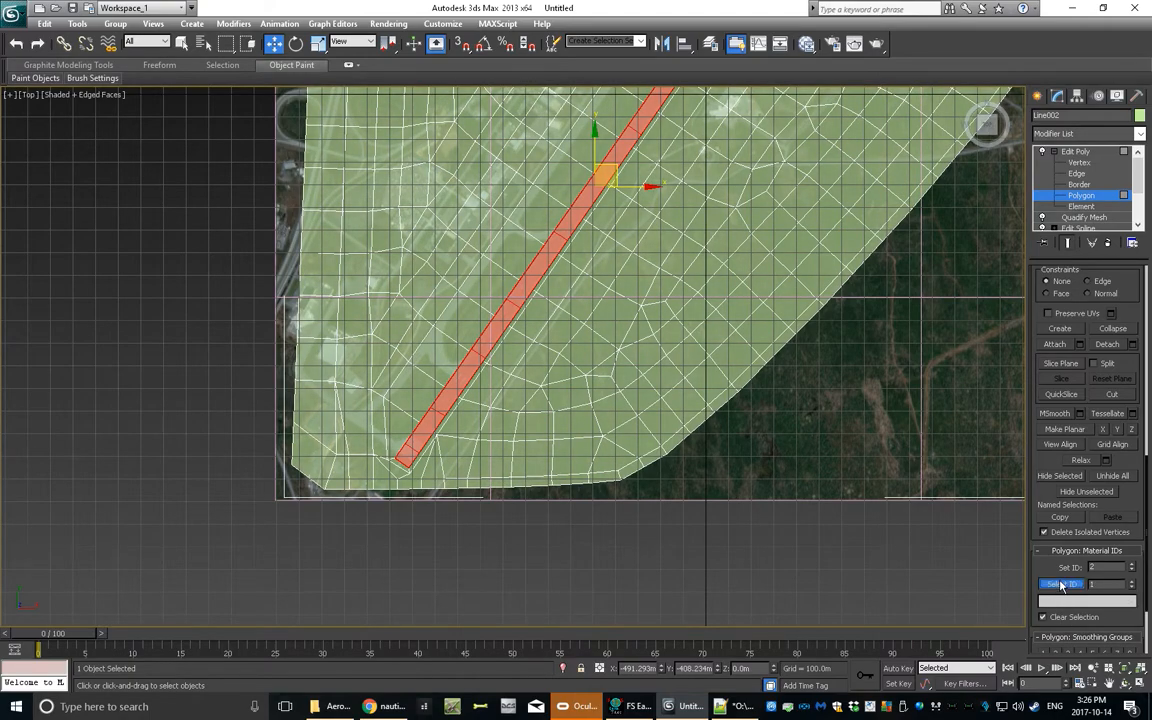
pyautogui.click(1062, 585)
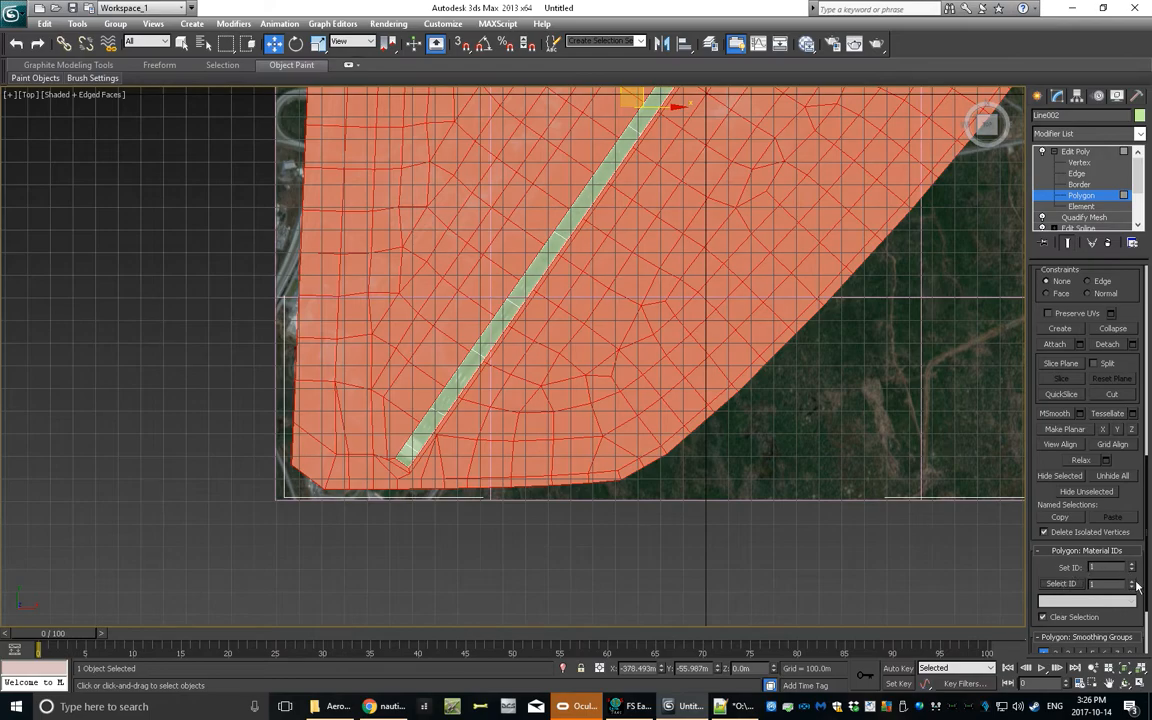
pyautogui.click(1075, 587)
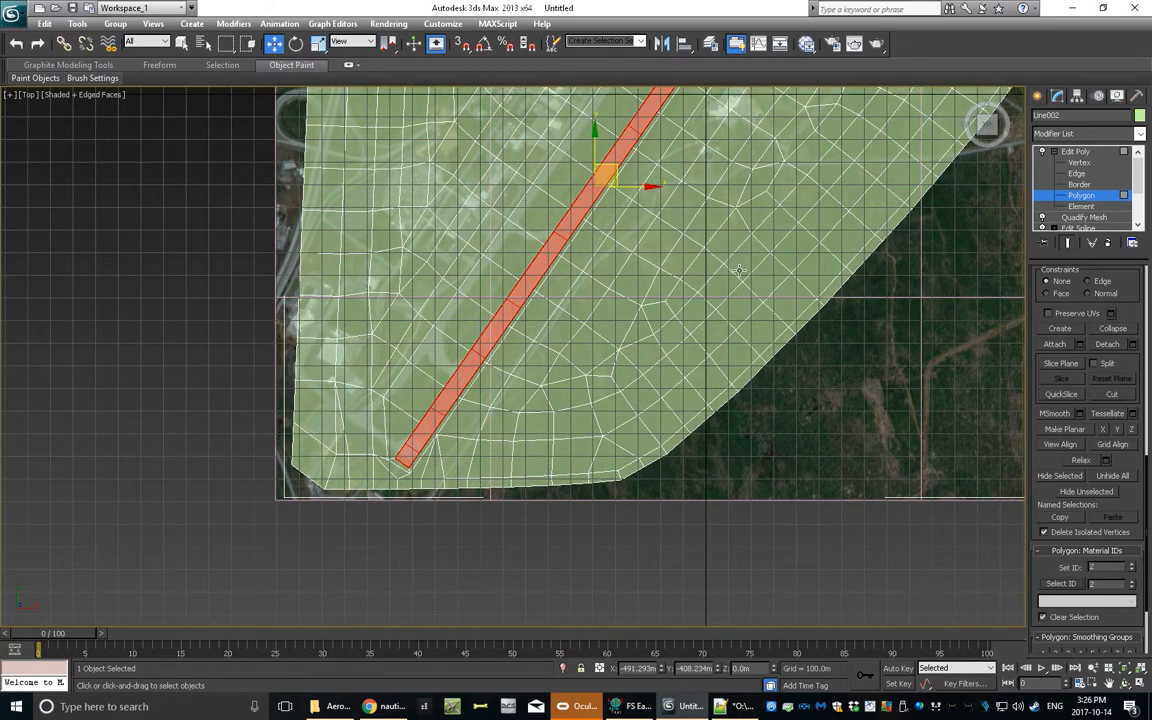
# Open the Material Editor and select the unused second material slot.
pyautogui.scroll(-3, 731, 270)
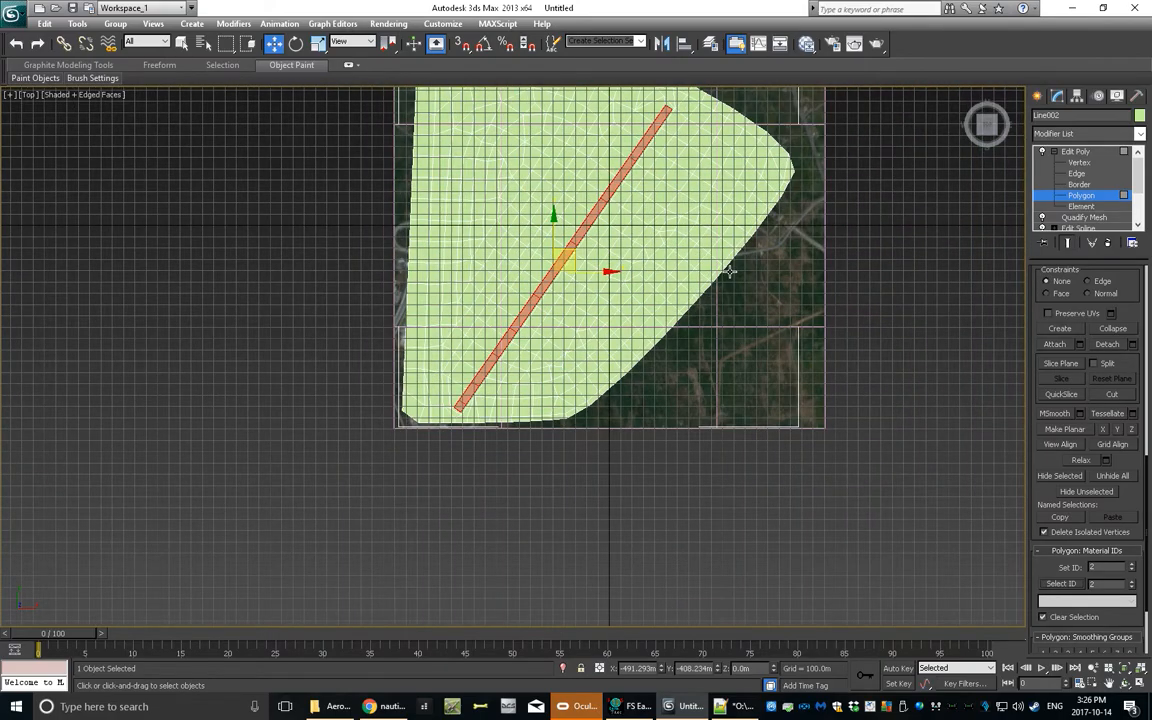
pyautogui.moveTo(695, 193); pyautogui.dragTo(643, 330, button='middle')
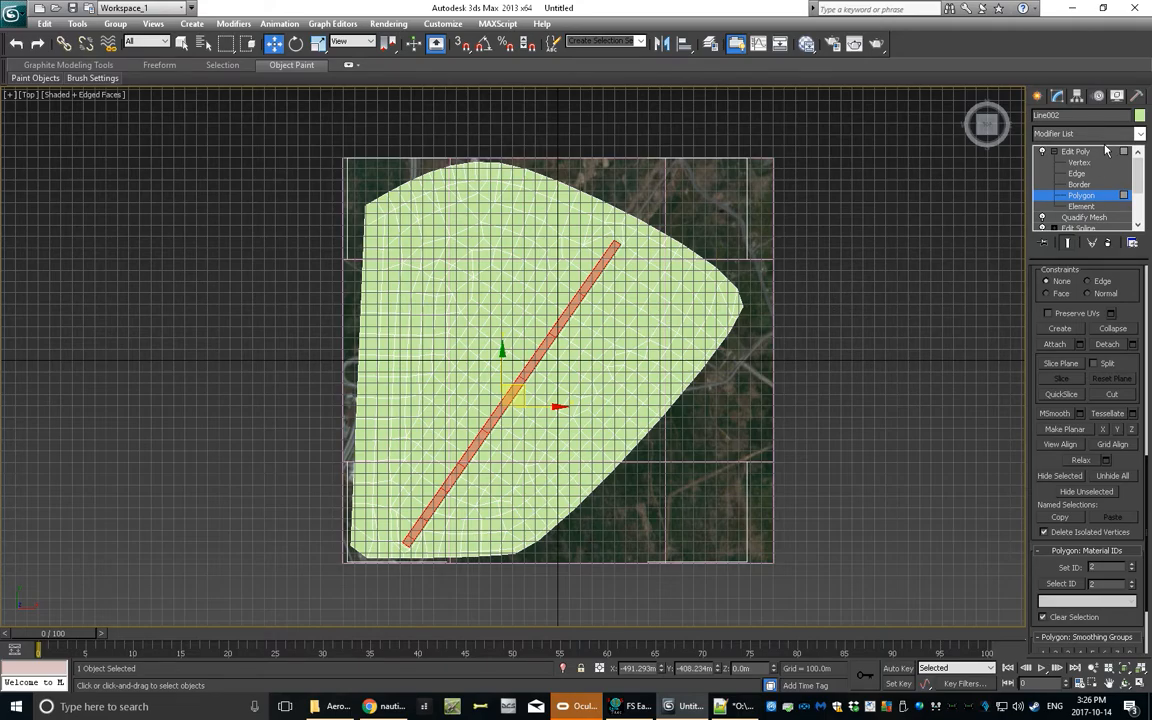
pyautogui.click(806, 44)
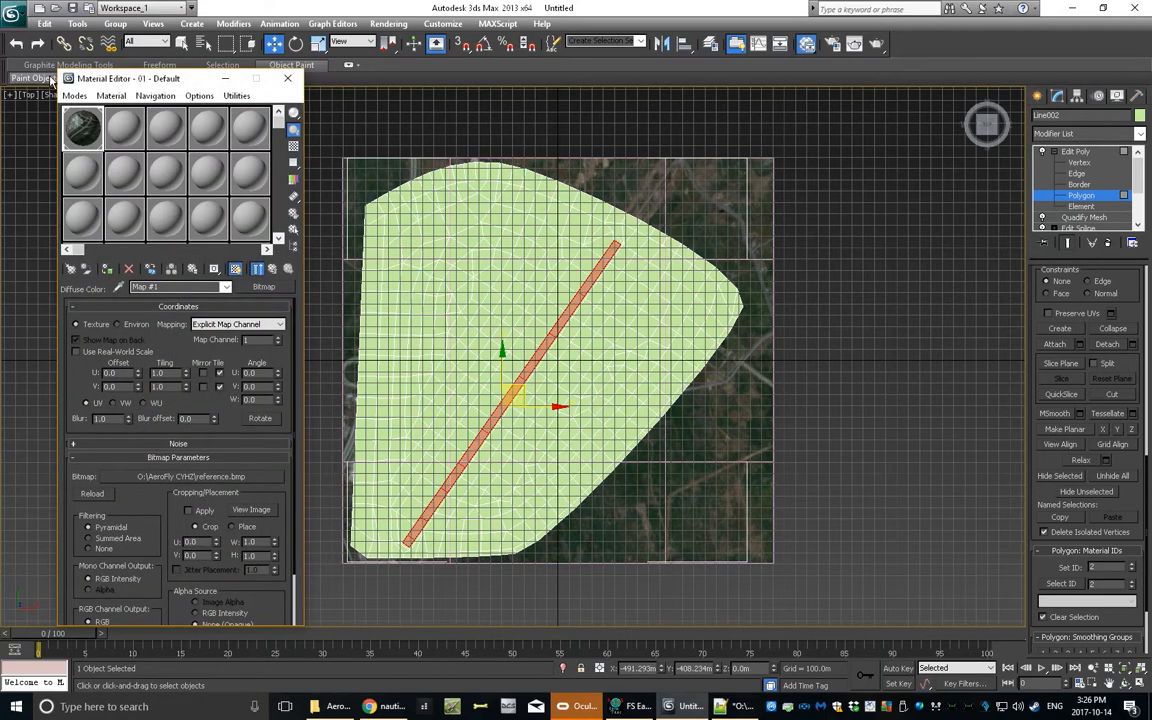
pyautogui.click(124, 139)
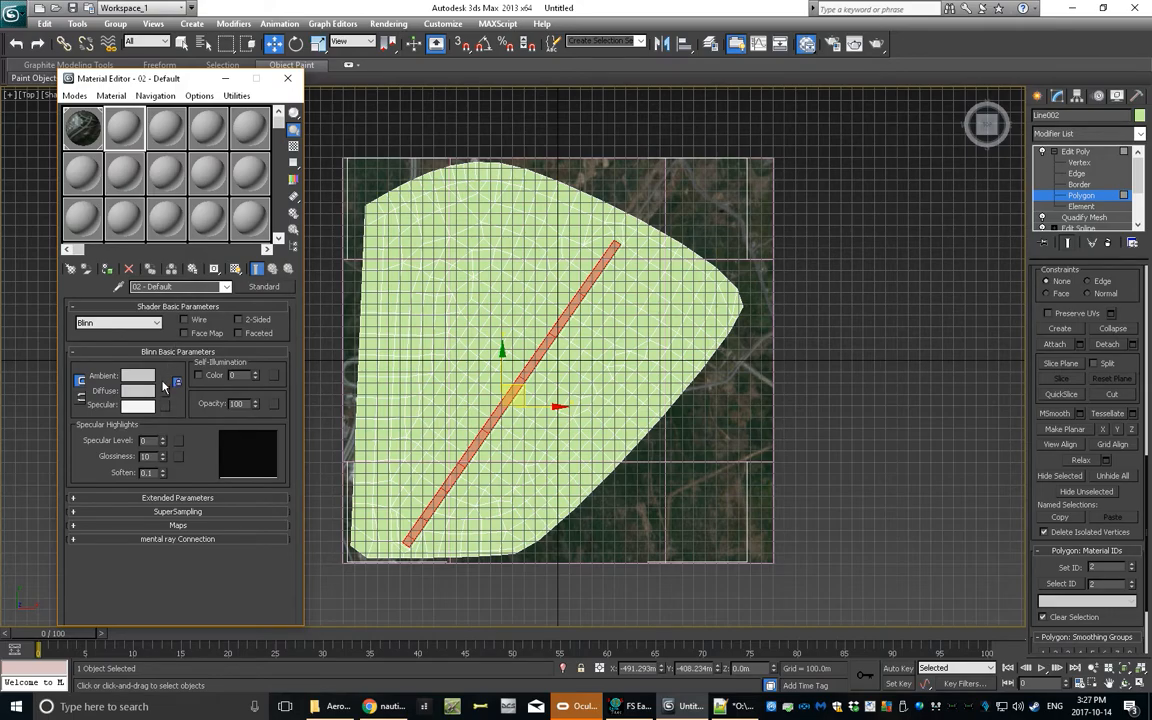
# In File Explorer, copy the asphalt_dark_color, asphalt_light_color and runway_dark_color textures from the Aerofly CYQM folder.
pyautogui.click(335, 700)
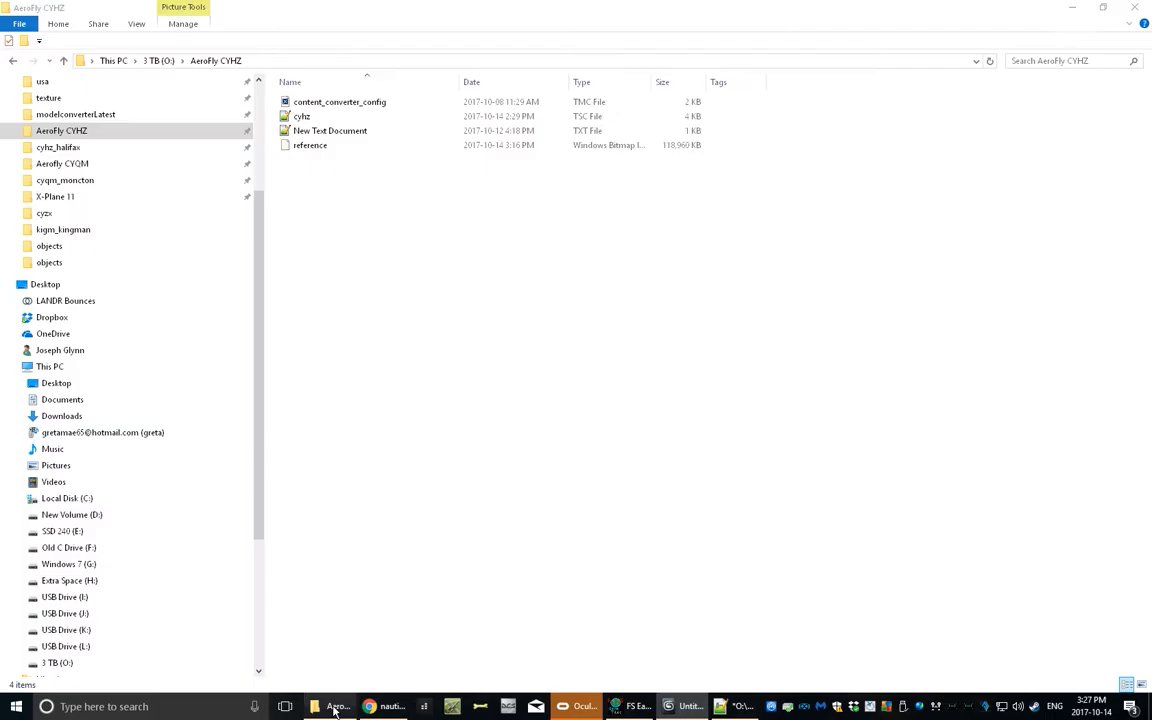
pyautogui.click(74, 164)
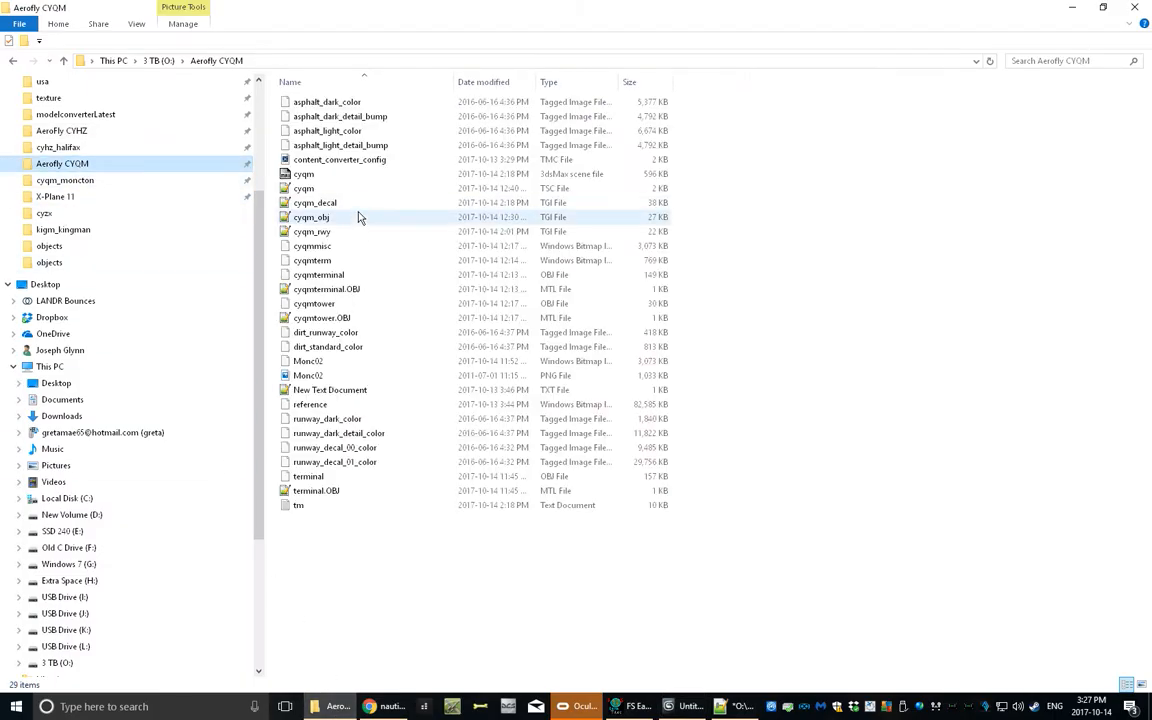
pyautogui.click(295, 101)
pyautogui.keyDown('shift'); pyautogui.click(321, 147); pyautogui.keyUp('shift')
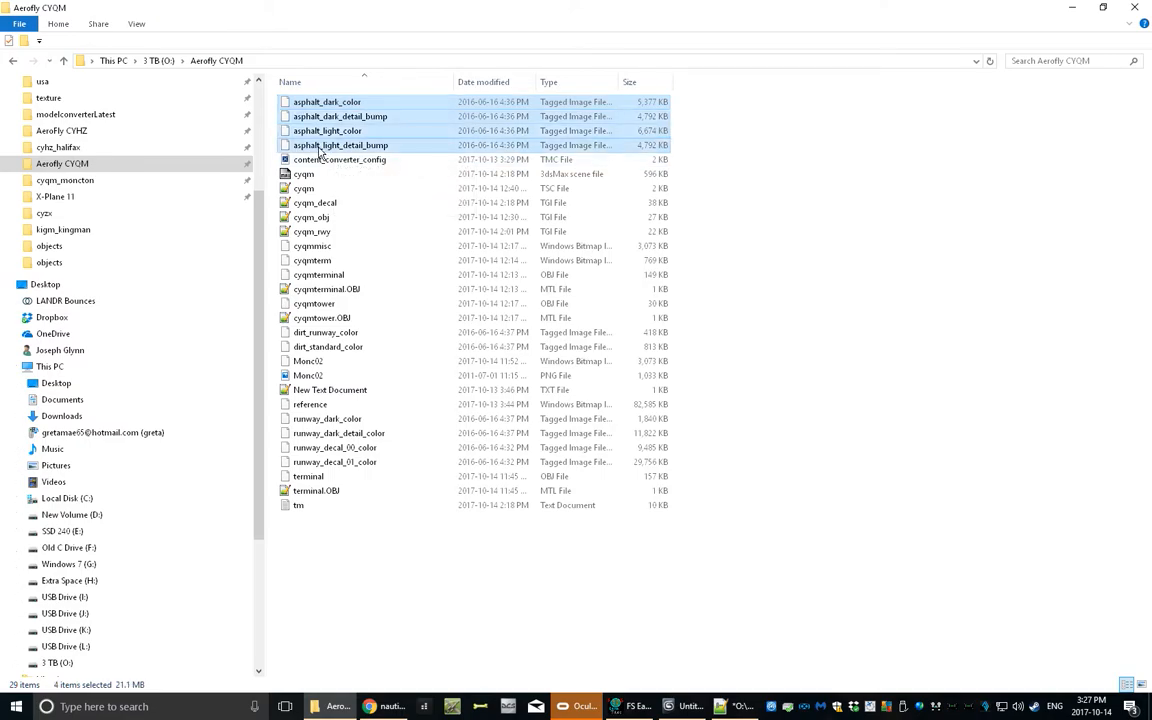
pyautogui.click(350, 260)
pyautogui.click(332, 102)
pyautogui.keyDown('ctrl'); pyautogui.click(335, 131); pyautogui.keyUp('ctrl')
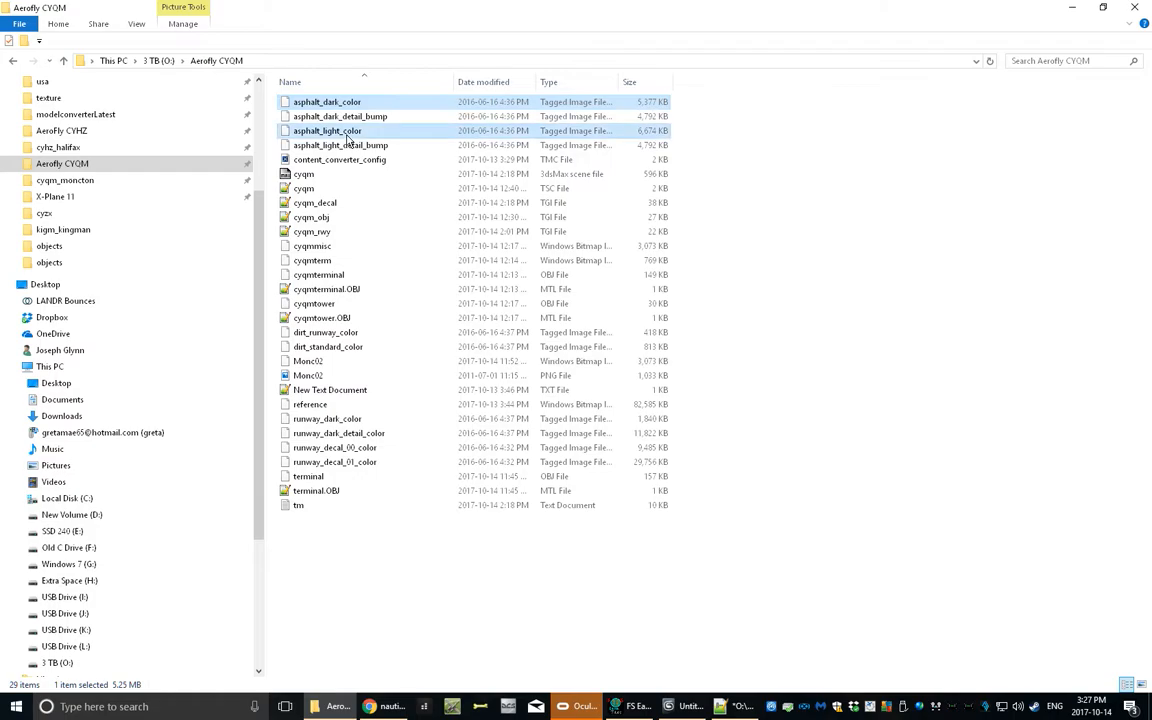
pyautogui.keyDown('ctrl'); pyautogui.click(355, 419); pyautogui.keyUp('ctrl')
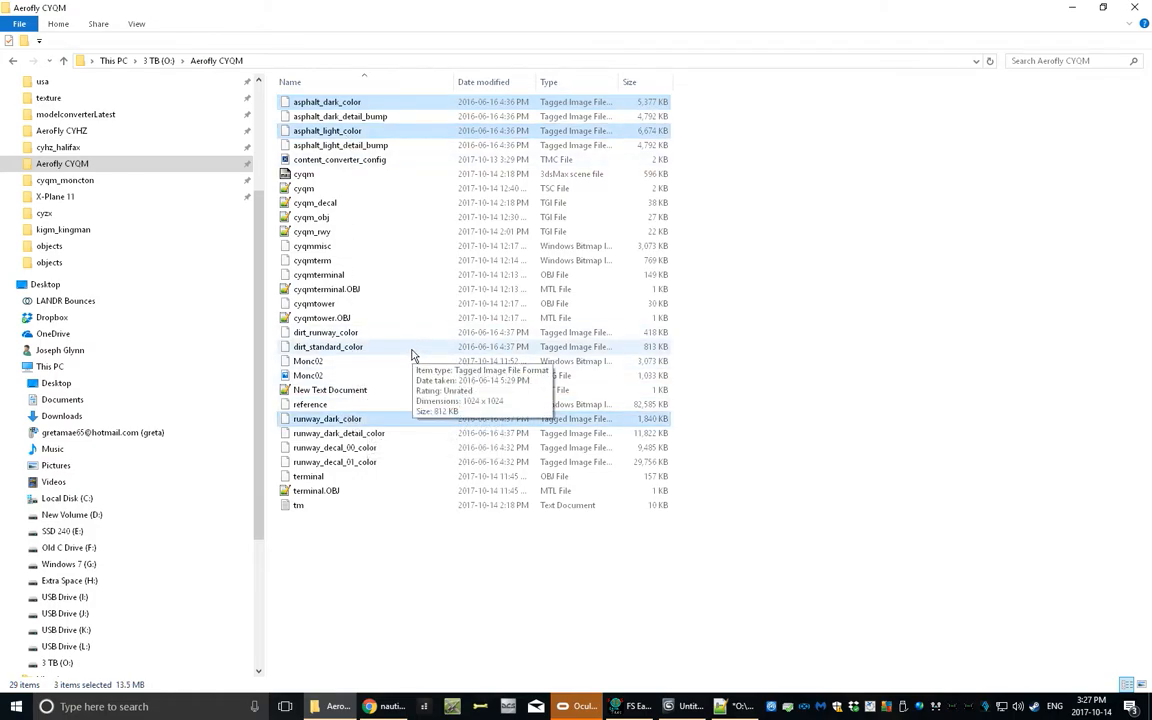
# Paste the three copied texture files into the AeroFly CYHZ folder.
pyautogui.click(62, 131)
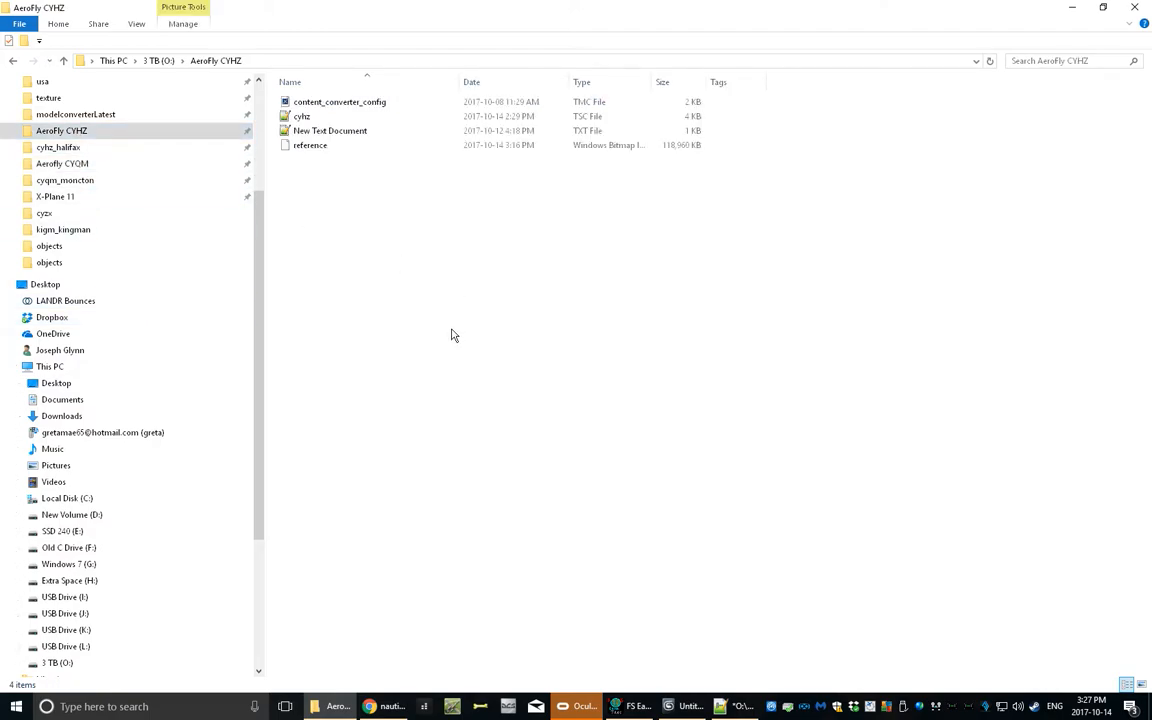
pyautogui.hotkey('ctrl', 'v')
pyautogui.click(366, 231)
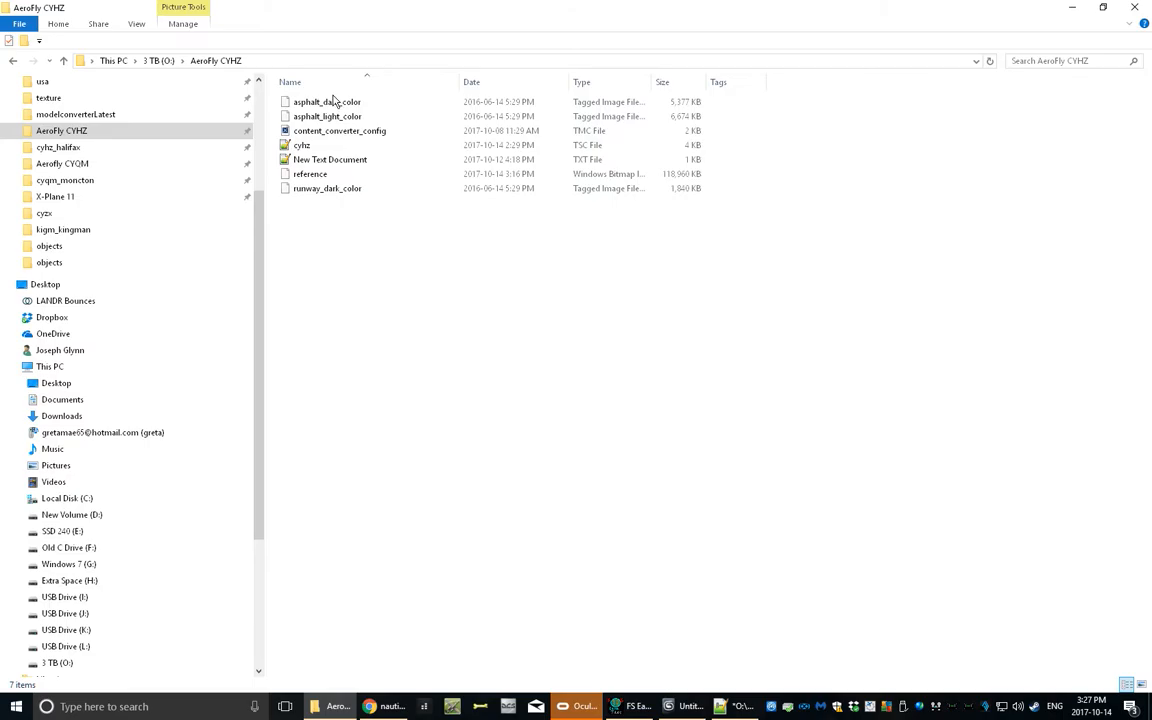
# Switch back to 3ds Max and rename the second material cyhz__airport_runway.
pyautogui.click(676, 705)
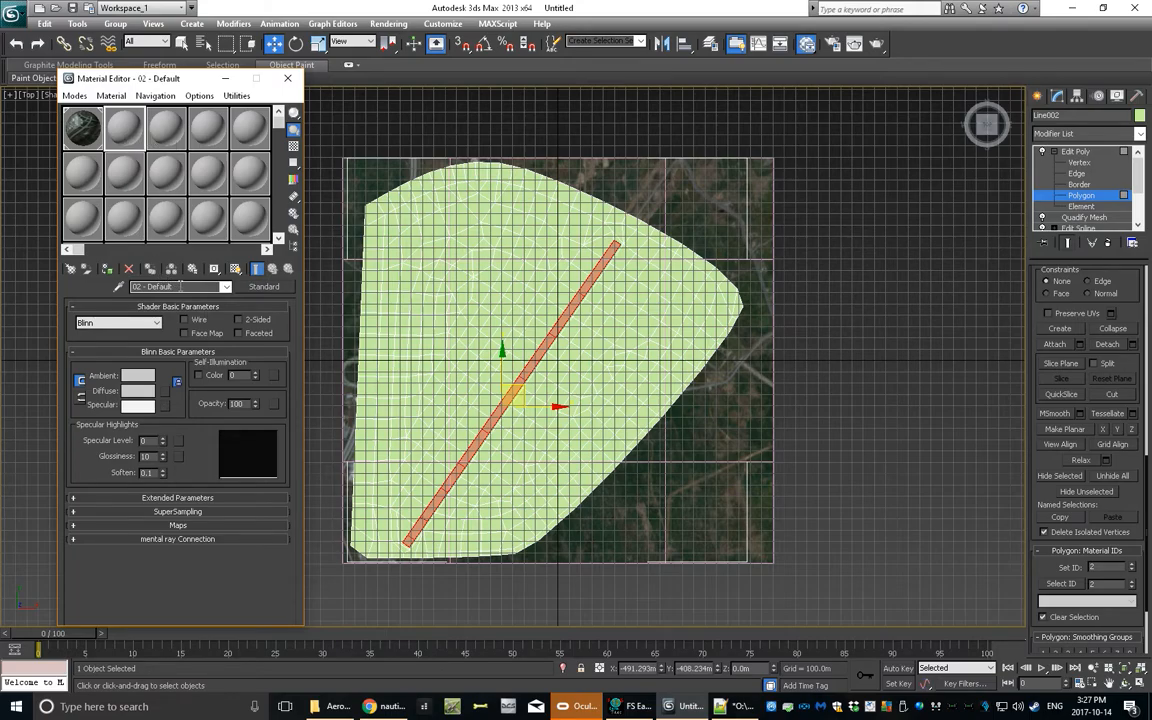
pyautogui.moveTo(172, 286); pyautogui.dragTo(113, 285)
pyautogui.write('c')
pyautogui.write('unway')
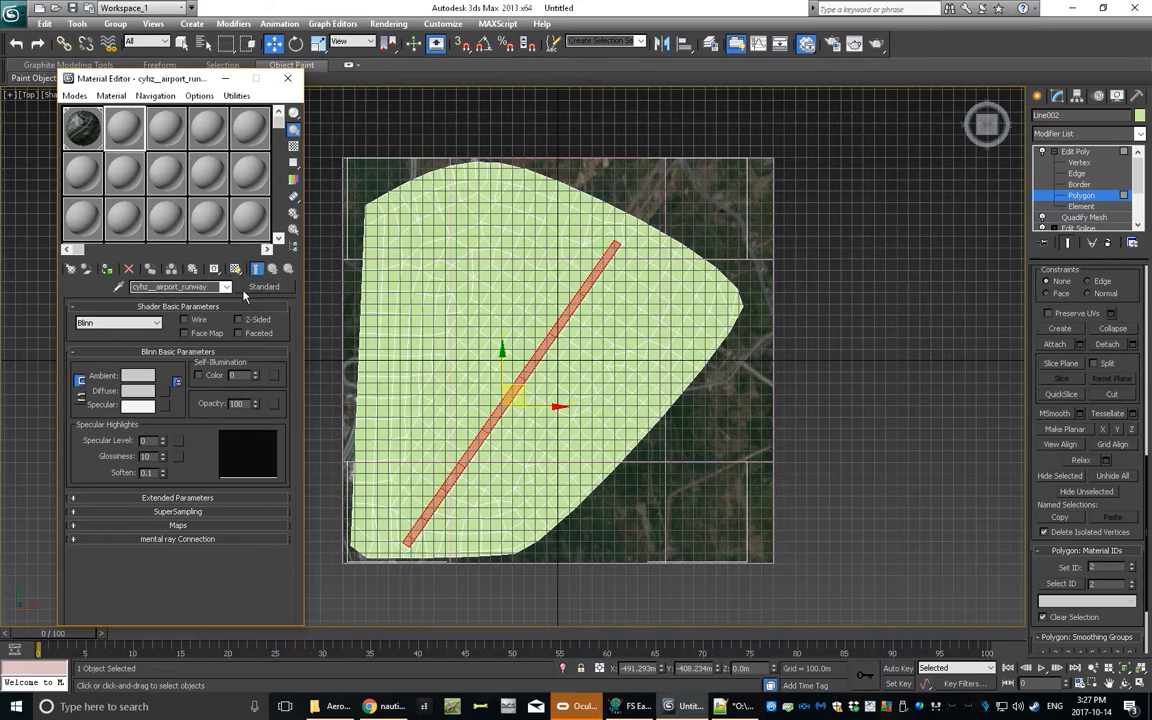
# Assign the runway_dark_color bitmap as the runway material's diffuse map and return to the material's main parameters.
pyautogui.click(165, 391)
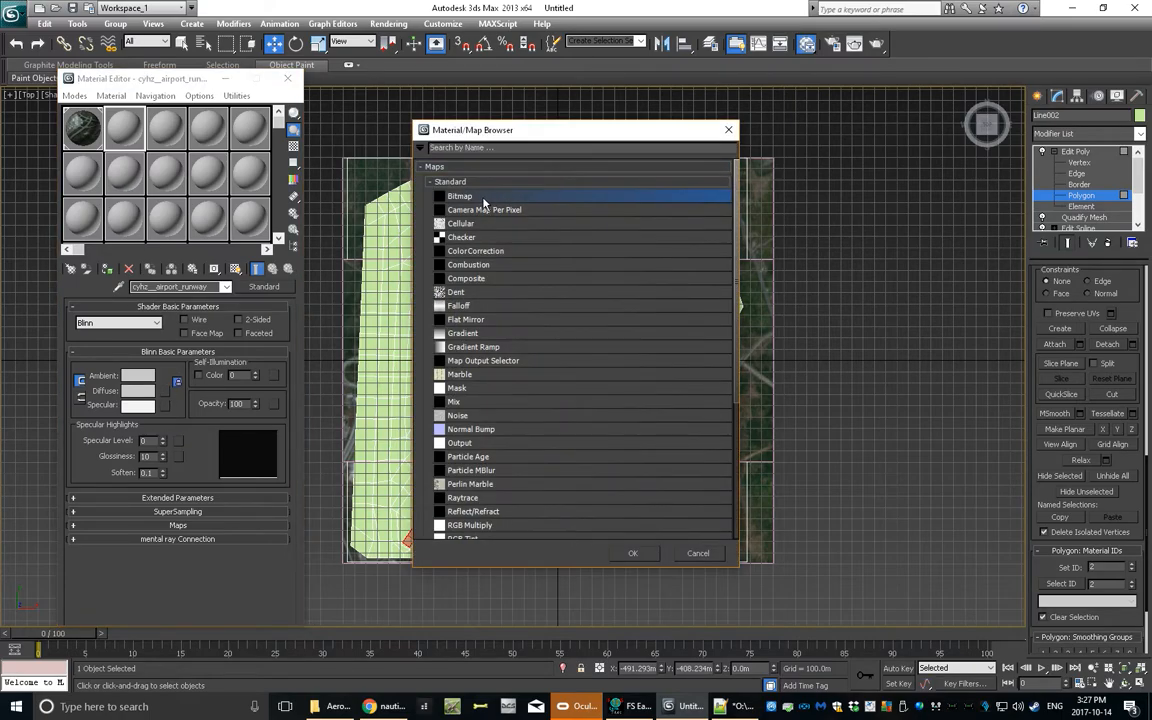
pyautogui.doubleClick(481, 195)
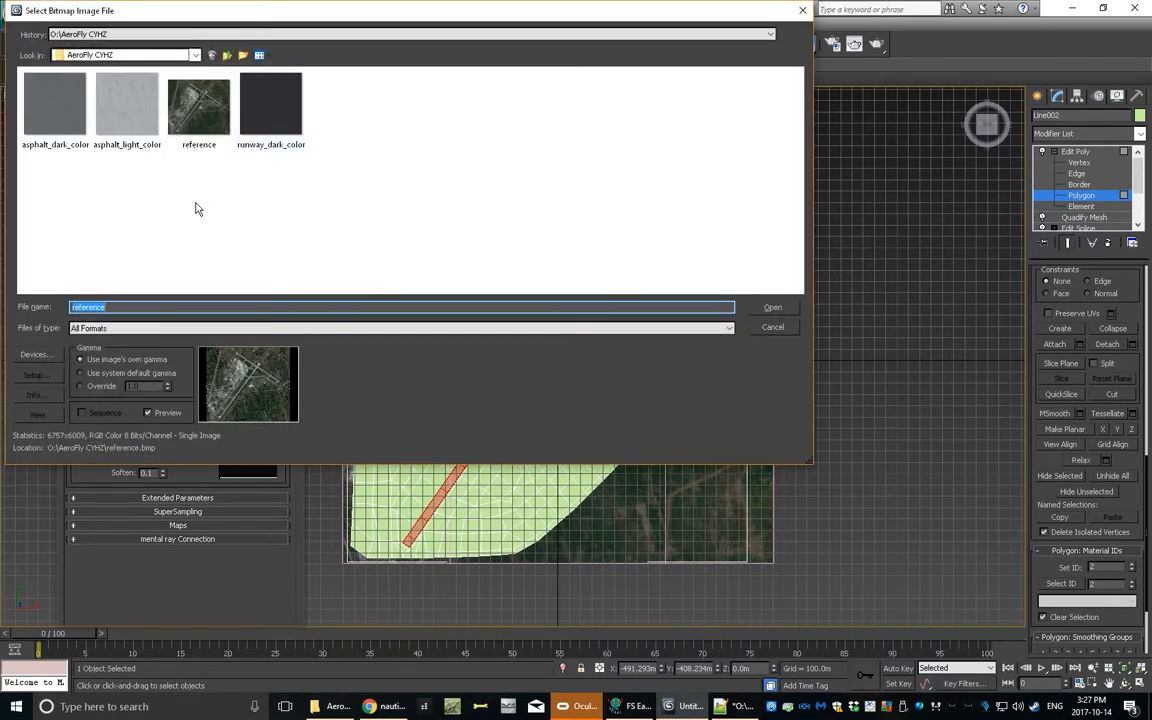
pyautogui.doubleClick(269, 131)
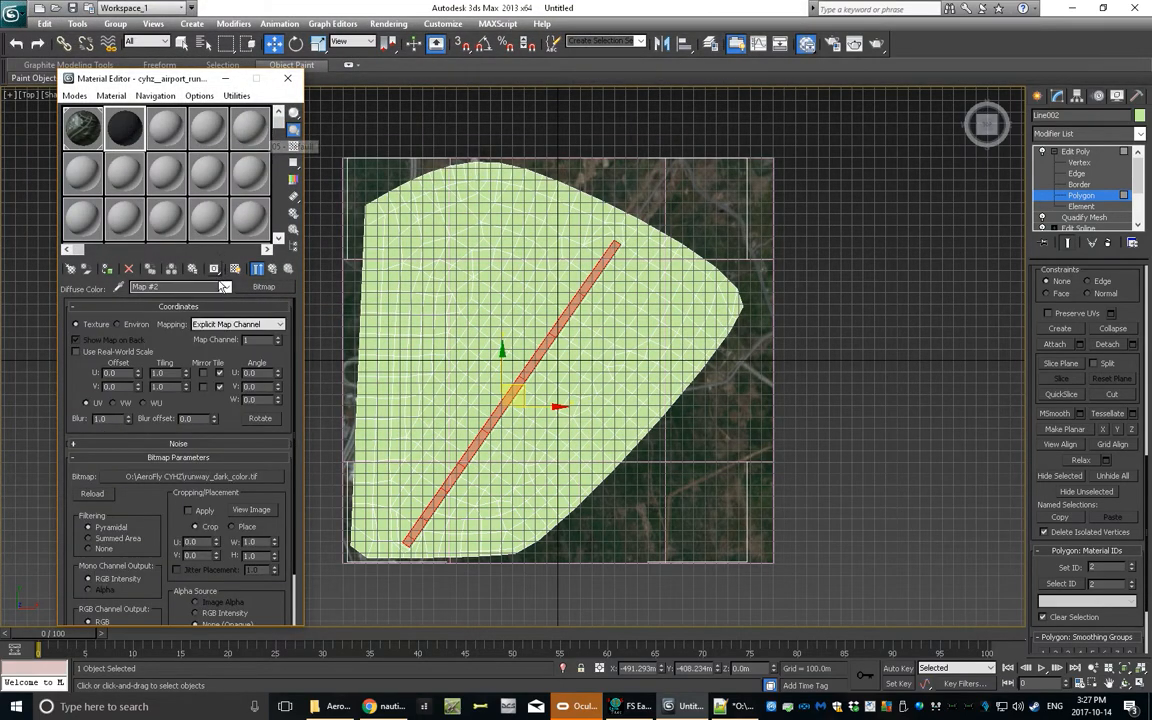
pyautogui.click(287, 268)
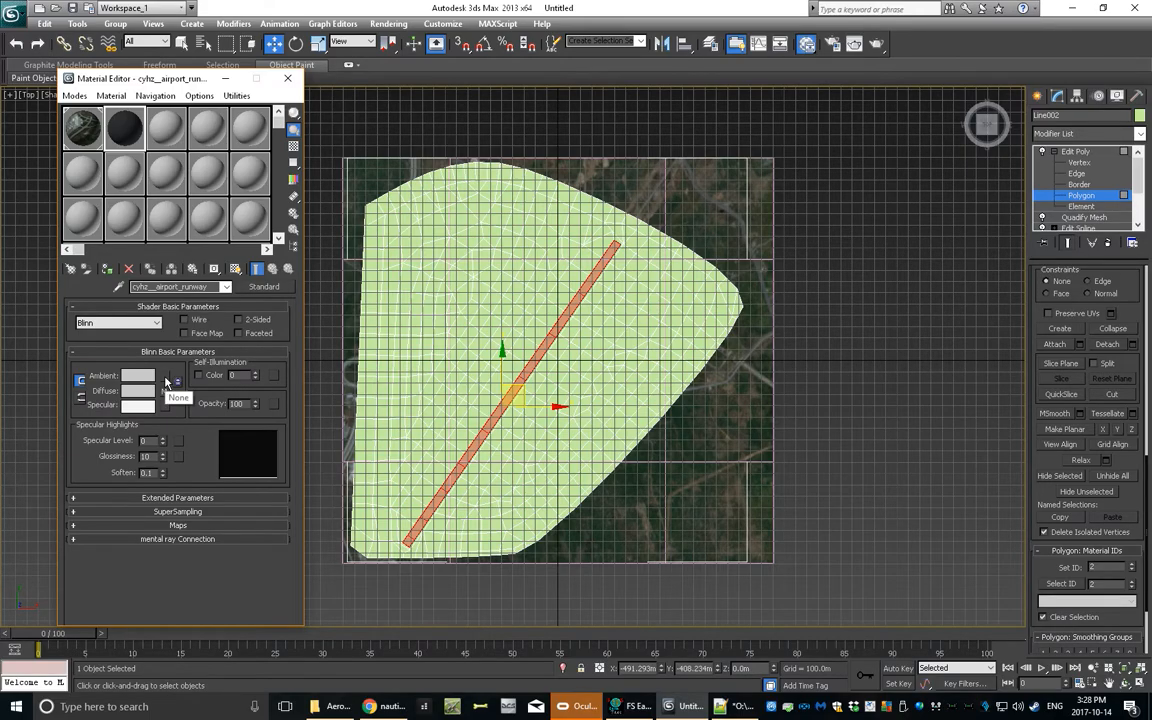
# Assign the asphalt_light_color bitmap as the runway material's ambient map and return to the material's main parameters.
pyautogui.click(166, 386)
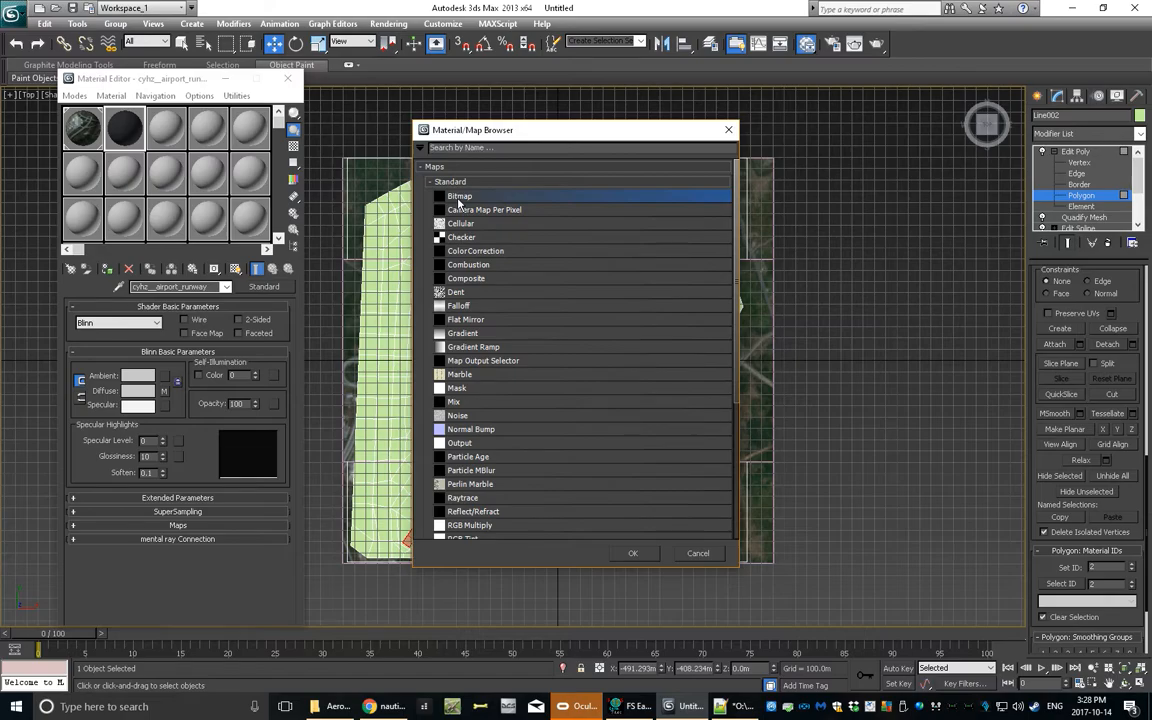
pyautogui.doubleClick(459, 197)
pyautogui.doubleClick(127, 106)
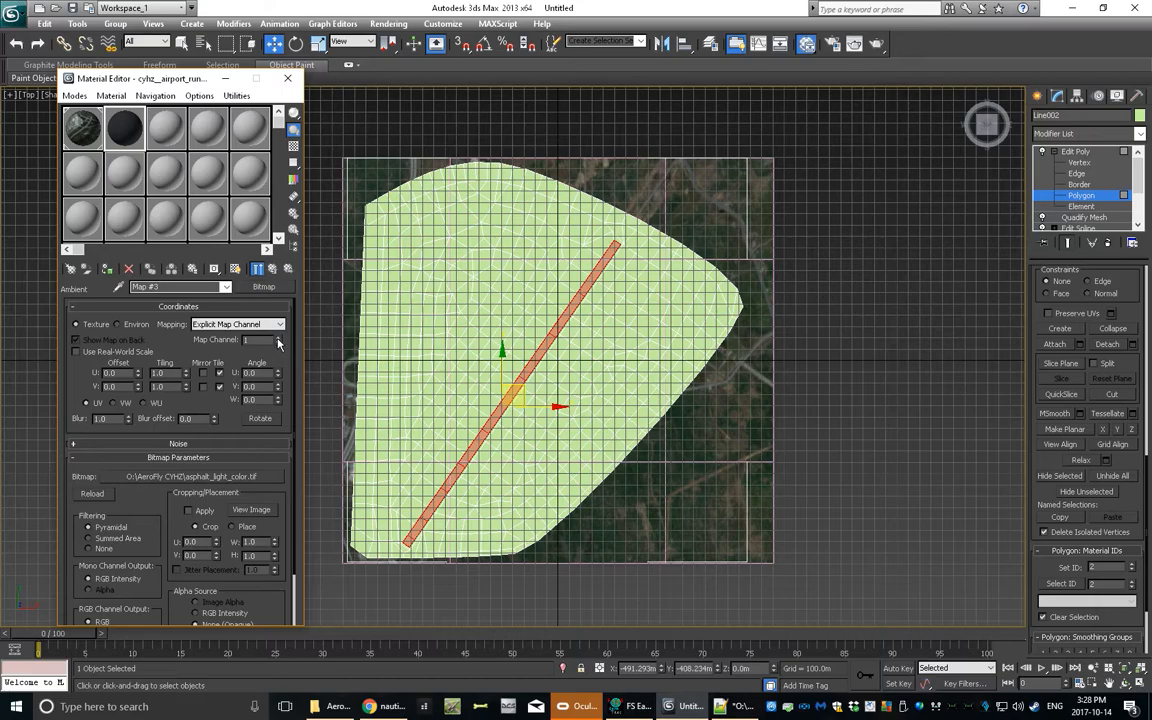
pyautogui.click(273, 269)
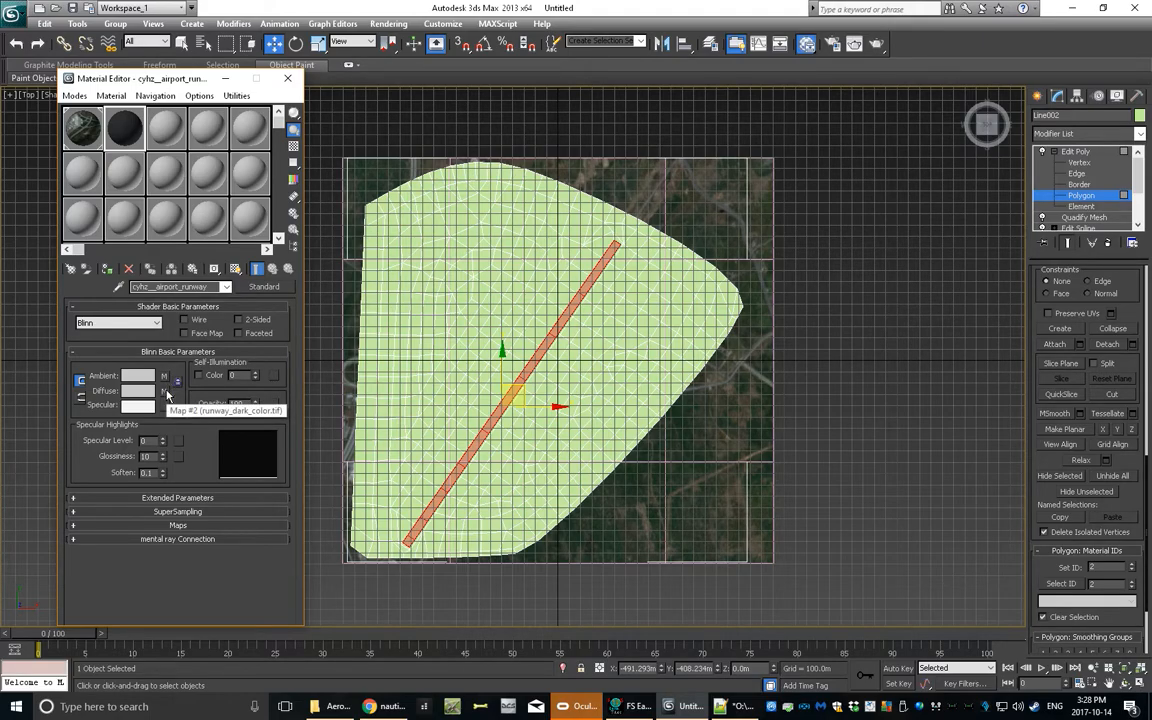
# Select the third material slot and rename its material cyhz__airport_outside.
pyautogui.click(166, 138)
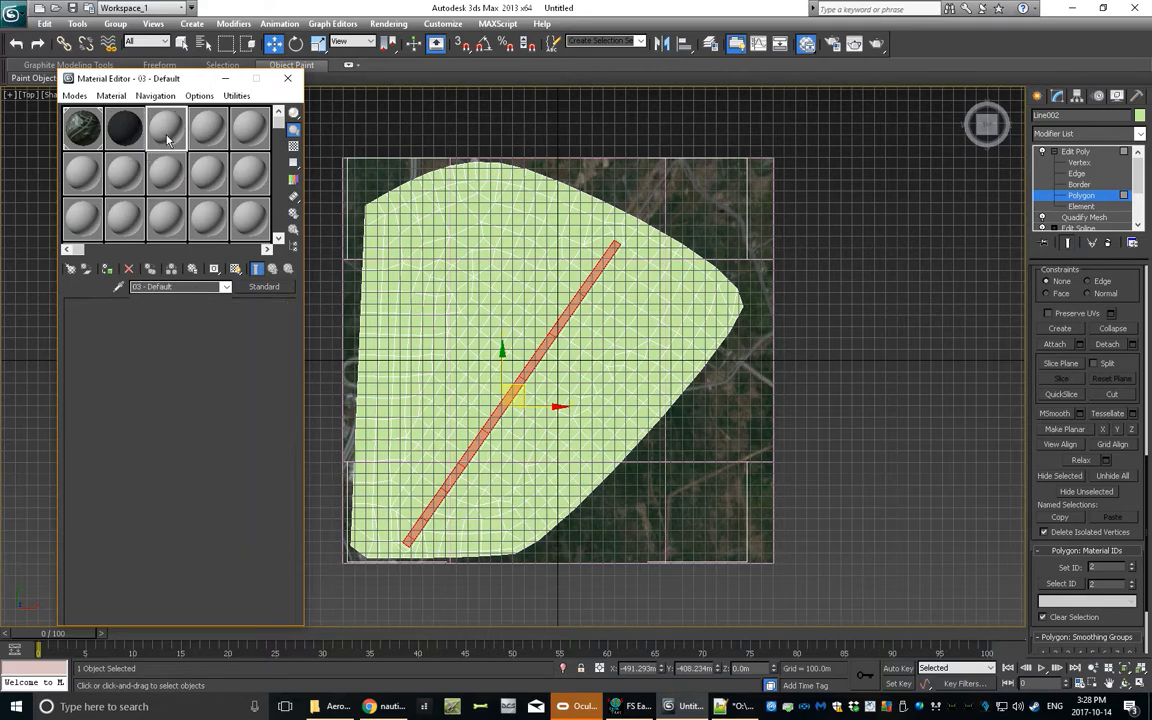
pyautogui.click(165, 285)
pyautogui.write('c')
pyautogui.press('Return')
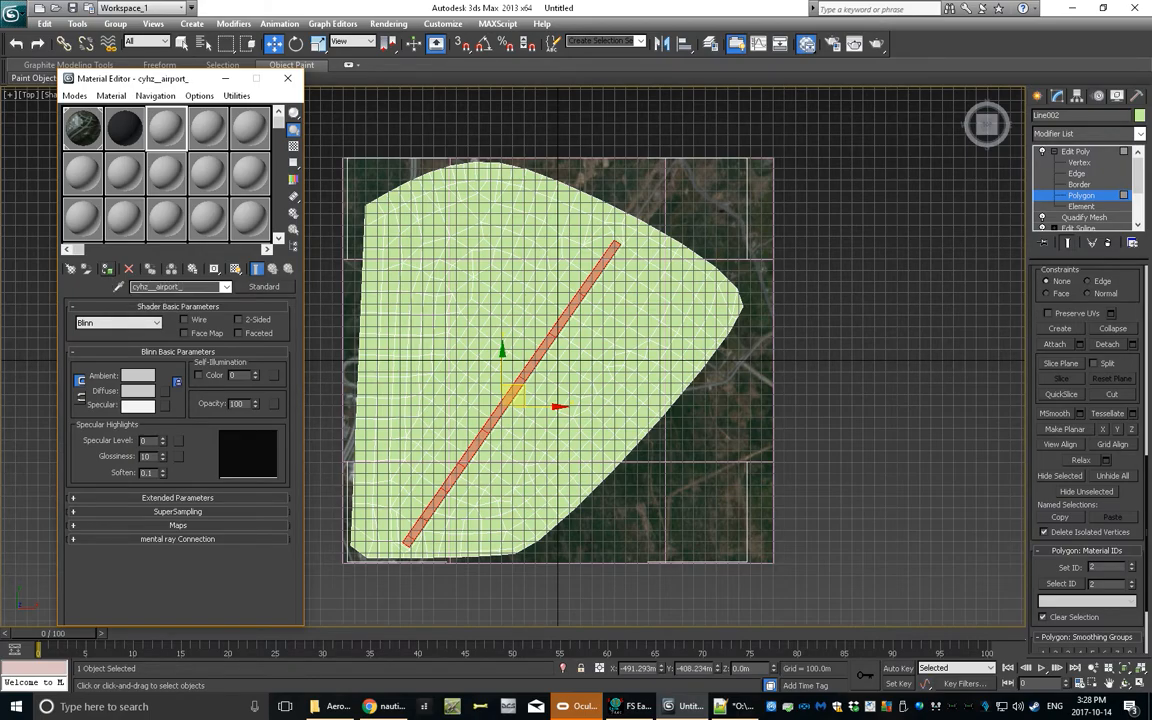
pyautogui.write('outside')
# Assign the asphalt_dark_color bitmap as the outside material's diffuse map and return to the material's main parameters.
pyautogui.click(165, 391)
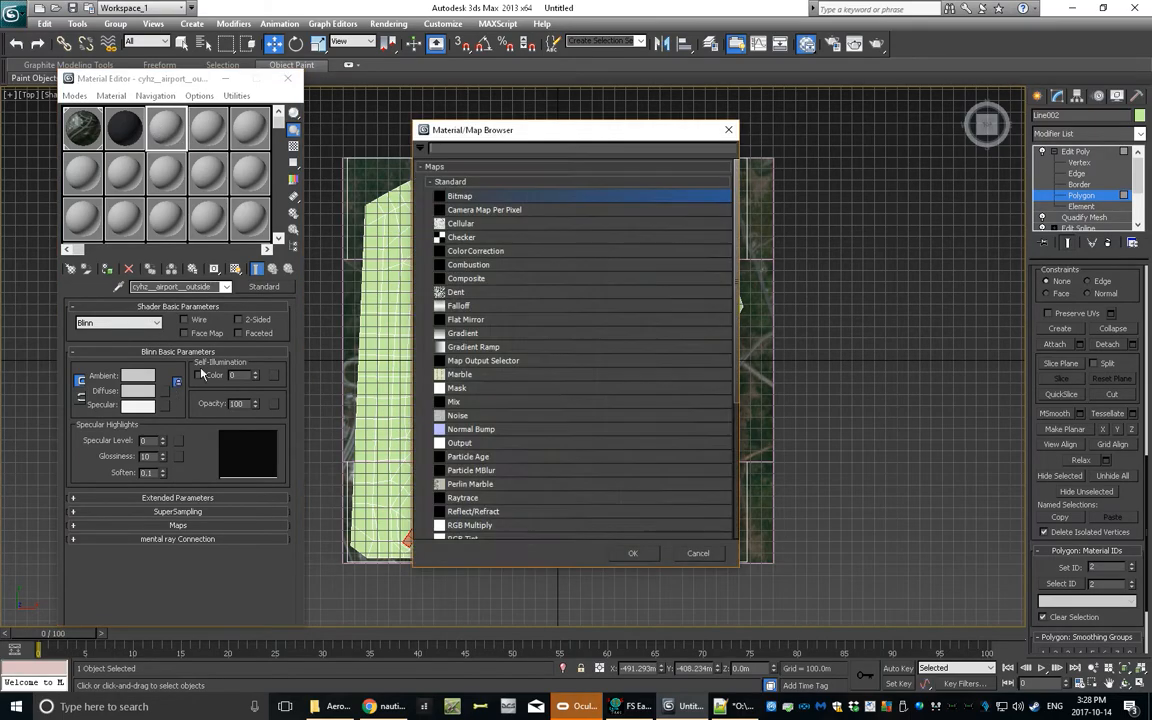
pyautogui.doubleClick(409, 186)
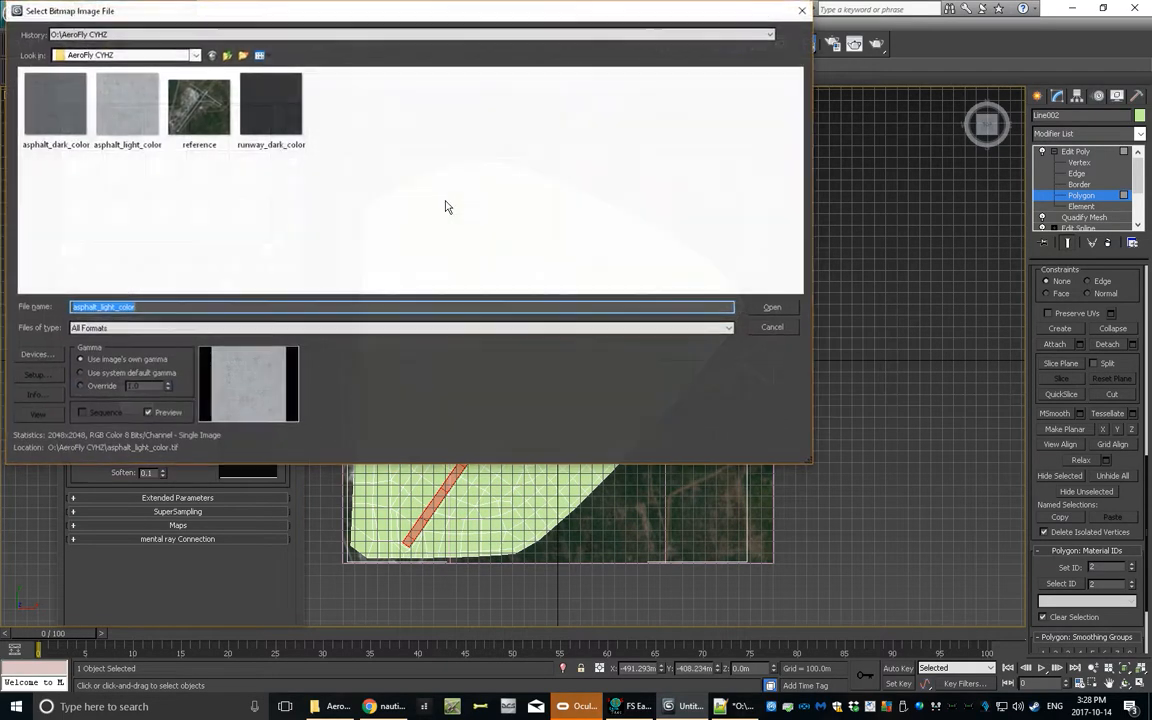
pyautogui.click(77, 125)
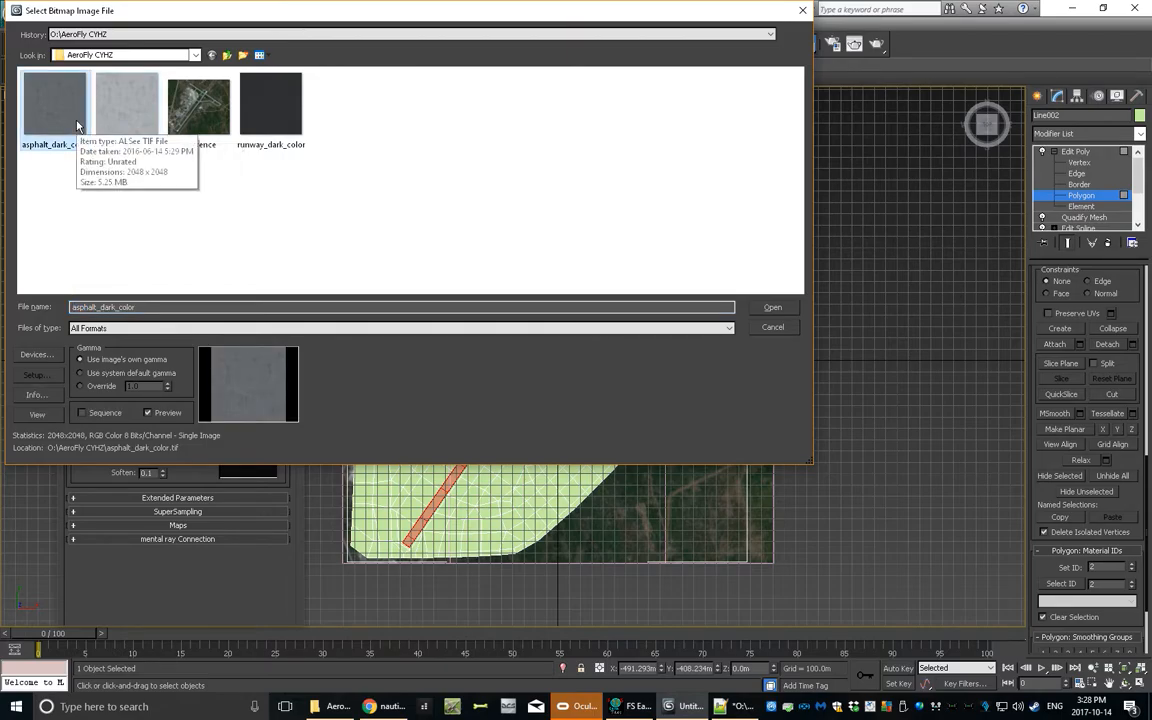
pyautogui.doubleClick(77, 125)
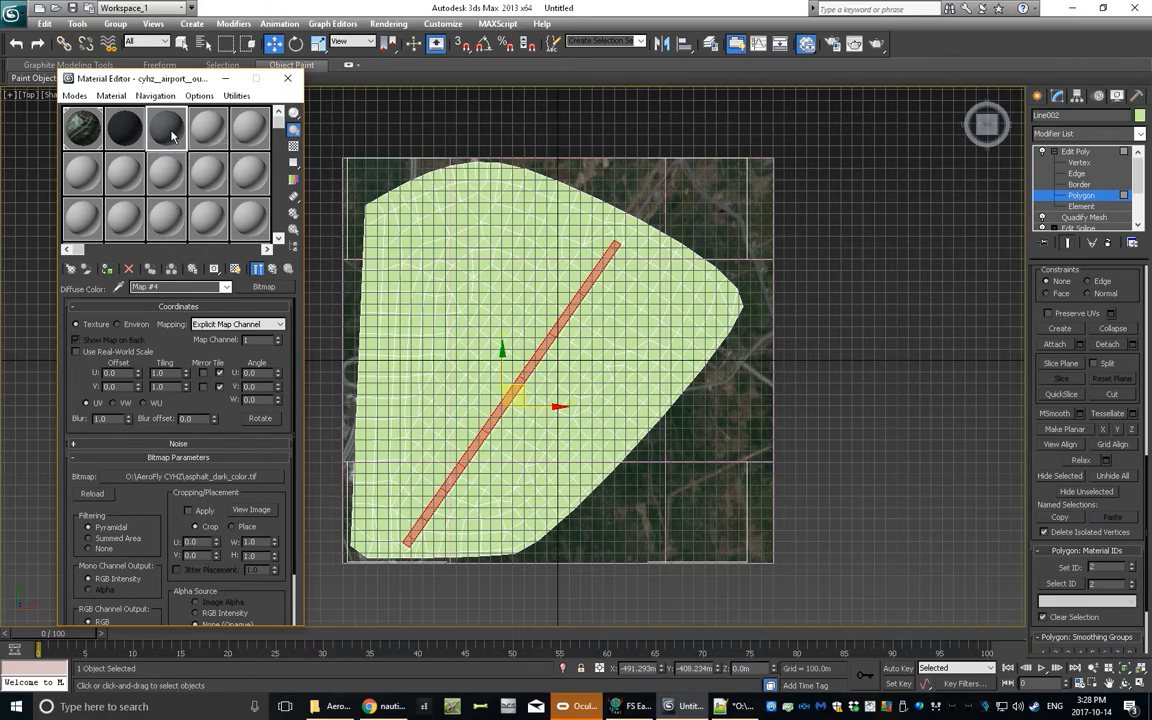
pyautogui.click(273, 269)
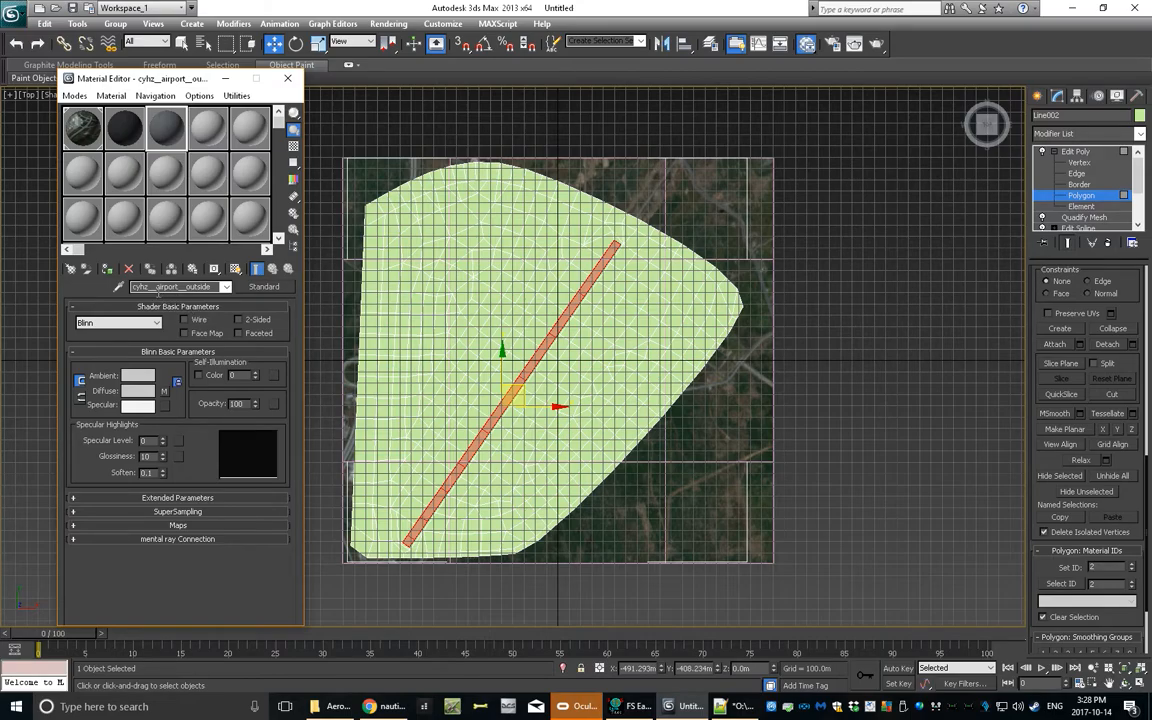
# Convert the fourth material slot to a Multi/Sub-Object material, discarding the old material.
pyautogui.click(120, 120)
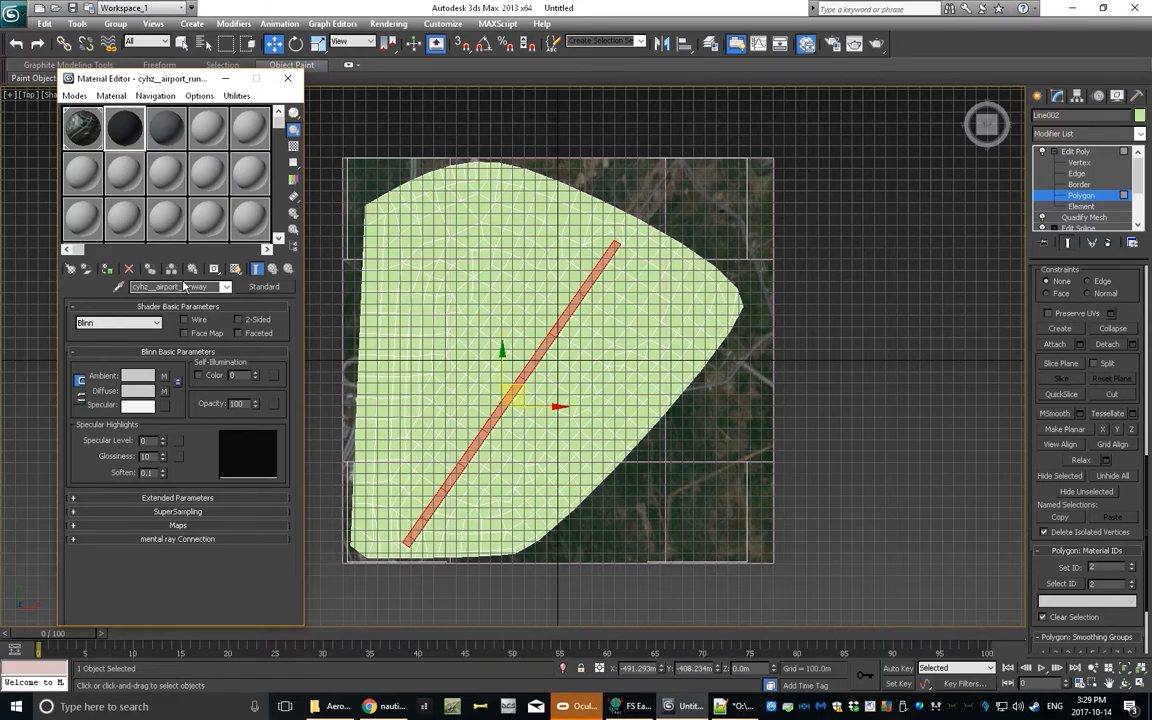
pyautogui.click(208, 125)
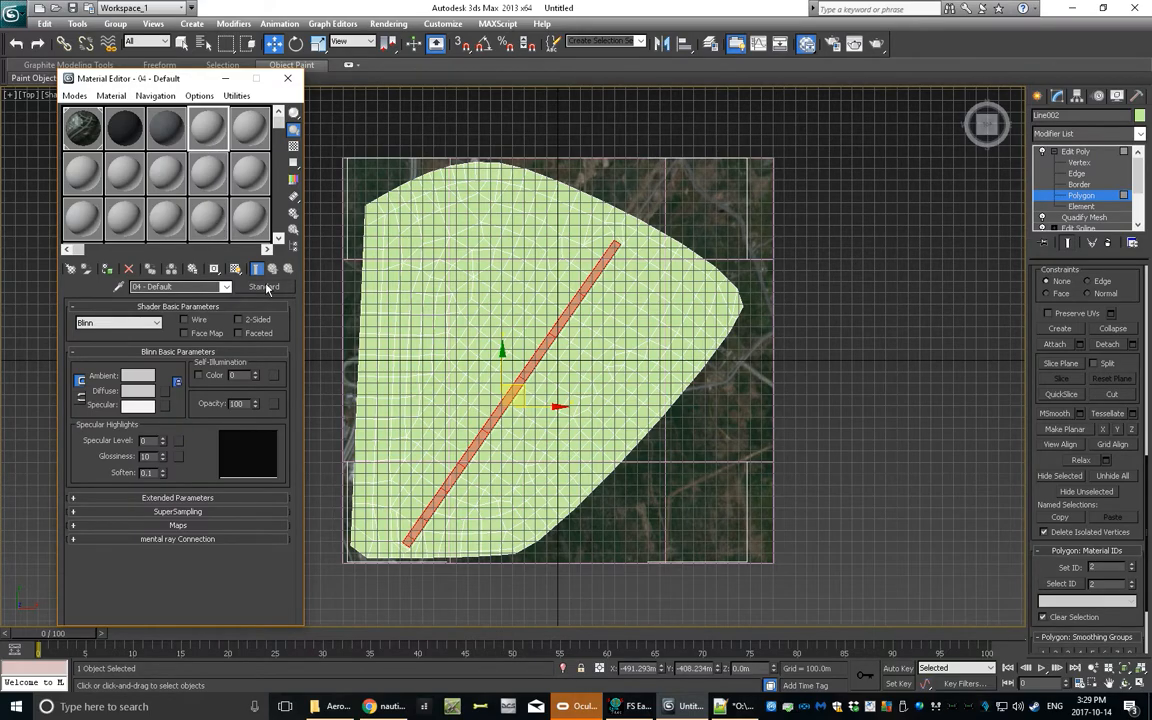
pyautogui.click(264, 287)
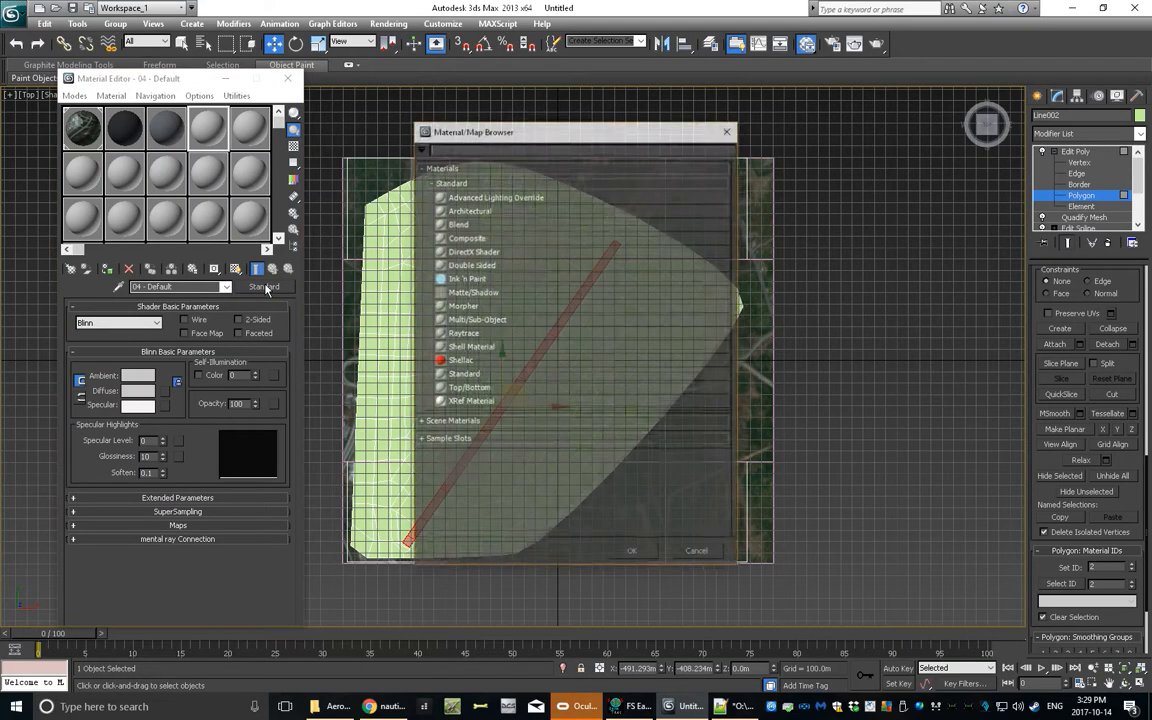
pyautogui.doubleClick(487, 321)
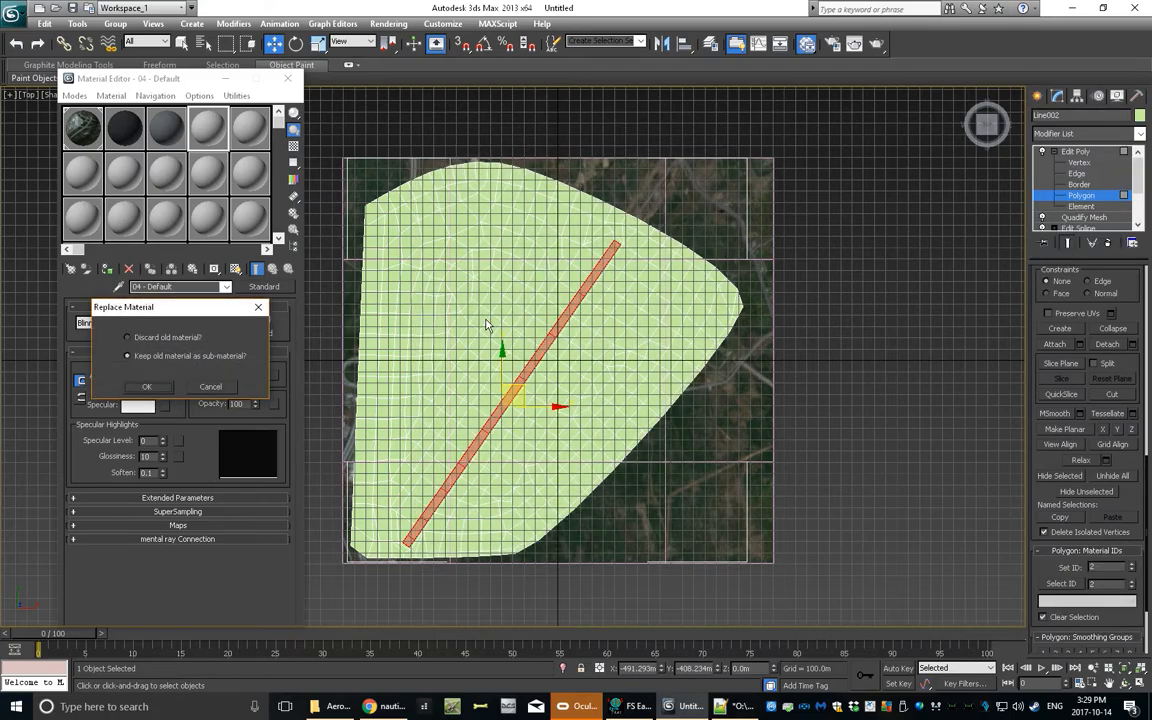
pyautogui.click(163, 338)
pyautogui.click(148, 388)
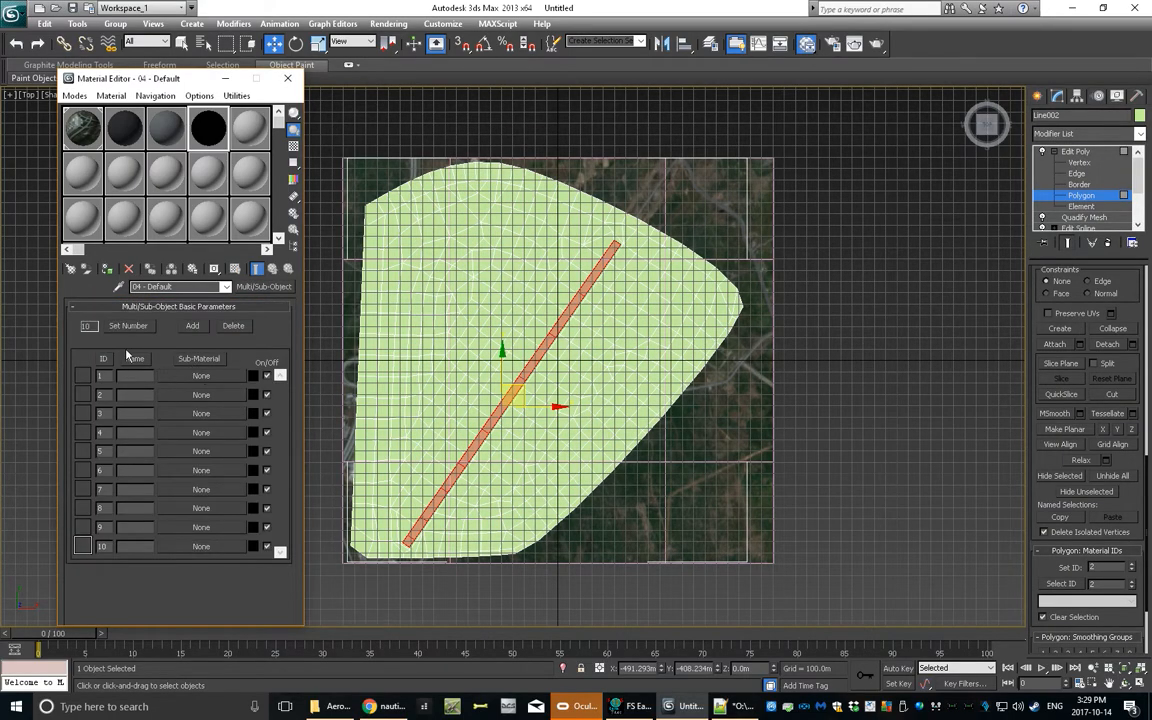
# Reduce the Multi/Sub-Object material to two sub-materials by deleting the extra entries.
pyautogui.click(231, 327)
pyautogui.click(231, 327)
pyautogui.click(231, 327)
pyautogui.click(231, 327)
pyautogui.click(231, 327)
pyautogui.click(231, 327)
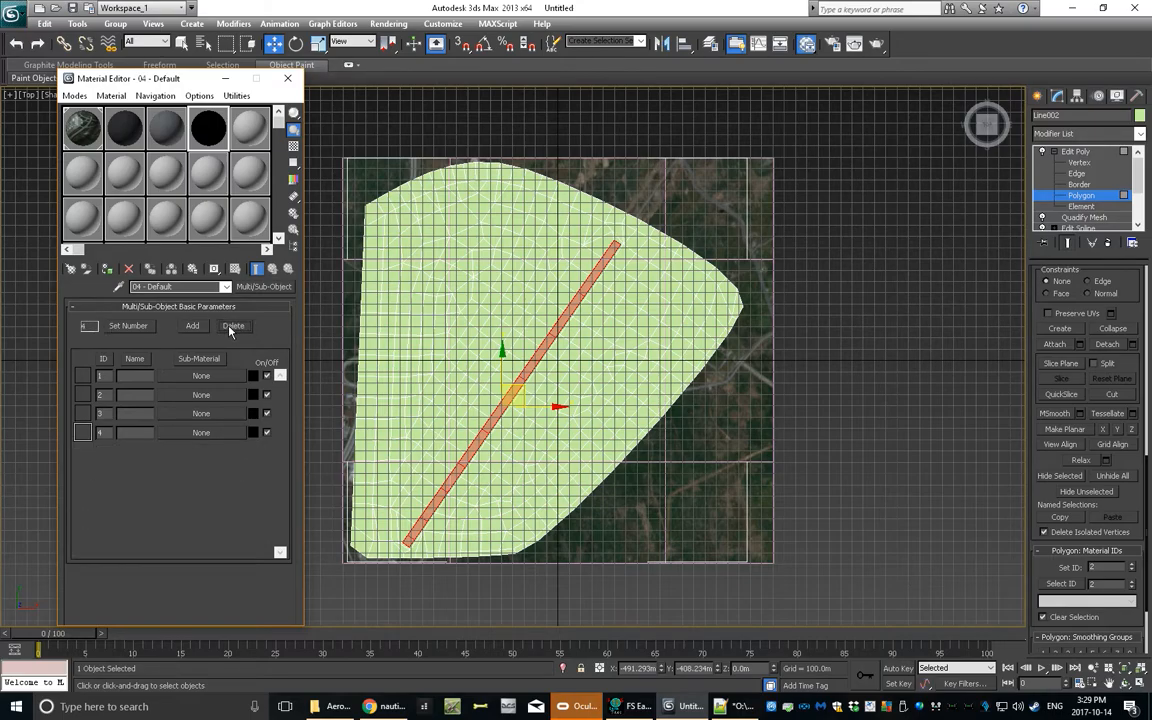
pyautogui.click(231, 327)
pyautogui.click(231, 327)
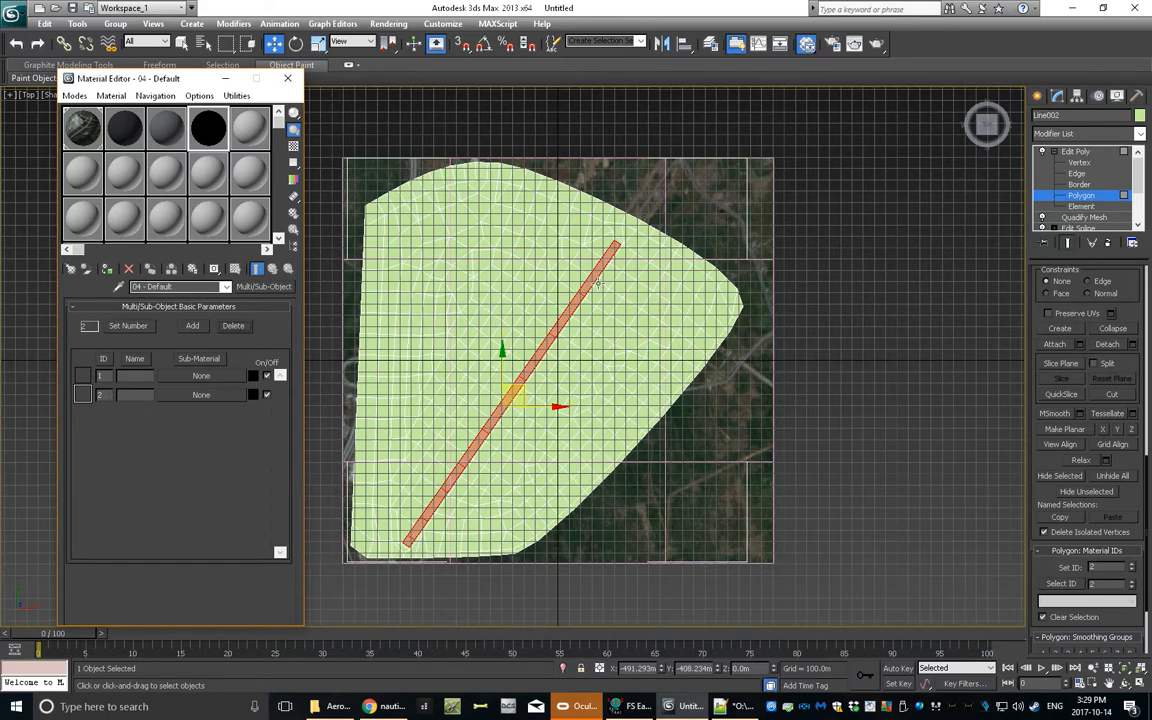
# Place a copy of the runway material in sub-material ID 2 and the outside material in ID 1.
pyautogui.click(125, 140)
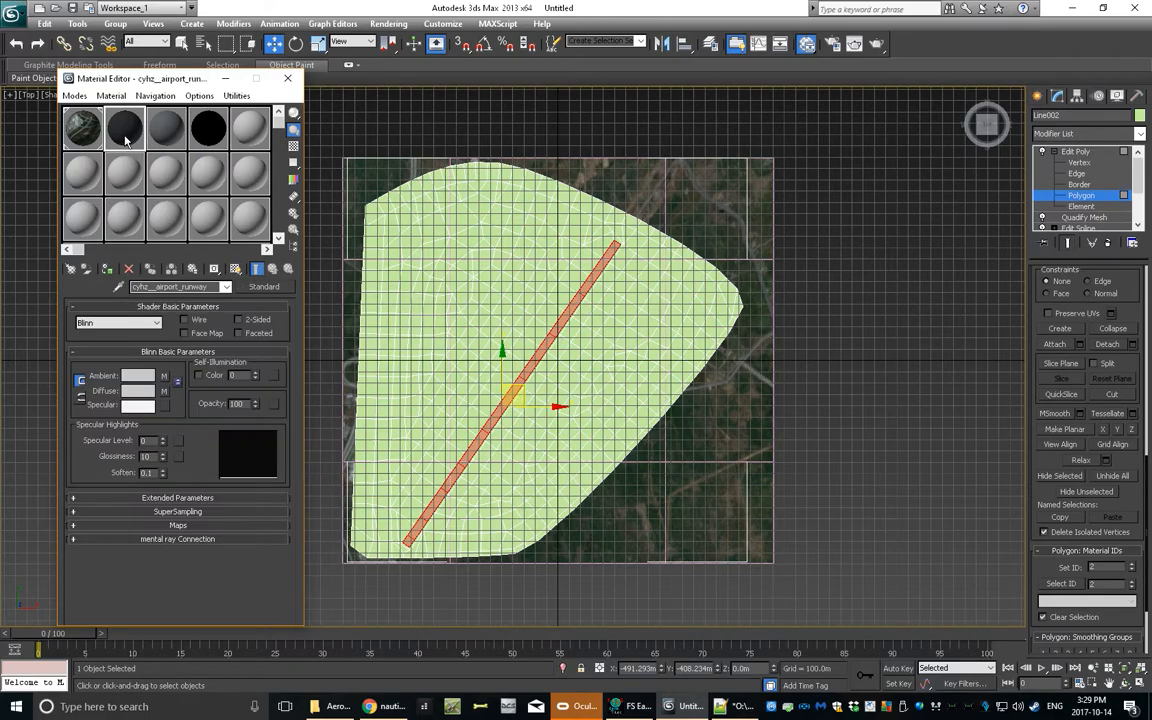
pyautogui.click(218, 136)
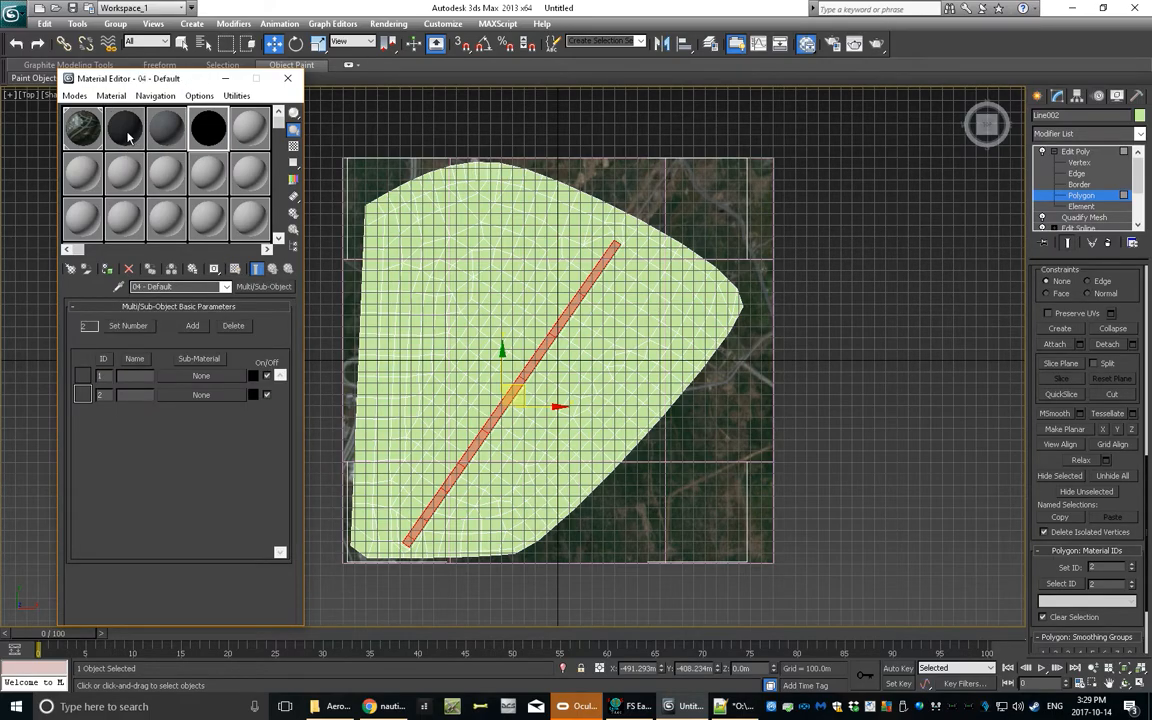
pyautogui.moveTo(157, 330); pyautogui.dragTo(198, 394)
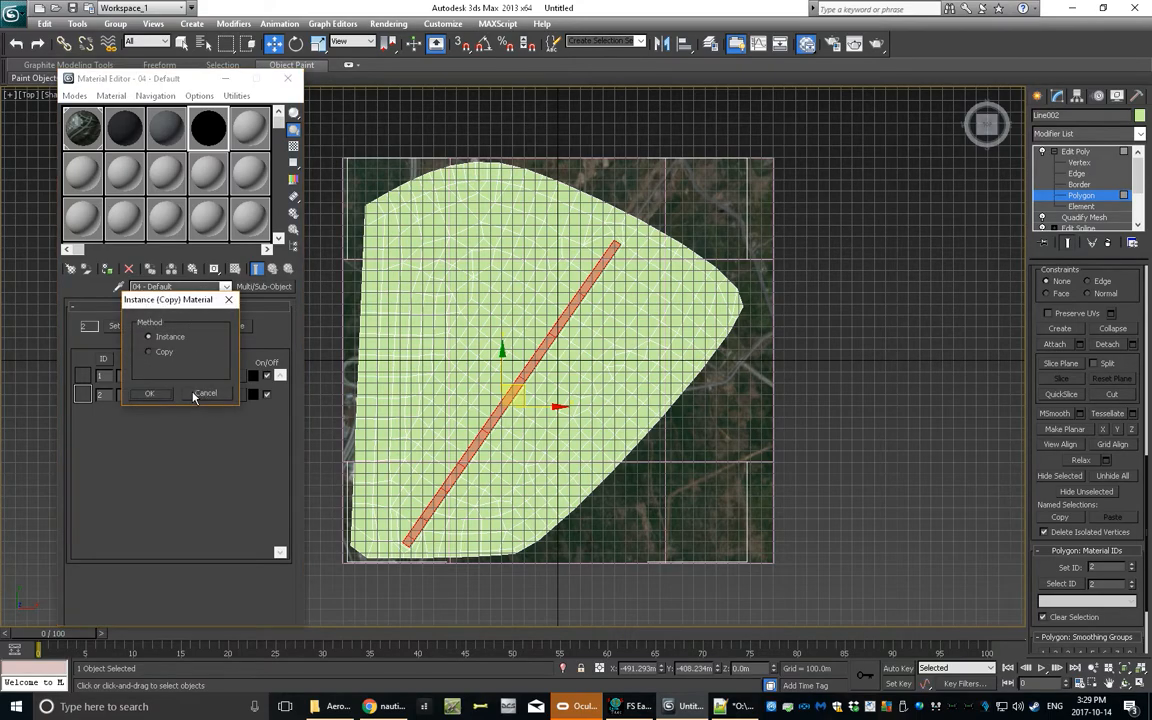
pyautogui.click(166, 355)
pyautogui.click(152, 393)
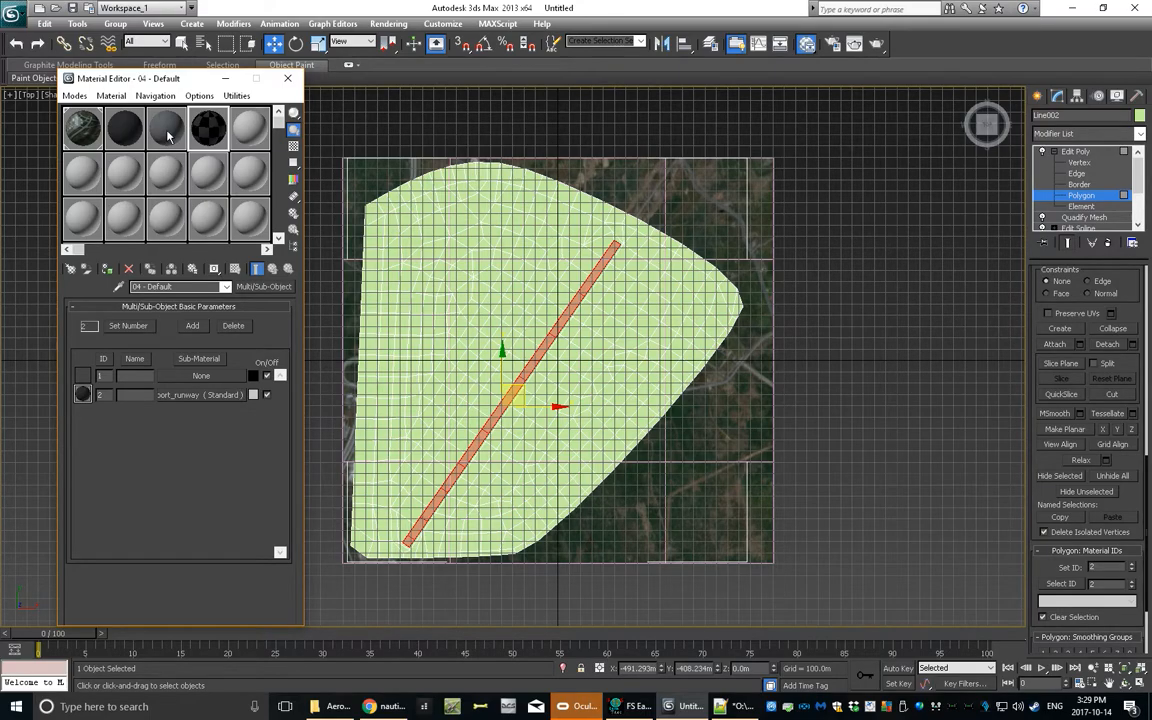
pyautogui.moveTo(168, 136); pyautogui.dragTo(190, 376)
pyautogui.click(157, 394)
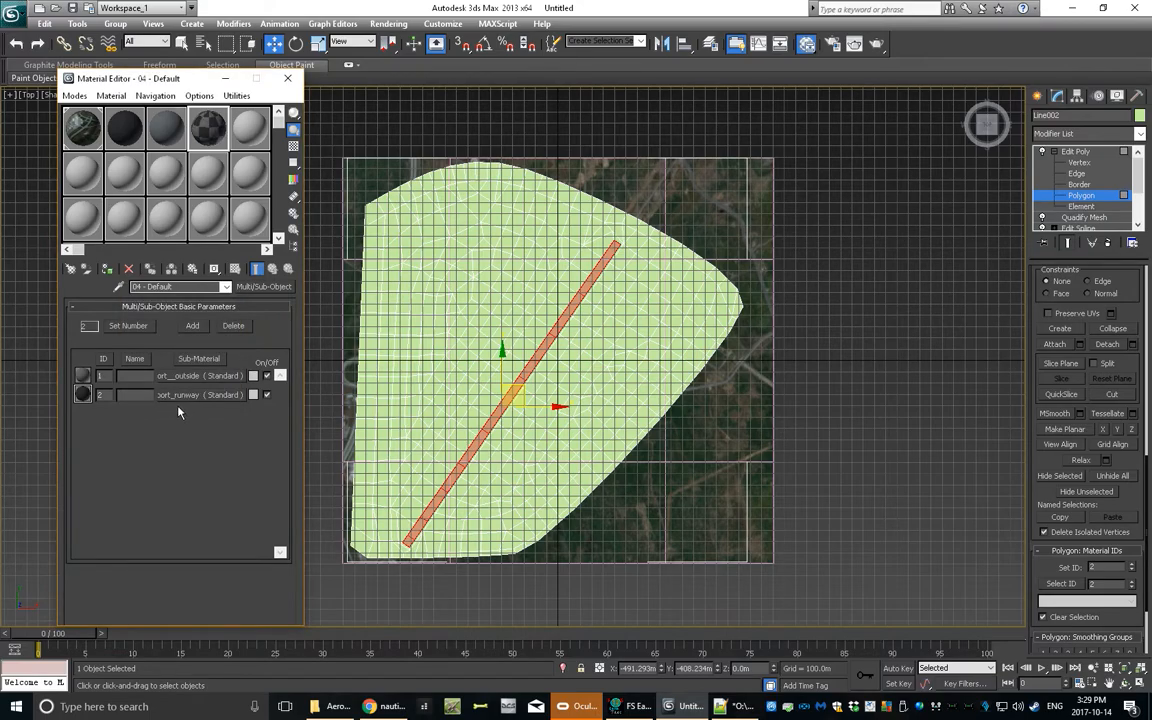
# Assign the Multi/Sub-Object material to the selected ground mesh and close the material editor.
pyautogui.click(107, 270)
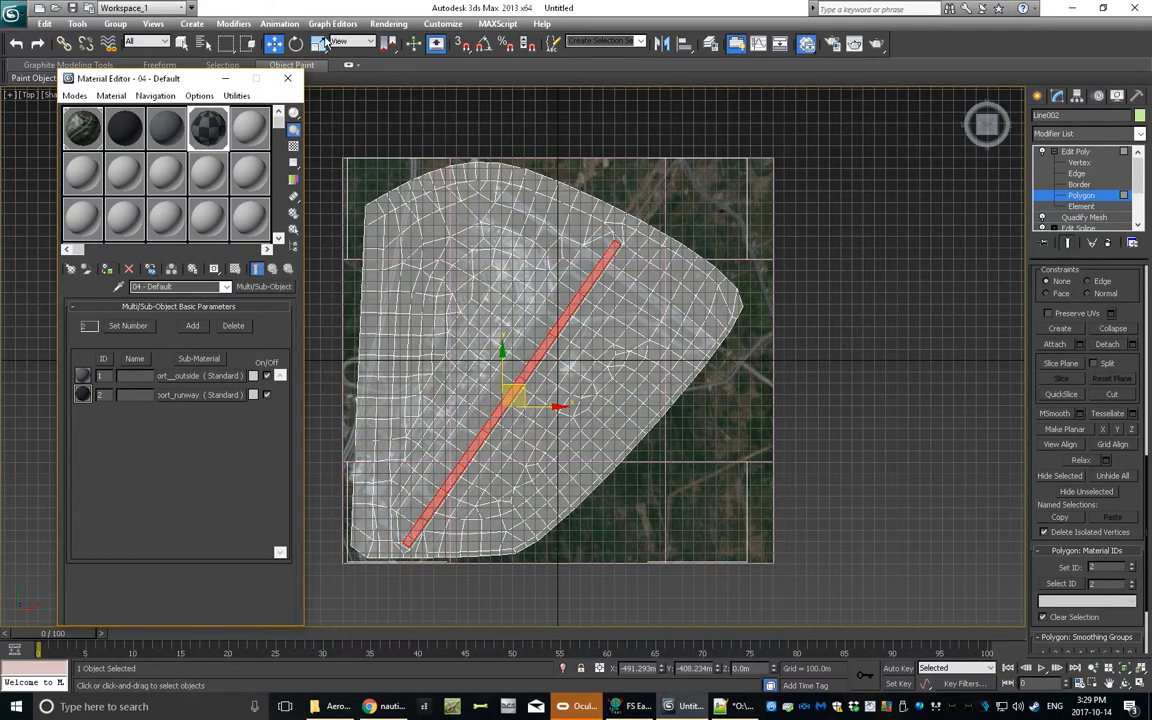
pyautogui.click(289, 80)
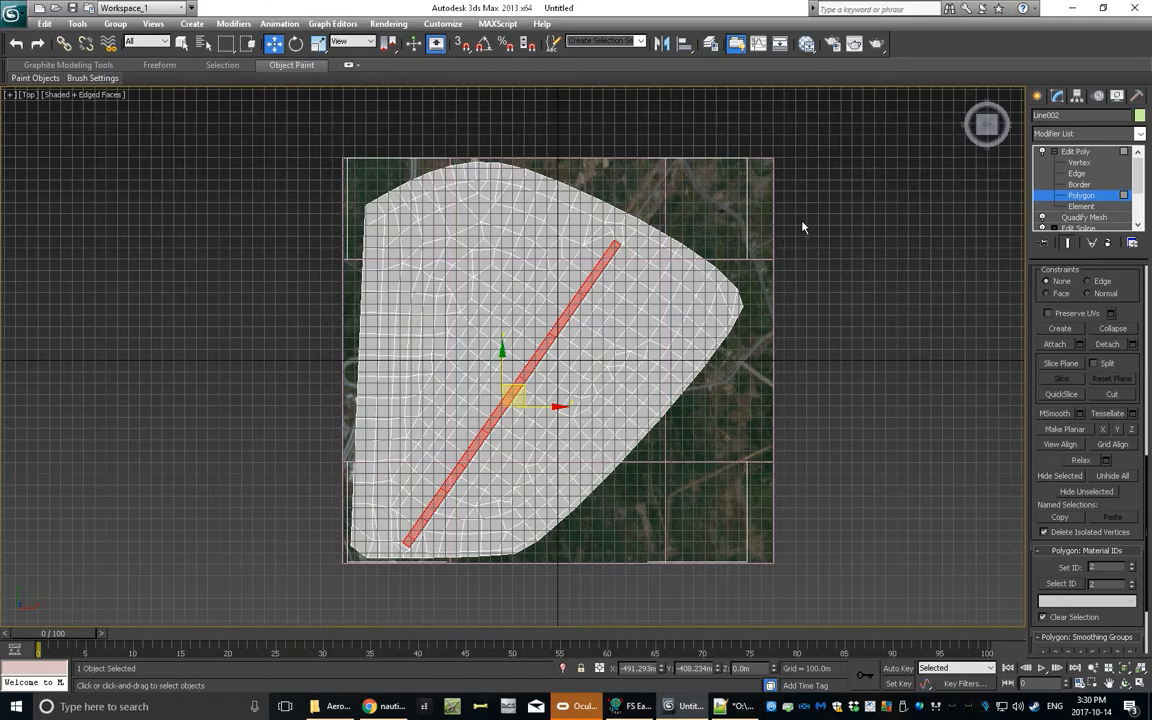
pyautogui.scroll(2, 801, 228)
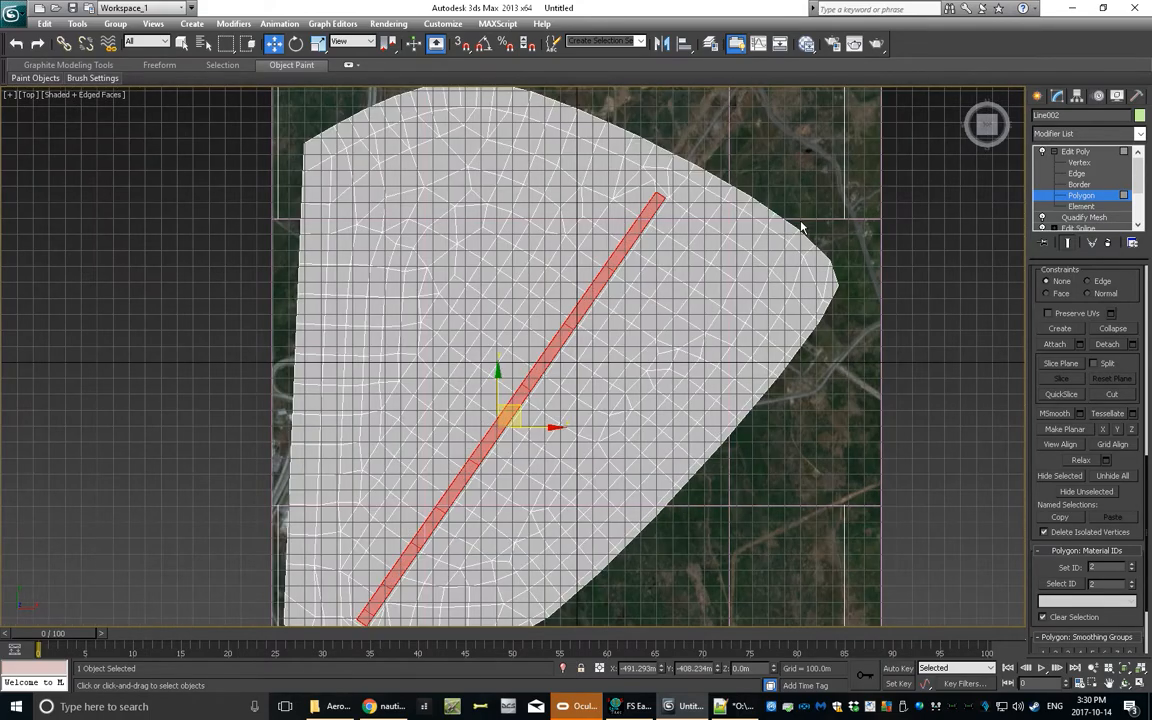
pyautogui.scroll(-2, 801, 228)
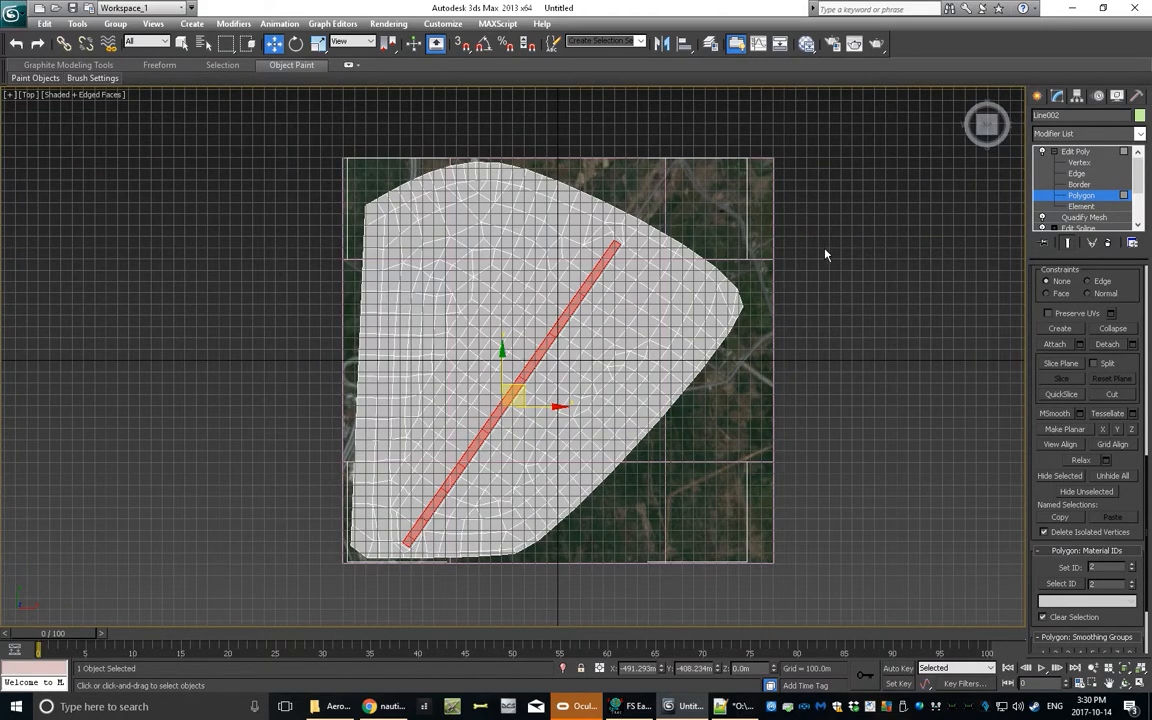
pyautogui.click(1079, 164)
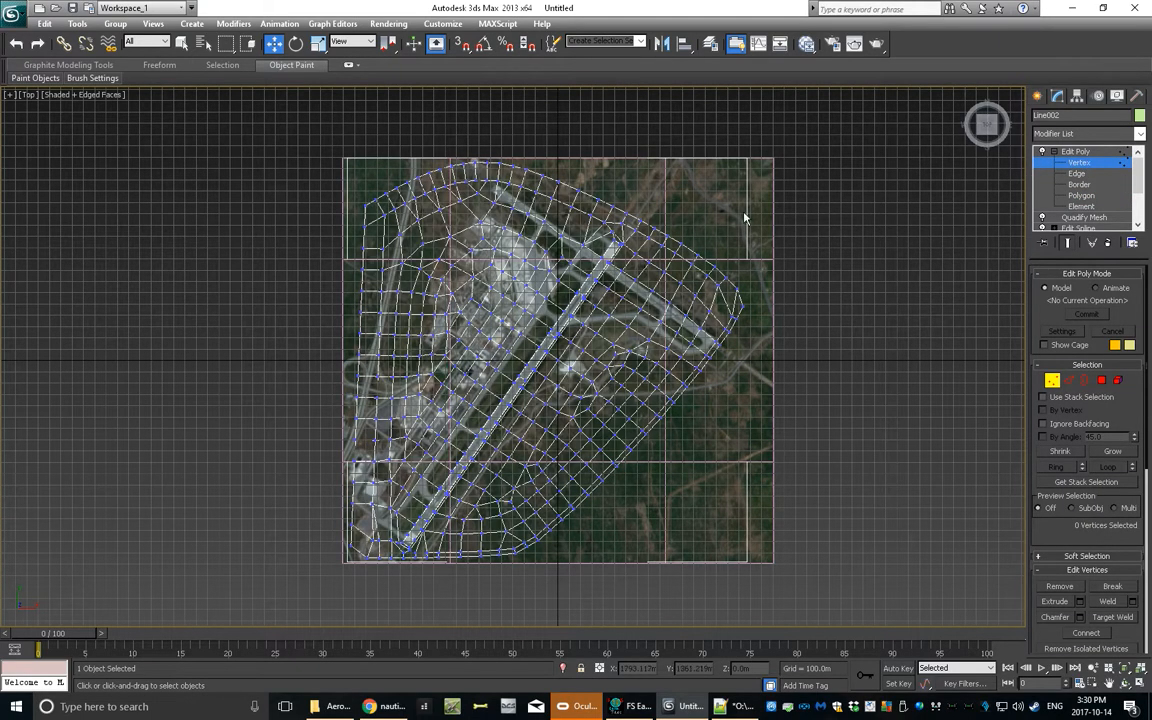
pyautogui.hotkey('alt', 'x')
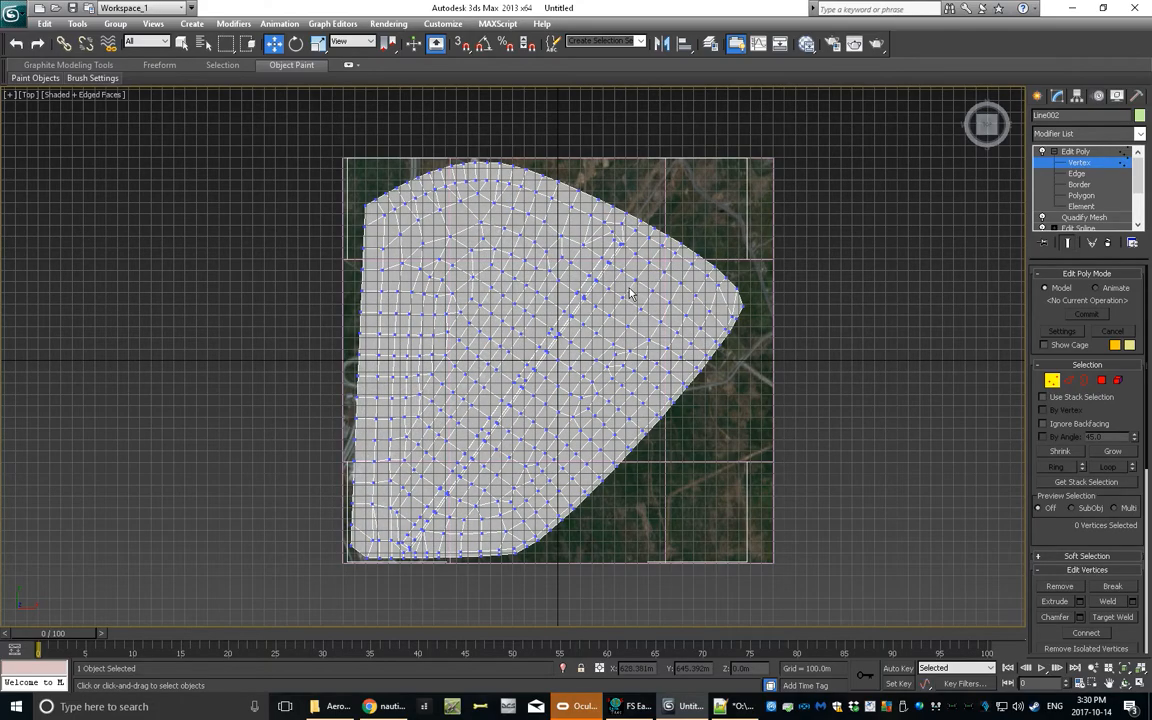
pyautogui.scroll(3, 630, 293)
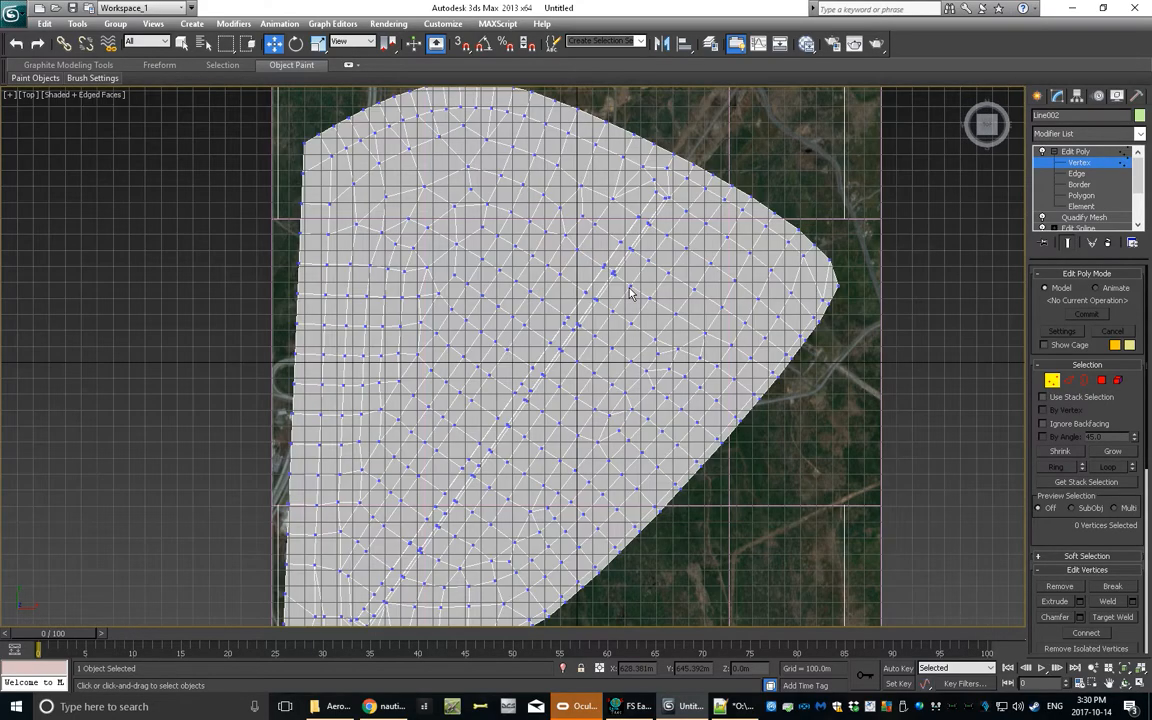
pyautogui.scroll(-3, 630, 293)
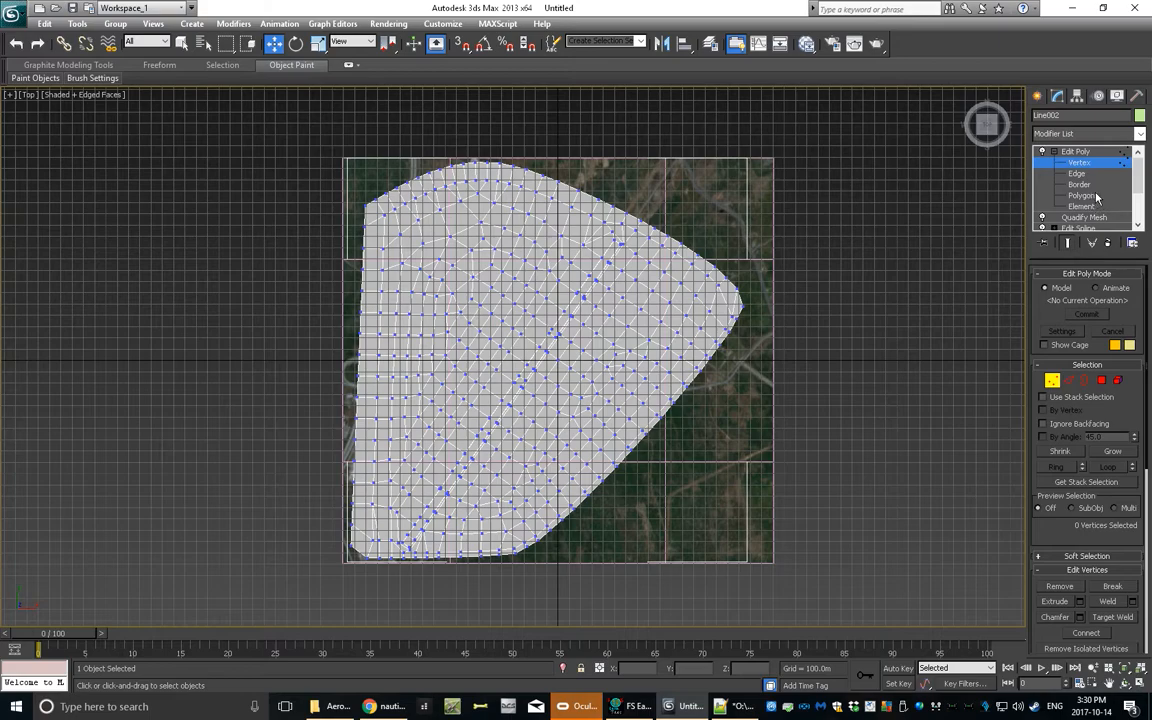
pyautogui.click(1139, 134)
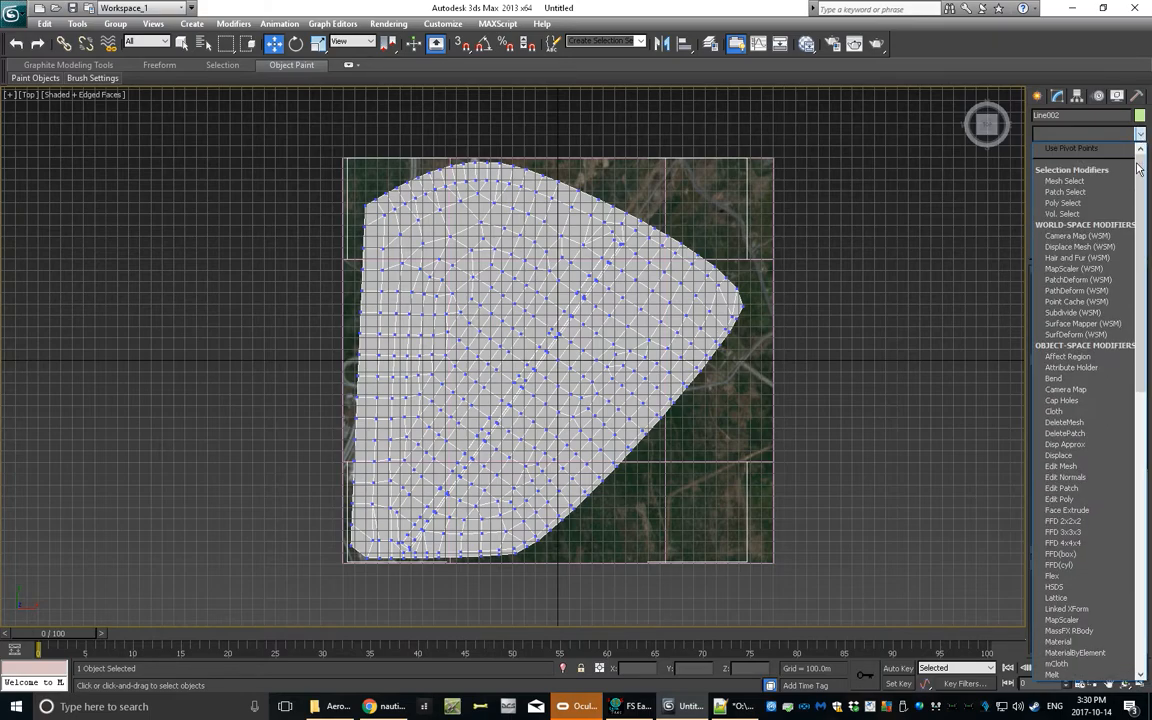
pyautogui.click(1059, 499)
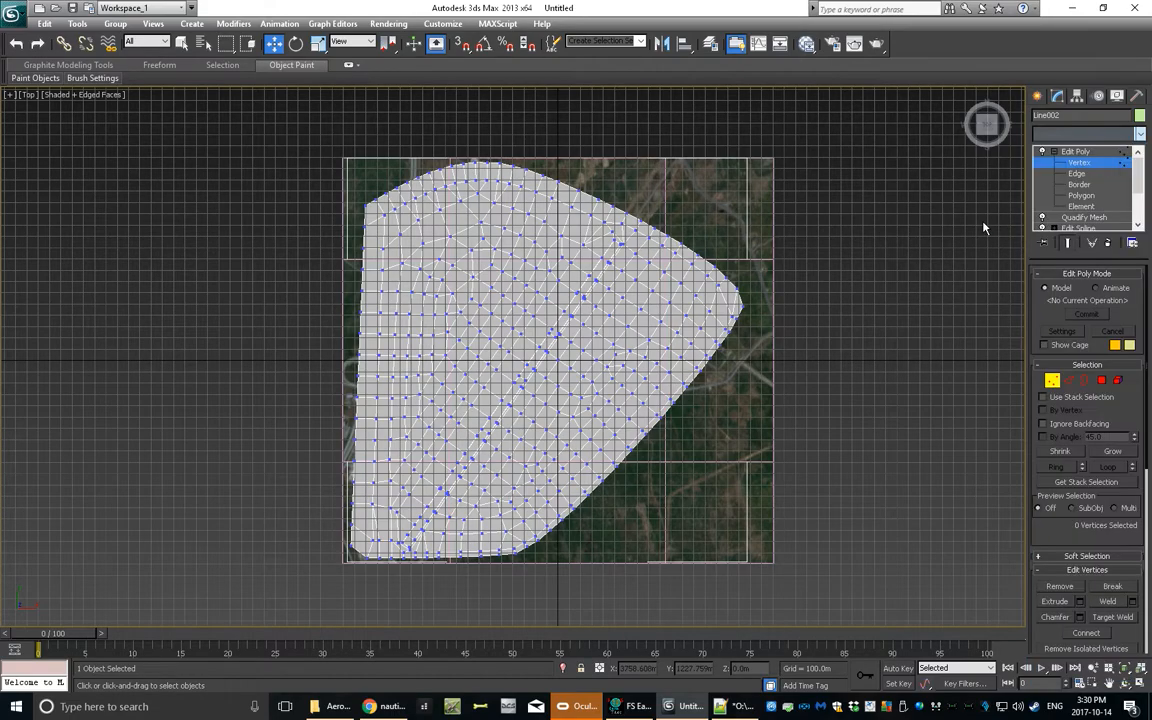
# Leave vertex editing and add an Unwrap UVW modifier to the ground mesh.
pyautogui.click(1075, 157)
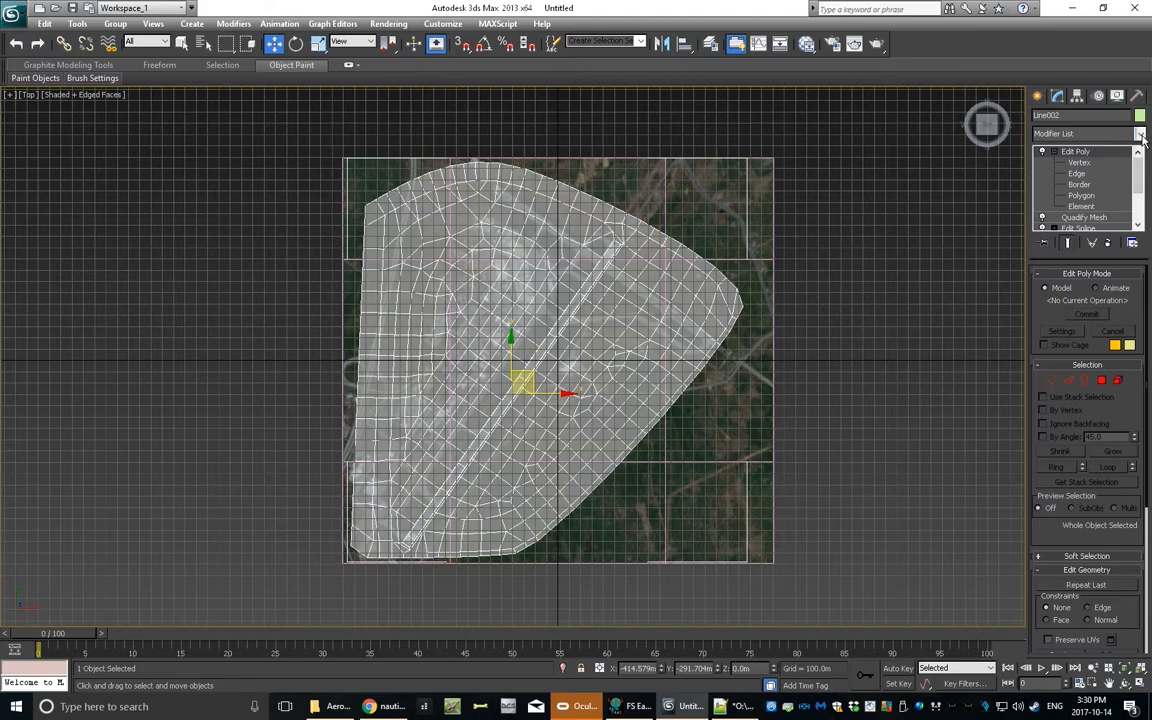
pyautogui.click(1088, 133)
pyautogui.scroll(-15, 1120, 508)
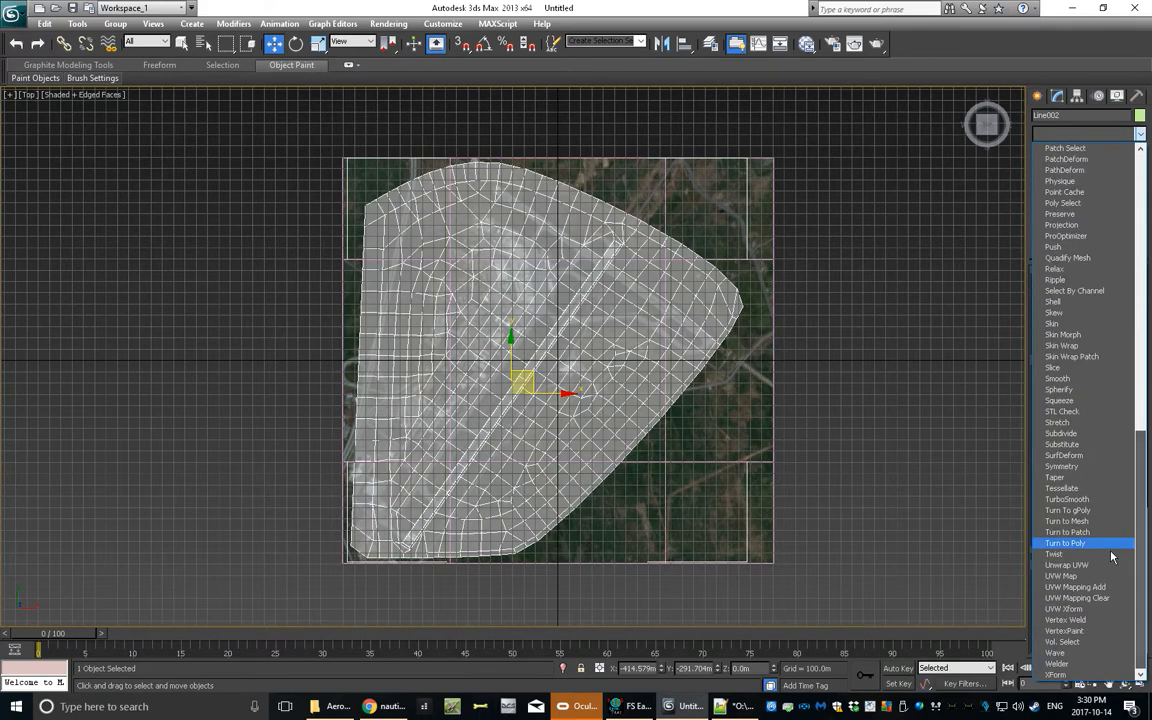
pyautogui.click(1068, 566)
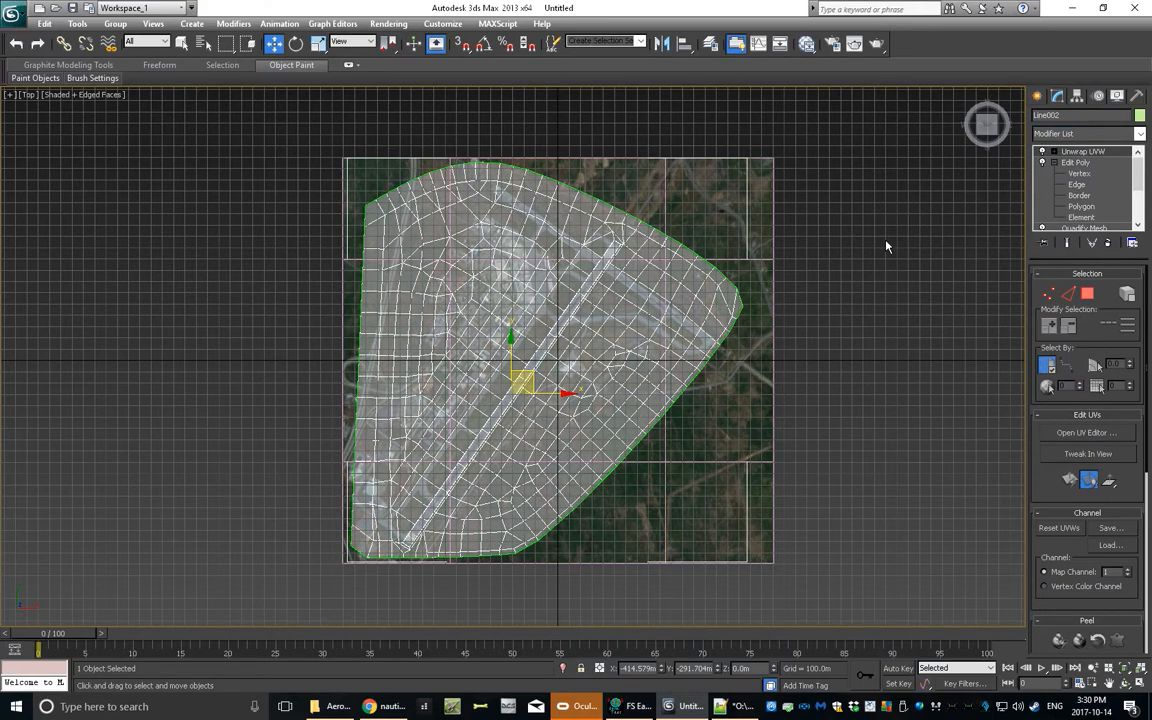
pyautogui.hotkey('ctrl', 'a')
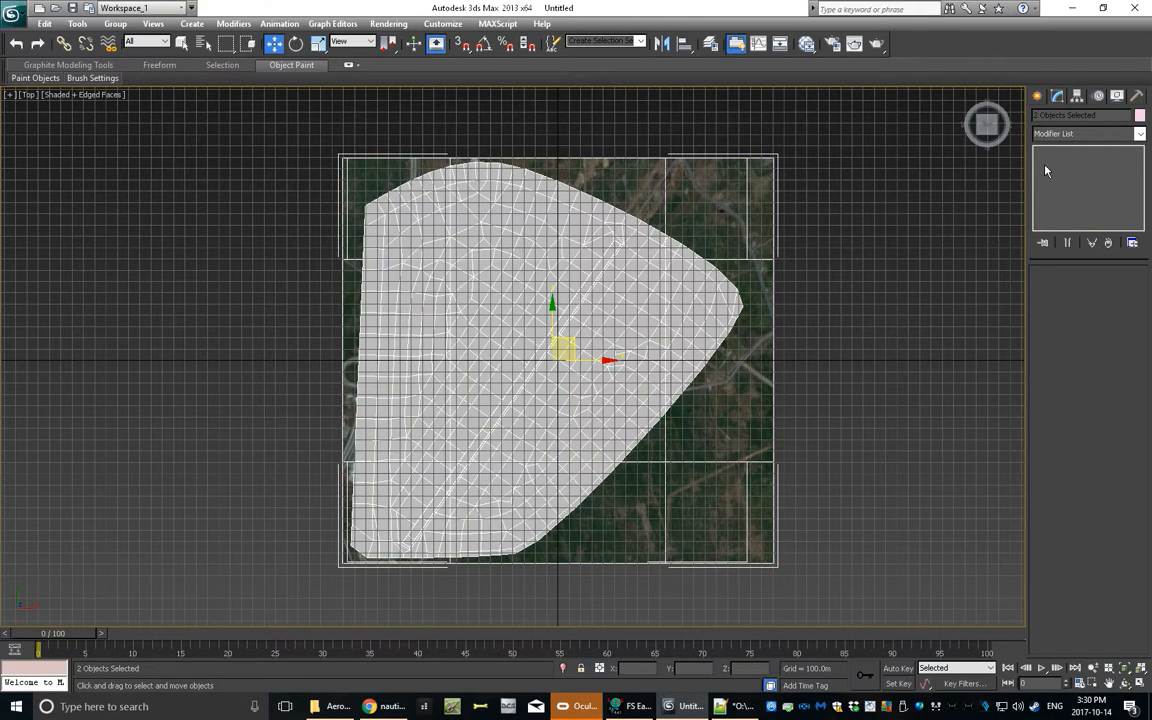
pyautogui.click(859, 316)
pyautogui.click(686, 265)
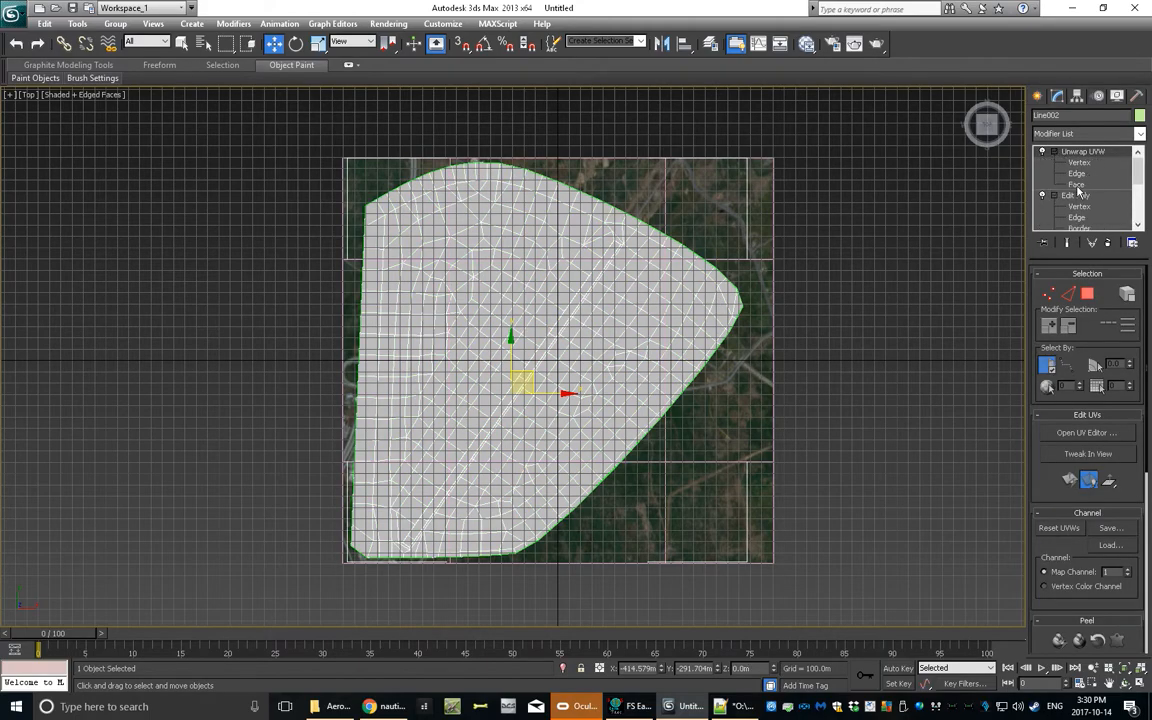
# Select all faces of the mesh at the Unwrap UVW face level and open the UV editor.
pyautogui.click(1076, 185)
pyautogui.hotkey('ctrl', 'a')
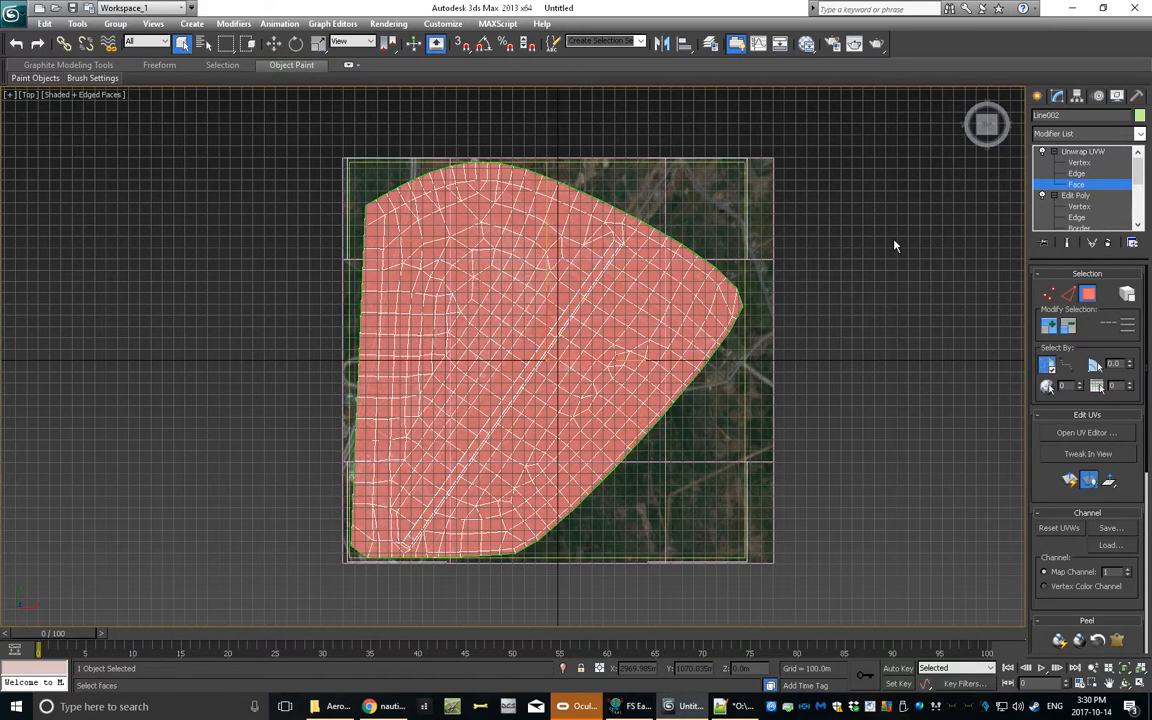
pyautogui.click(1068, 434)
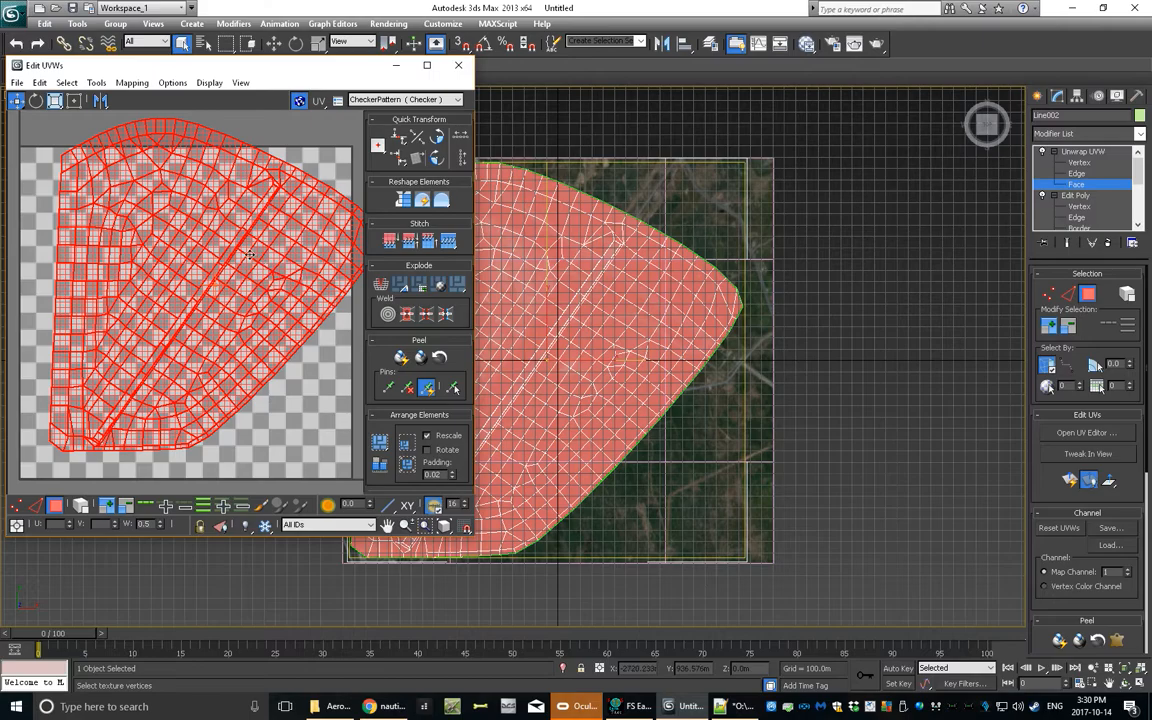
# Try to scale the UV layout of all selected faces, undo the change and close the UV editor.
pyautogui.scroll(-2, 238, 240)
pyautogui.moveTo(219, 281); pyautogui.dragTo(209, 294)
pyautogui.scroll(-3, 210, 293)
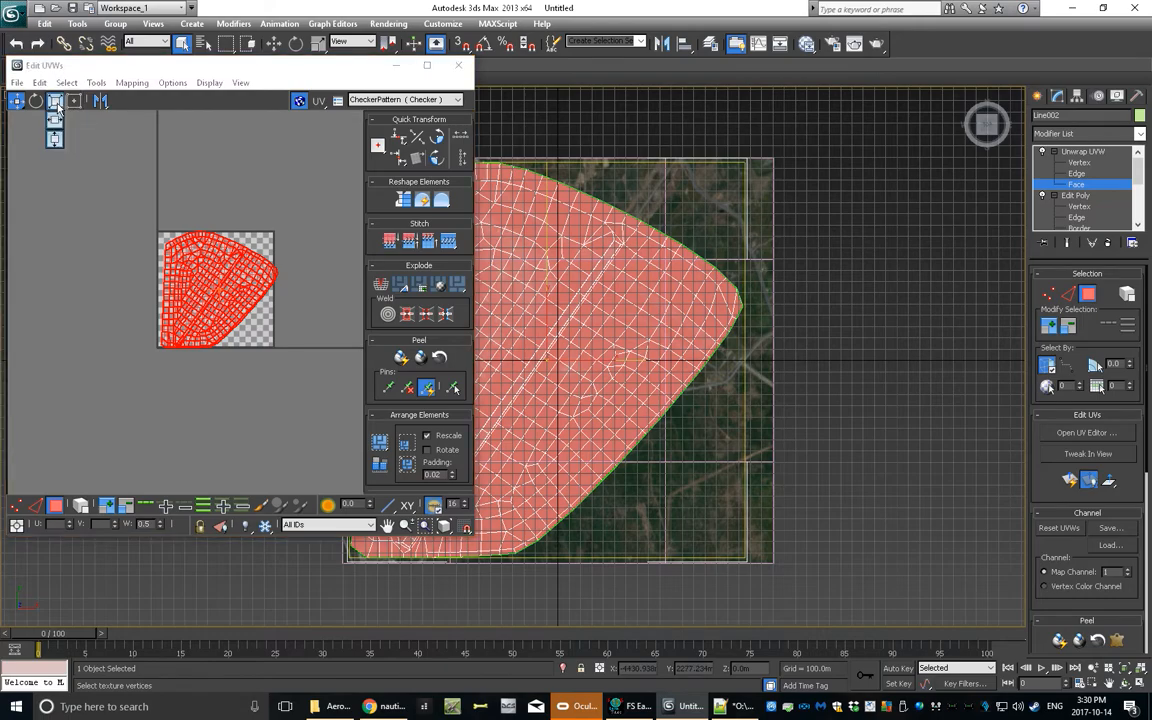
pyautogui.press('r')
pyautogui.moveTo(231, 275); pyautogui.dragTo(343, 275)
pyautogui.hotkey('ctrl', 'z')
pyautogui.moveTo(211, 277); pyautogui.dragTo(244, 256)
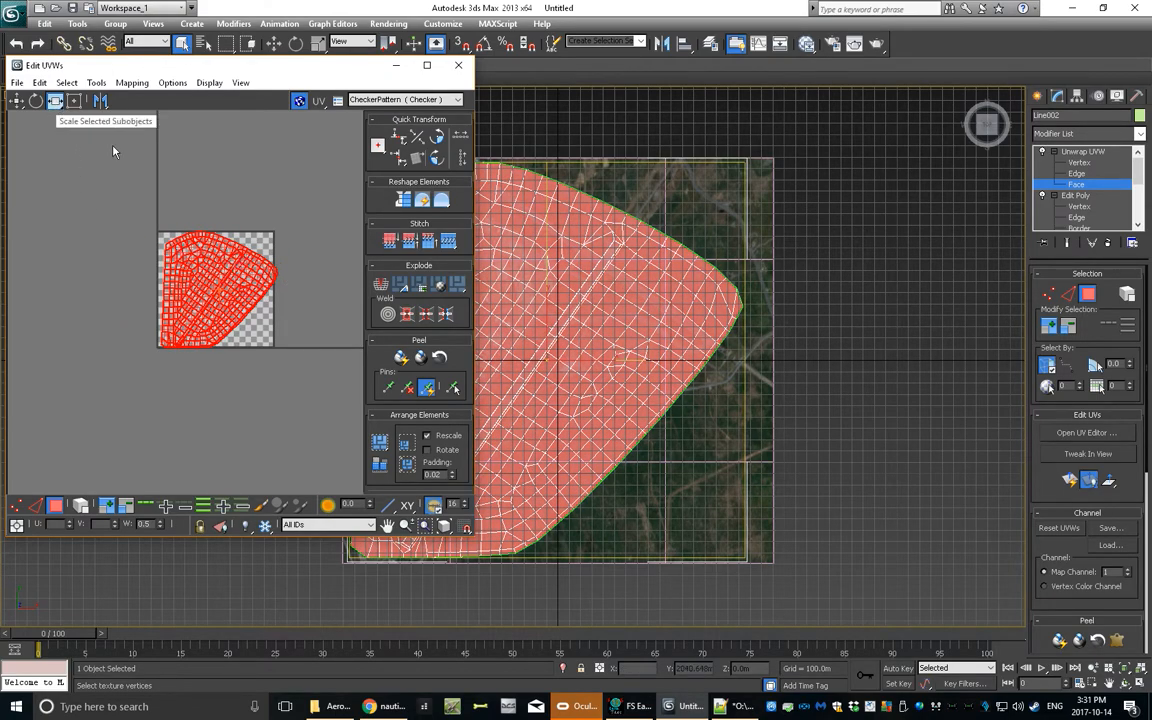
pyautogui.click(459, 68)
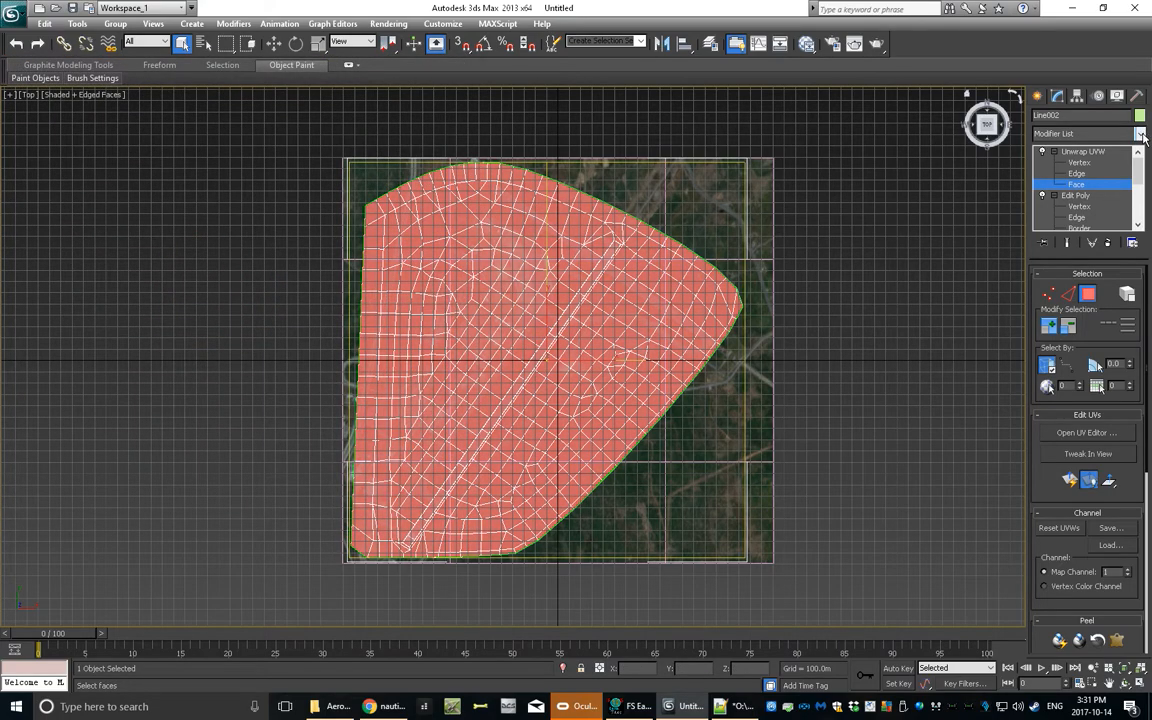
# Add an Edit Mesh modifier to the ground mesh and select all of its vertices.
pyautogui.click(1142, 135)
pyautogui.moveTo(1142, 178); pyautogui.dragTo(1140, 541)
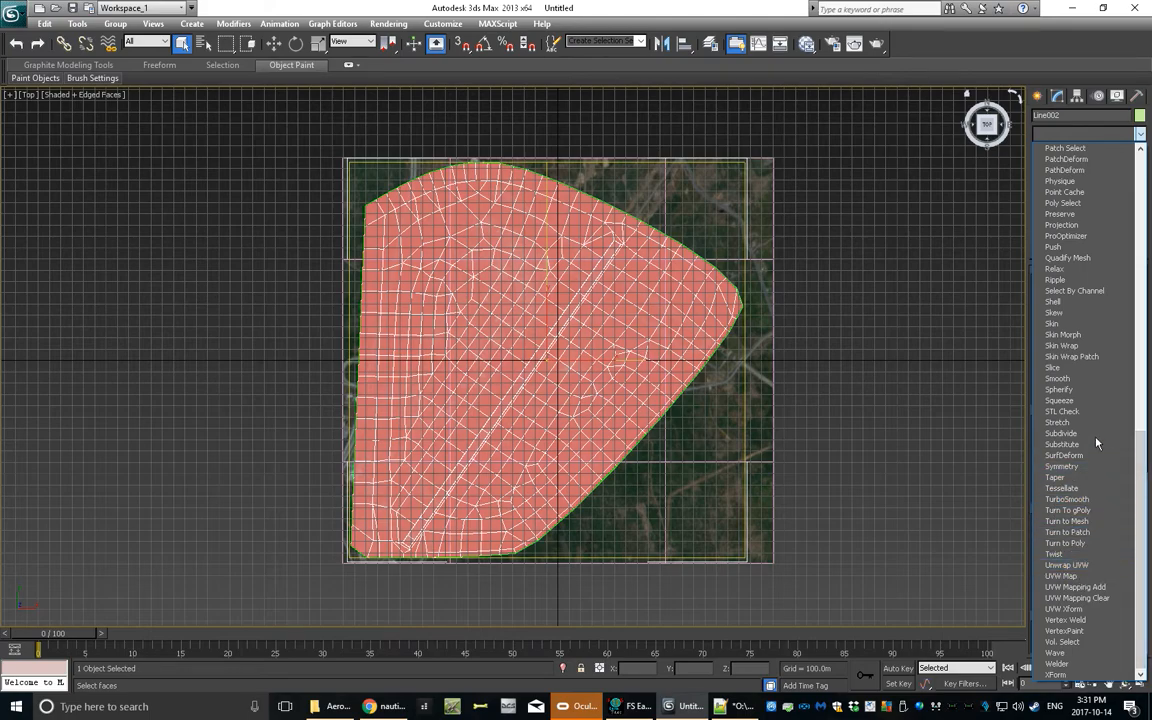
pyautogui.scroll(8, 1093, 282)
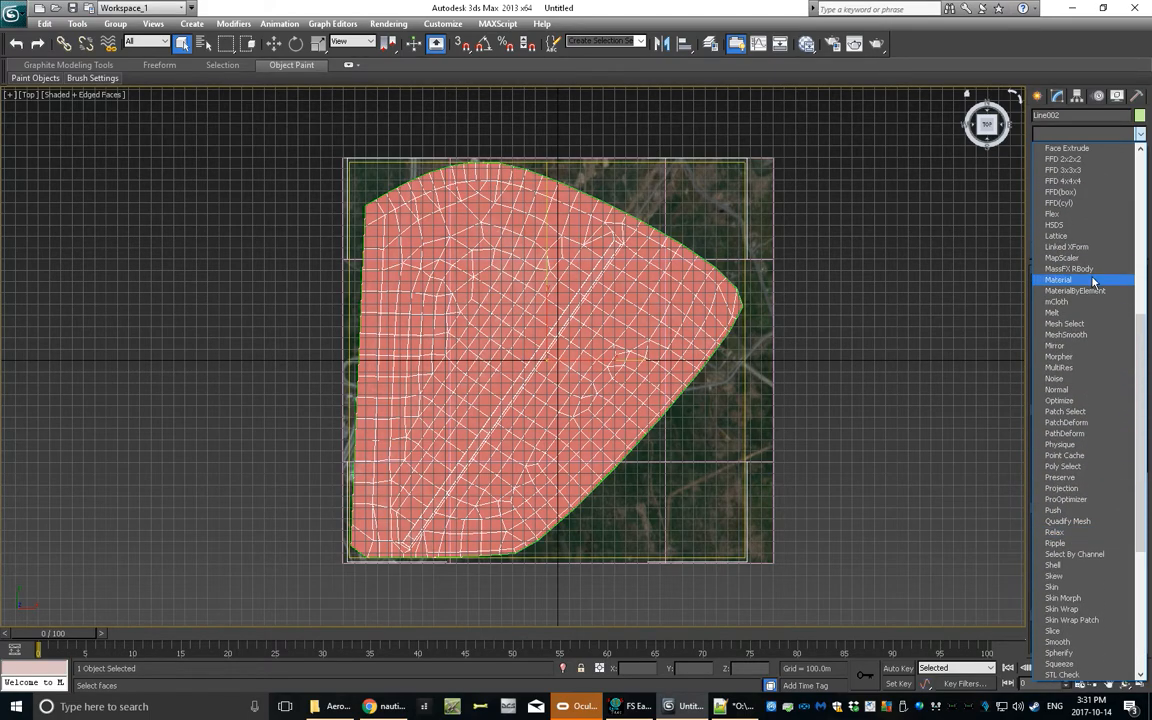
pyautogui.scroll(2, 1077, 243)
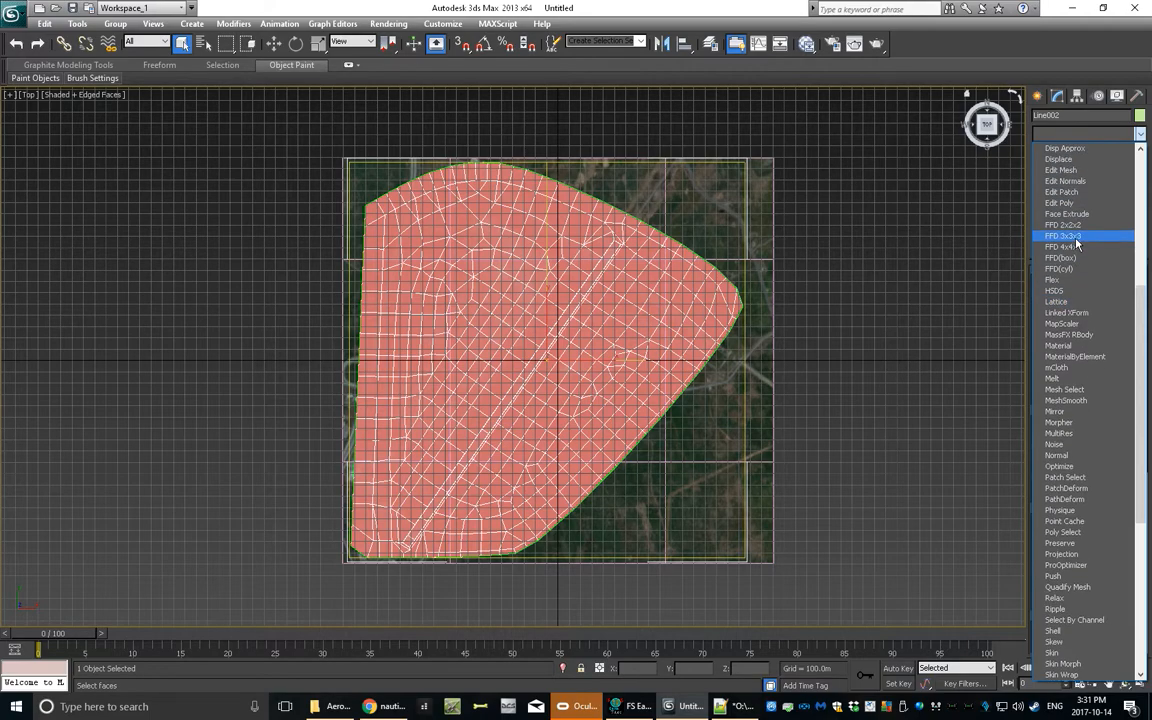
pyautogui.scroll(3, 1077, 243)
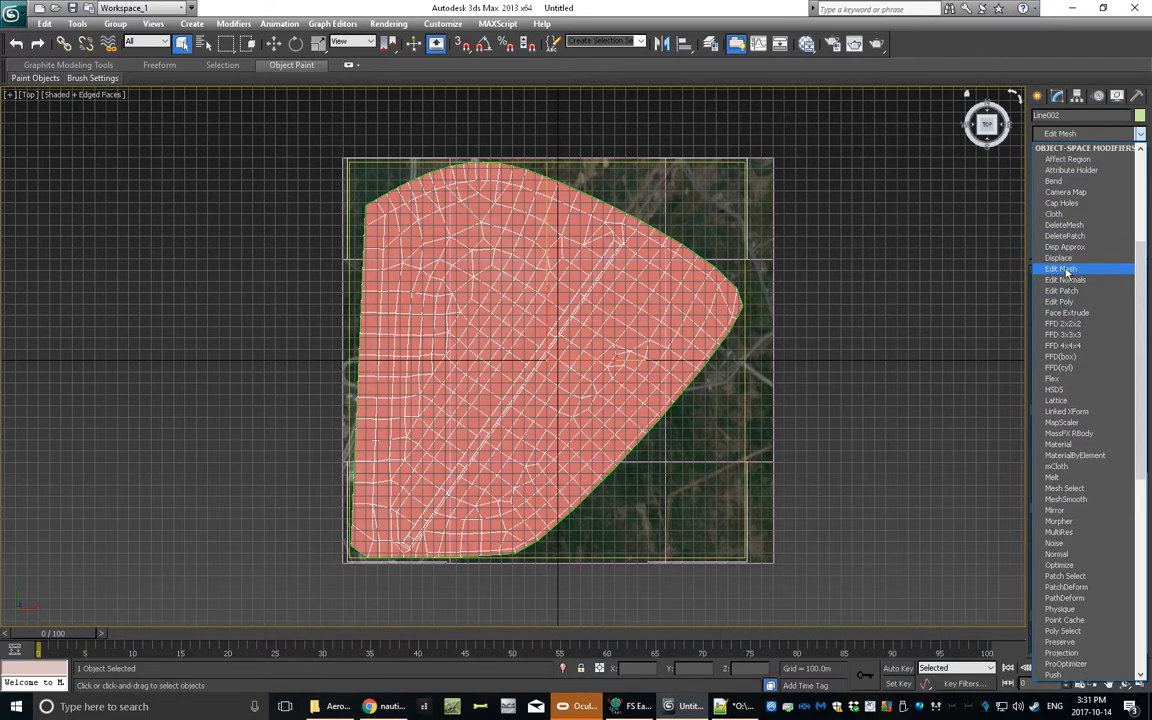
pyautogui.click(1062, 269)
pyautogui.click(1042, 151)
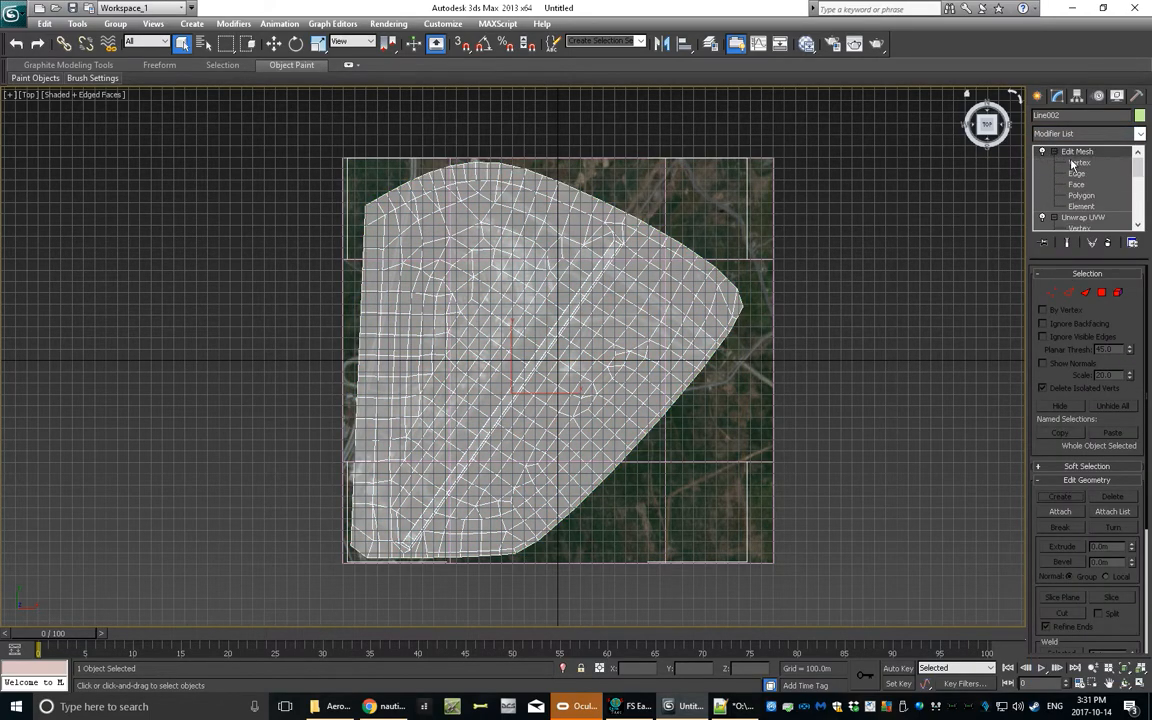
pyautogui.click(1079, 162)
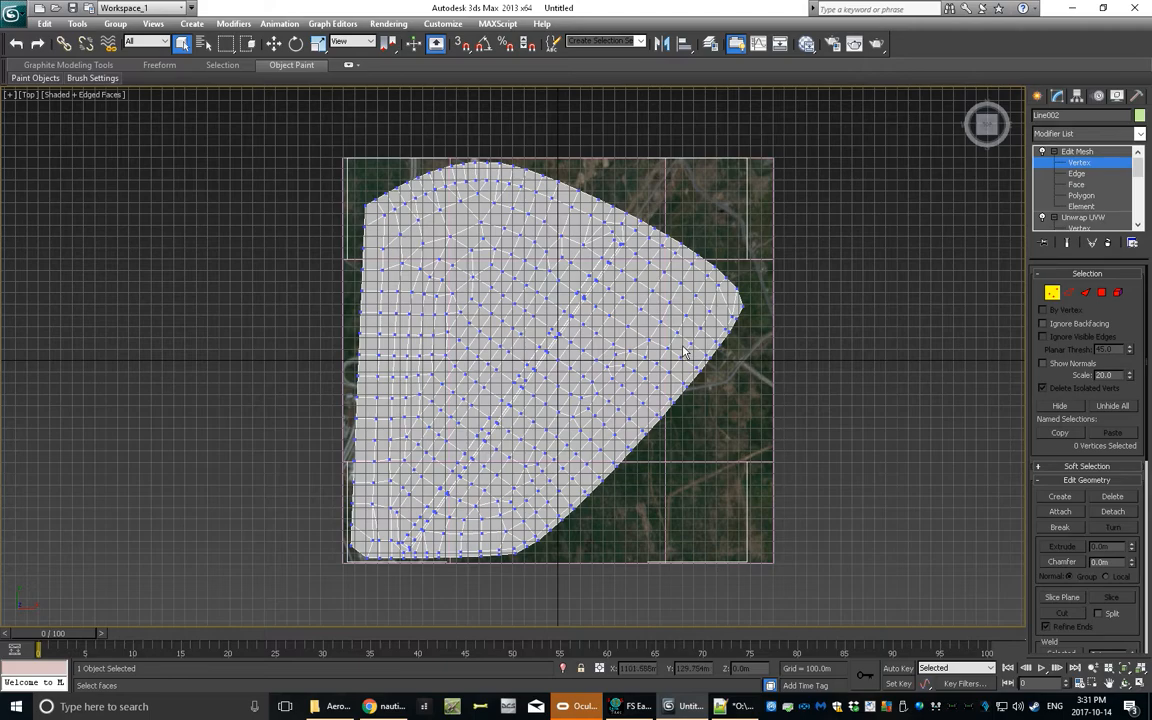
pyautogui.hotkey('ctrl', 'a')
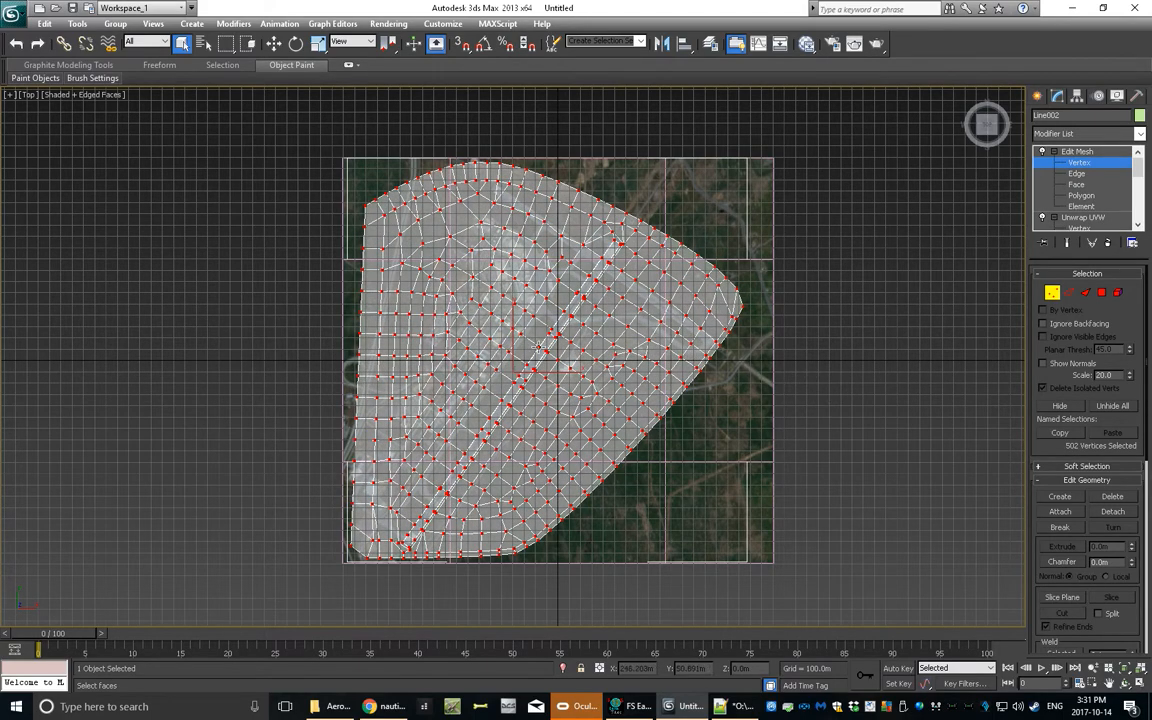
# Set the vertex color of all selected vertices to red (255, 0, 0).
pyautogui.scroll(-5, 1064, 487)
pyautogui.scroll(-5, 1064, 487)
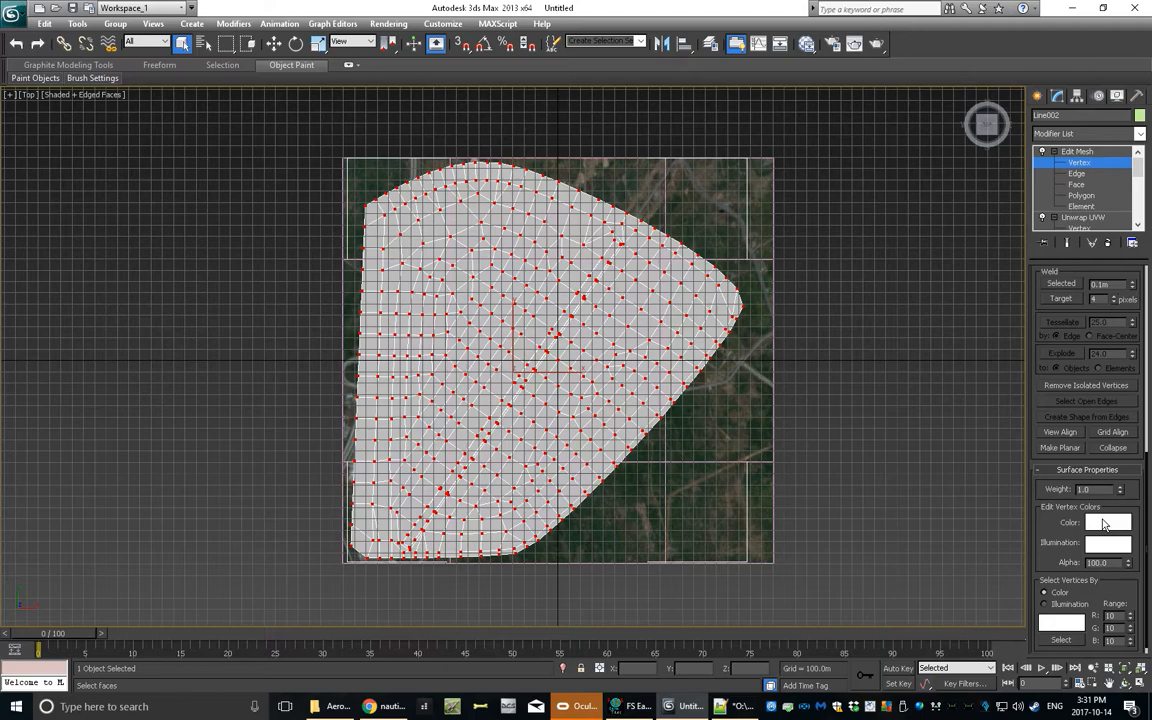
pyautogui.click(1104, 524)
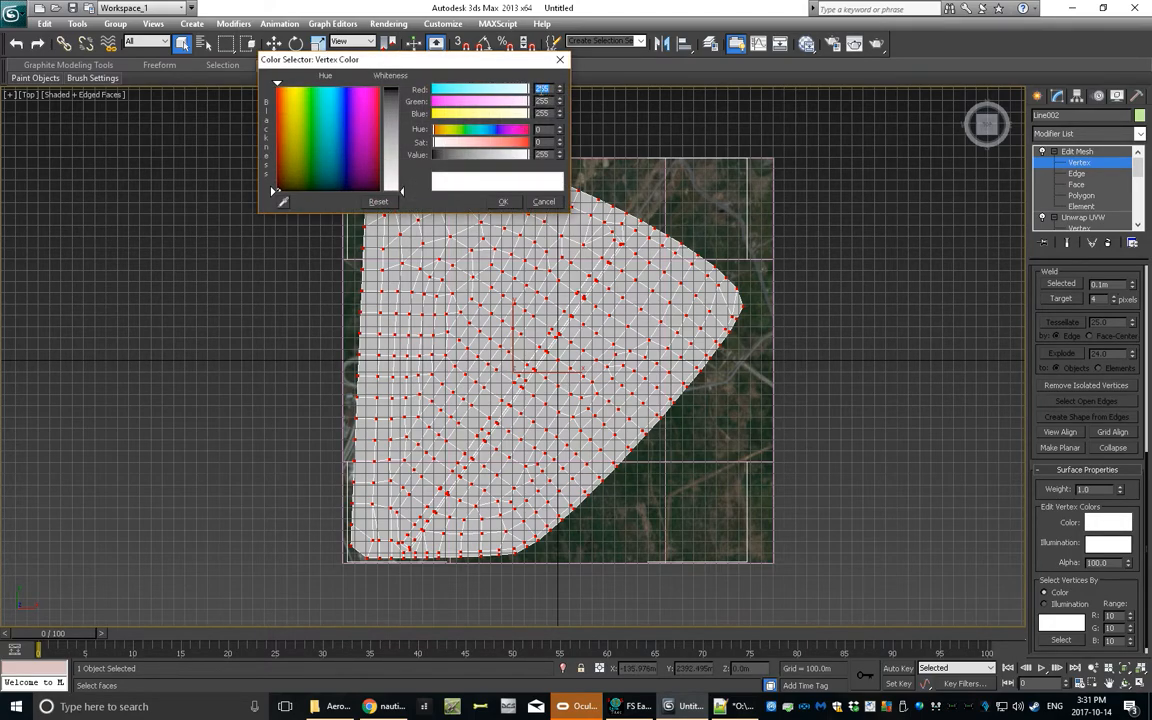
pyautogui.press('Tab')
pyautogui.write('0')
pyautogui.press('Tab')
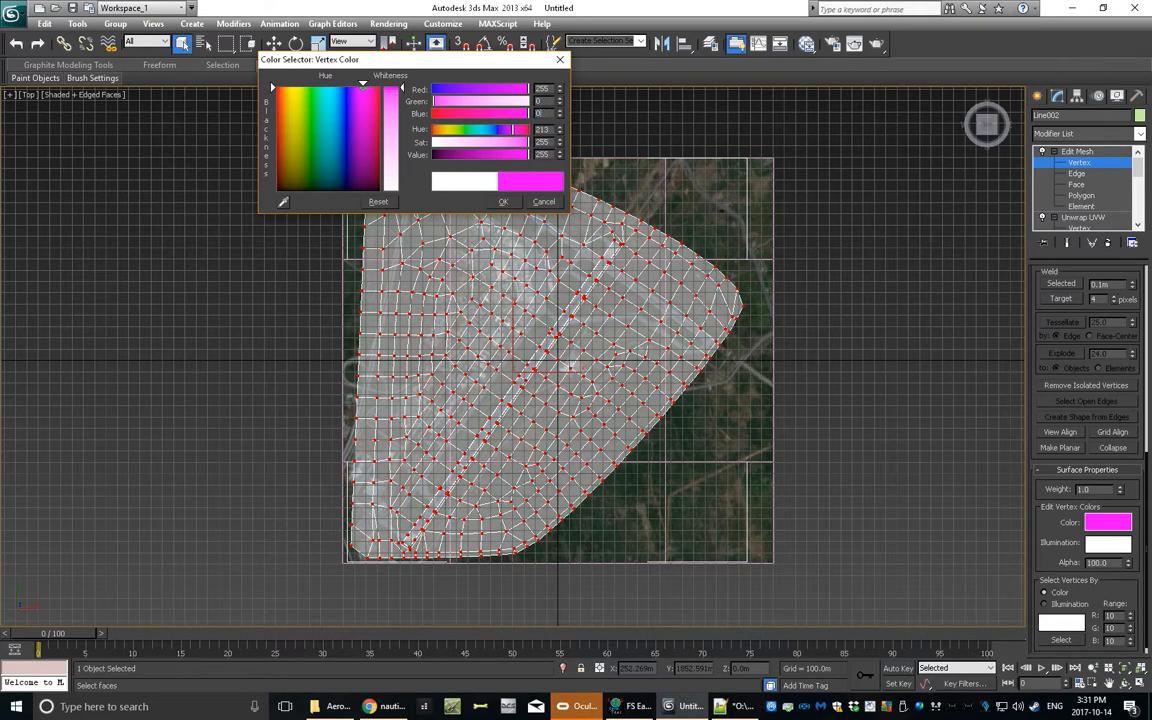
pyautogui.write('0')
pyautogui.press('Tab')
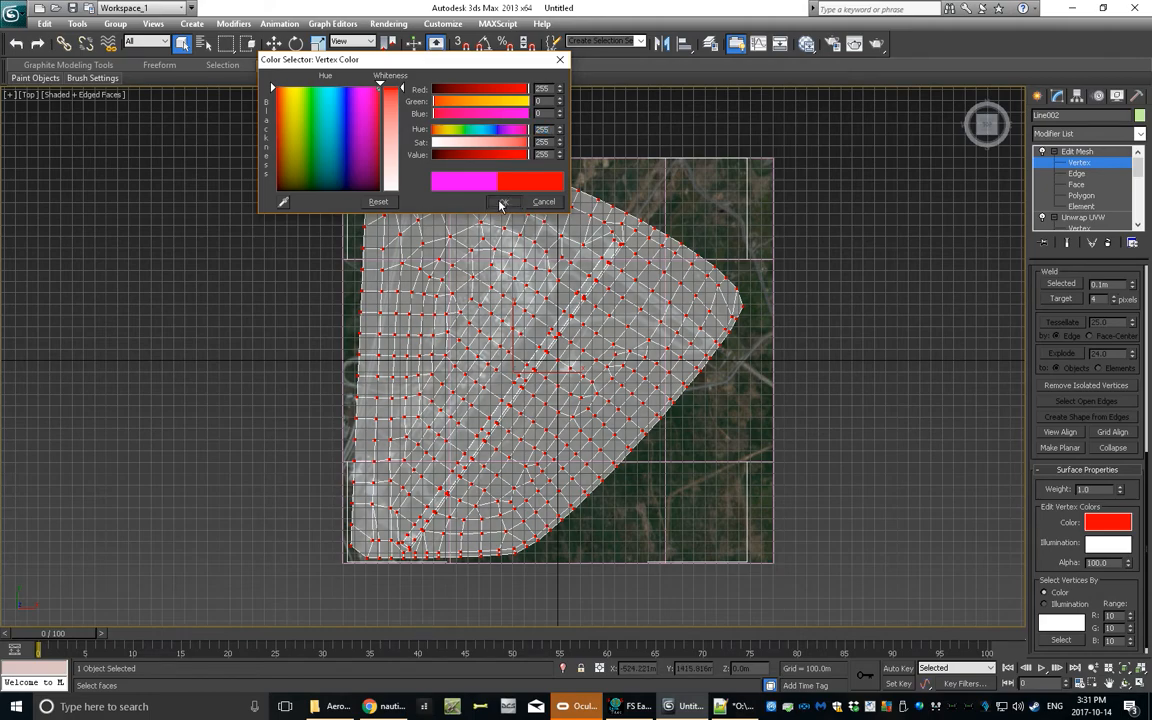
pyautogui.click(502, 202)
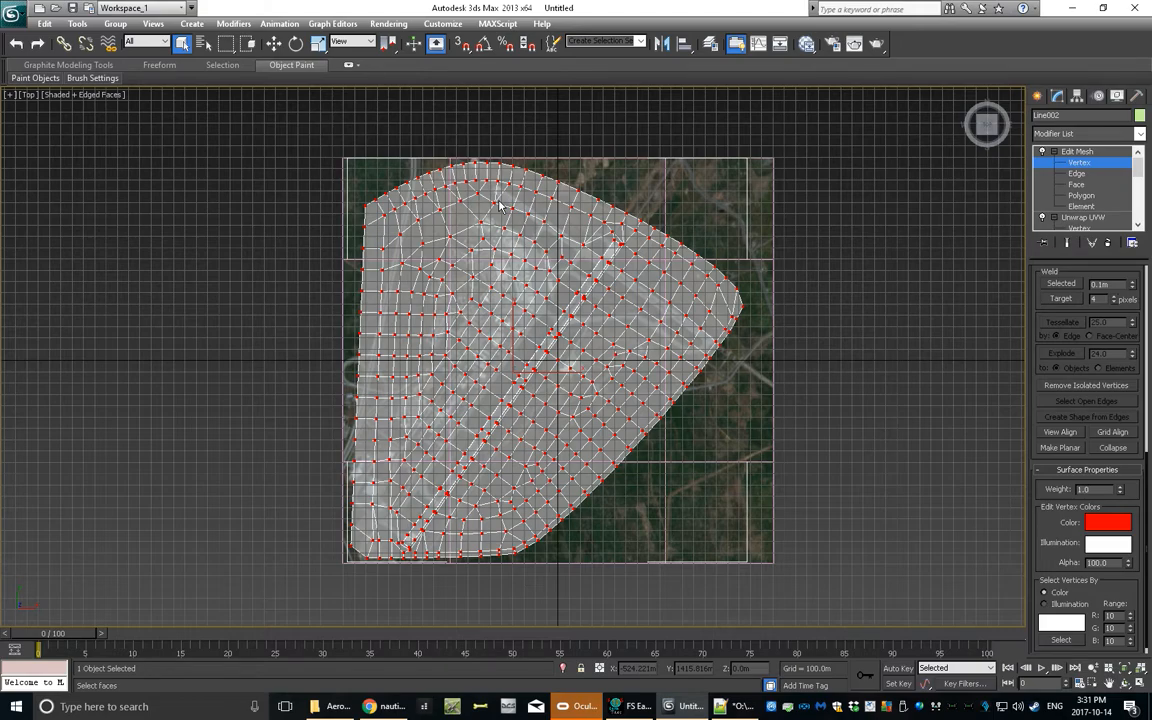
# Add an Edit Poly modifier above the Edit Mesh modifier and enter its polygon level.
pyautogui.click(1140, 134)
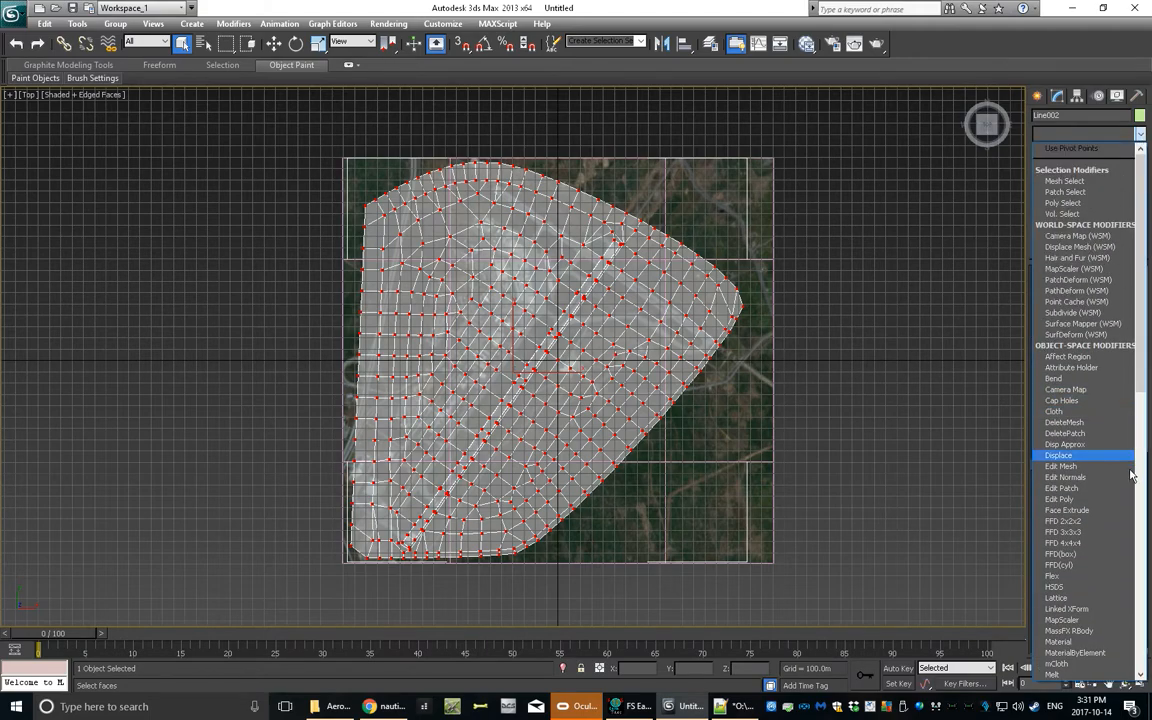
pyautogui.click(1072, 500)
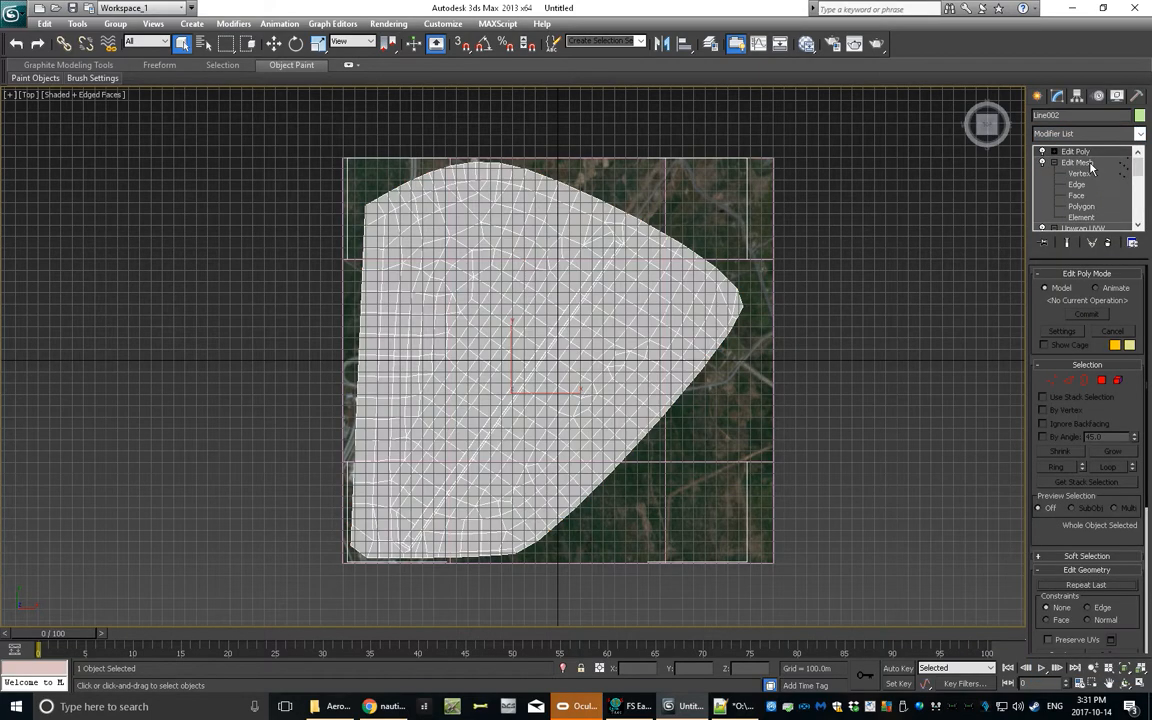
pyautogui.click(1081, 195)
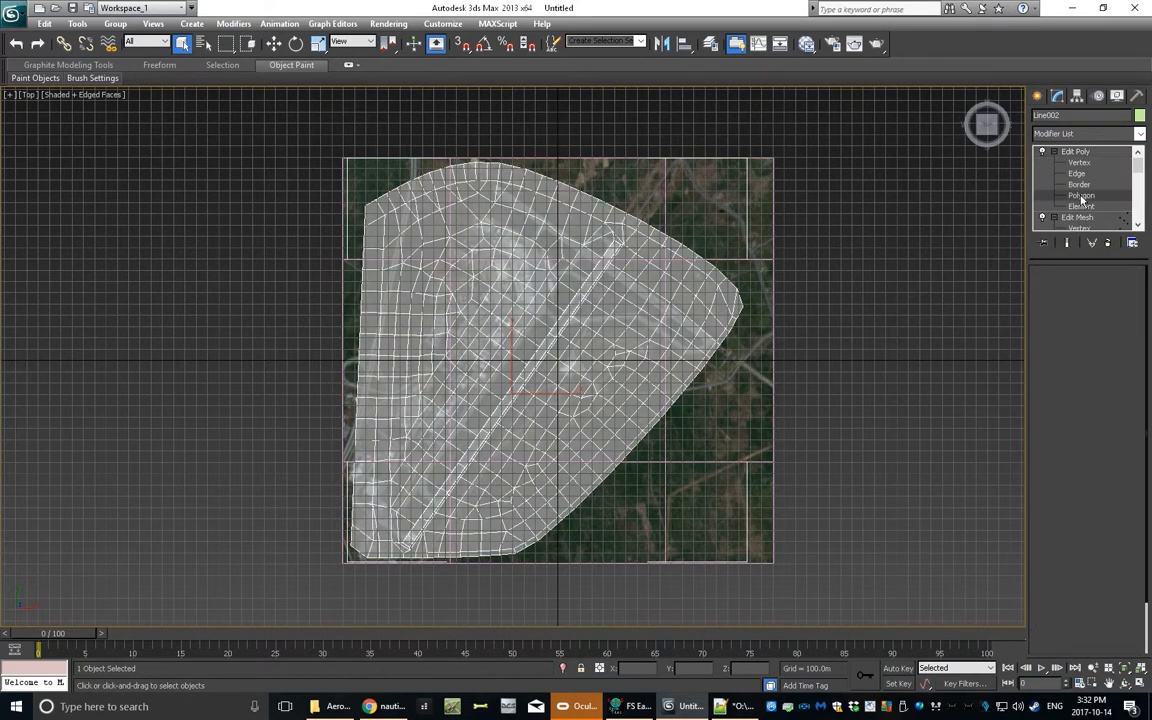
# Enable Clear Selection and select only the polygons with material ID 1.
pyautogui.scroll(-10, 1057, 392)
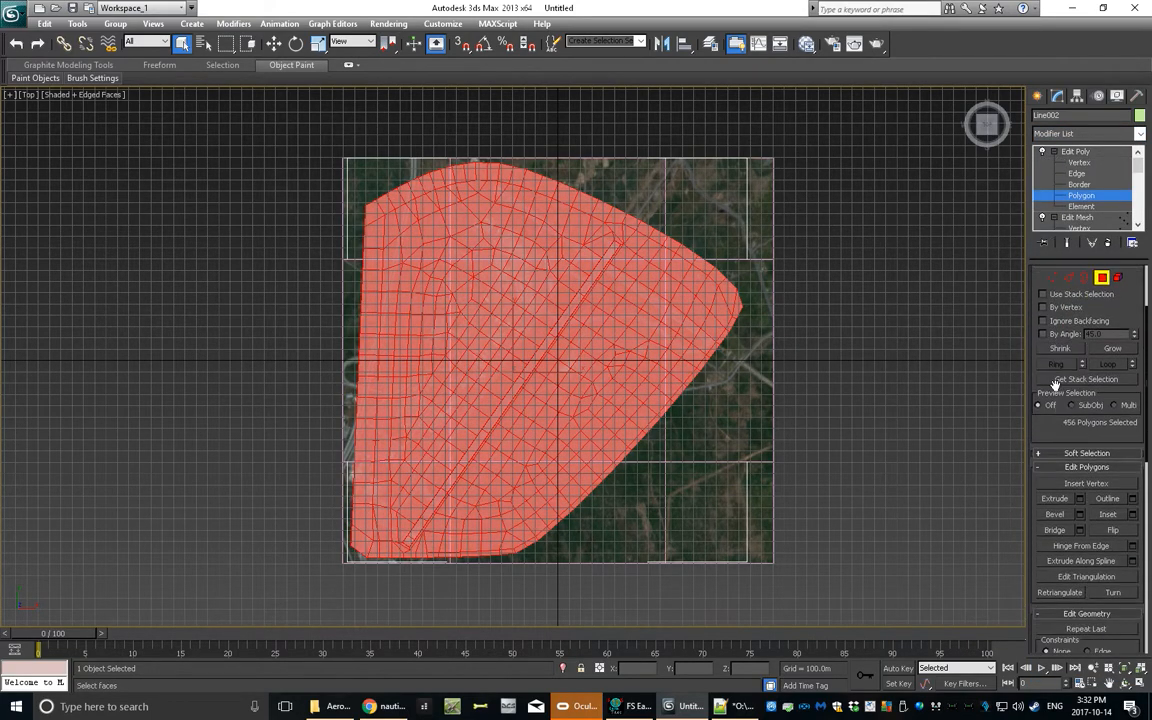
pyautogui.scroll(-3, 1057, 392)
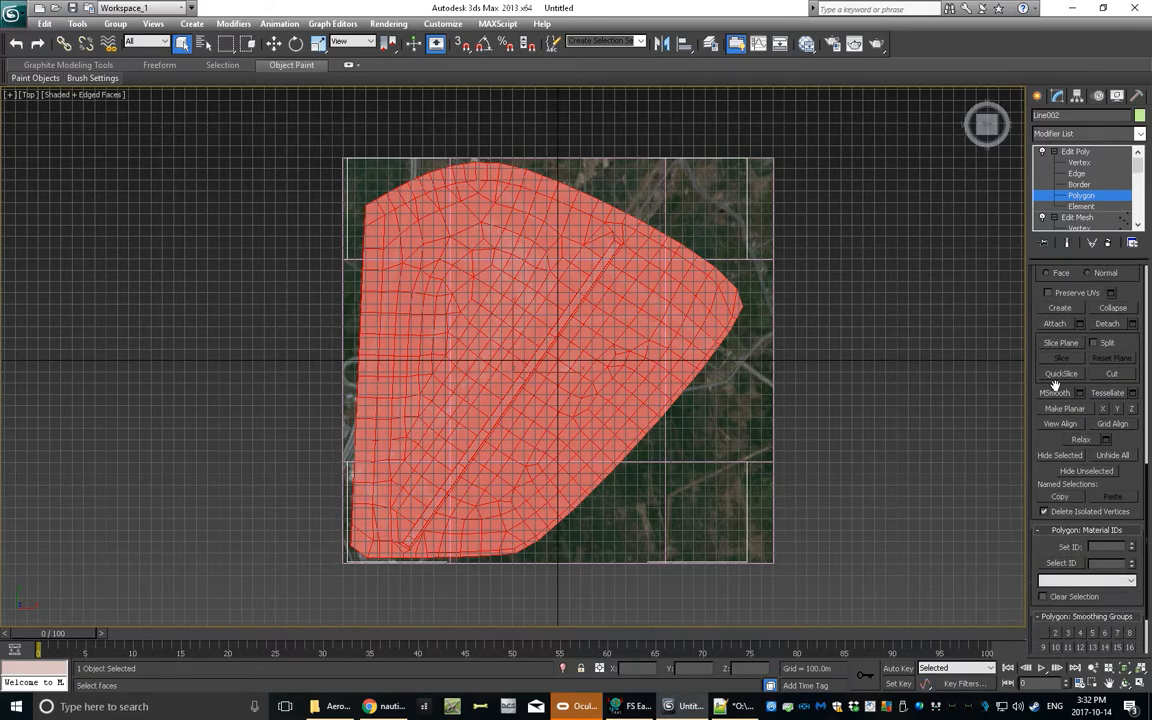
pyautogui.click(1132, 565)
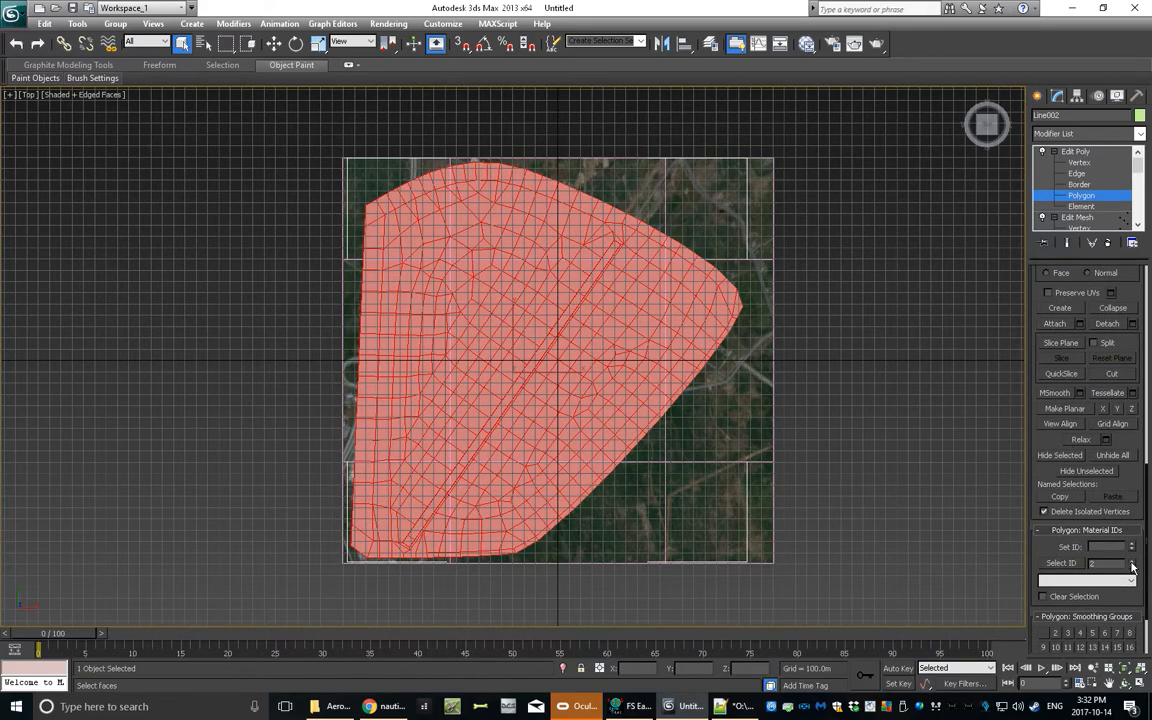
pyautogui.click(1056, 599)
pyautogui.click(1135, 564)
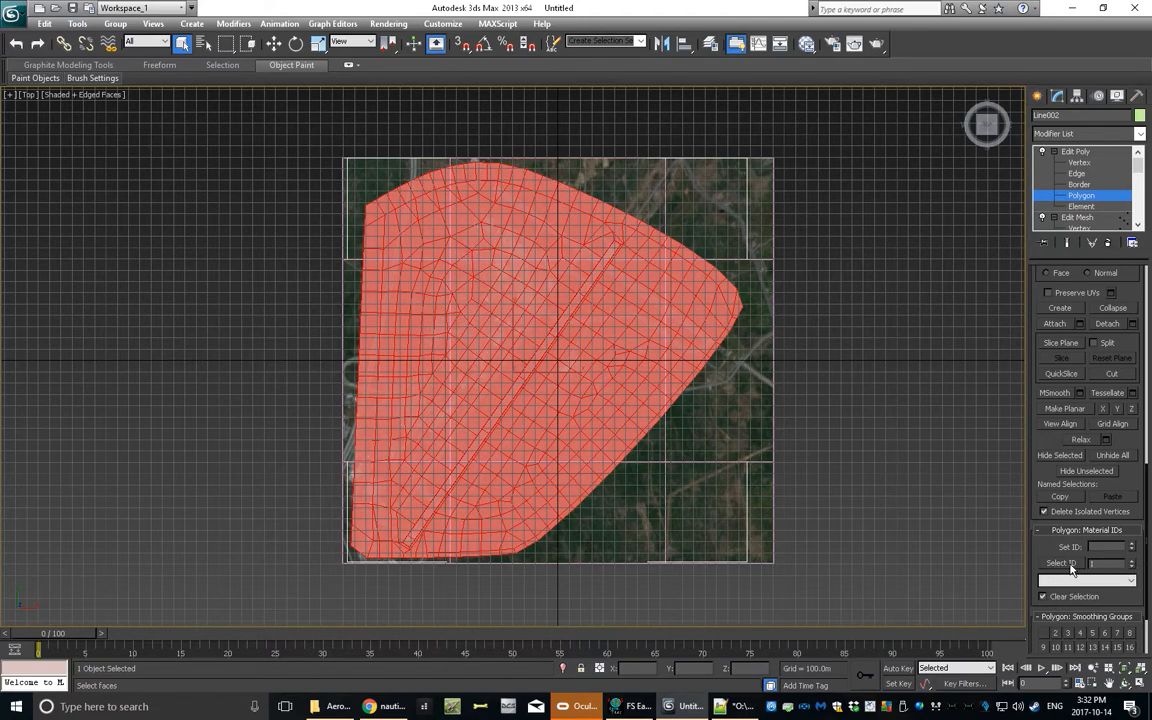
pyautogui.click(1070, 565)
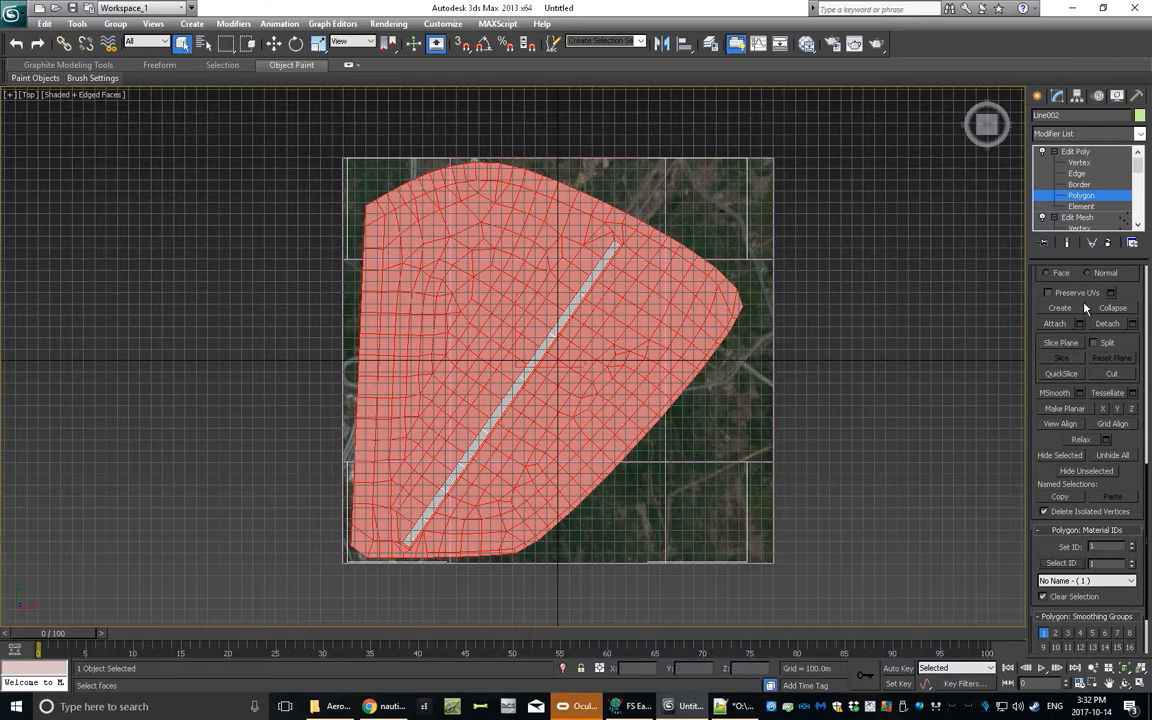
# Convert the selection of polygons outside the runway into a vertex selection.
pyautogui.scroll(12, 1085, 308)
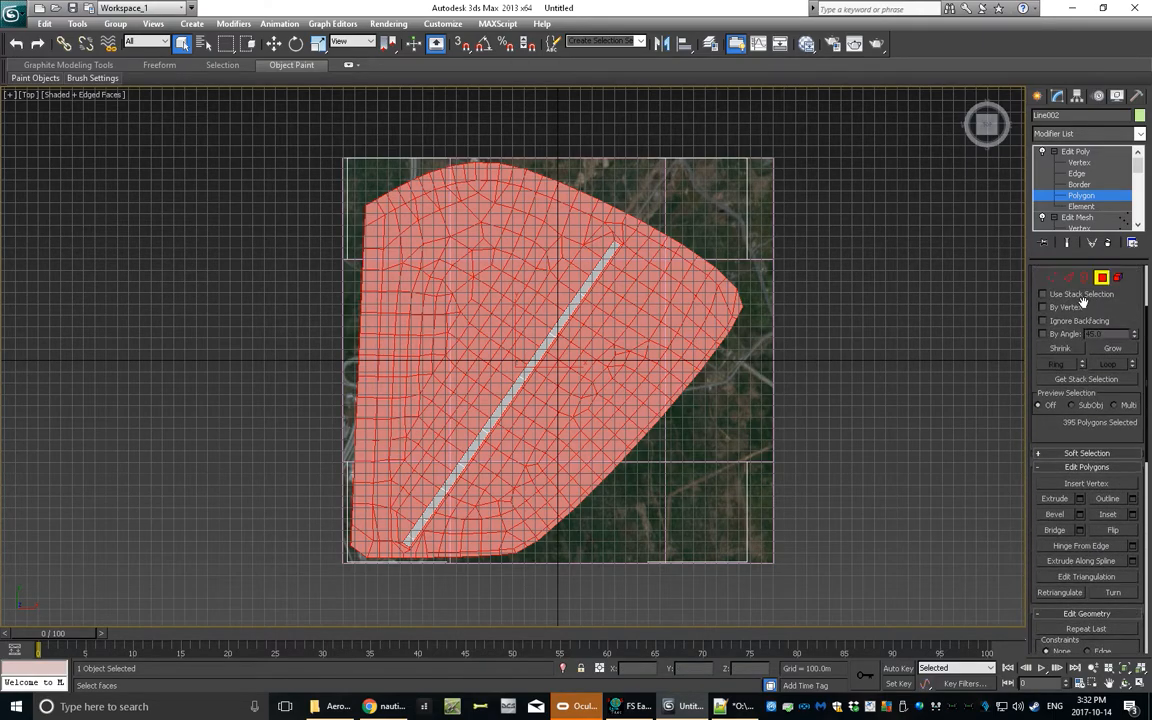
pyautogui.scroll(2, 1083, 302)
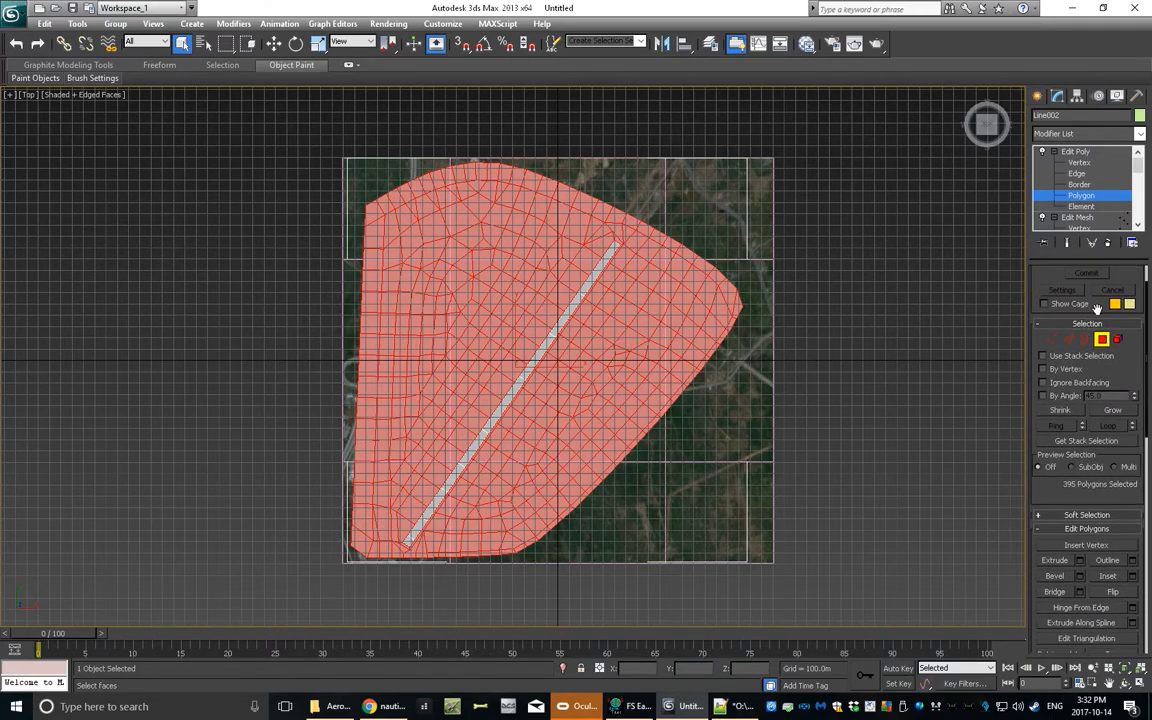
pyautogui.click(1051, 344)
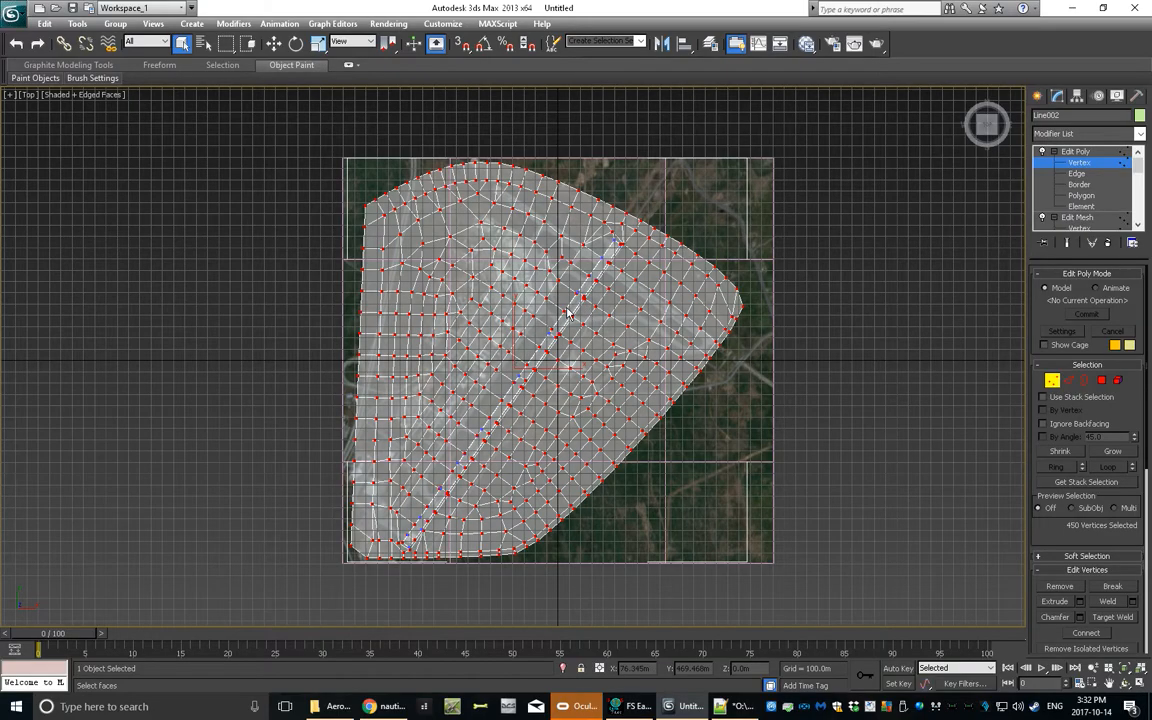
pyautogui.scroll(10, 587, 312)
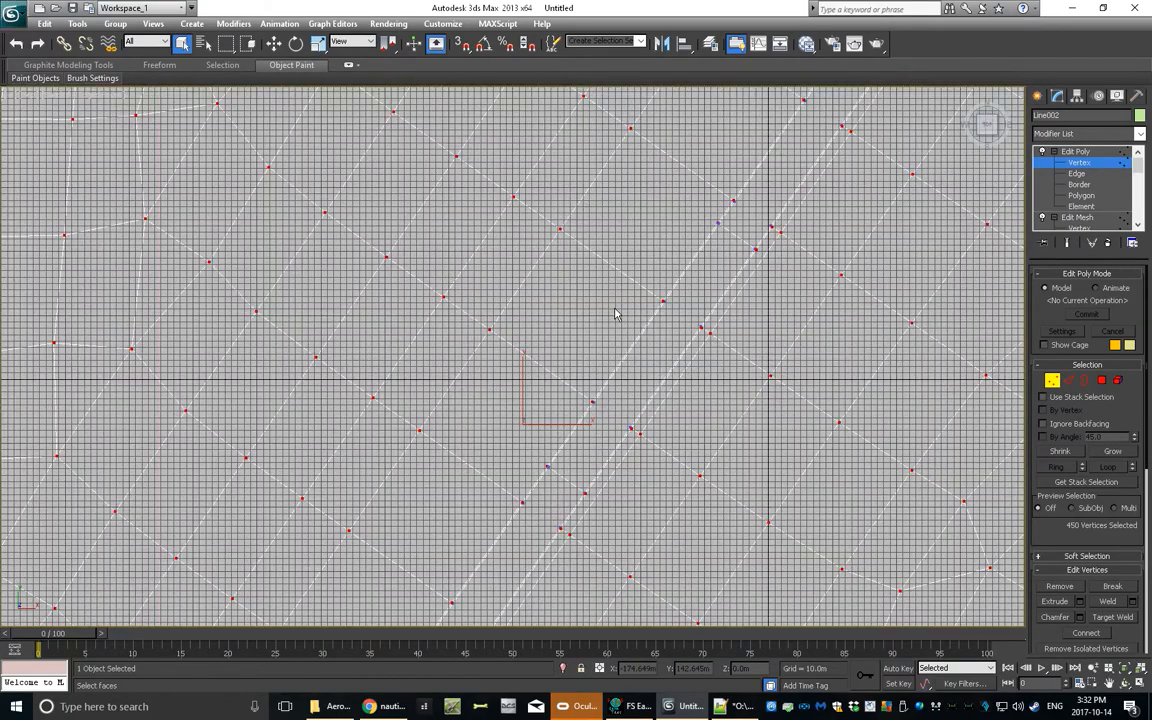
pyautogui.scroll(-10, 615, 314)
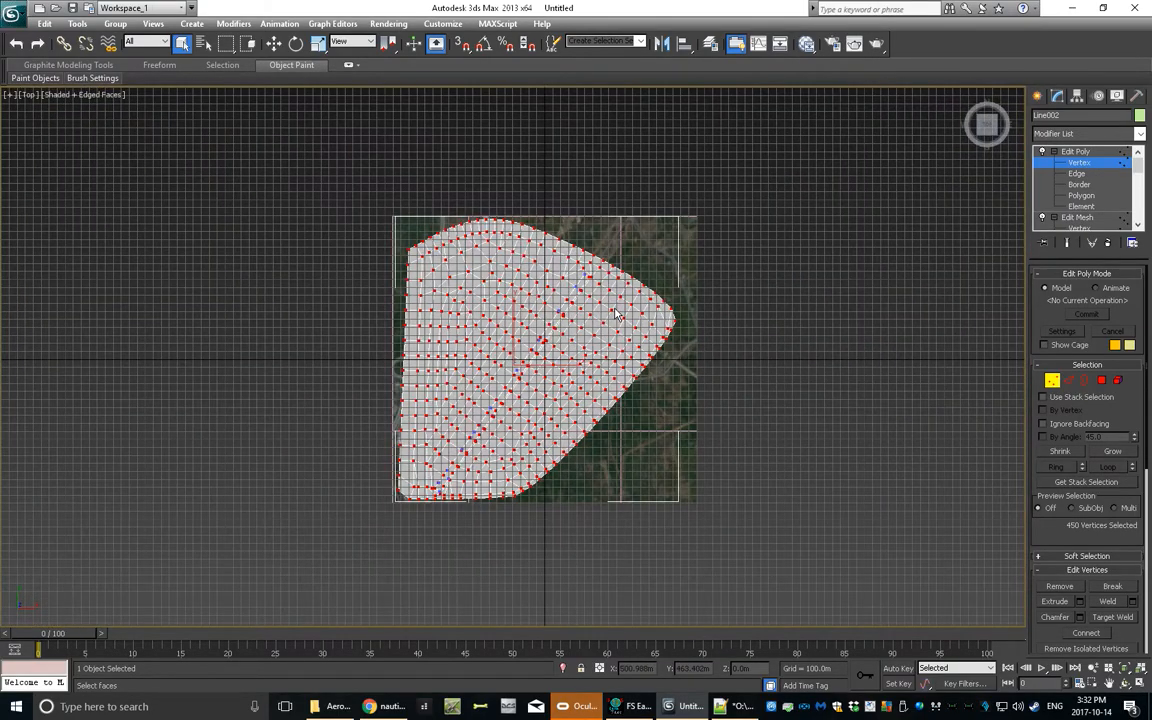
pyautogui.scroll(3, 617, 314)
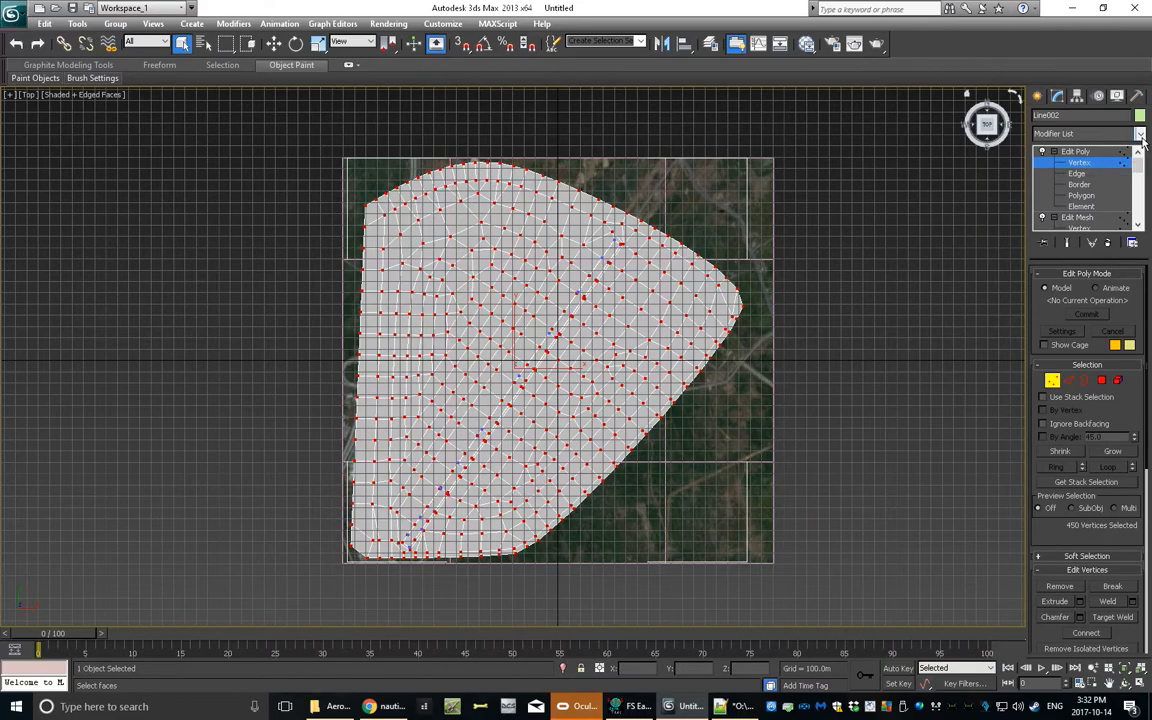
# Add a second Edit Mesh modifier on top of Edit Poly and enter its vertex level, keeping the vertex selection.
pyautogui.click(1140, 134)
pyautogui.moveTo(1142, 173); pyautogui.dragTo(1142, 247)
pyautogui.click(1080, 302)
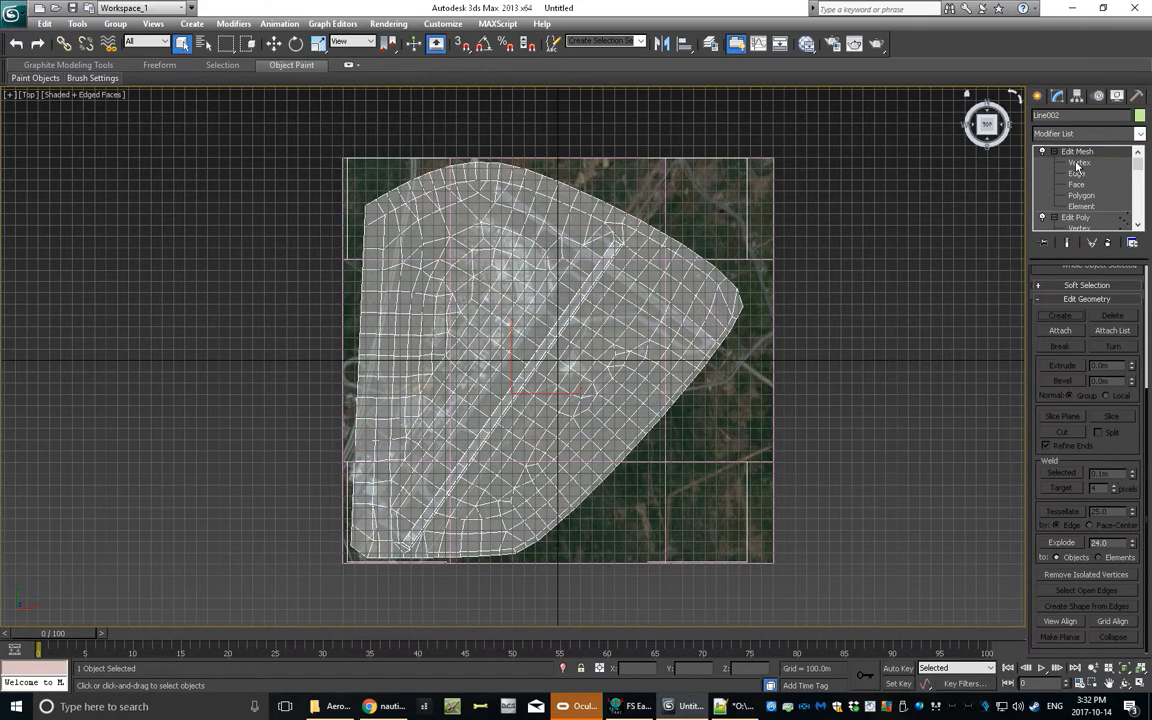
pyautogui.click(1077, 164)
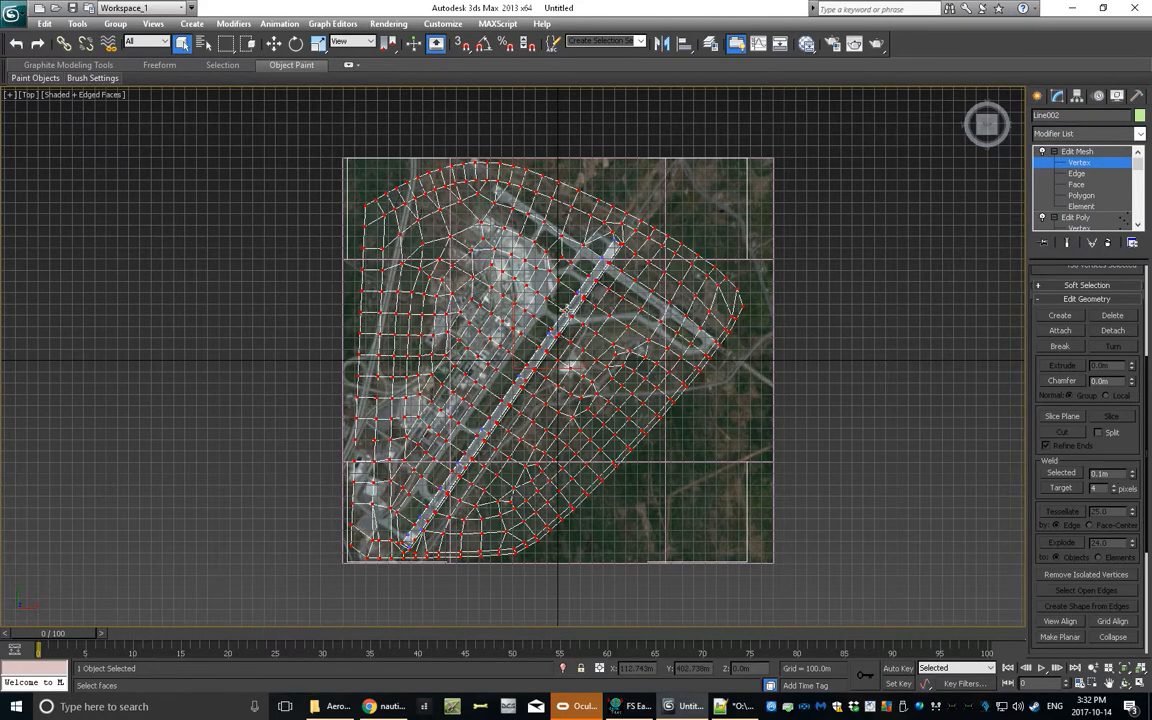
# Set the vertex color of the selected outside vertices to black (0, 0, 0).
pyautogui.scroll(-3, 1057, 488)
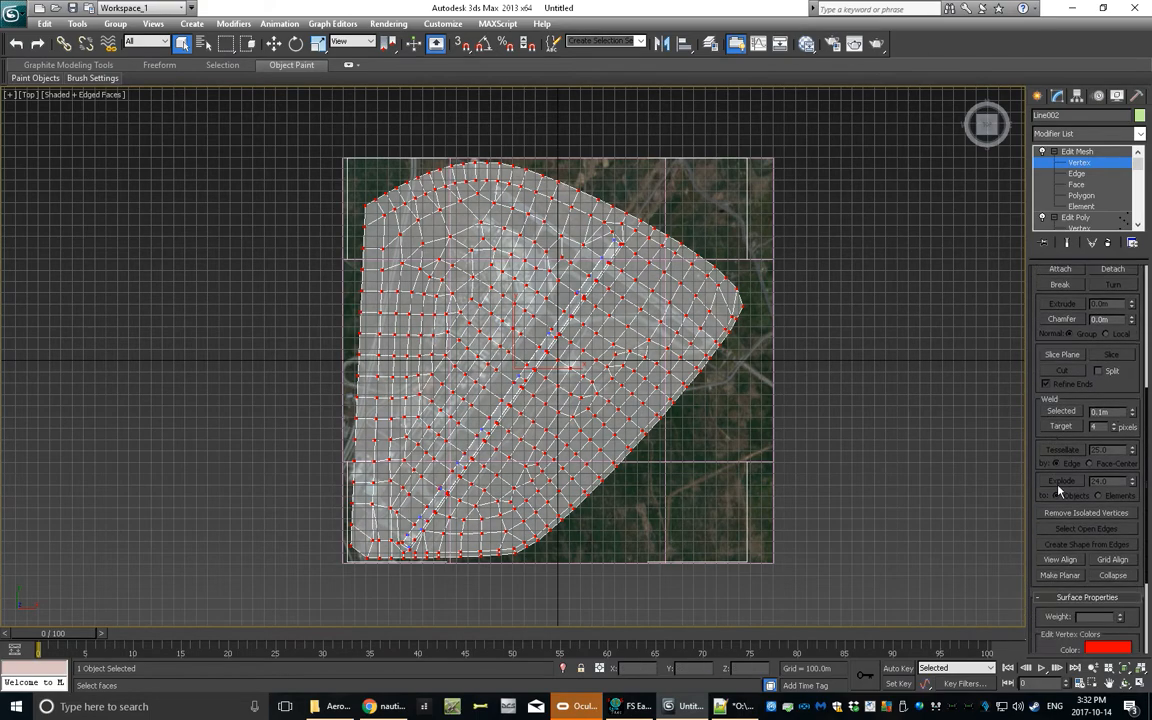
pyautogui.click(1099, 570)
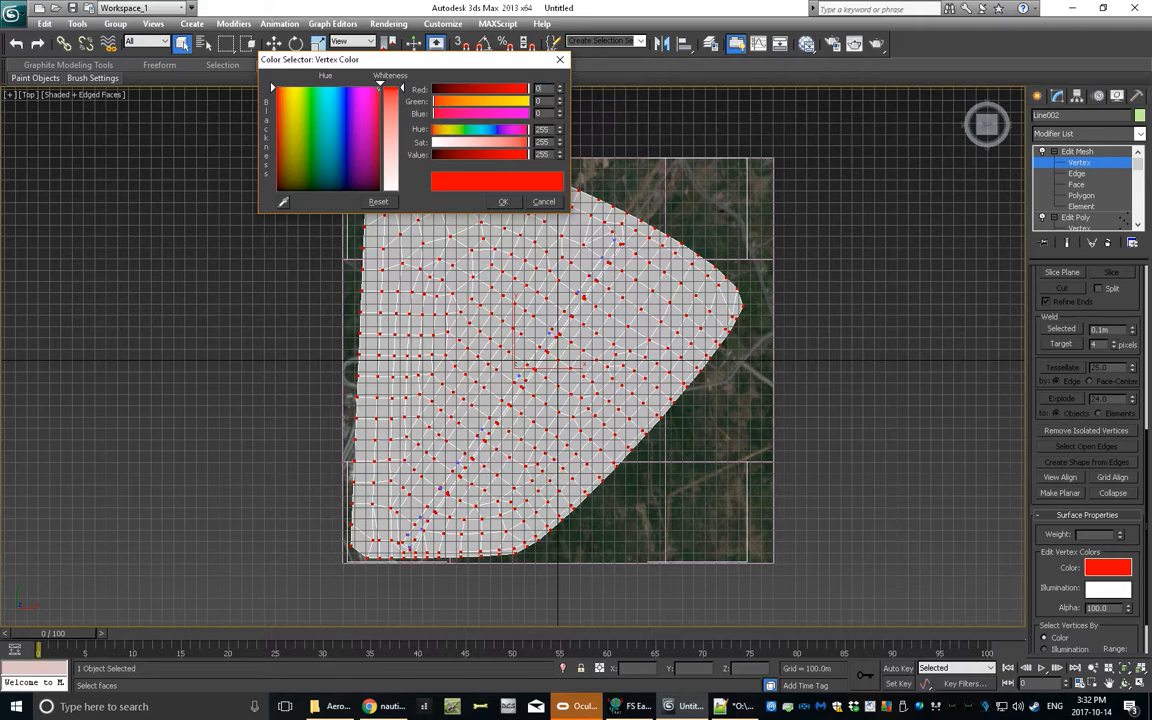
pyautogui.press('Tab')
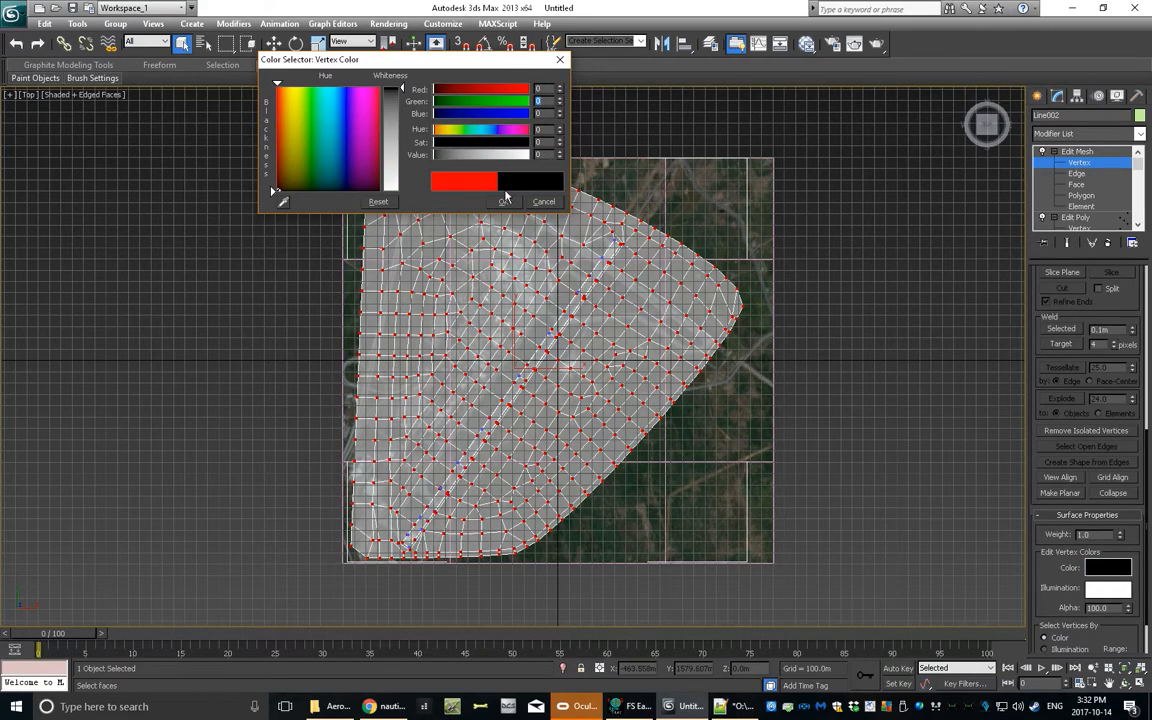
pyautogui.click(505, 202)
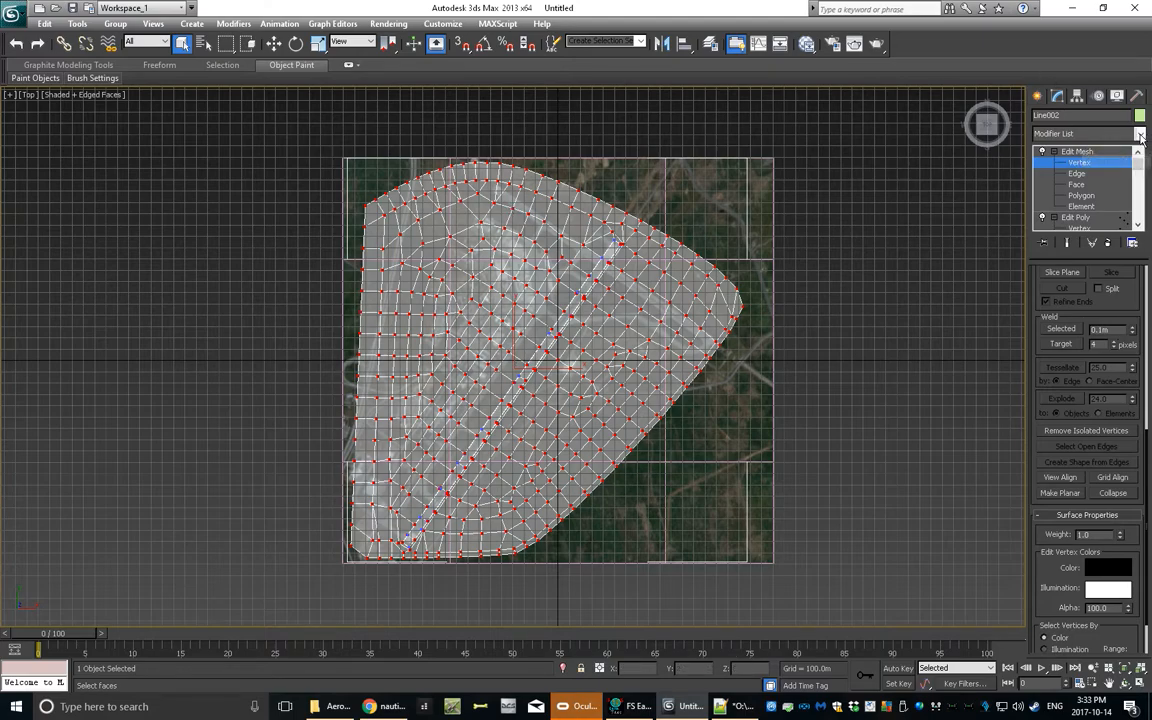
# Add a VertexPaint modifier to the ground mesh and turn on the shaded vertex color display.
pyautogui.click(1040, 133)
pyautogui.moveTo(1141, 175); pyautogui.dragTo(1141, 450)
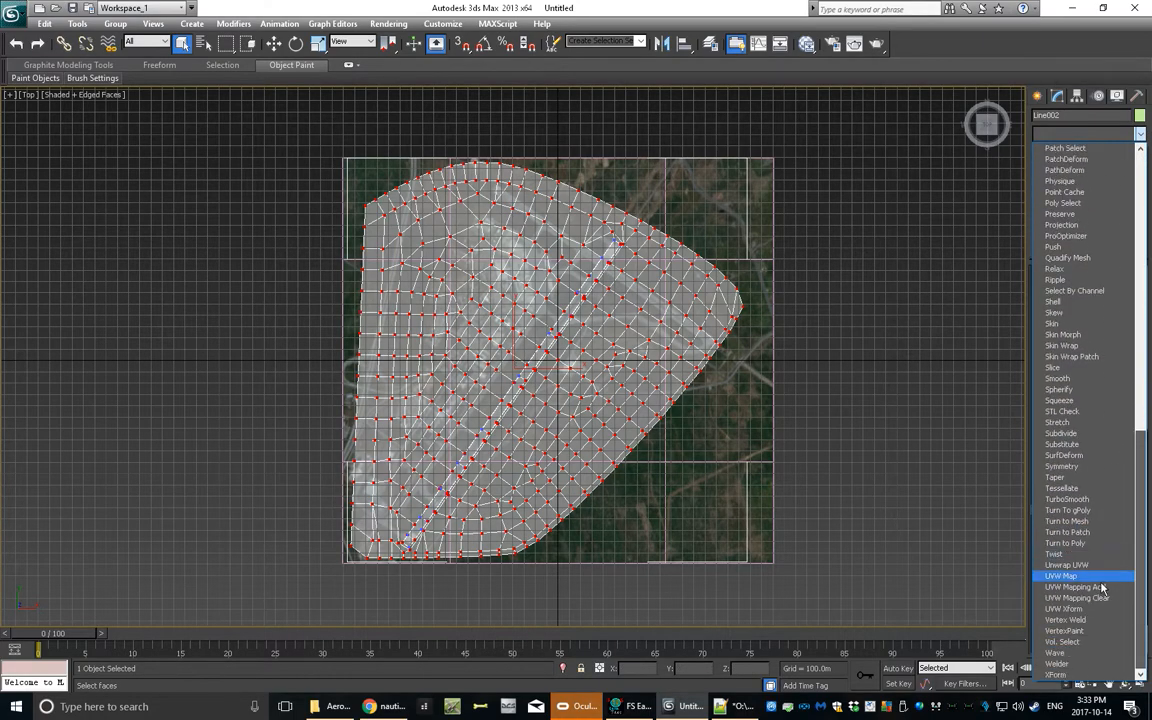
pyautogui.click(1092, 632)
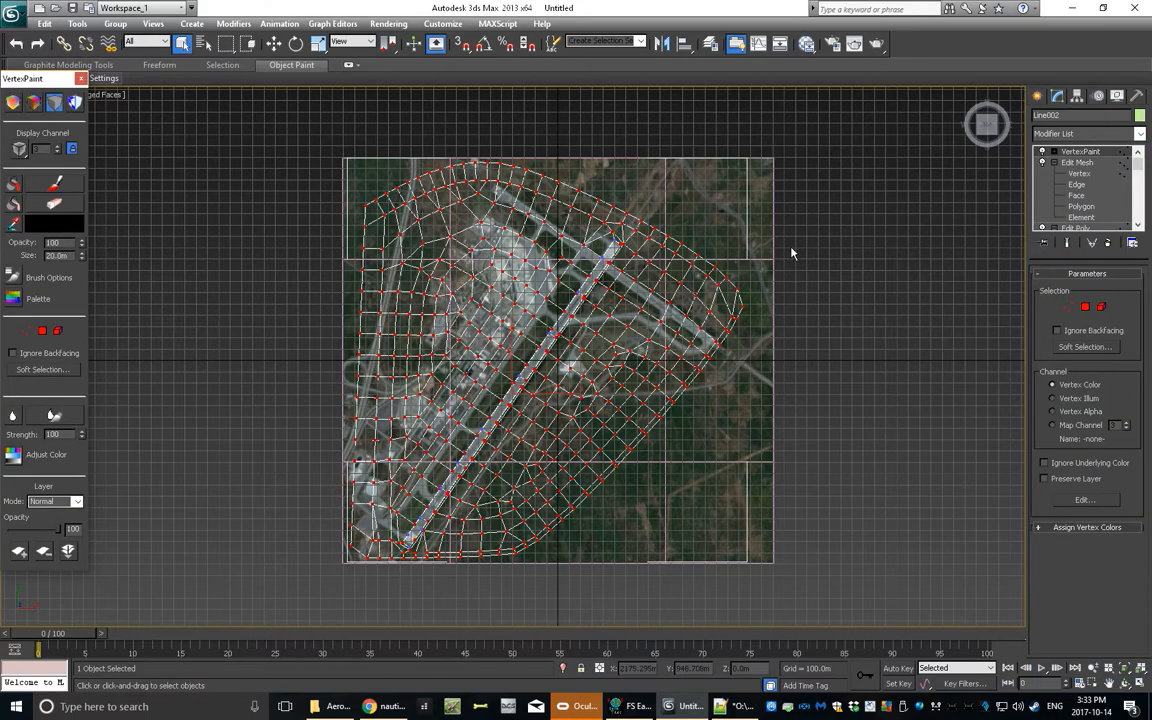
pyautogui.click(35, 103)
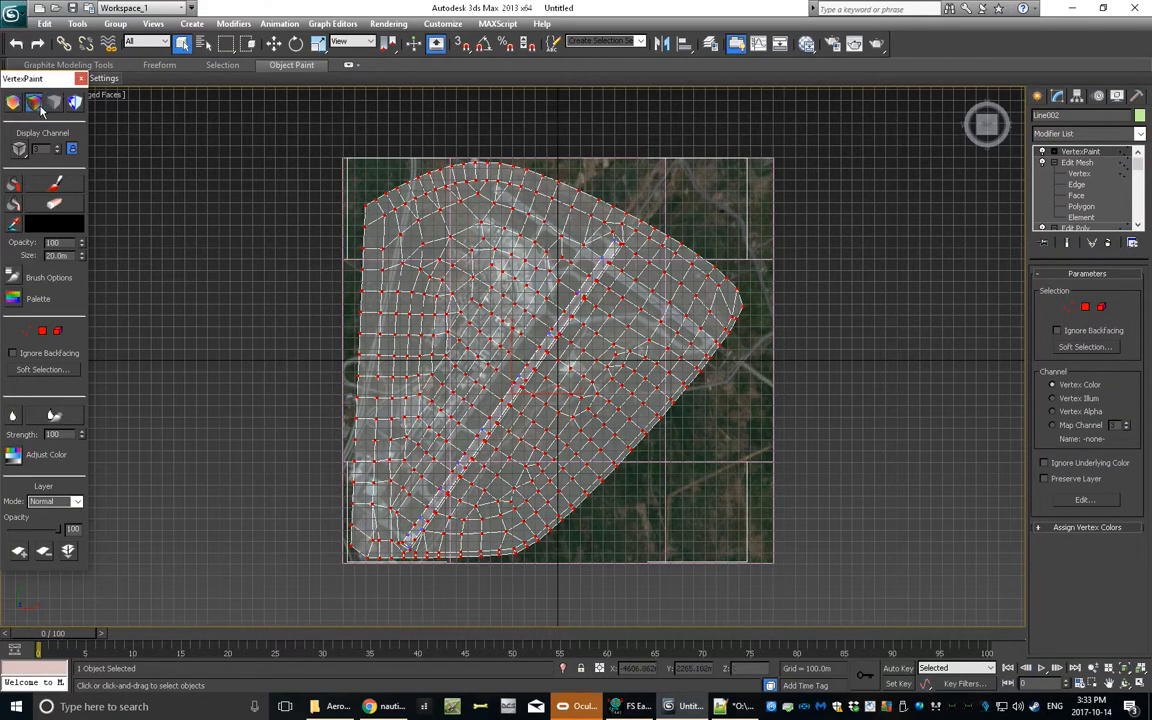
# Select the aerial image plane behind the ground mesh and hide it.
pyautogui.moveTo(485, 380)
pyautogui.mouseDown(button='middle')
pyautogui.moveTo(585, 372)
pyautogui.moveTo(566, 372)
pyautogui.moveTo(566, 387)
pyautogui.mouseUp(button='middle')
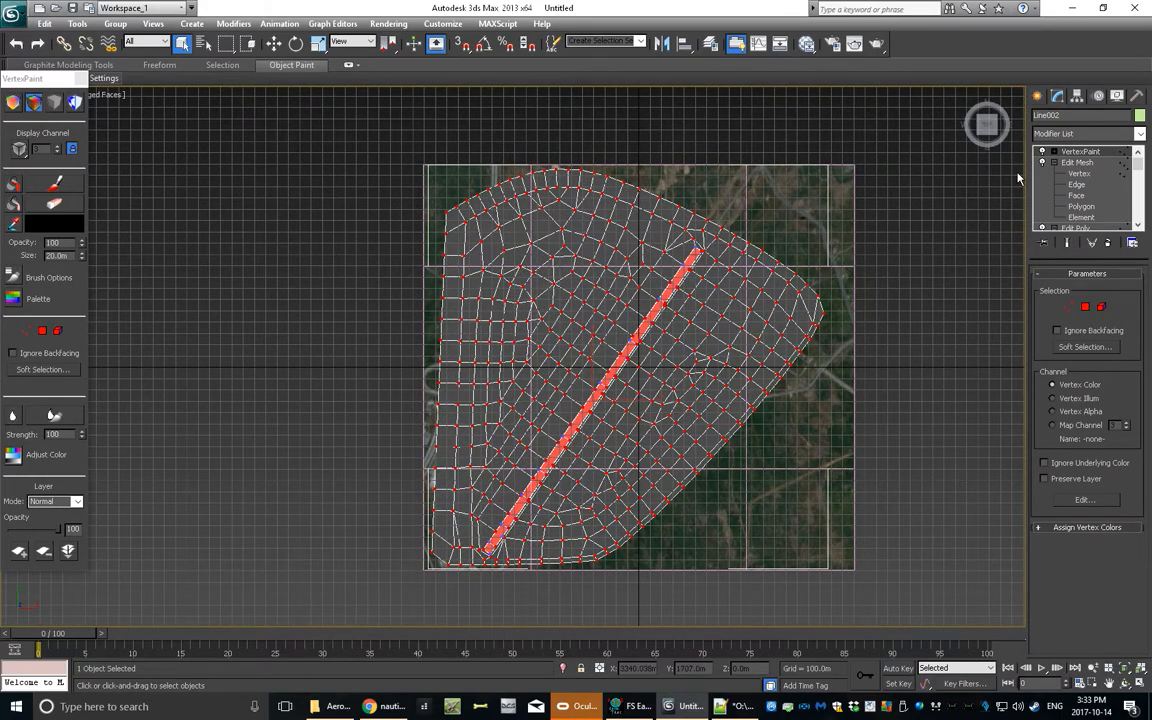
pyautogui.click(884, 161)
pyautogui.click(840, 188)
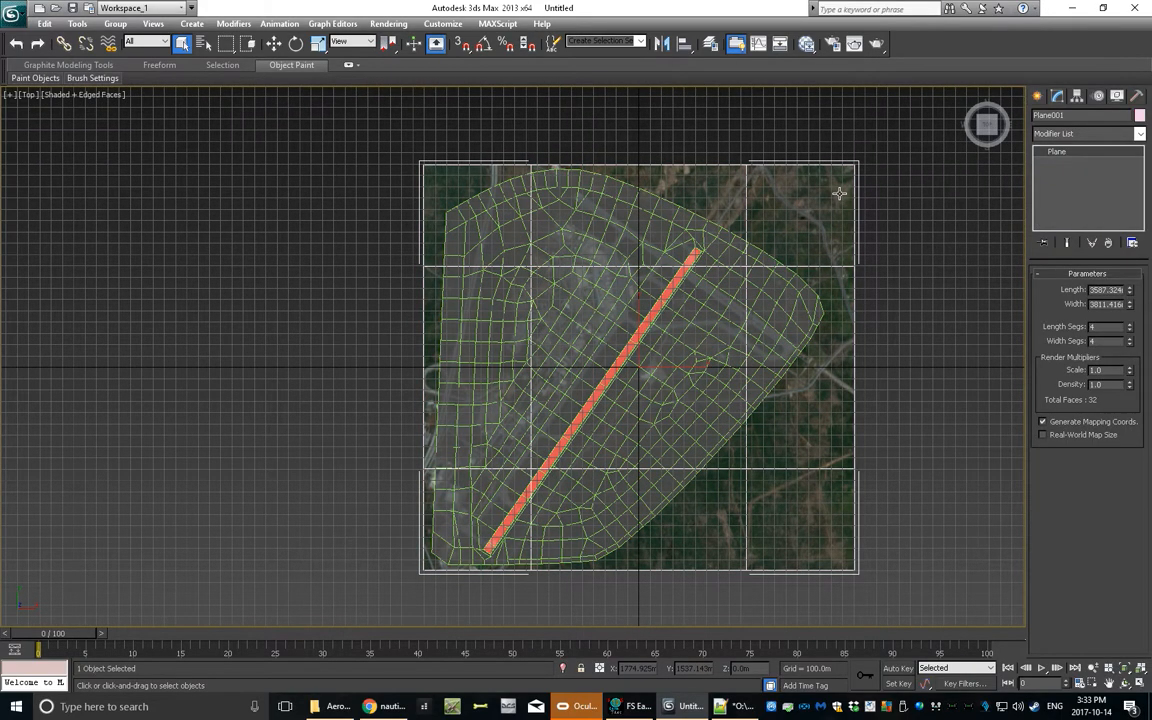
pyautogui.rightClick(840, 188)
pyautogui.click(885, 152)
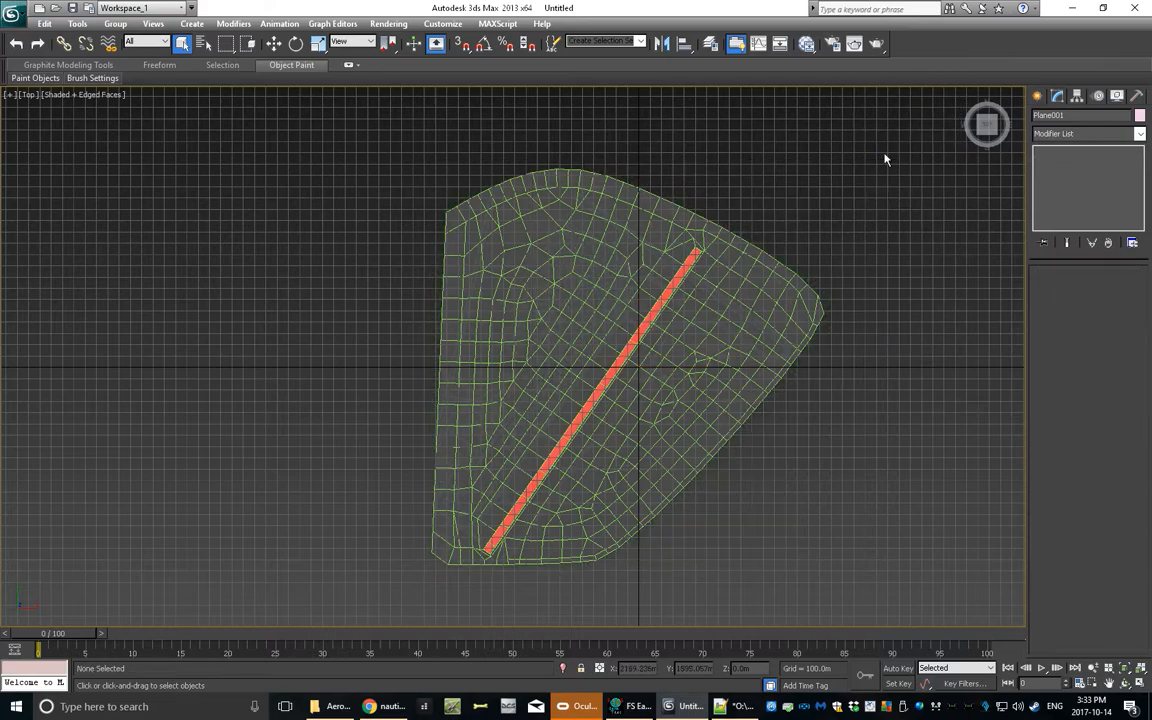
# Select the ground mesh, show its vertex colors unshaded, and close the VertexPaint toolbox.
pyautogui.click(753, 257)
pyautogui.click(13, 102)
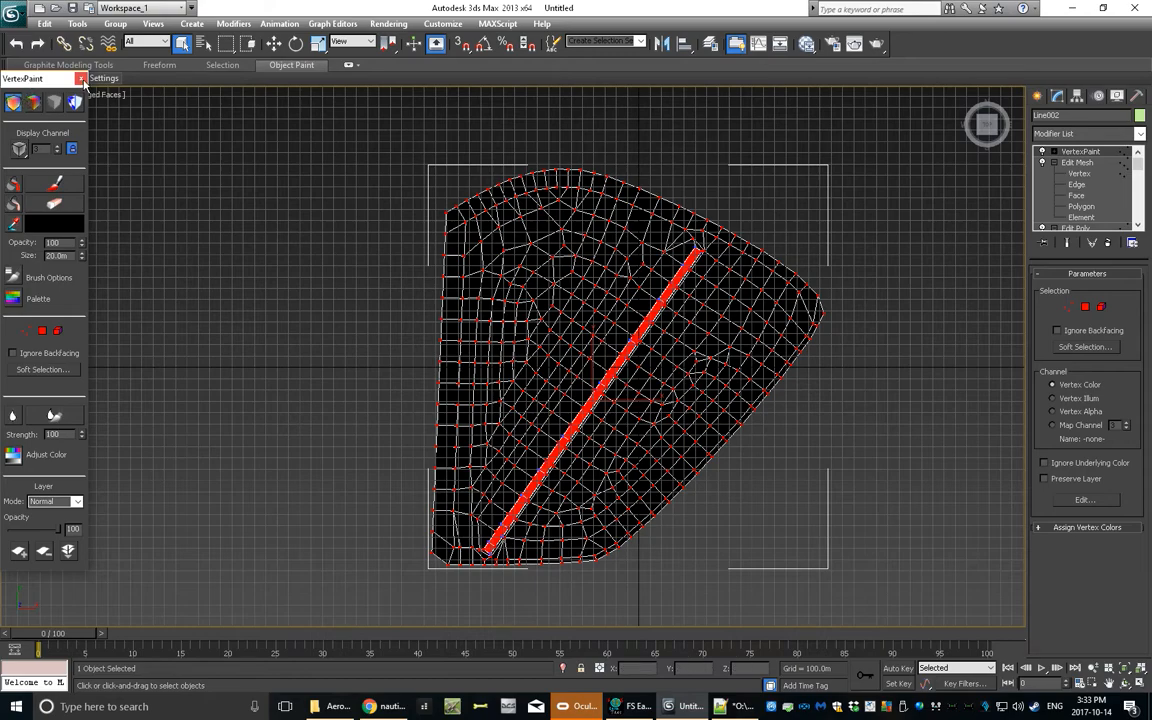
pyautogui.click(81, 79)
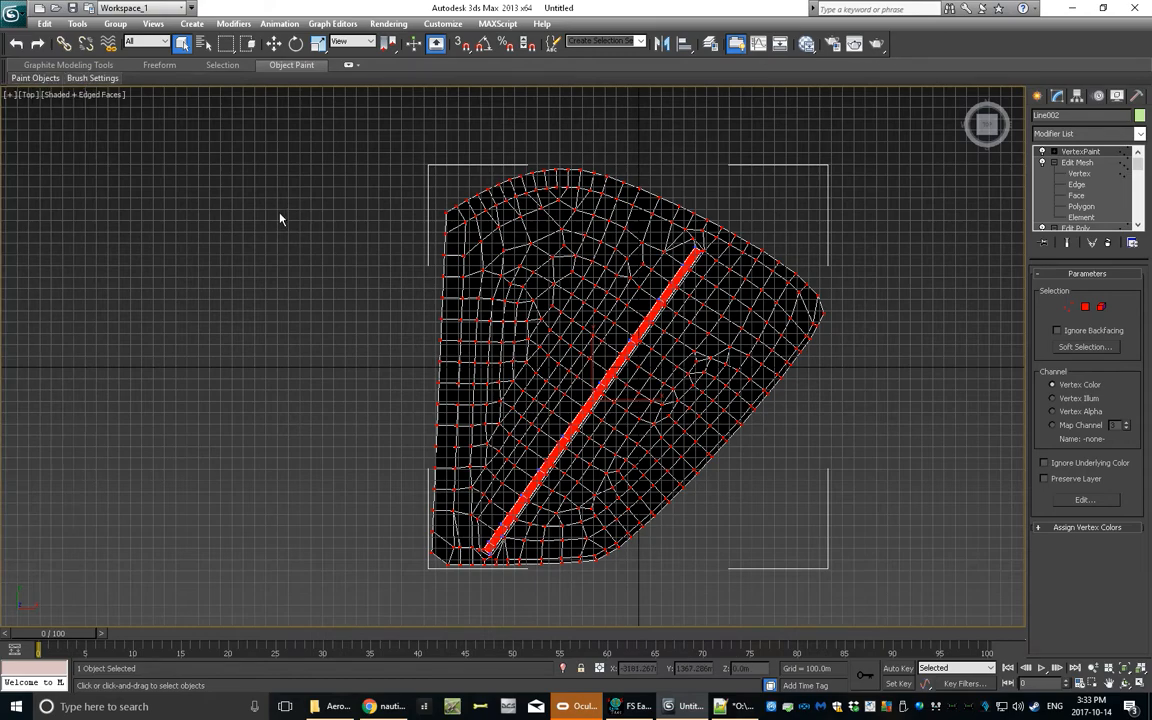
# Start an export of the selected ground mesh with IPACS TGI/TSC Exporter as the file type.
pyautogui.click(12, 14)
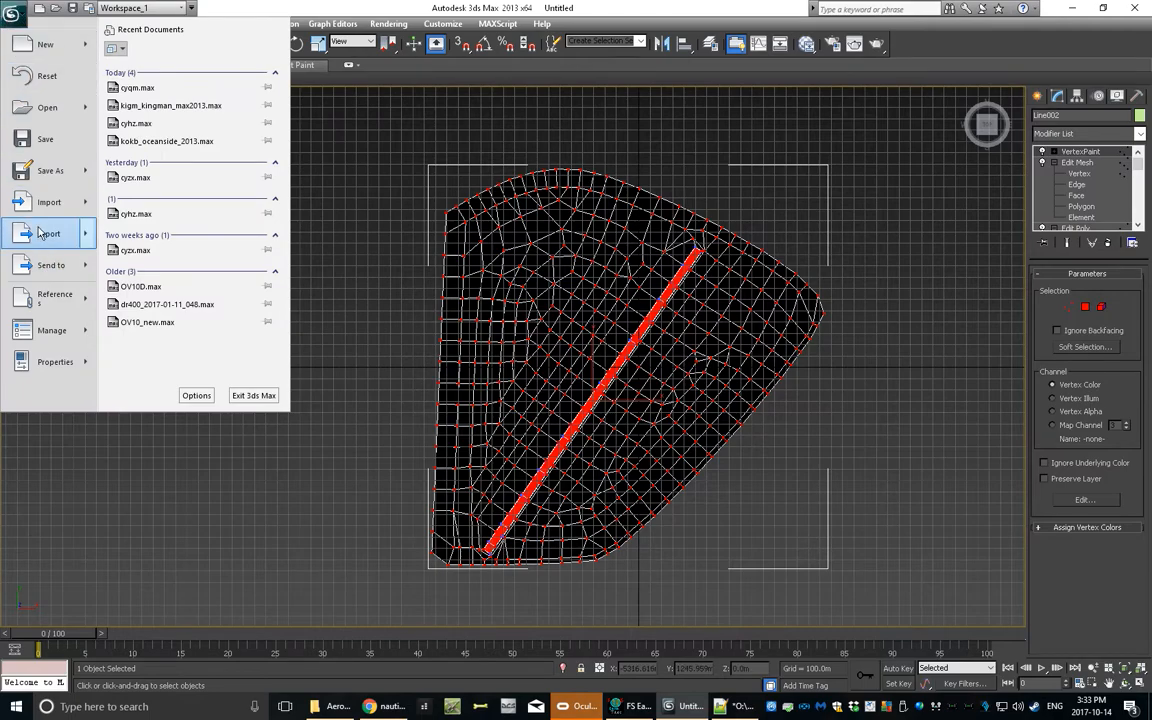
pyautogui.moveTo(55, 233)
pyautogui.click(167, 121)
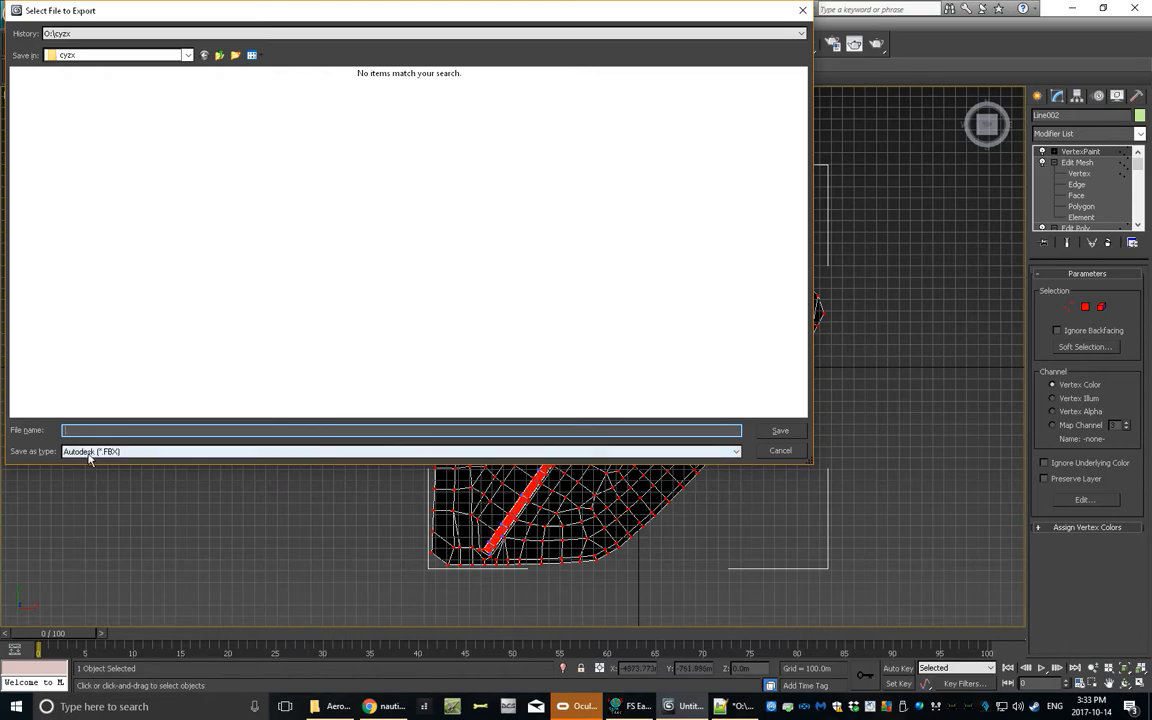
pyautogui.click(89, 452)
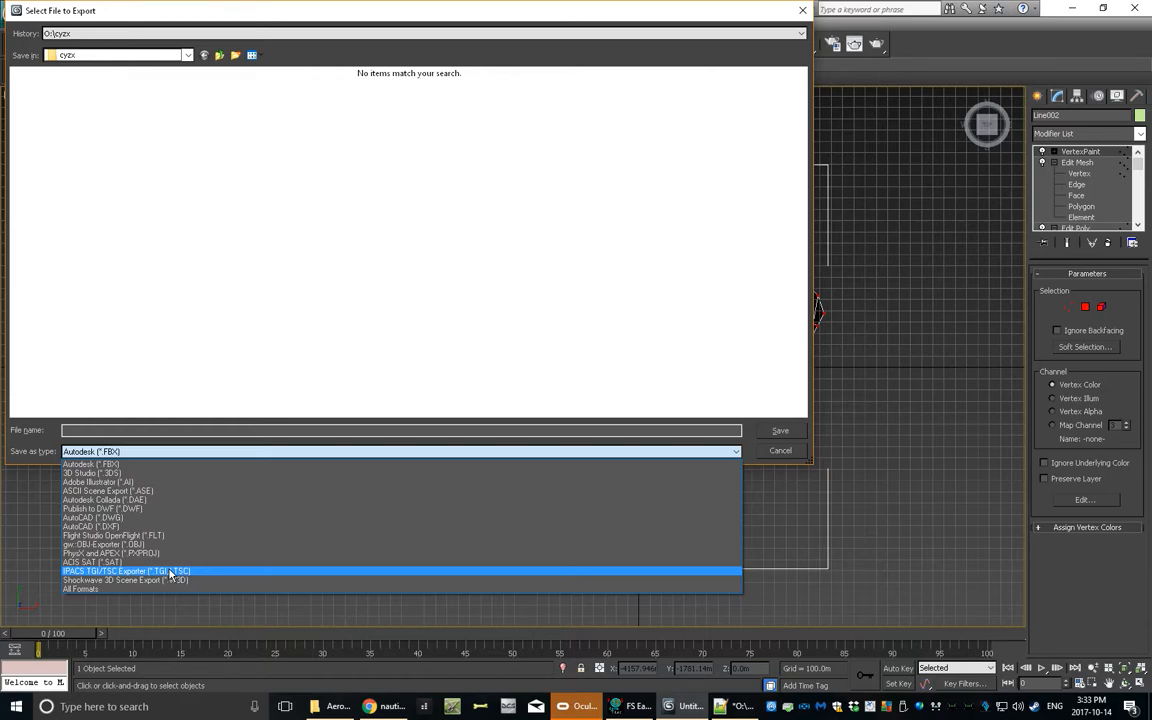
pyautogui.click(170, 574)
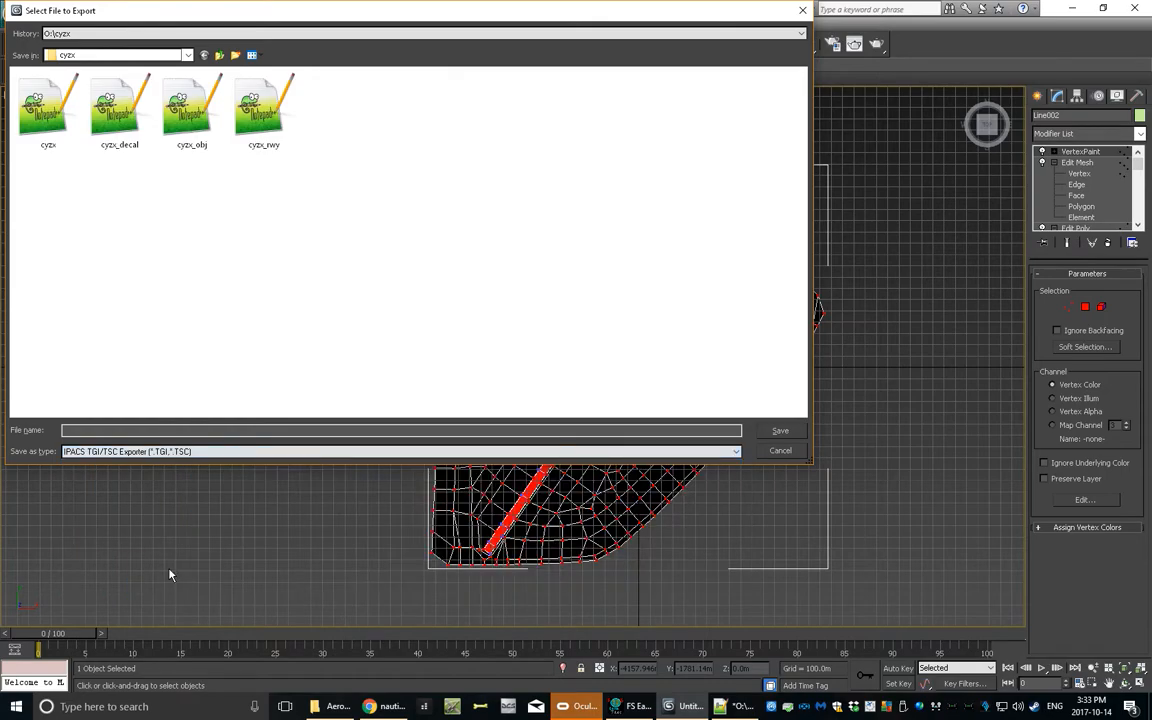
# Choose the AeroFly CYHZ folder on drive O: as the export location and name the file cyhz_rwy.
pyautogui.click(189, 56)
pyautogui.click(104, 263)
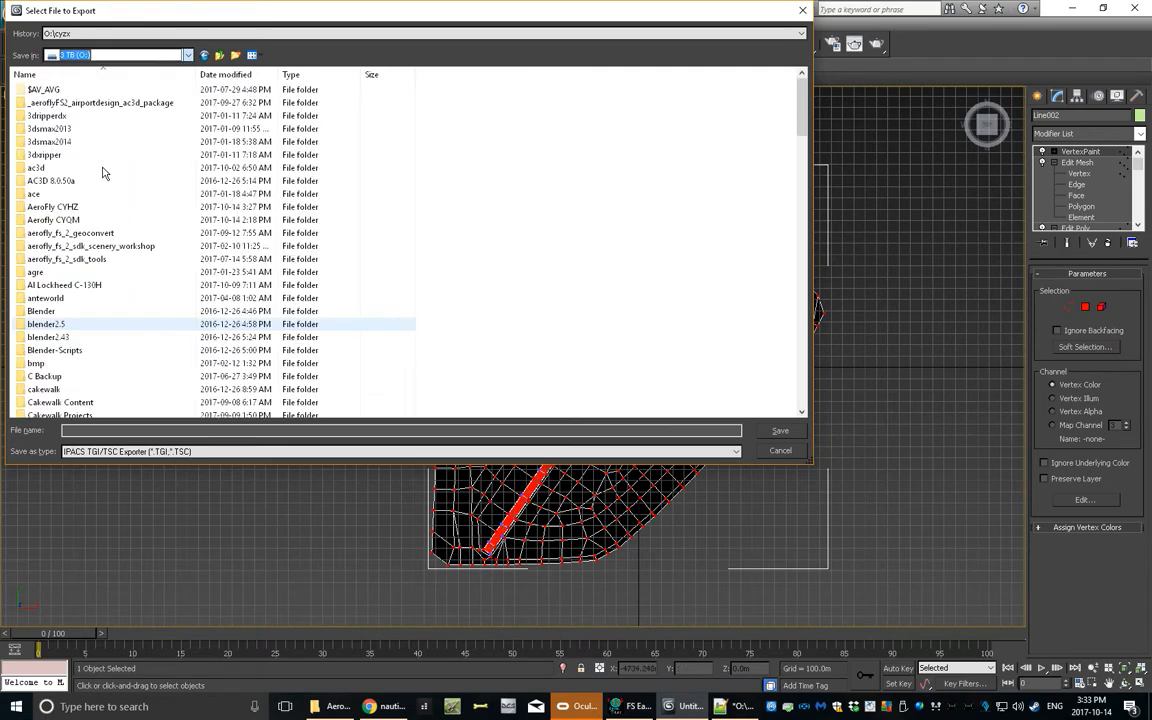
pyautogui.doubleClick(70, 208)
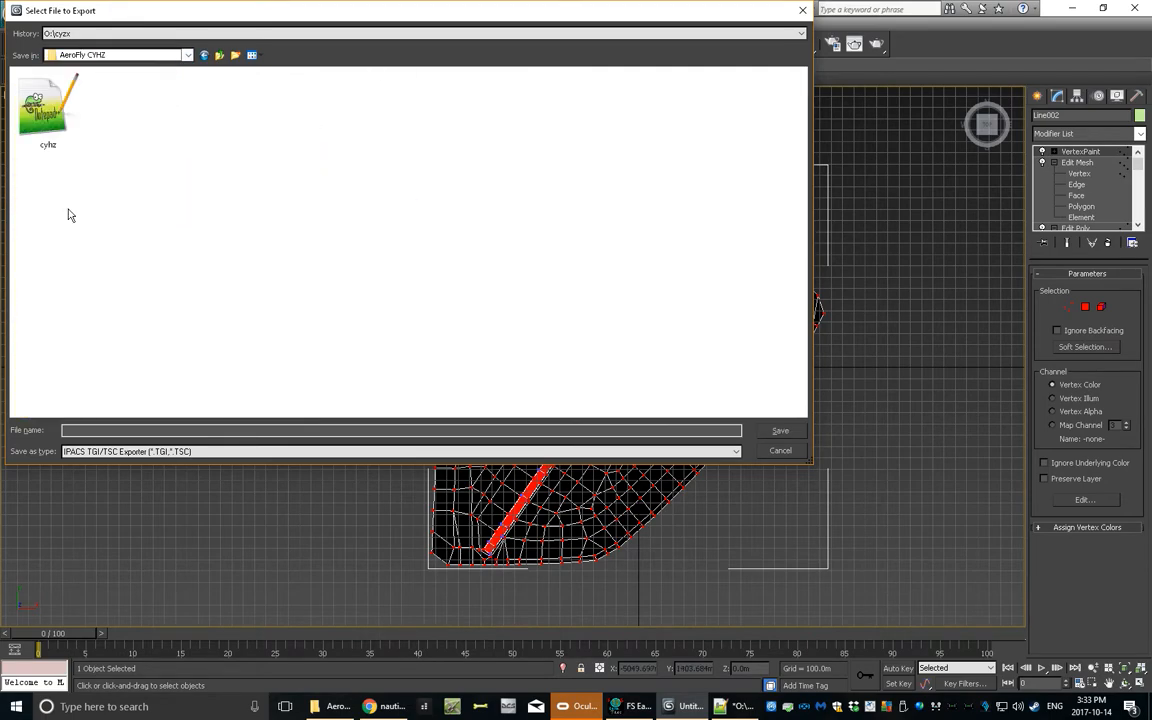
pyautogui.click(90, 430)
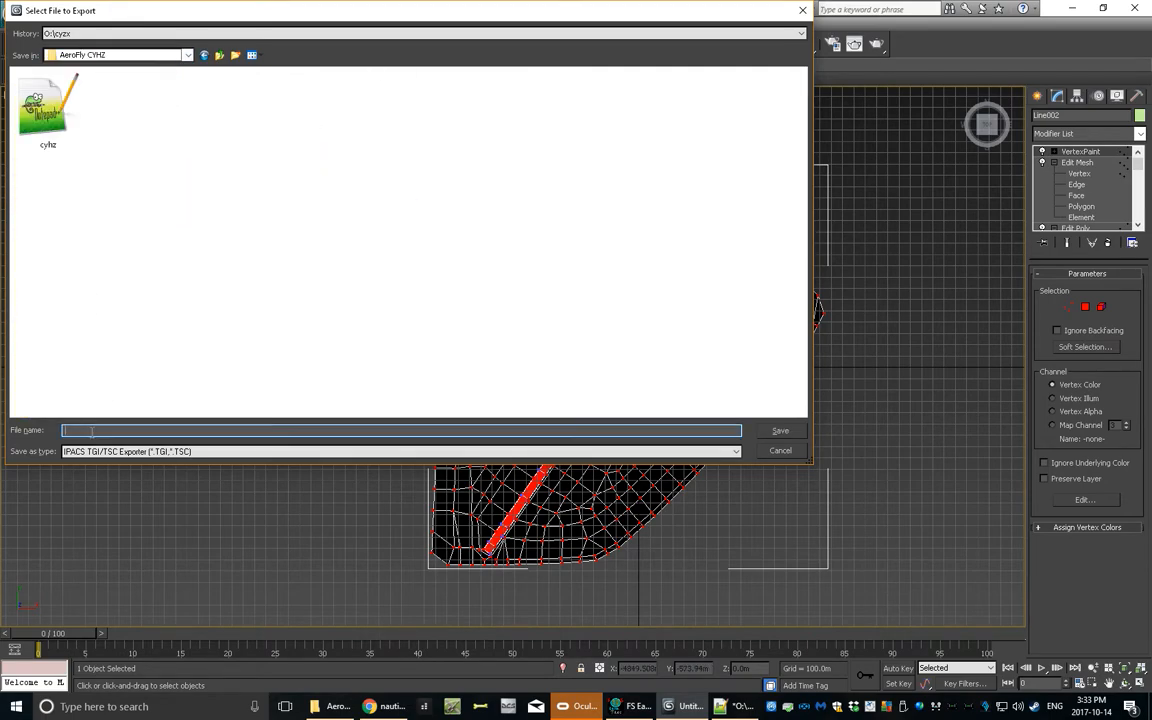
pyautogui.write('cyhz')
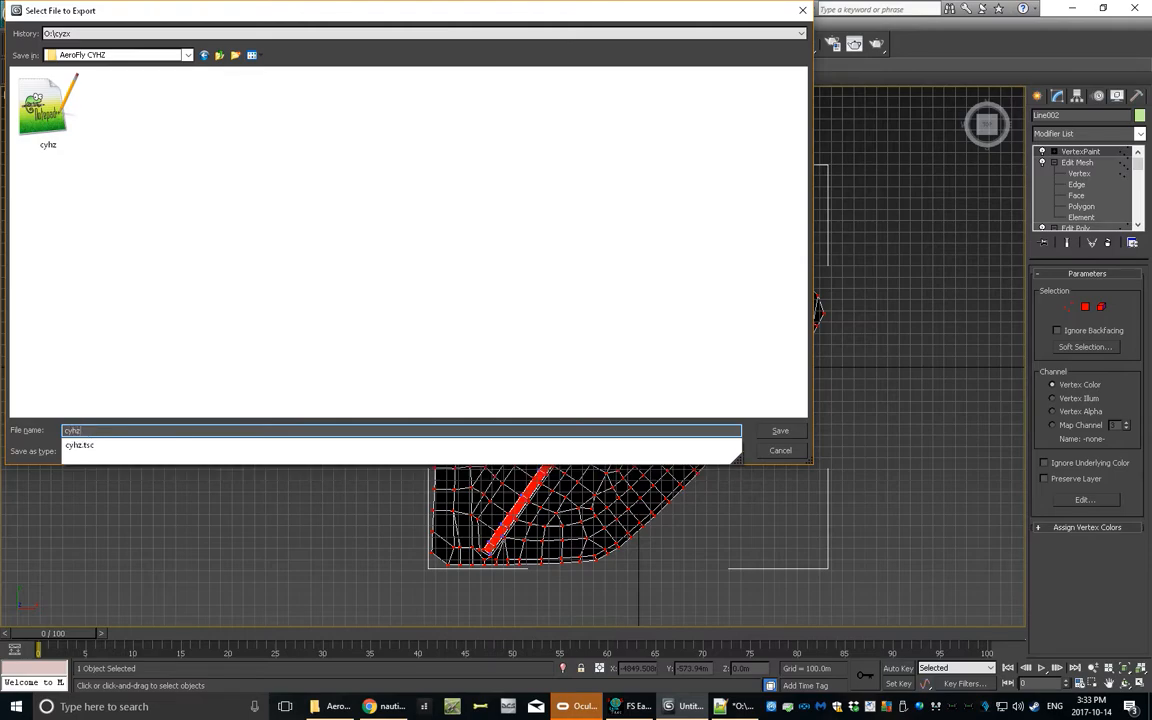
pyautogui.write('_rwy')
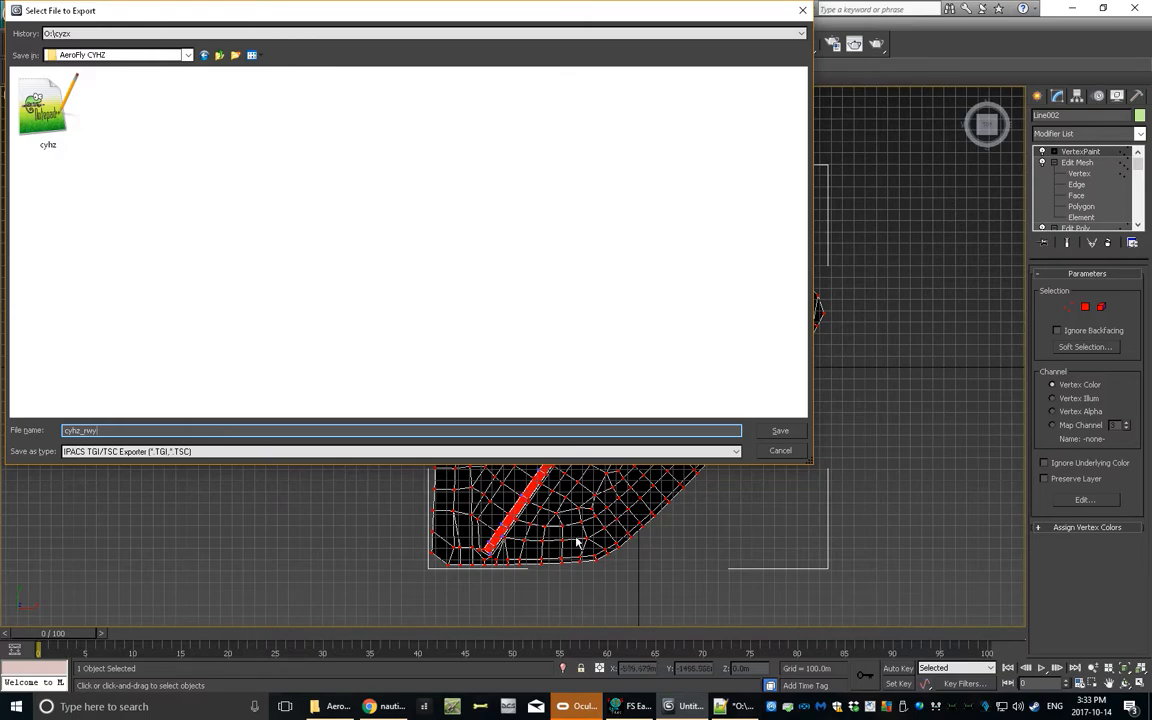
# Save the export with the Scenery place output option and close the export summary.
pyautogui.click(780, 430)
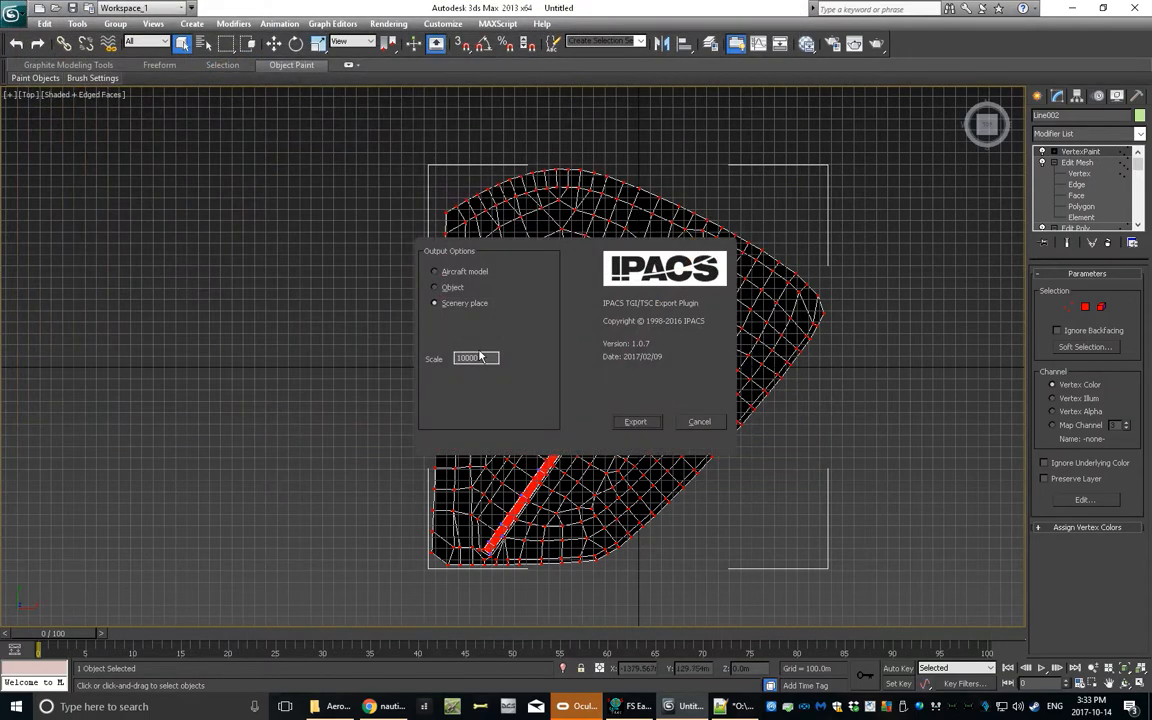
pyautogui.click(635, 421)
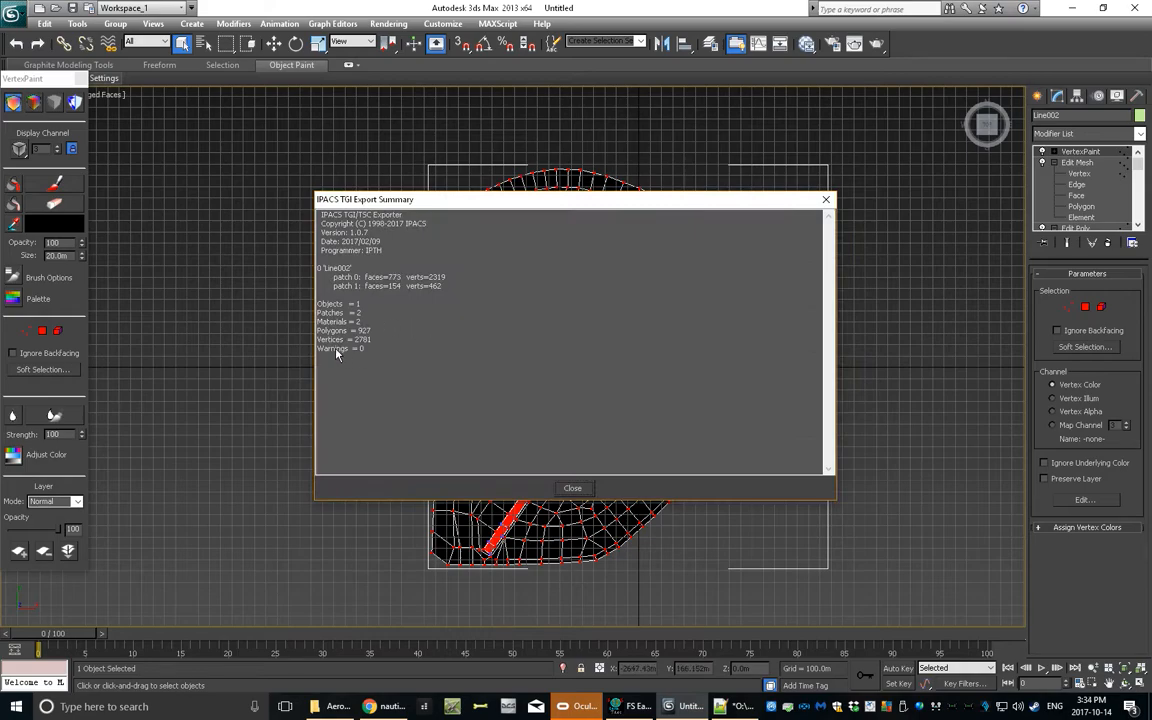
pyautogui.click(571, 488)
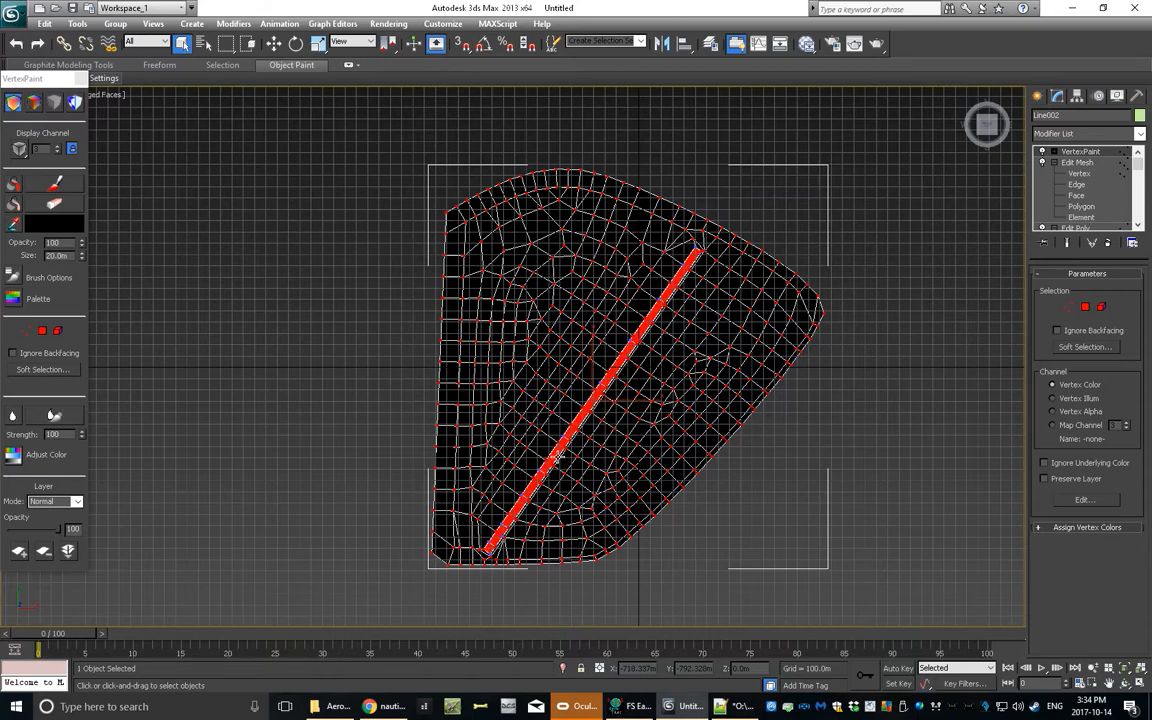
pyautogui.moveTo(737, 705)
pyautogui.scroll(2, 843, 555)
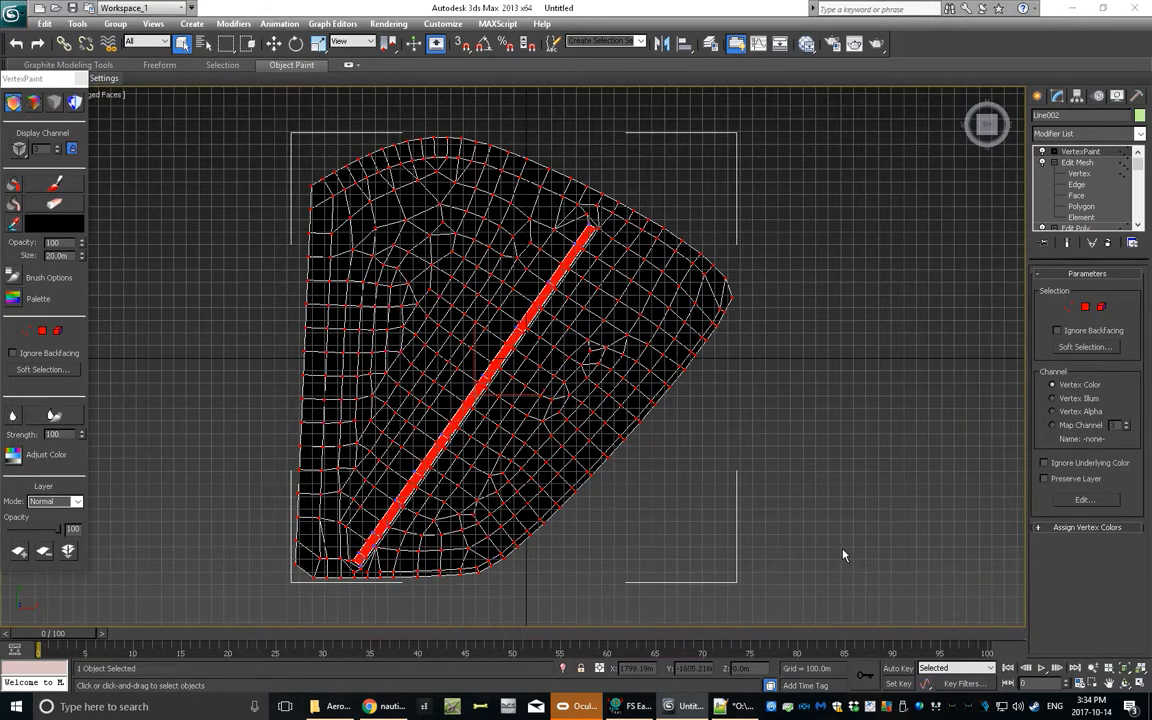